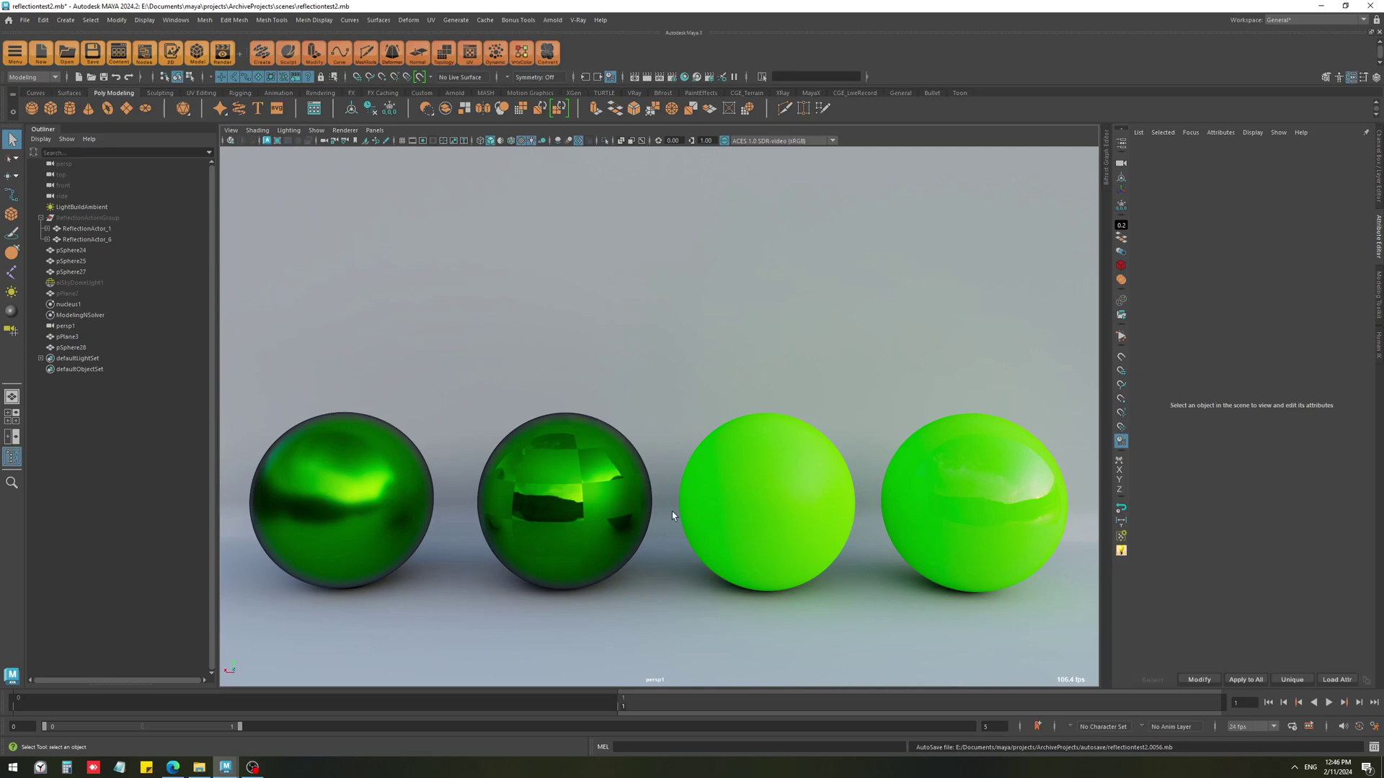
Open the Build Lights window and move it clear of the viewport spheres.
left_click(1122, 552)
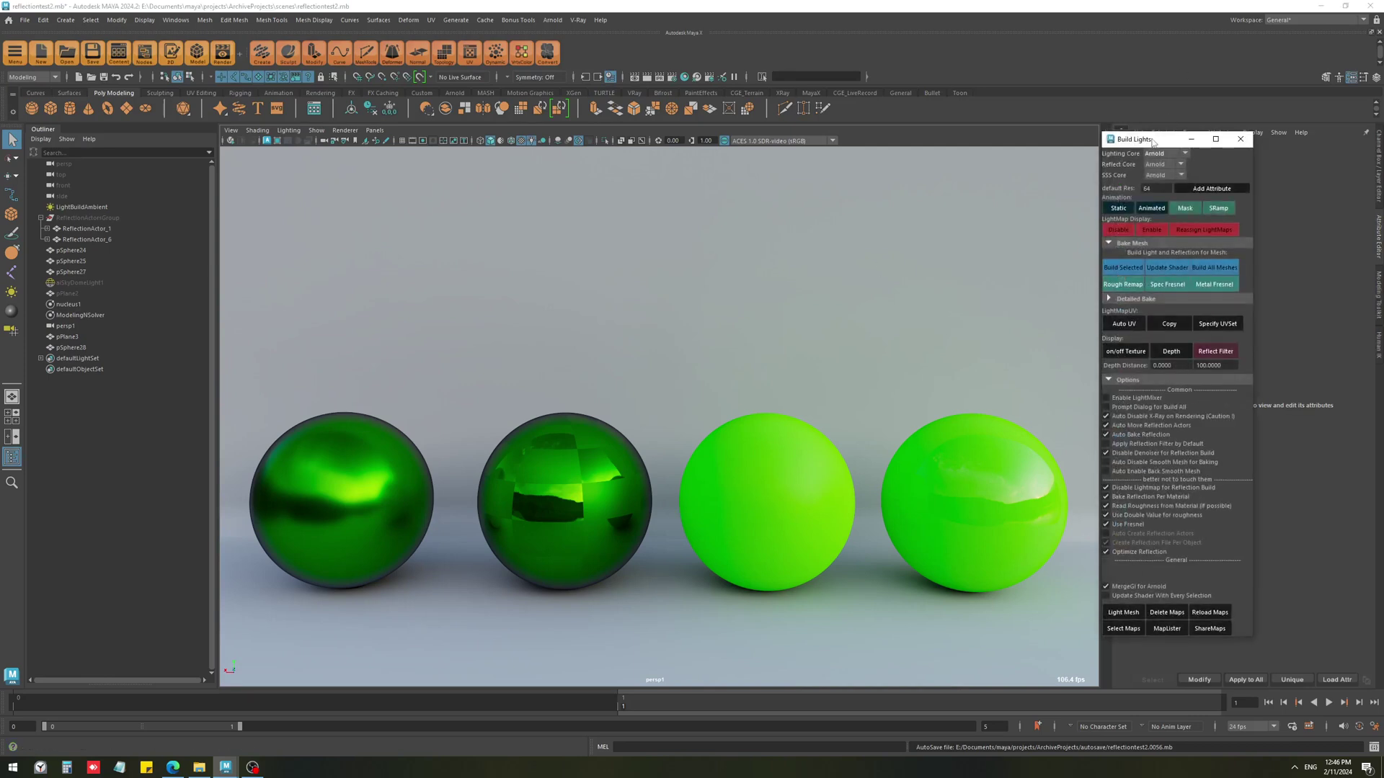
mouse_move(1151, 142)
left_mouse_down()
mouse_move(1094, 135)
mouse_move(1131, 136)
left_mouse_up()
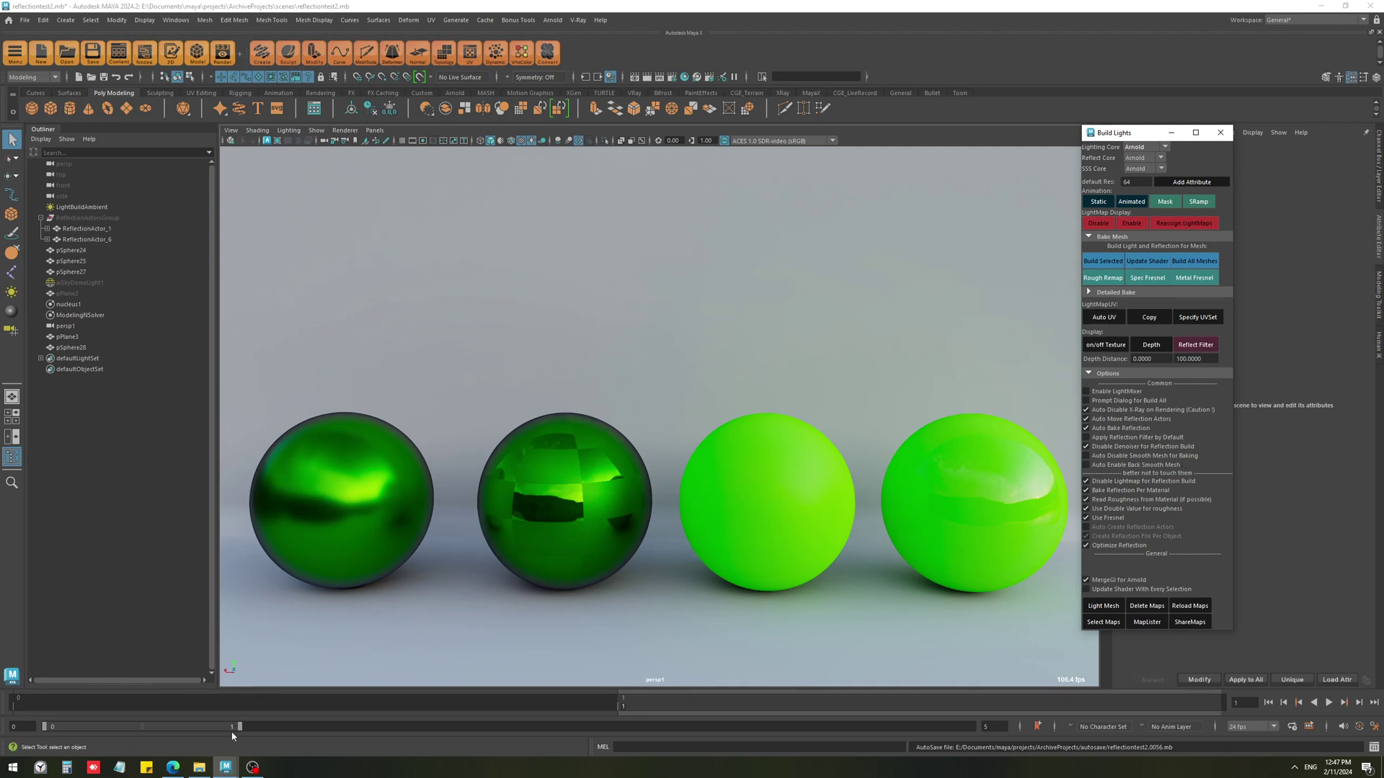
Switch to the HomeAr2 scene and inspect the bathroom mirror's reflections from several angles.
left_click(227, 770)
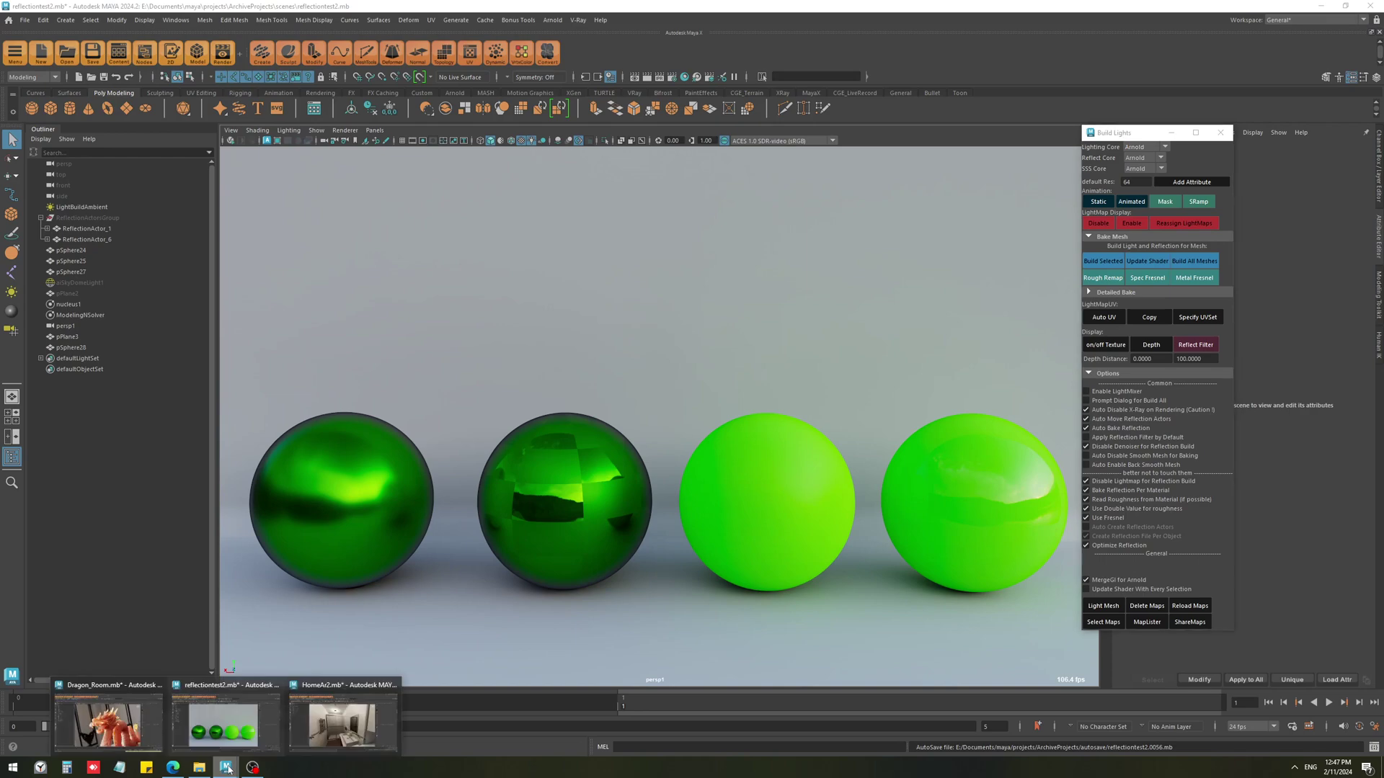
left_click(364, 733)
middle_click_drag(743, 485, 685, 450, "alt")
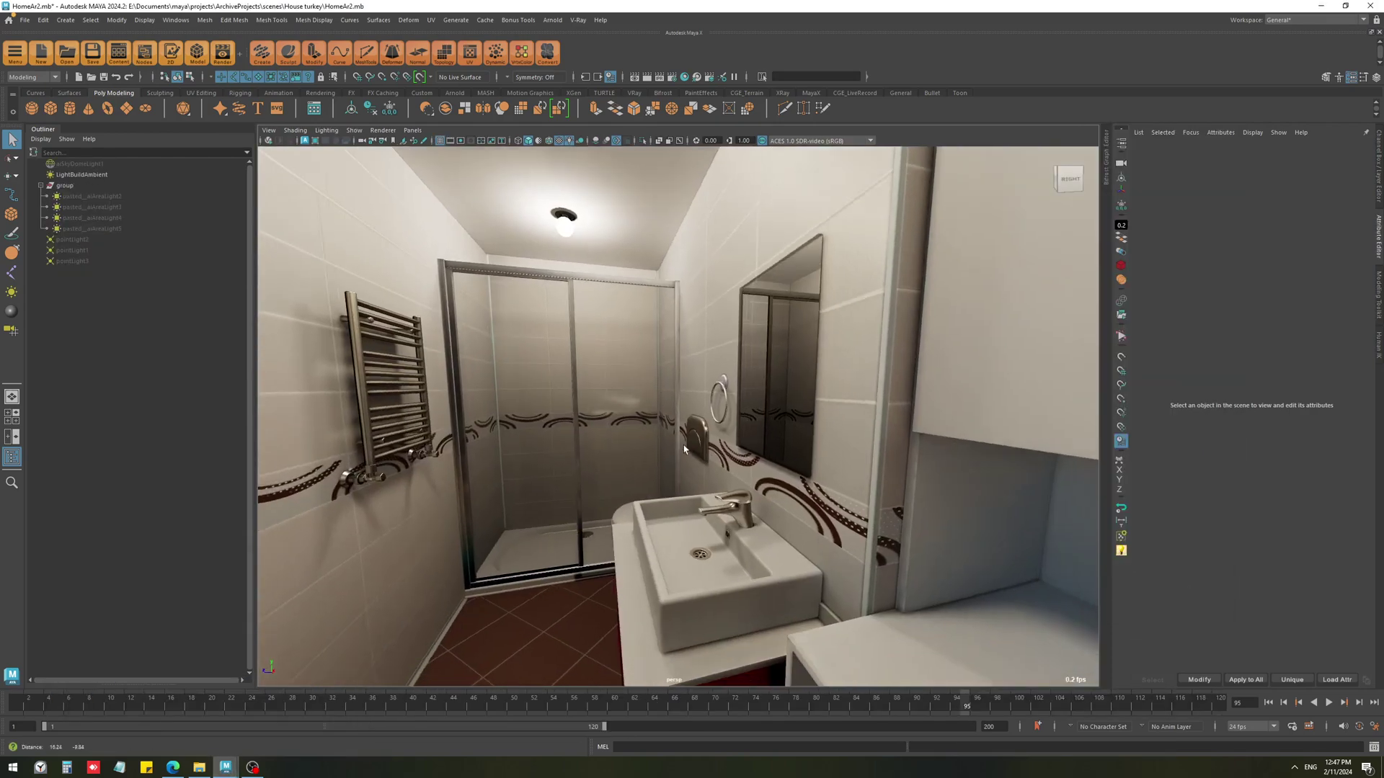
right_click_drag(685, 450, 914, 494, "alt")
left_click_drag(865, 482, 919, 462, "alt")
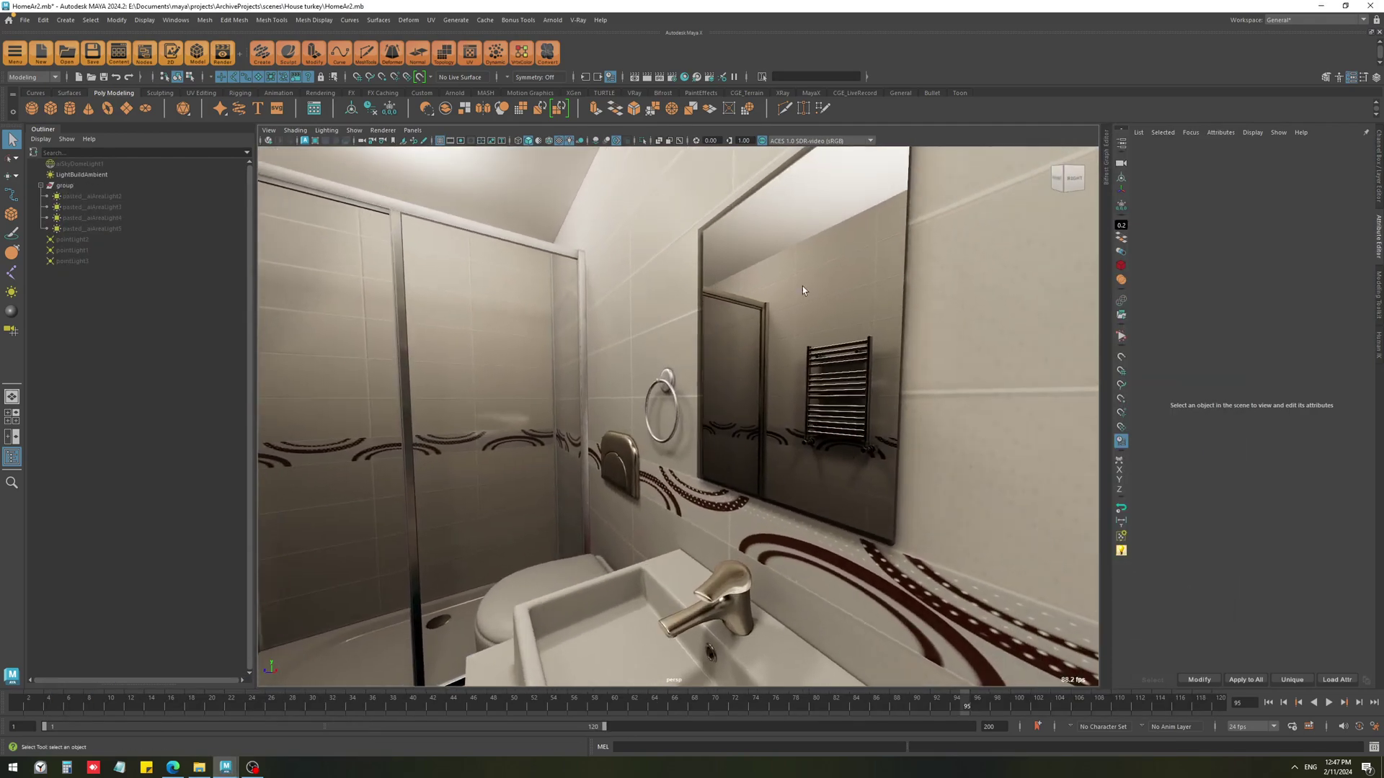
left_click_drag(803, 291, 500, 507, "alt")
Switch to the Dragon_Room scene and view the dragon through the persp1 perspective camera.
mouse_move(226, 760)
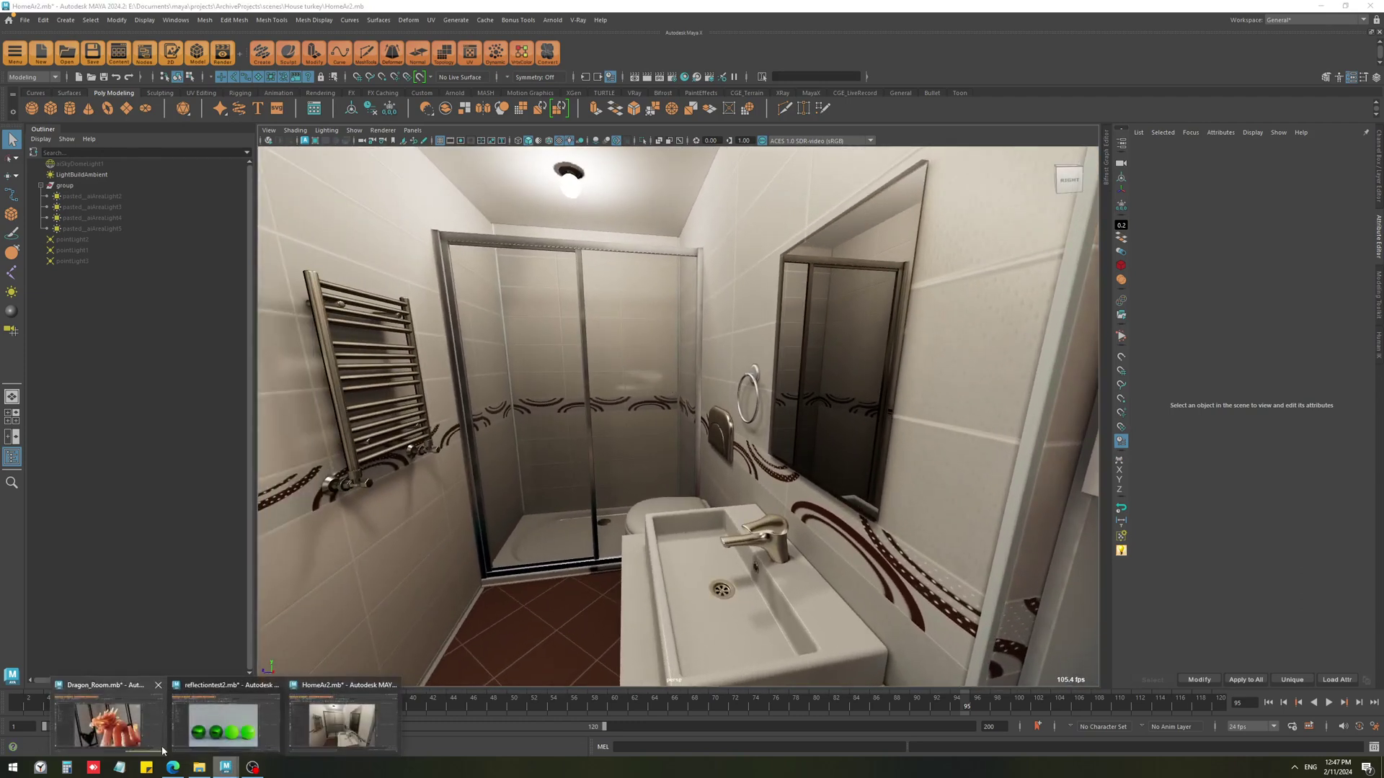
left_click(108, 724)
scroll(704, 471, "up", 5)
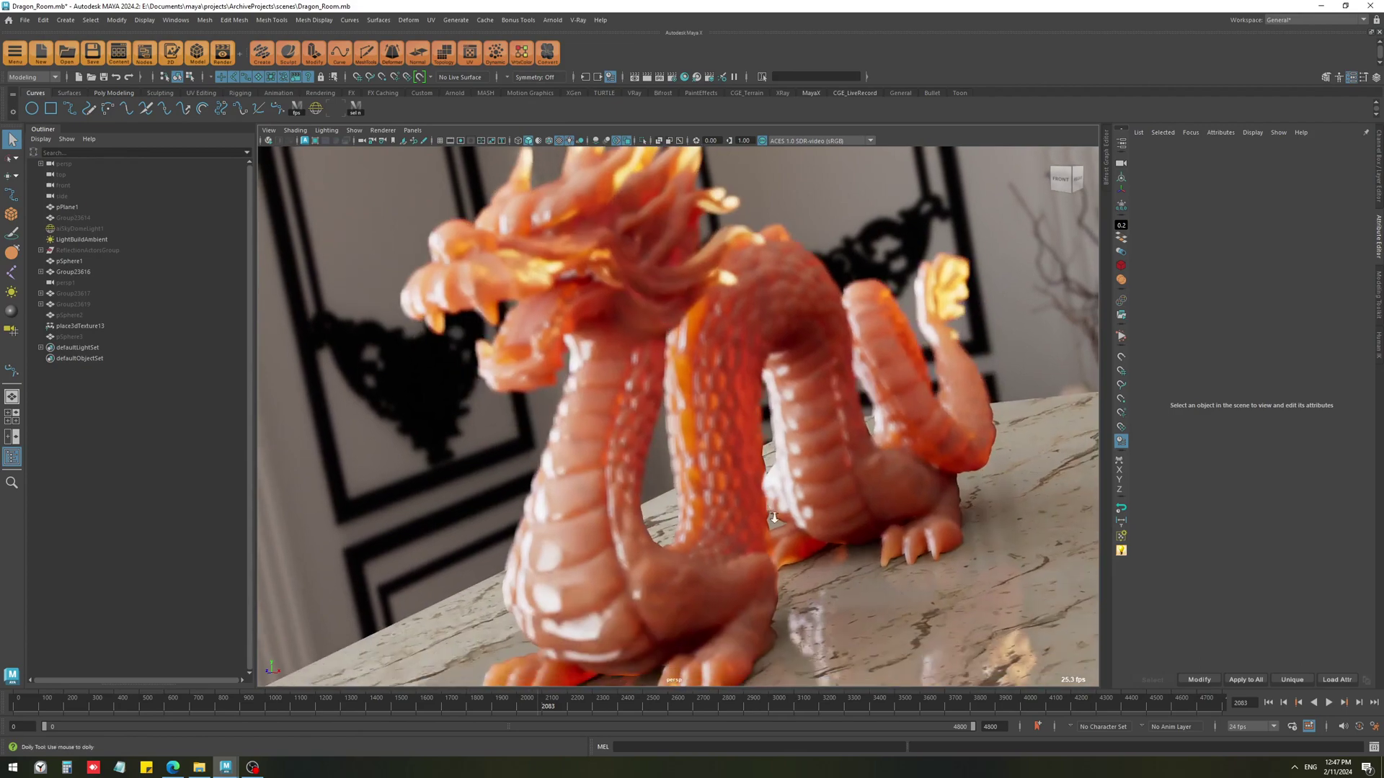
left_click(412, 131)
mouse_move(462, 141)
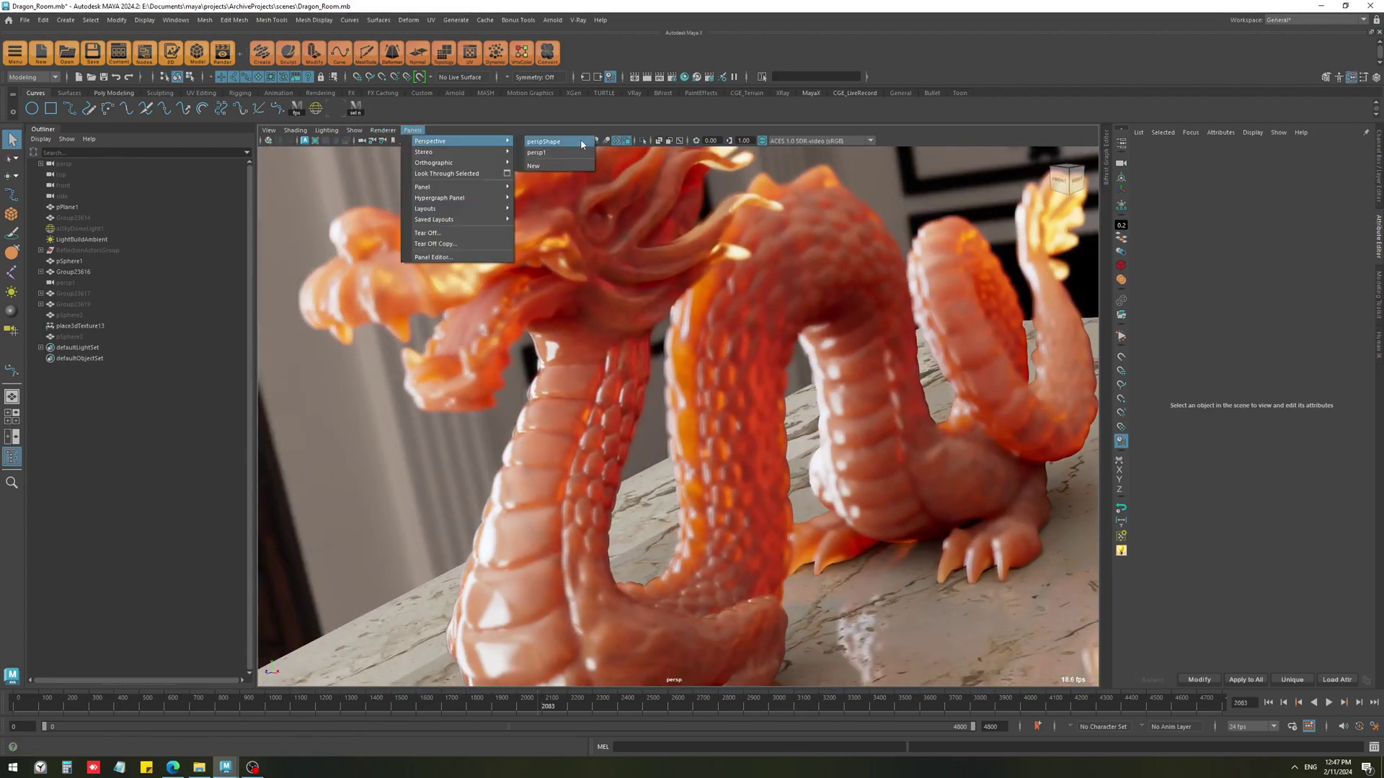
left_click(555, 152)
left_click_drag(771, 486, 741, 531, "alt")
scroll(741, 531, "up", 3)
Return to the reflectiontest2 scene and select the four green spheres one after another to compare them.
left_click(226, 767)
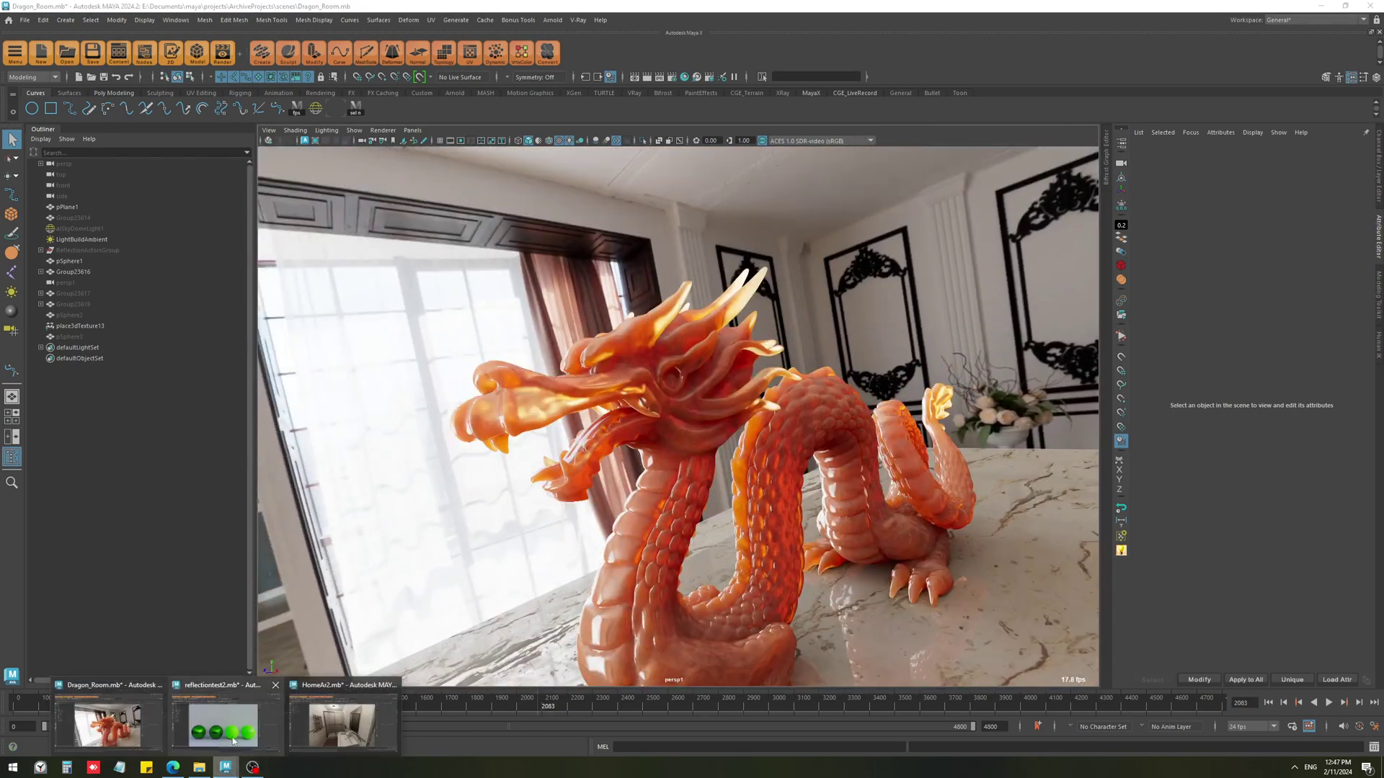
left_click(236, 743)
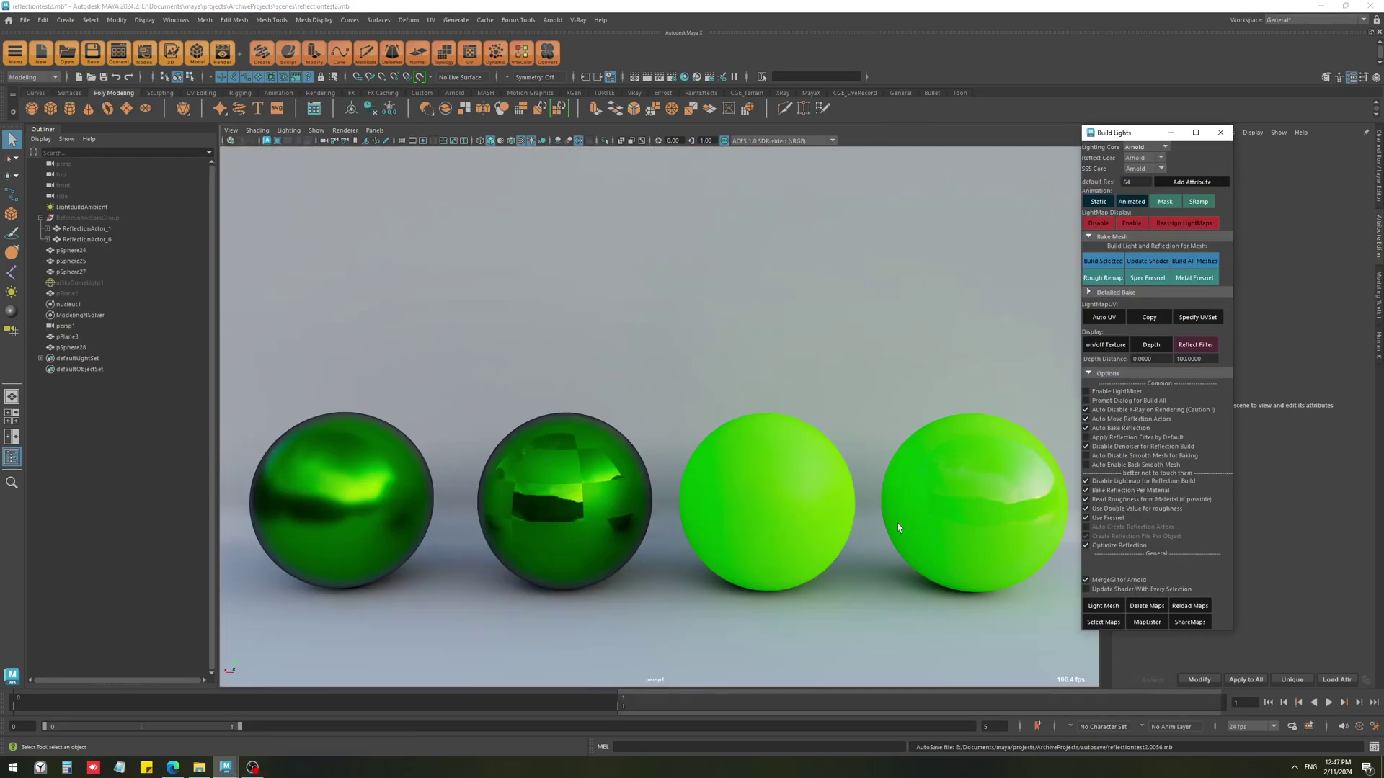
left_click(914, 483)
left_click(509, 464)
key("Right")
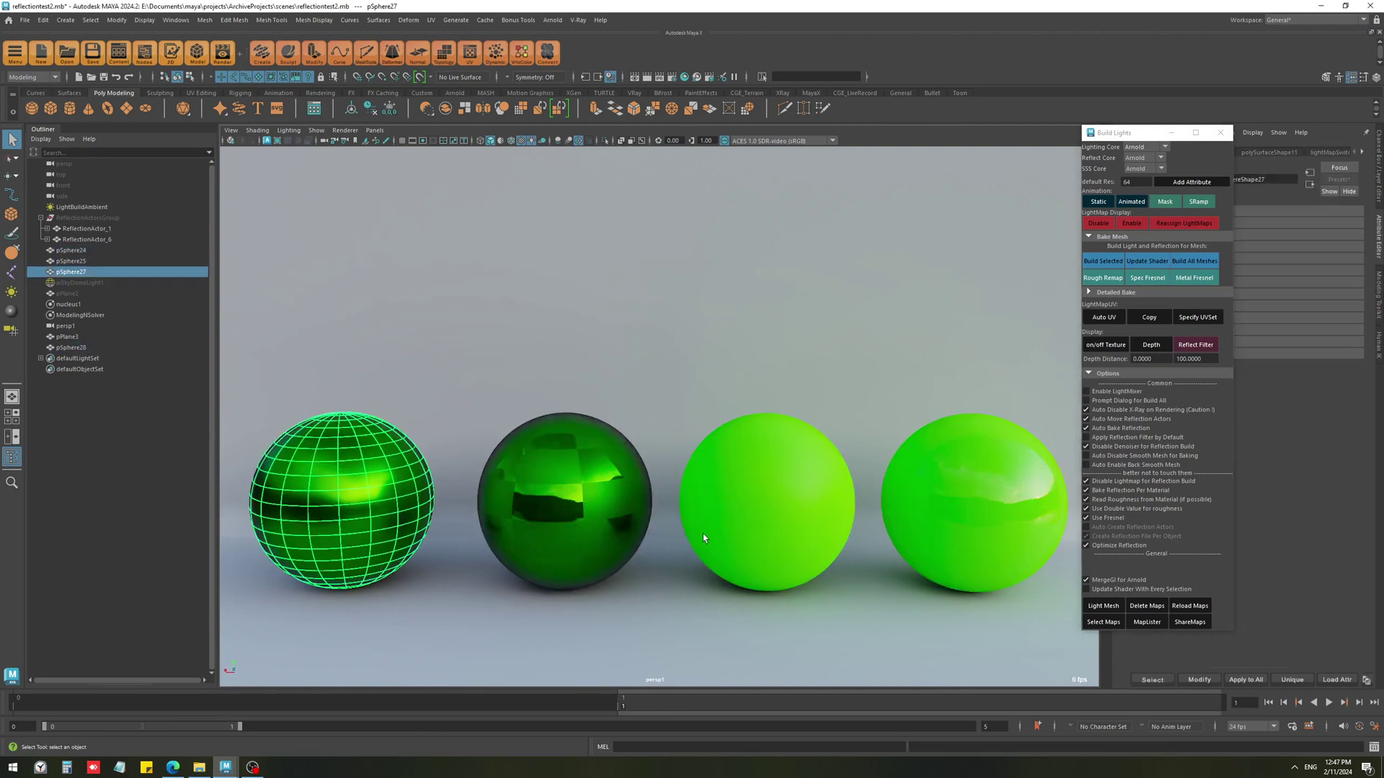
left_click(867, 519)
left_click(1012, 503)
left_click(766, 489)
left_click(540, 475)
left_click(349, 474)
left_click(289, 595)
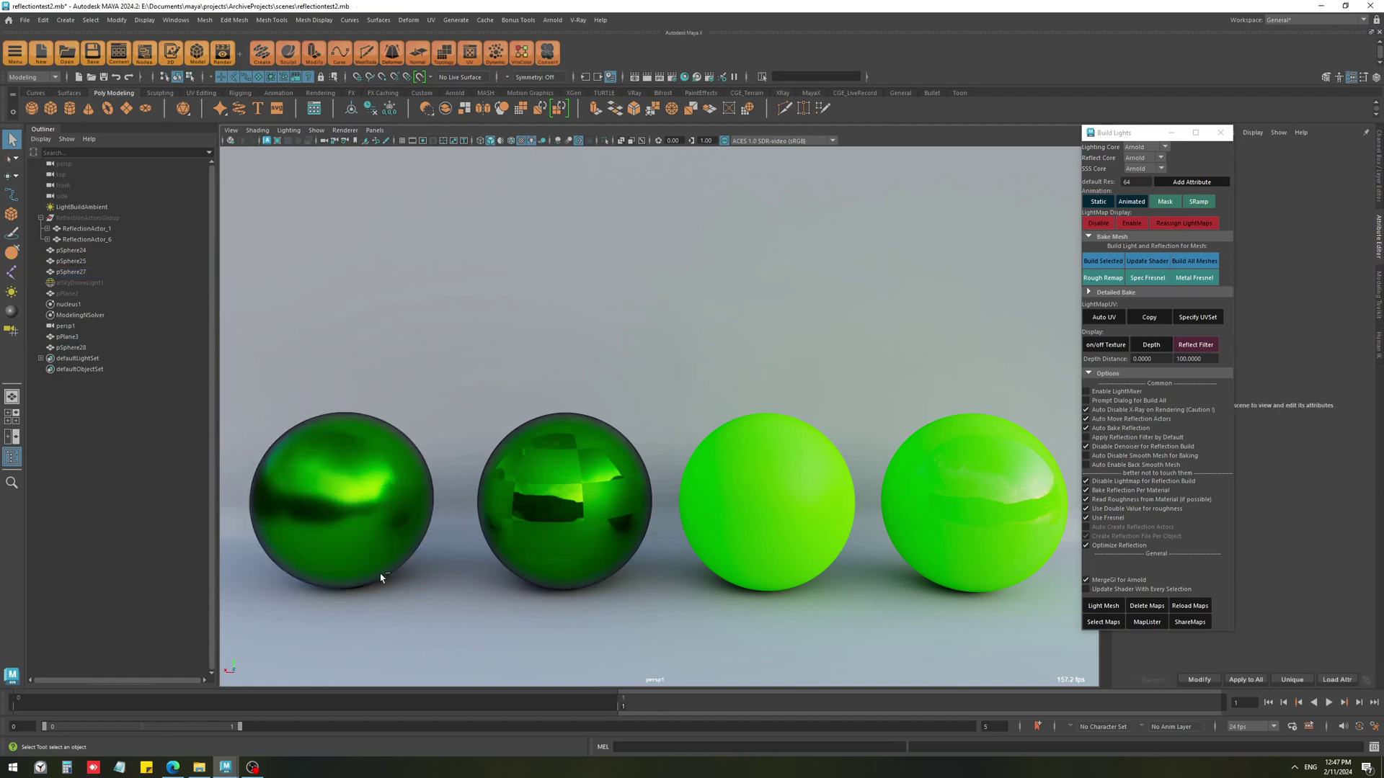
left_click(918, 492)
left_click(785, 495)
left_click(577, 497)
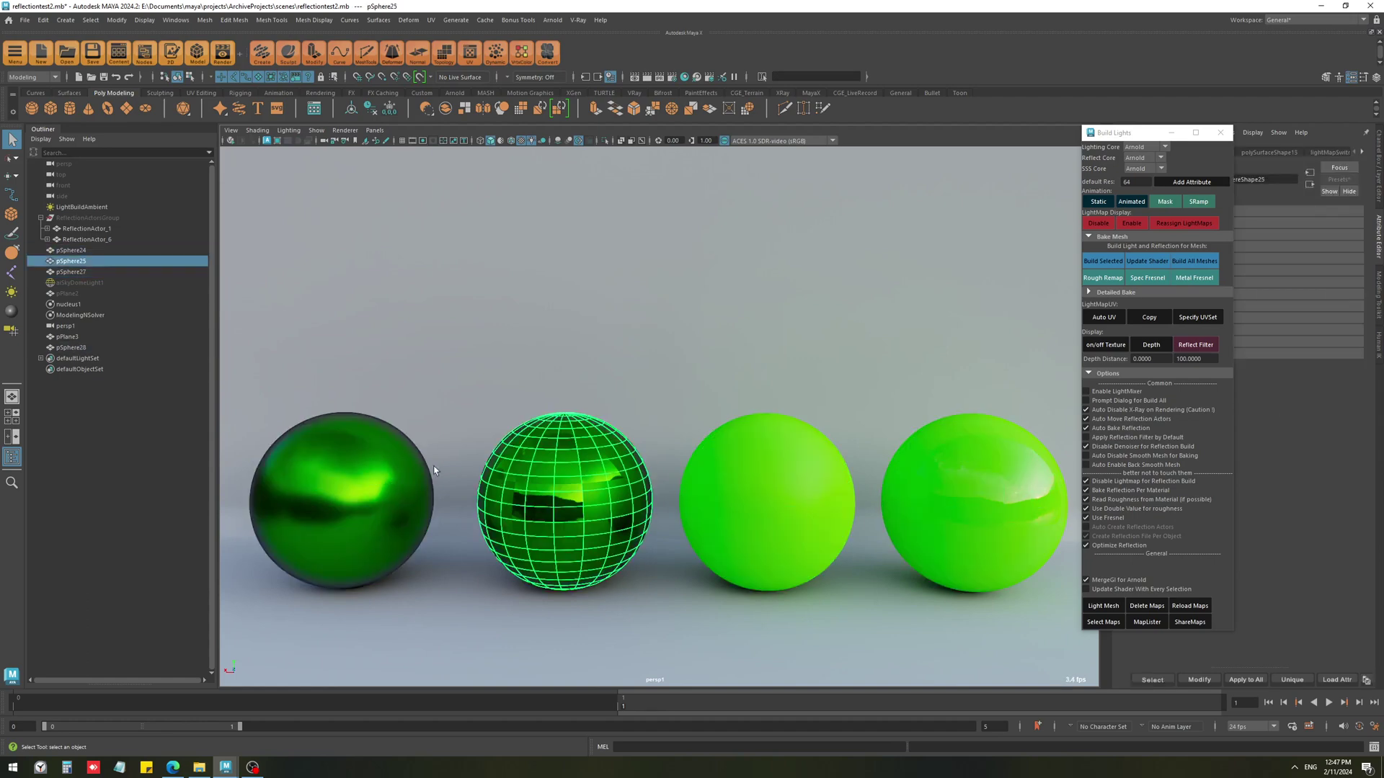
left_click(402, 480)
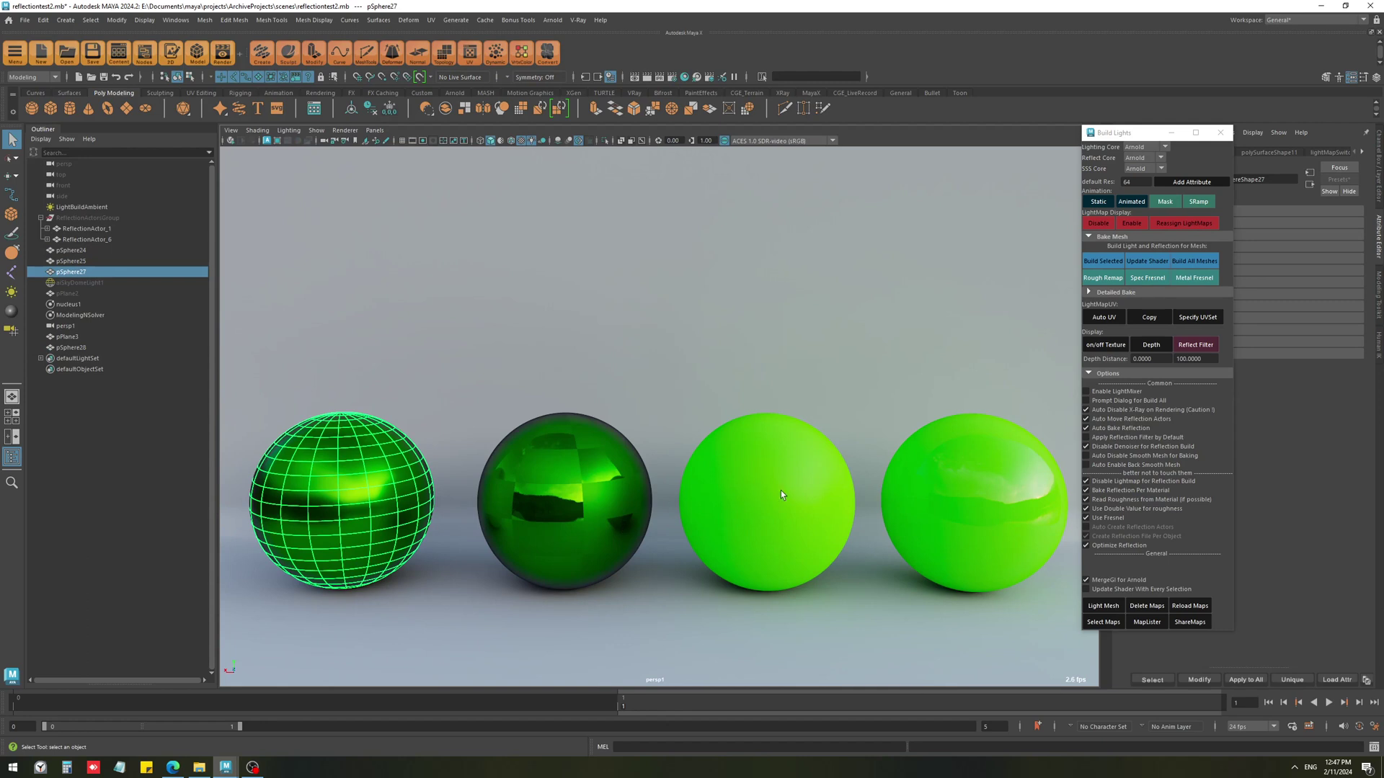
left_click(939, 526)
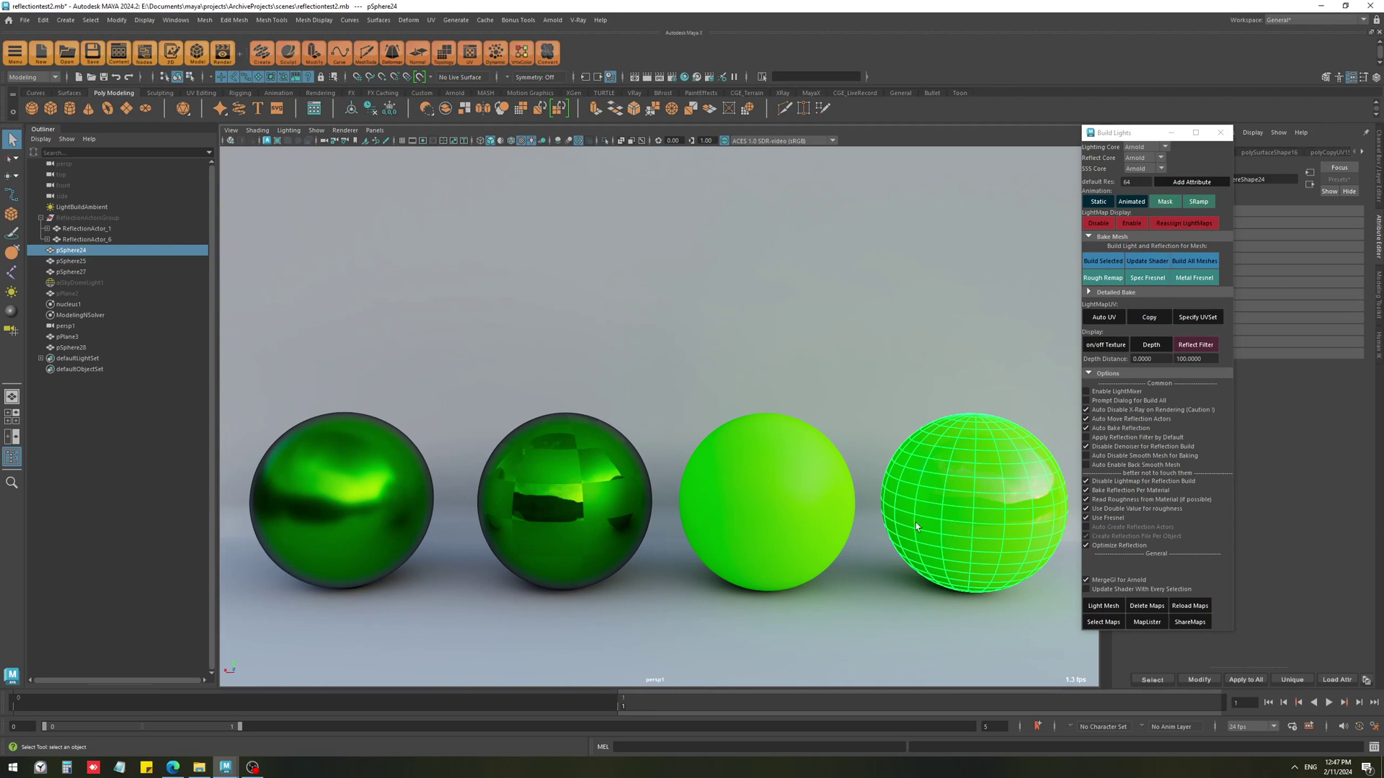
Close the Build Lights window and examine the material attributes of each of the four spheres.
double_click(976, 498)
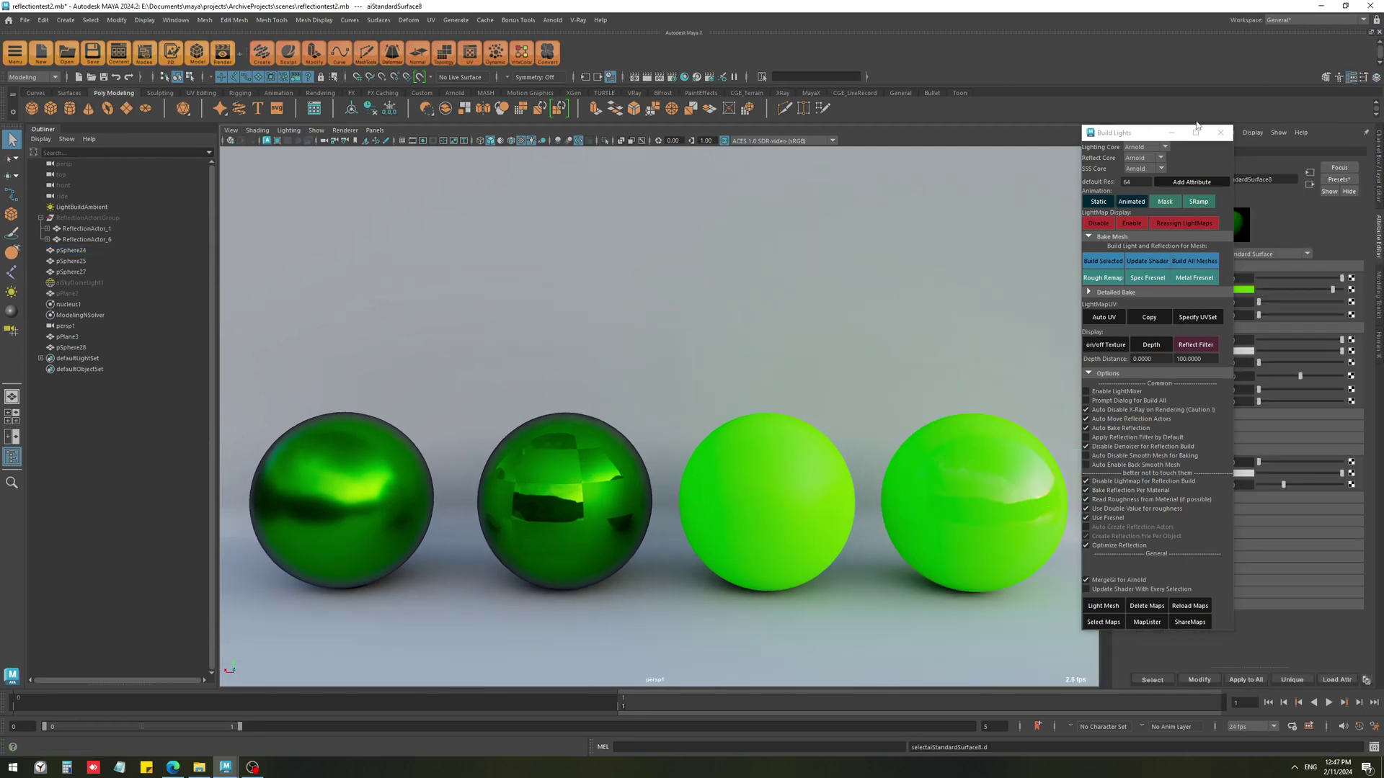
left_click(1221, 132)
left_click(313, 496)
right_click_drag(313, 495, 313, 547)
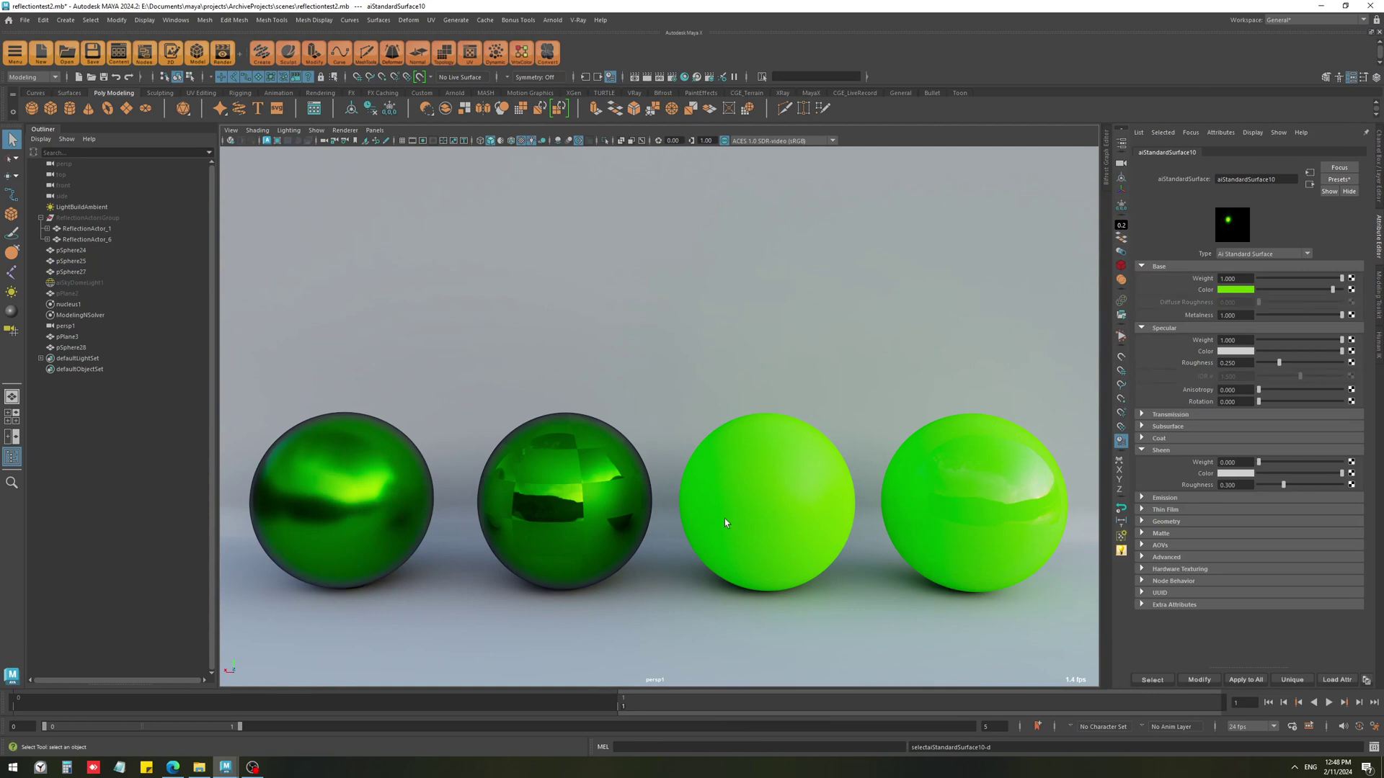
left_click(602, 484)
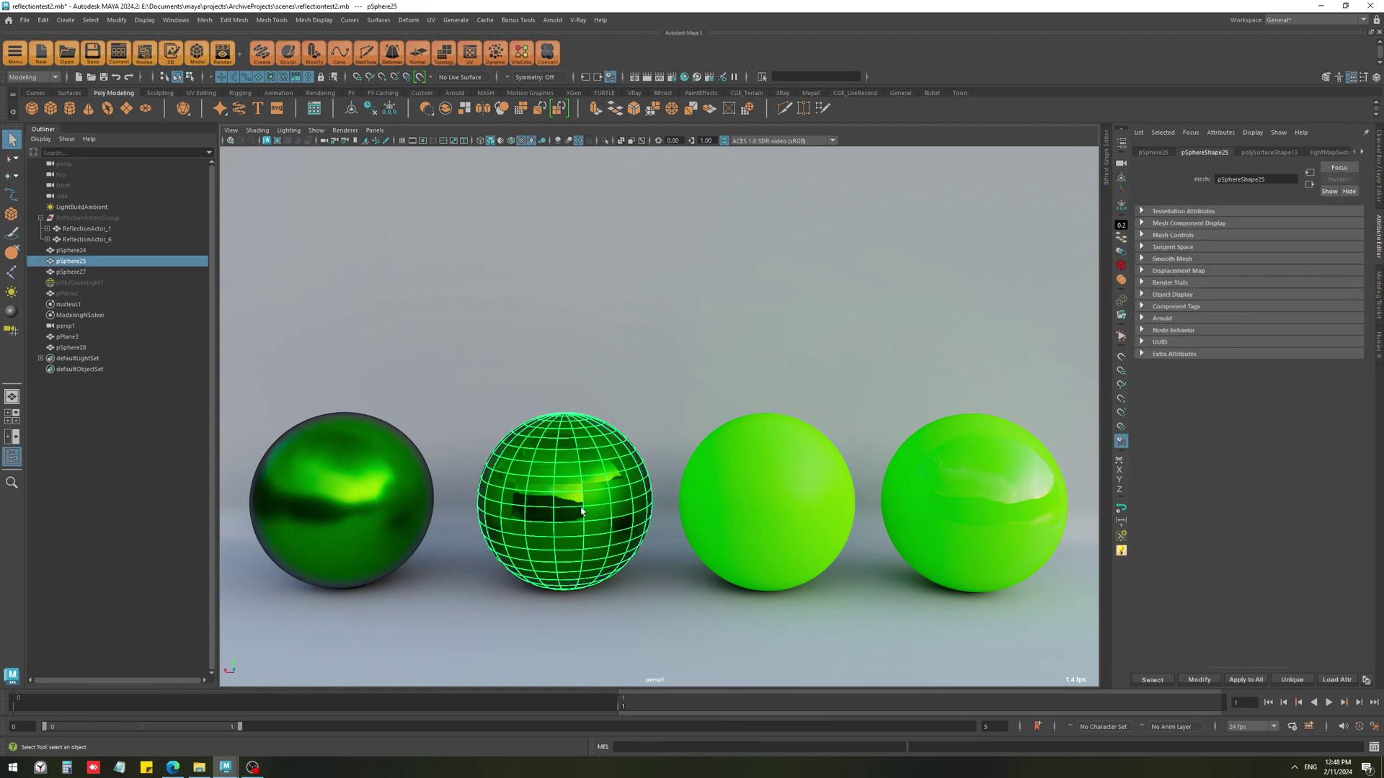
right_click_drag(581, 507, 577, 463)
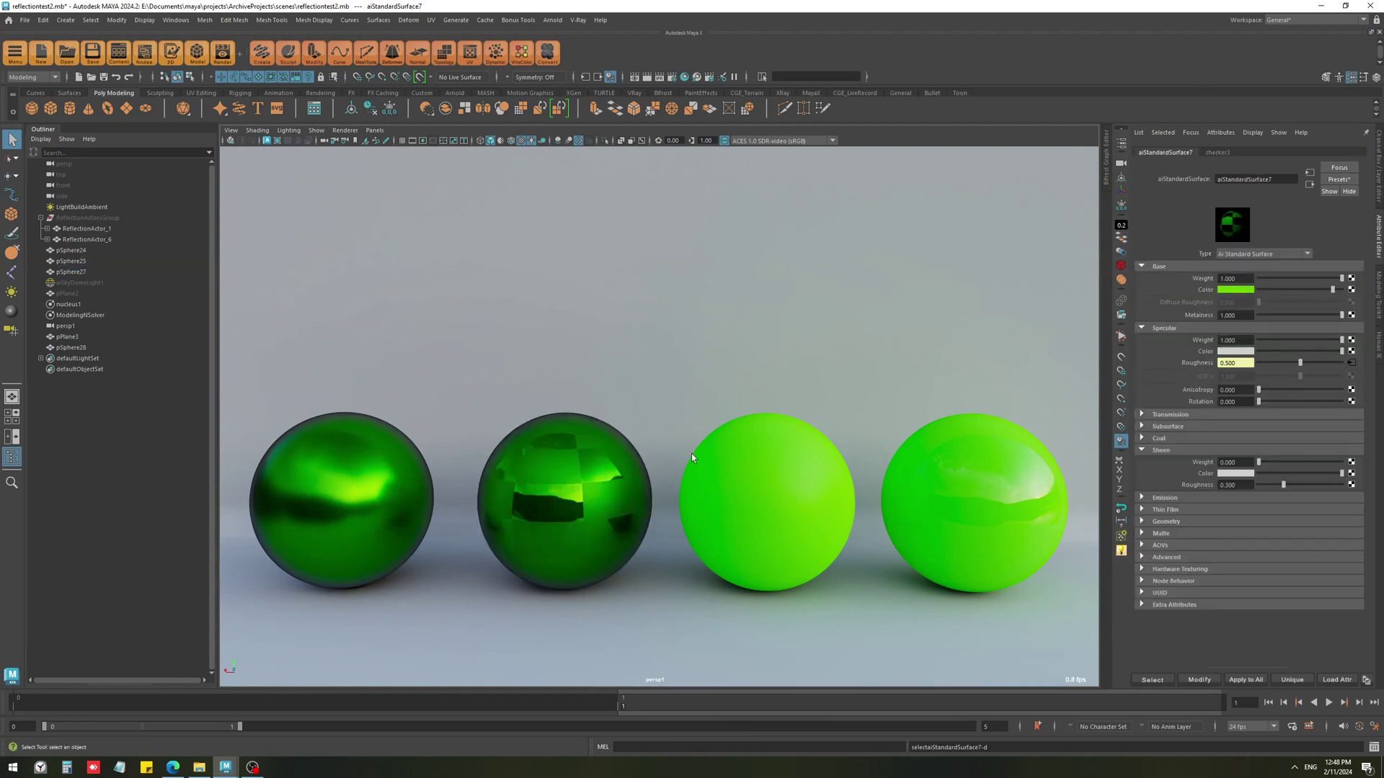
left_click(806, 564)
right_click_drag(806, 564, 755, 510)
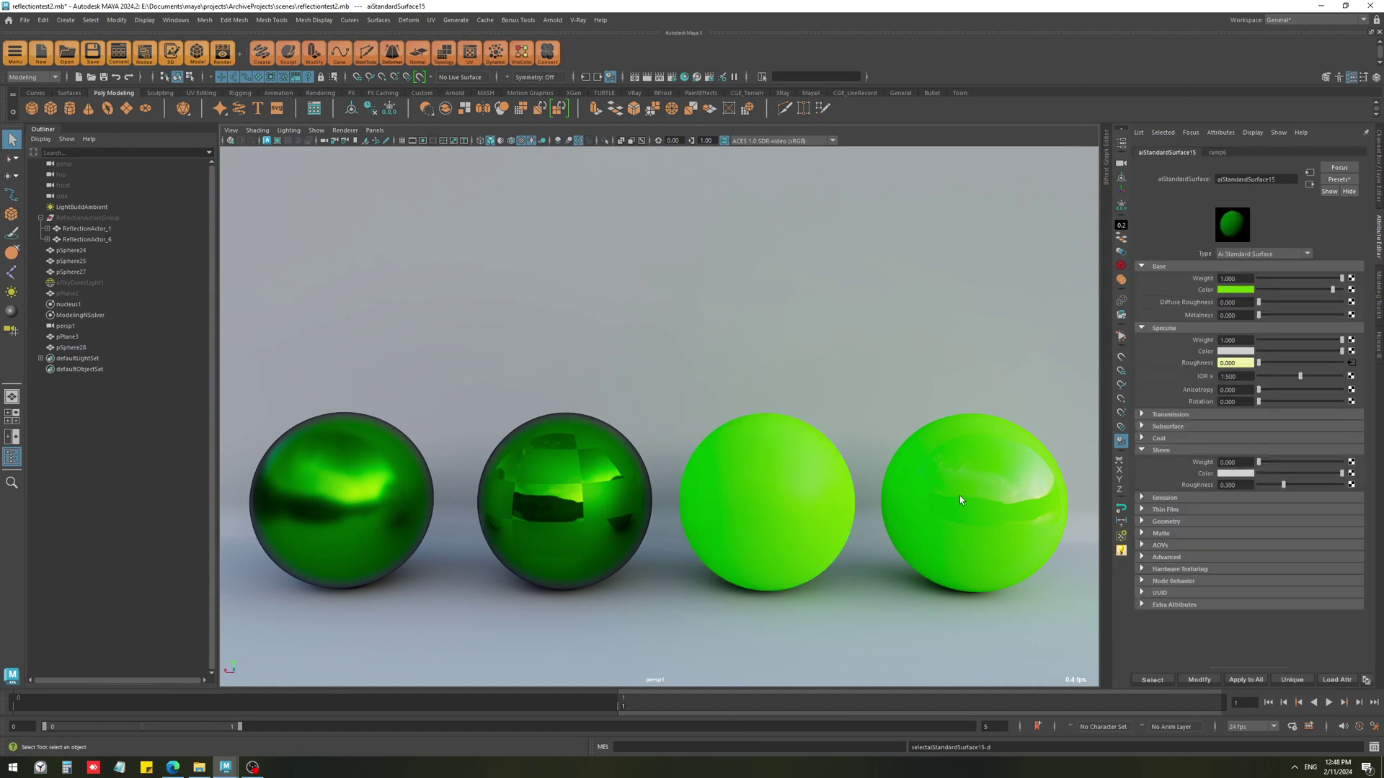
Select the spheres in turn and examine the reflections on the two metallic ones up close.
left_click(897, 539)
left_click(811, 491)
left_click(569, 504)
left_click(367, 524)
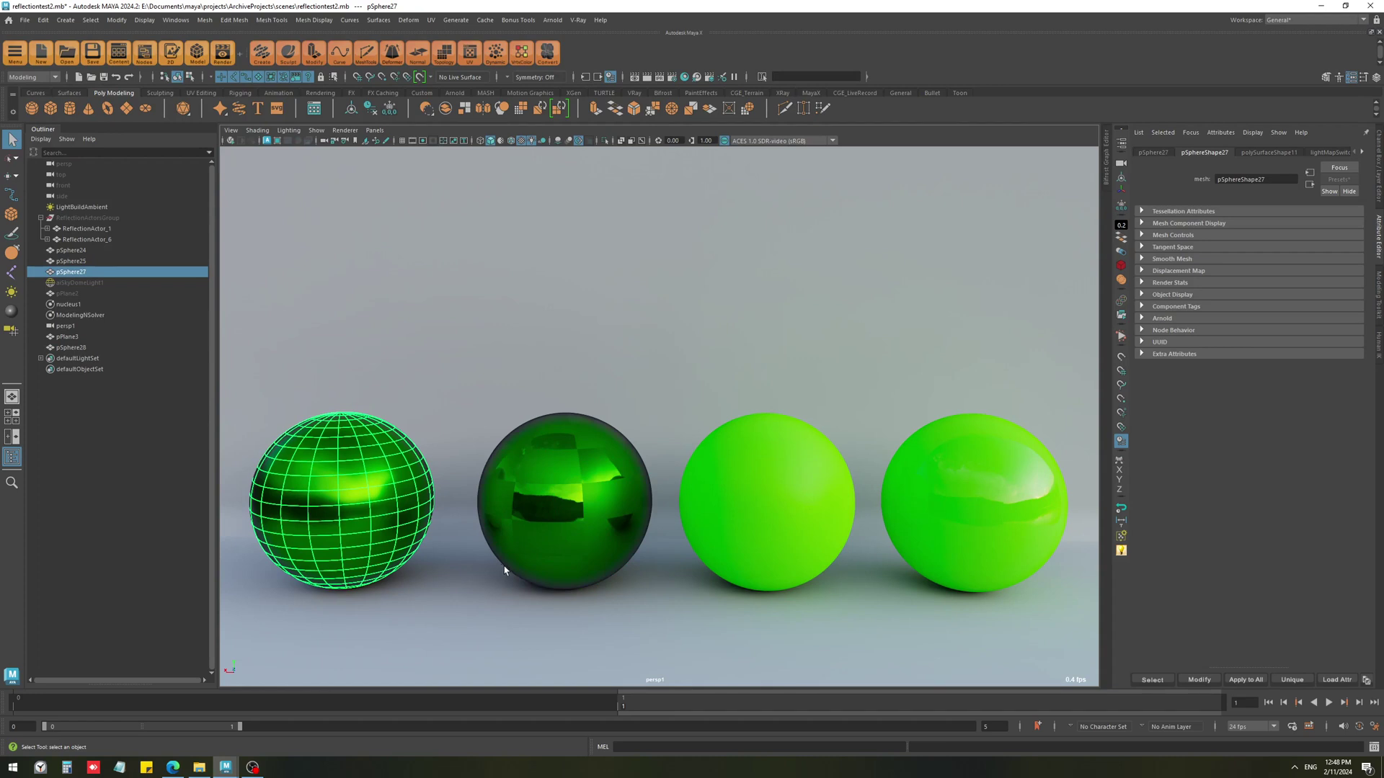
left_click(655, 533)
middle_click_drag(655, 534, 877, 507, "alt")
right_click_drag(608, 495, 641, 505, "alt")
middle_click_drag(642, 505, 649, 463, "alt")
mouse_move(649, 464)
left_mouse_down("alt")
mouse_move(618, 478)
mouse_move(642, 464)
mouse_move(633, 470)
left_mouse_up("alt")
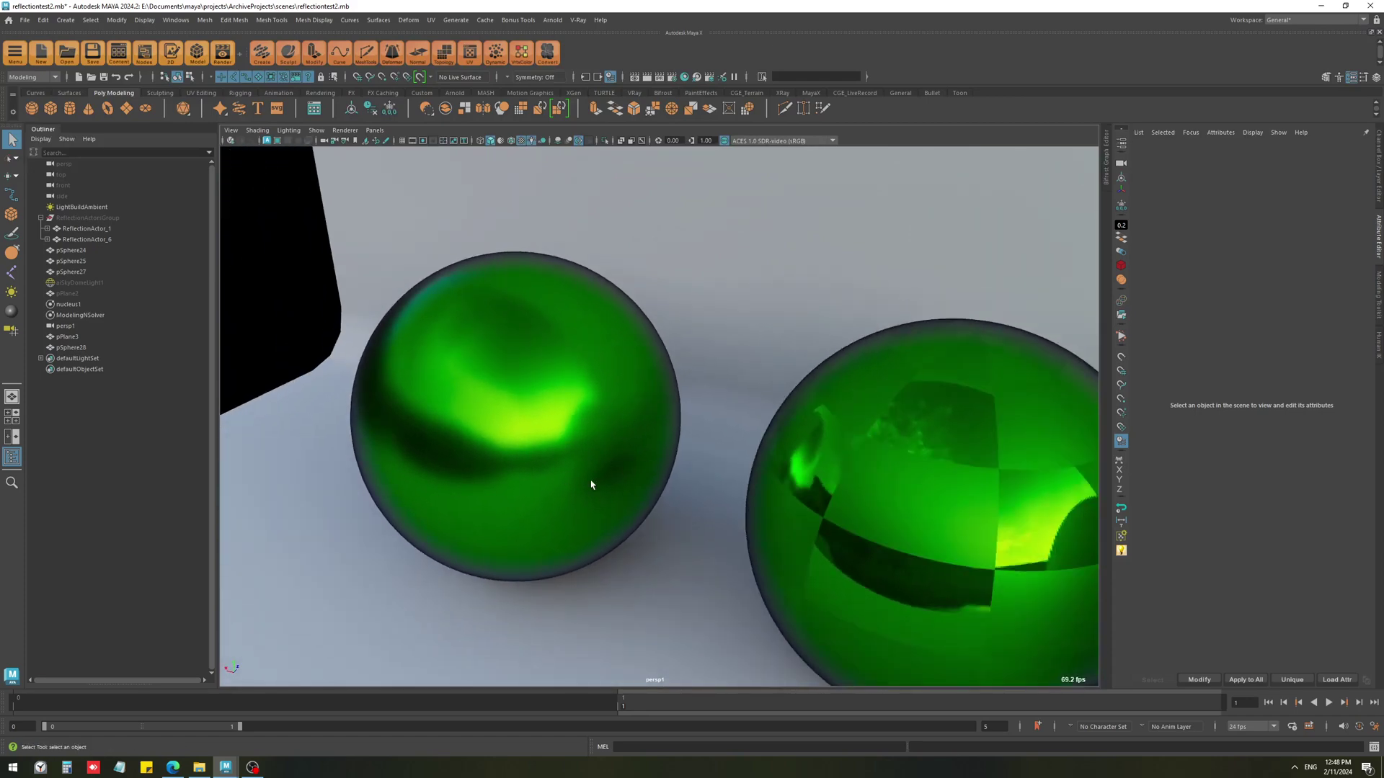
left_click(788, 498)
left_click_drag(584, 479, 689, 465, "alt")
Try black as color1 of the checker roughness map on the second metallic sphere, then restore it to white.
middle_click_drag(879, 461, 639, 460, "alt")
key("m")
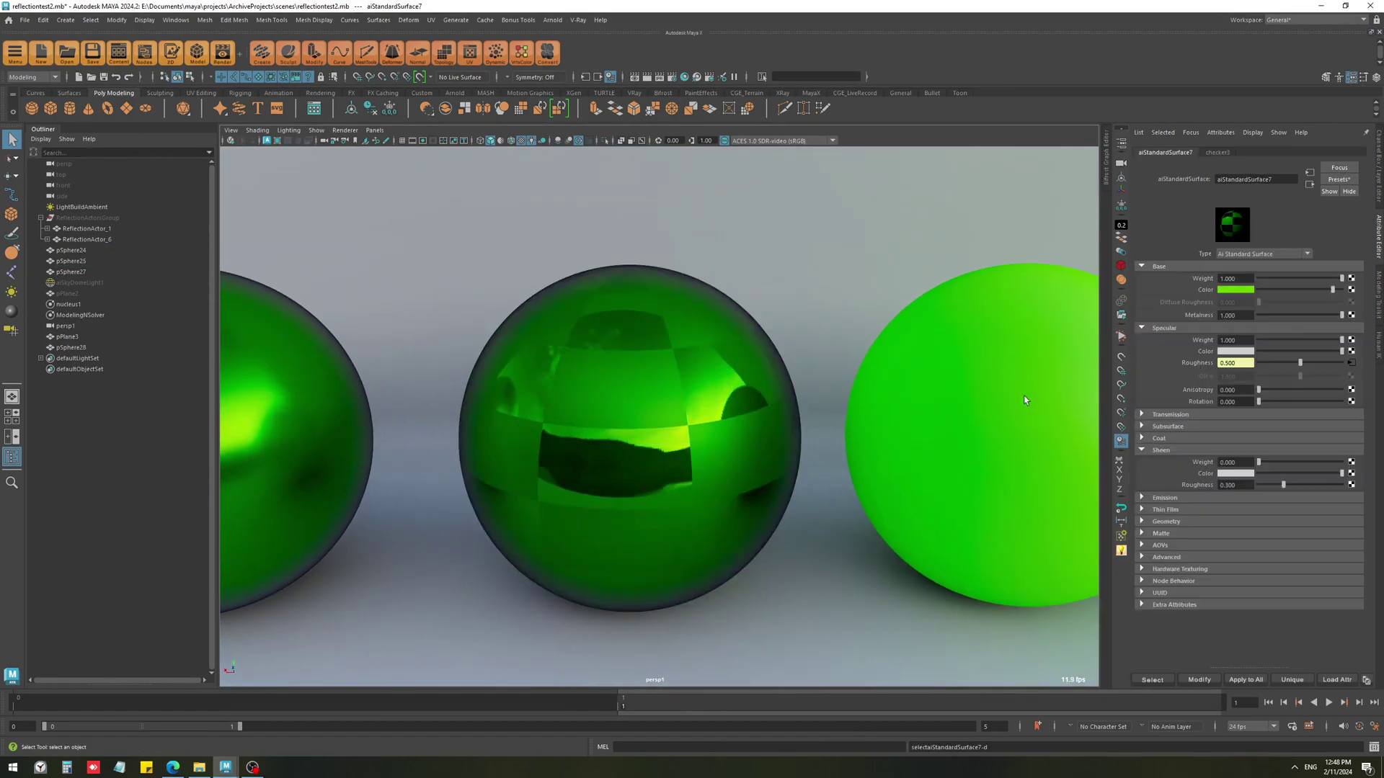
left_click(1350, 363)
mouse_move(1258, 272)
left_mouse_down()
mouse_move(1342, 272)
mouse_move(1259, 271)
left_mouse_up()
left_click_drag(1341, 261, 1259, 261)
left_click_drag(846, 469, 550, 518, "alt")
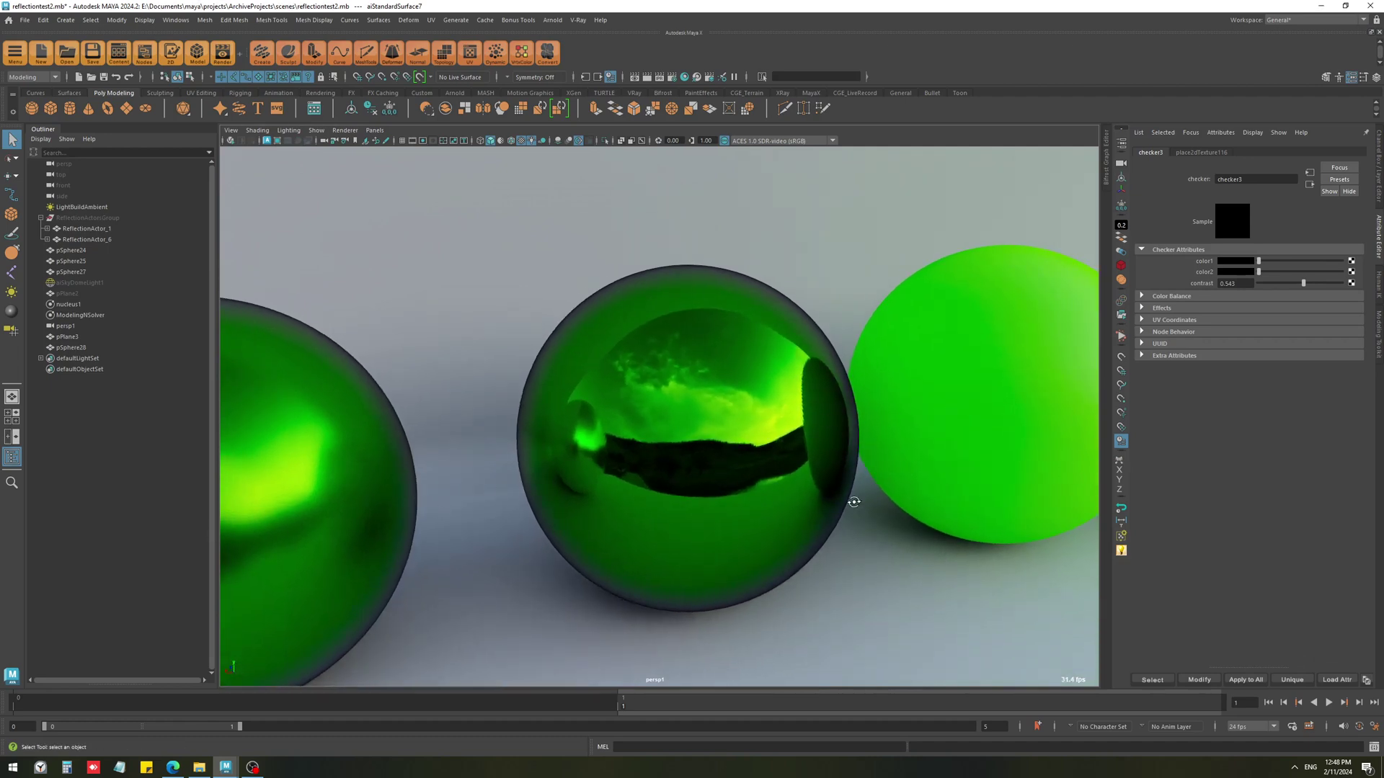
left_click_drag(852, 494, 600, 497, "alt")
scroll(818, 532, "down", 2)
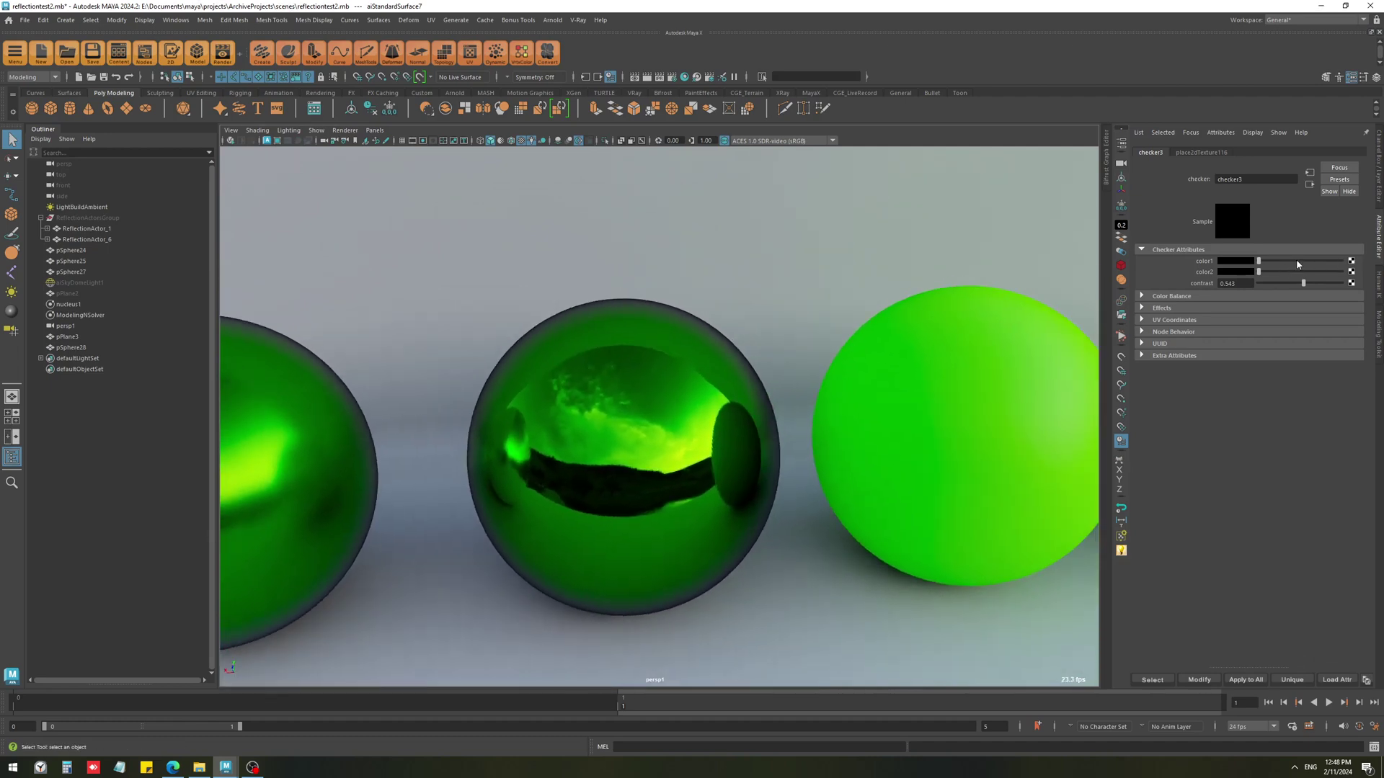
left_click_drag(1296, 261, 1342, 261)
Examine the reflections on the two bright green non-metallic spheres from several angles and return to the front view.
left_click_drag(937, 450, 859, 491, "alt")
middle_click_drag(859, 491, 729, 466, "alt")
left_click_drag(729, 466, 793, 440, "alt")
middle_click_drag(793, 440, 449, 485, "alt")
left_click(649, 457)
left_click(815, 450)
left_click(669, 436)
left_click_drag(450, 485, 739, 413, "alt")
left_click_drag(624, 474, 664, 473, "alt")
right_click_drag(649, 406, 668, 482, "alt")
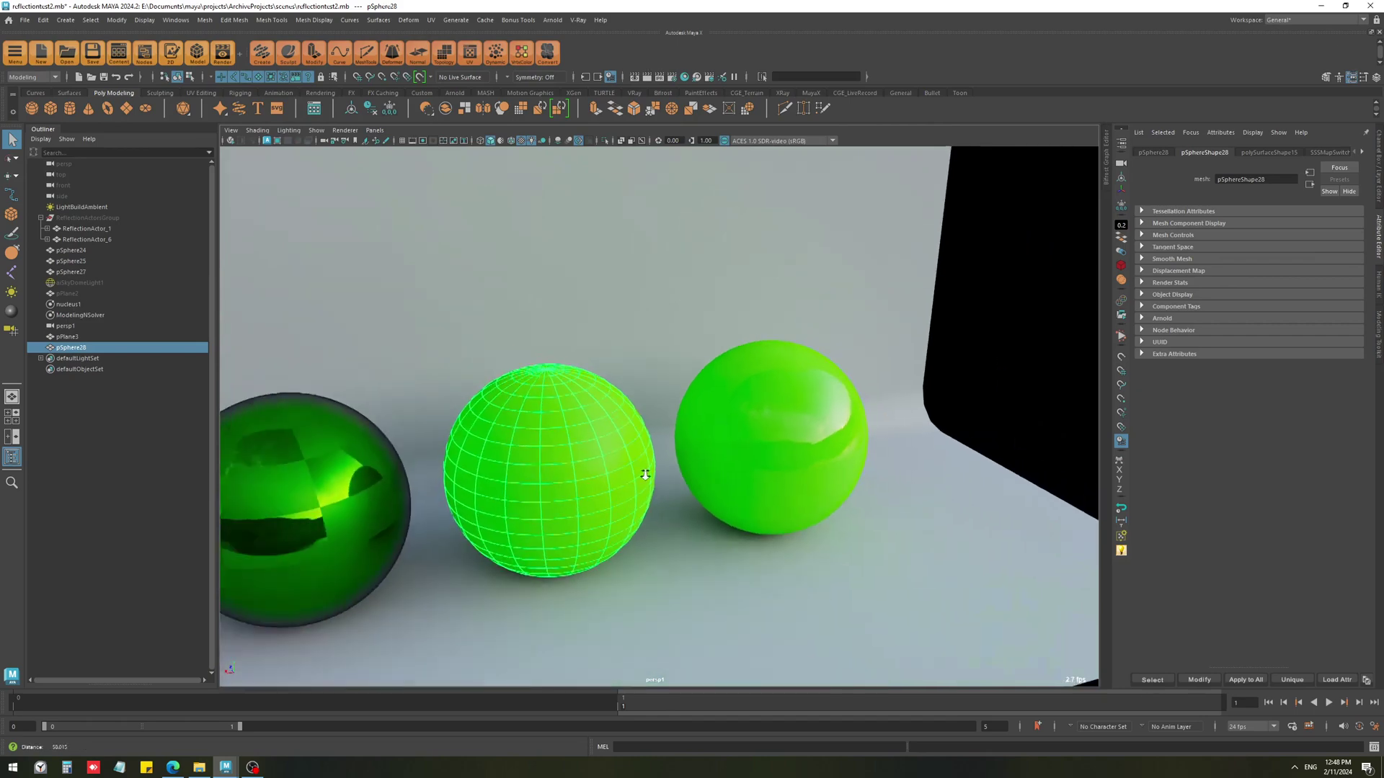
left_click_drag(667, 482, 482, 463, "alt")
middle_click_drag(482, 463, 668, 550, "alt")
right_click_drag(668, 550, 740, 595, "alt")
middle_click_drag(741, 595, 741, 583, "alt")
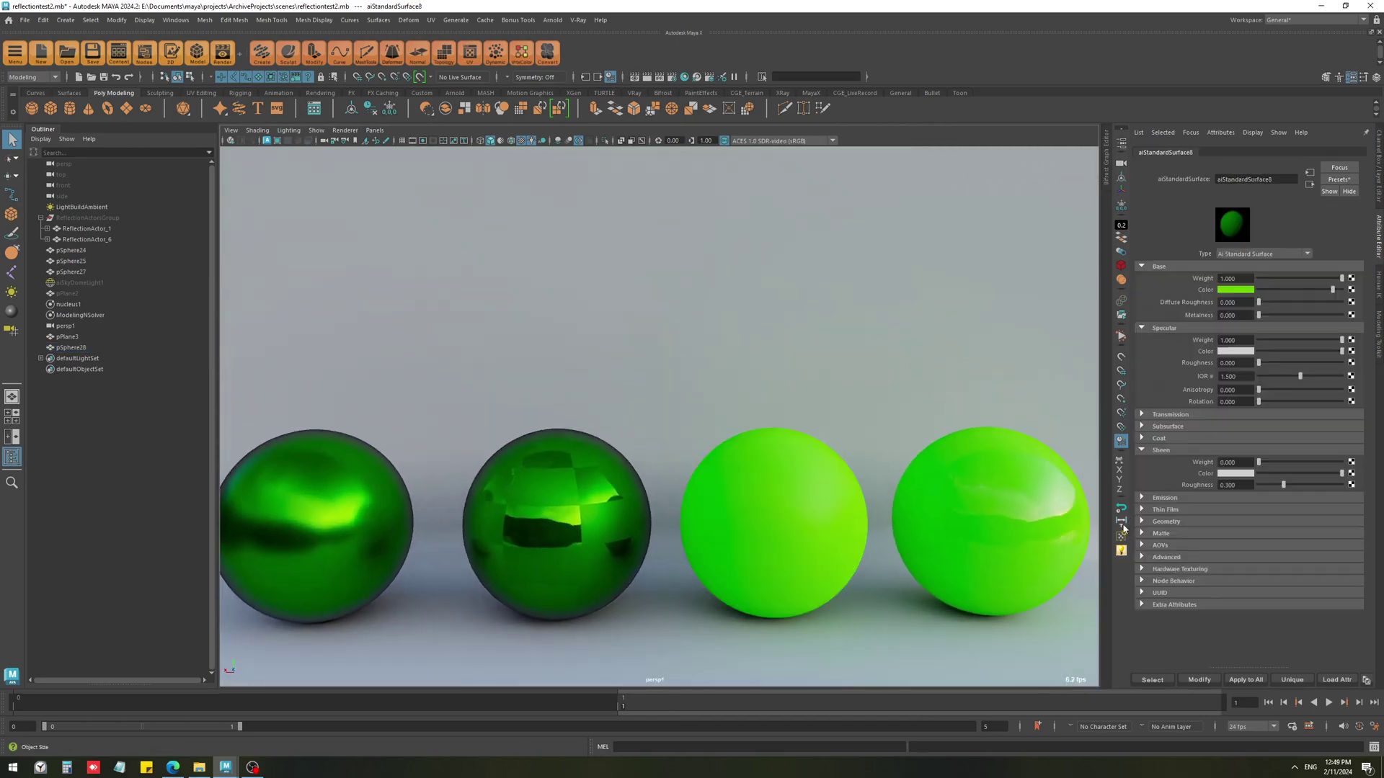
Reopen the Build Lights window and disable Bake Reflection Per Material.
left_click(1121, 551)
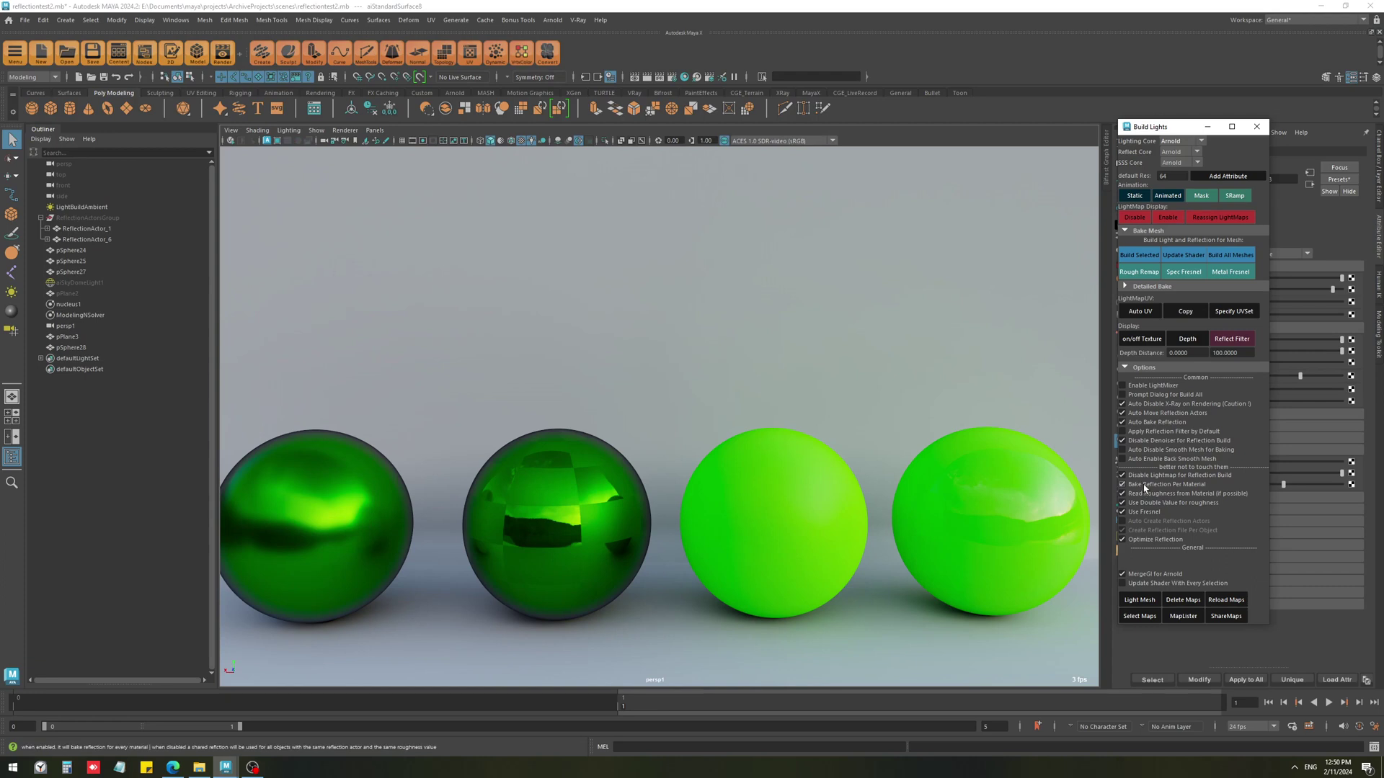
left_click(1185, 487)
Close Build Lights and connect a Checker texture to the specular roughness of the glossy non-metallic sphere's material, aiStandardSurface8.
left_click(1017, 529)
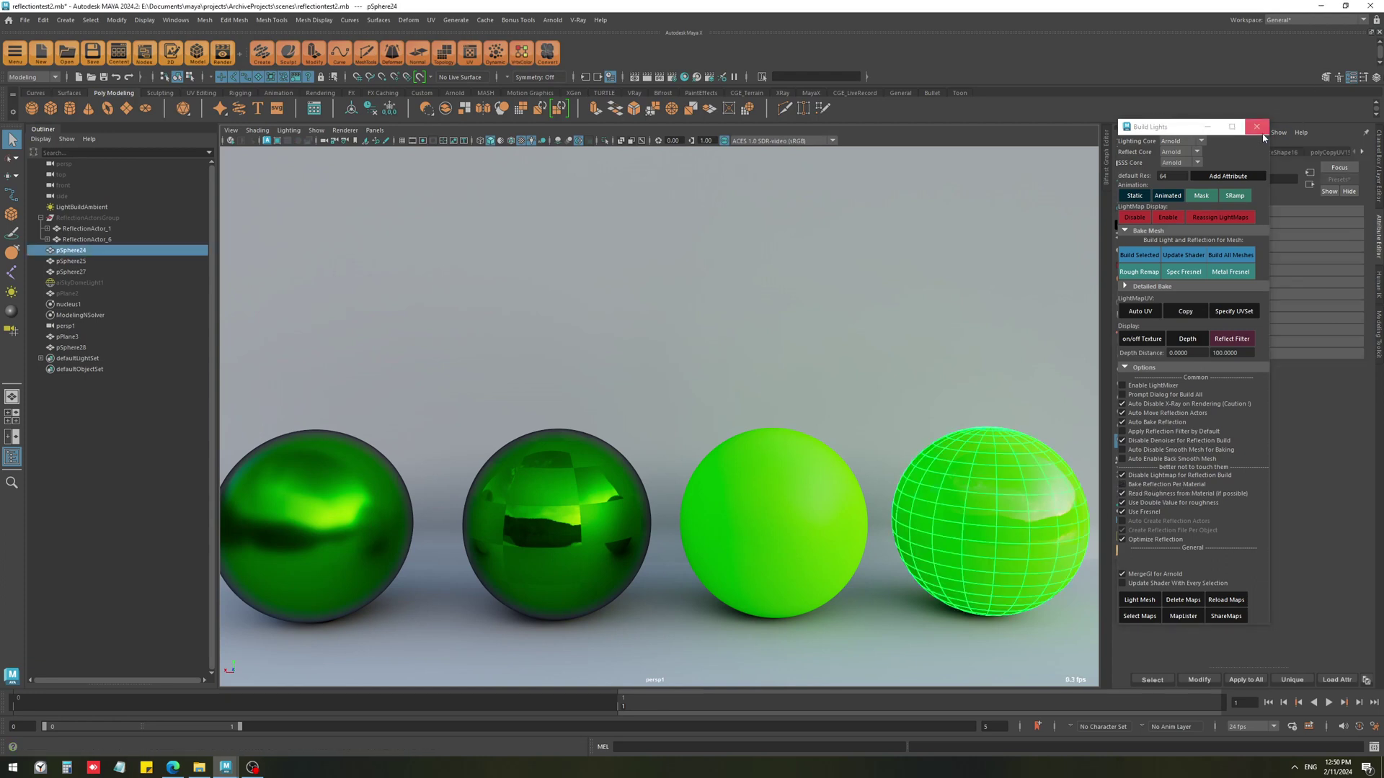
left_click(1262, 131)
right_click_drag(1009, 505, 988, 475)
left_click(1351, 363)
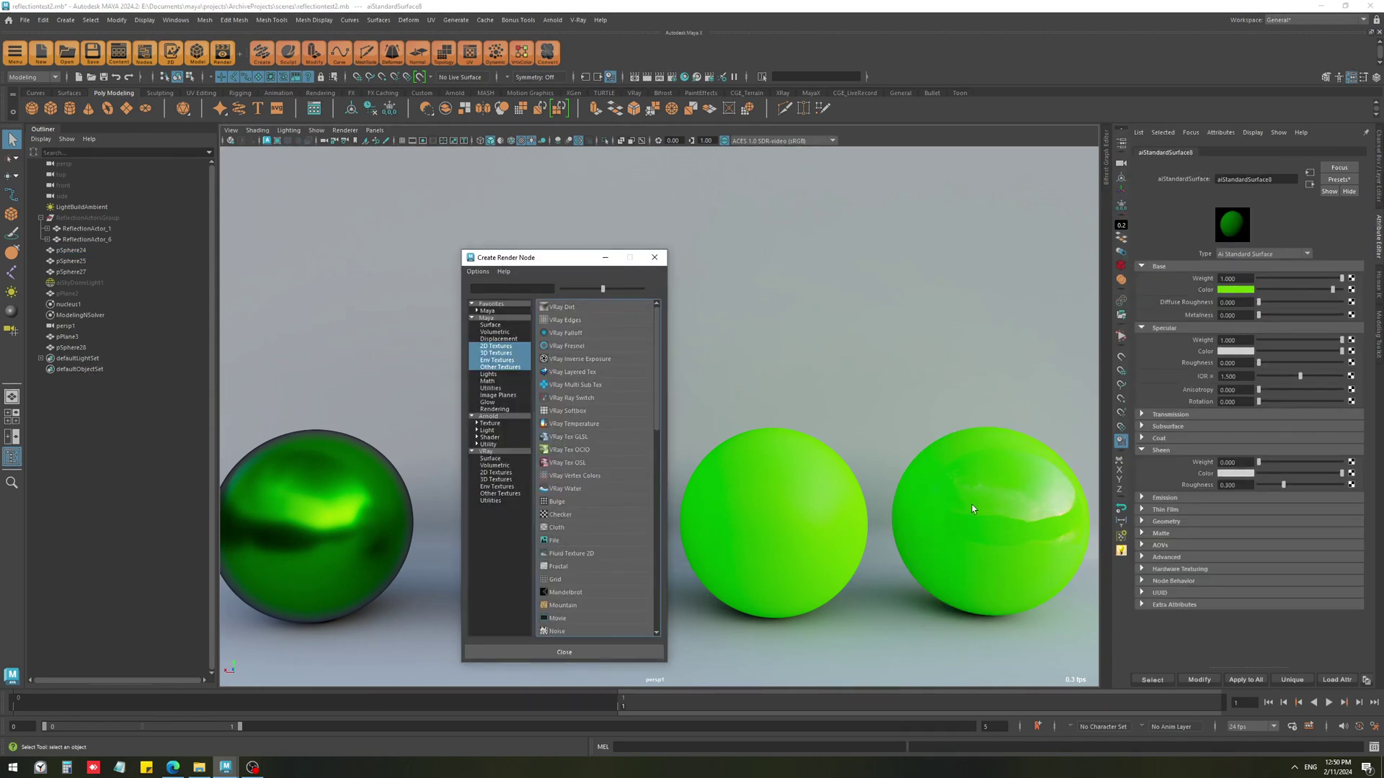
left_click(547, 516)
left_click(1022, 500)
Connect a Checker texture to the specular roughness of the blurry metallic sphere's material, aiStandardSurface10.
left_click(287, 562)
right_click_drag(287, 563, 265, 534)
left_click(1352, 364)
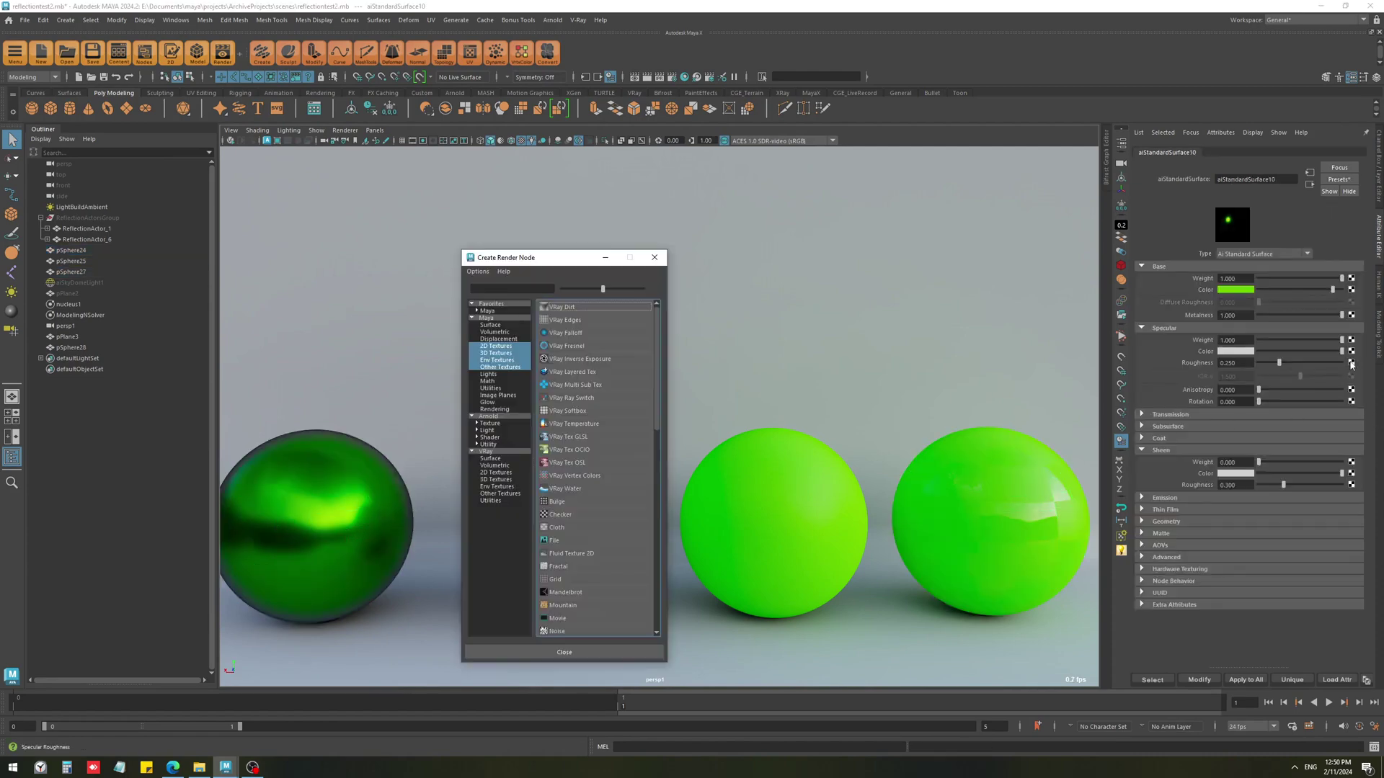
left_click(560, 515)
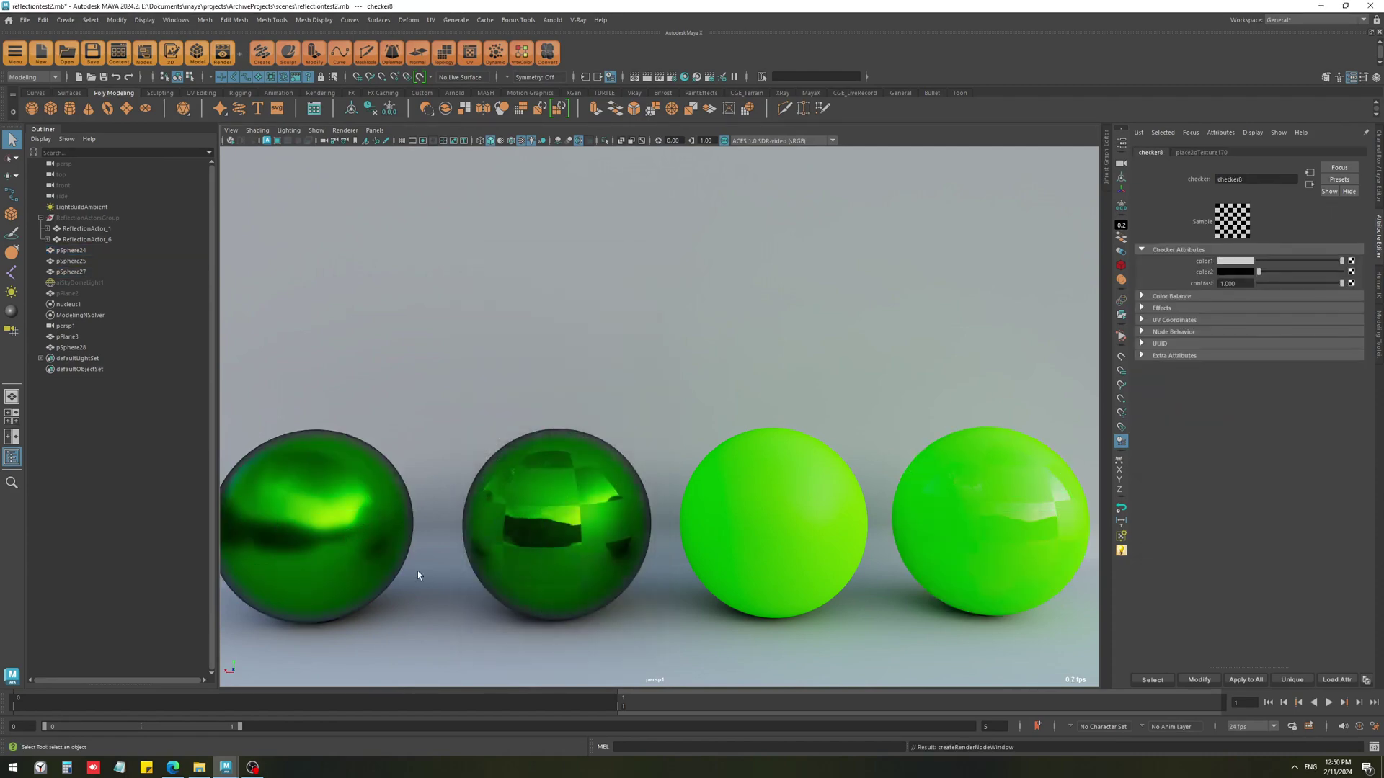
Select all four spheres and rebuild their reflections through the detailed bake options of Build Lights.
left_click(408, 570)
left_click(1120, 551)
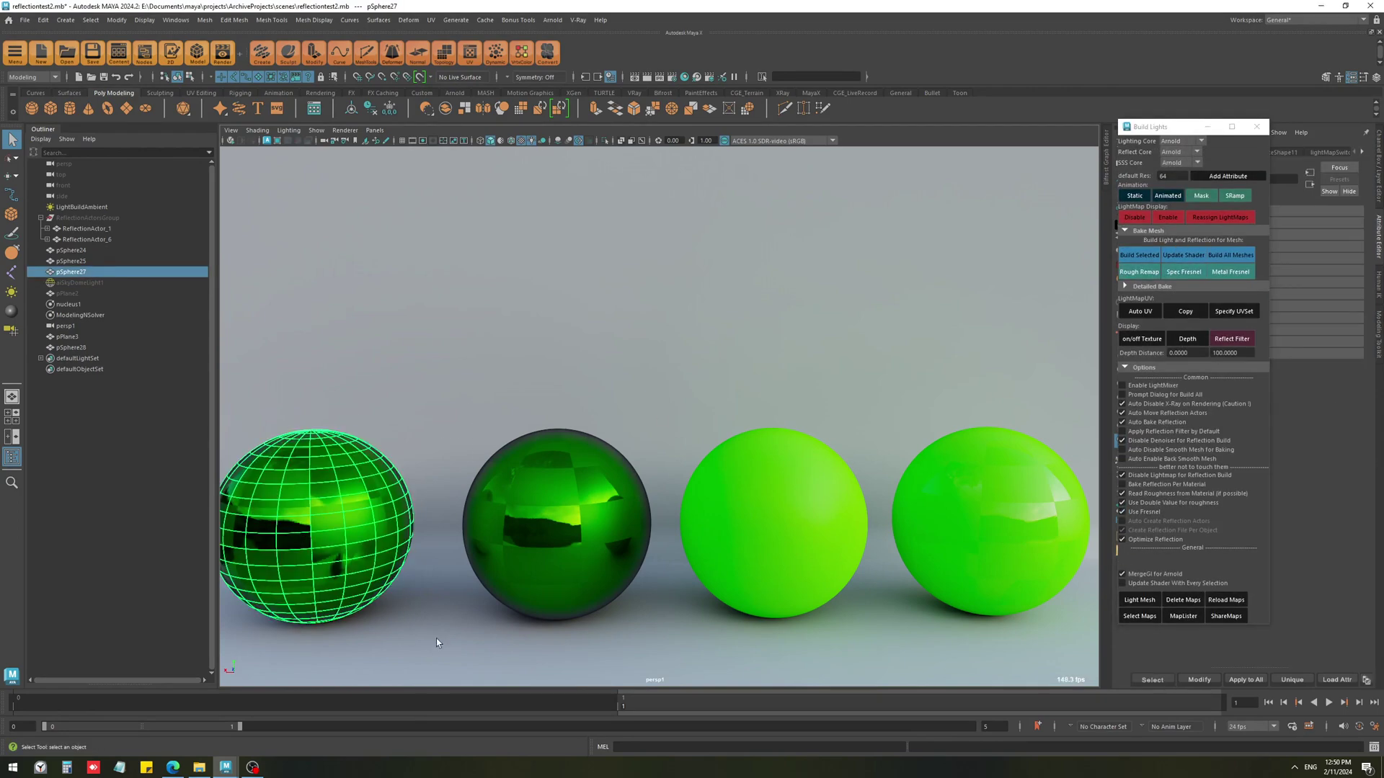
left_click(571, 526, "shift")
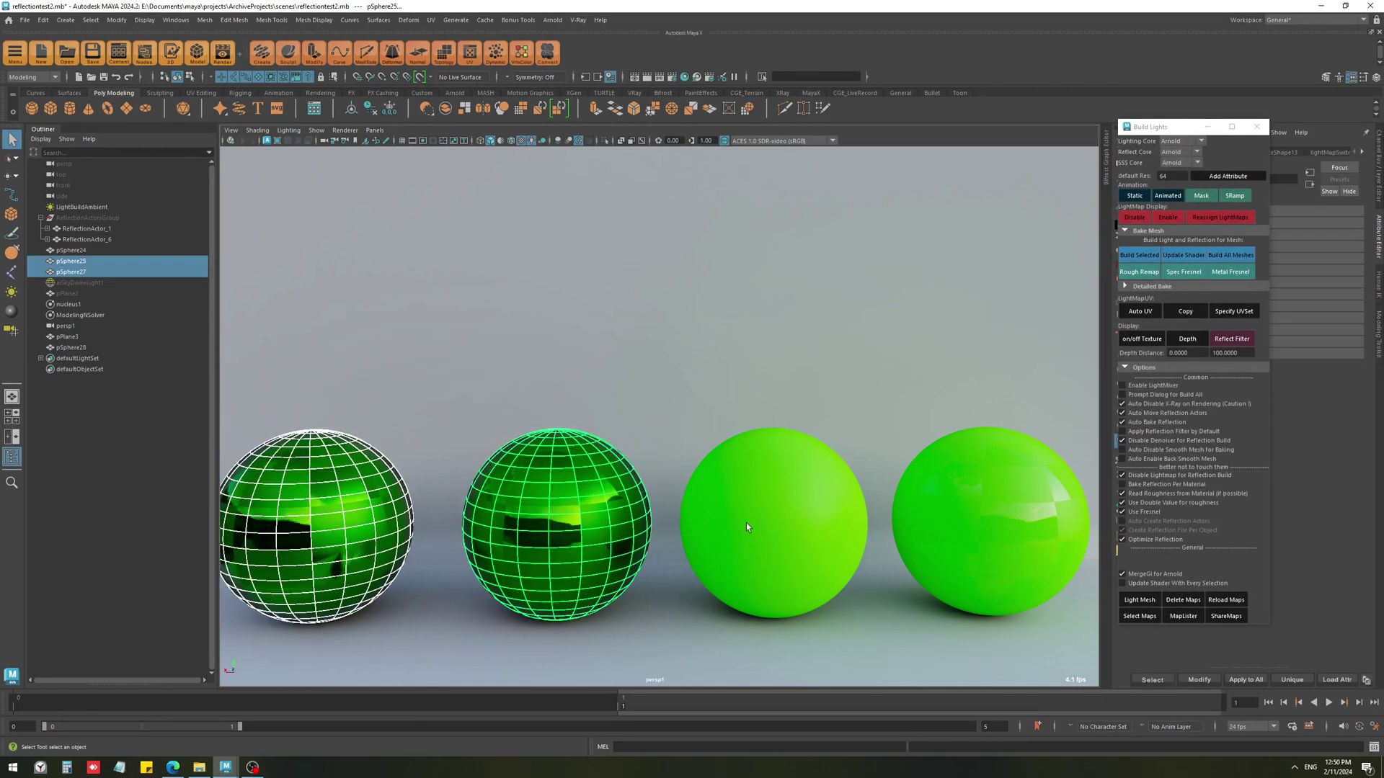
left_click(746, 522, "shift")
left_click(921, 522, "shift")
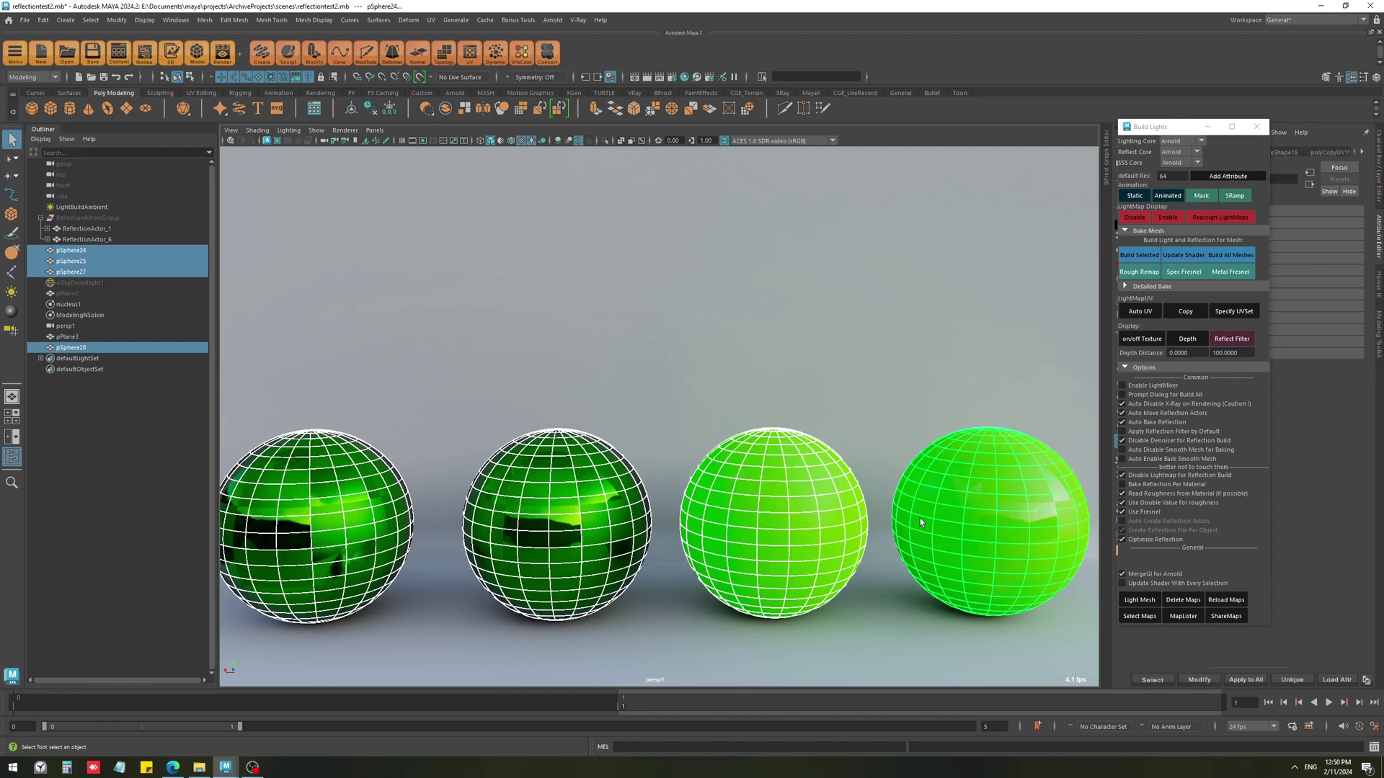
left_click(1151, 287)
left_click(1137, 387)
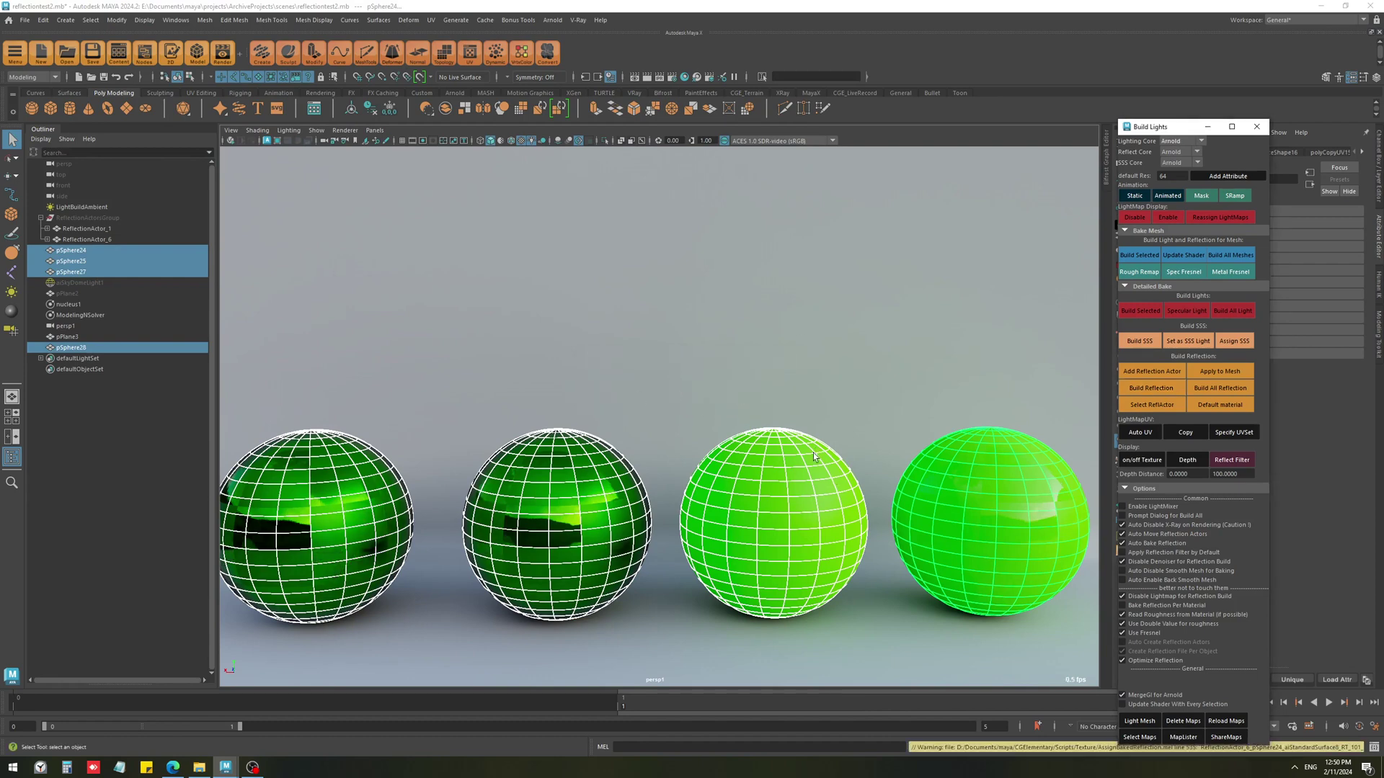
Inspect the leftmost metallic sphere and add a roughness remap ramp to its material, aiStandardSurface10.
left_click(802, 531)
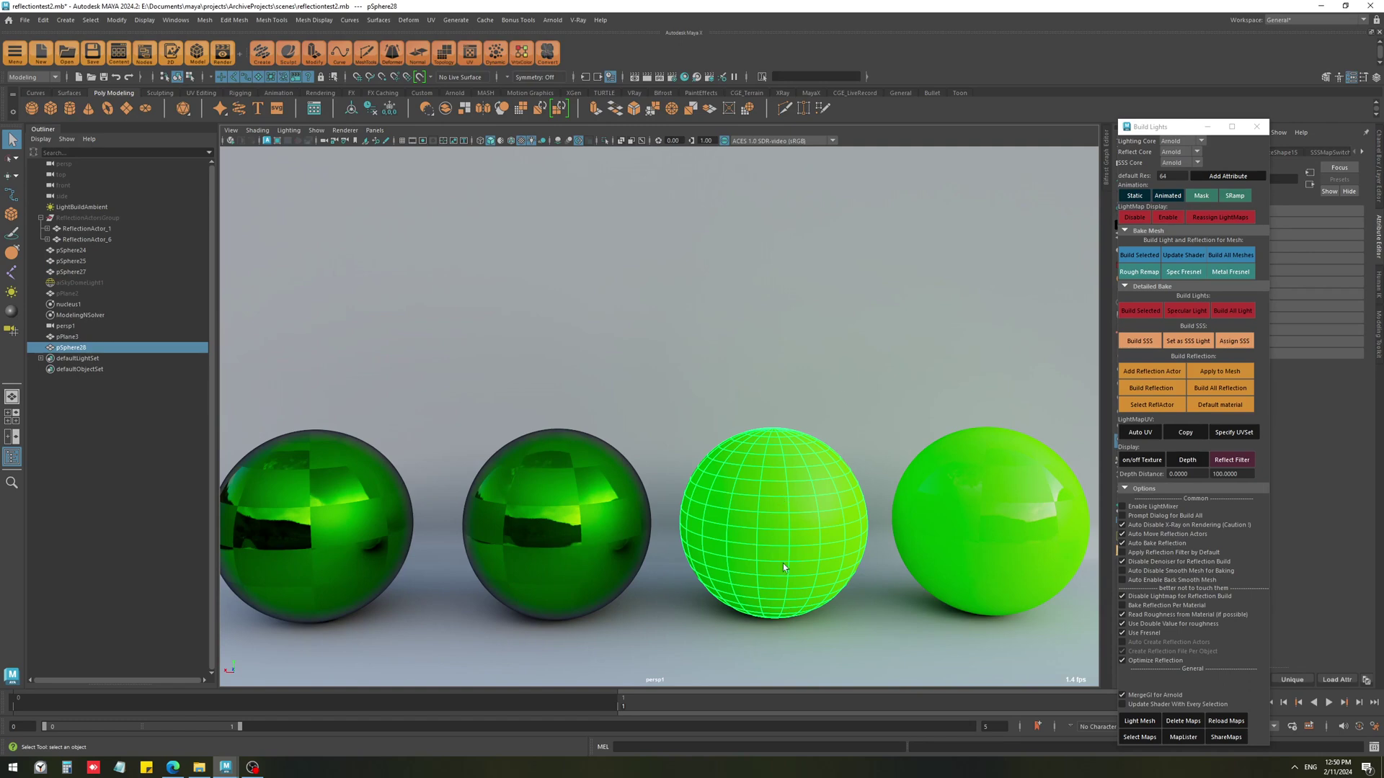
left_click_drag(777, 521, 730, 515, "alt")
right_click_drag(731, 515, 670, 505, "alt")
left_click(637, 481)
left_click_drag(637, 482, 678, 472, "alt")
left_click(1126, 285)
left_click(1139, 272)
left_click_drag(1187, 127, 1045, 363)
Lighten the dark entry of aiStandardSurface10's roughness ramp, inspect the reflection, and return the entry to black.
left_click_drag(1271, 358, 1361, 365)
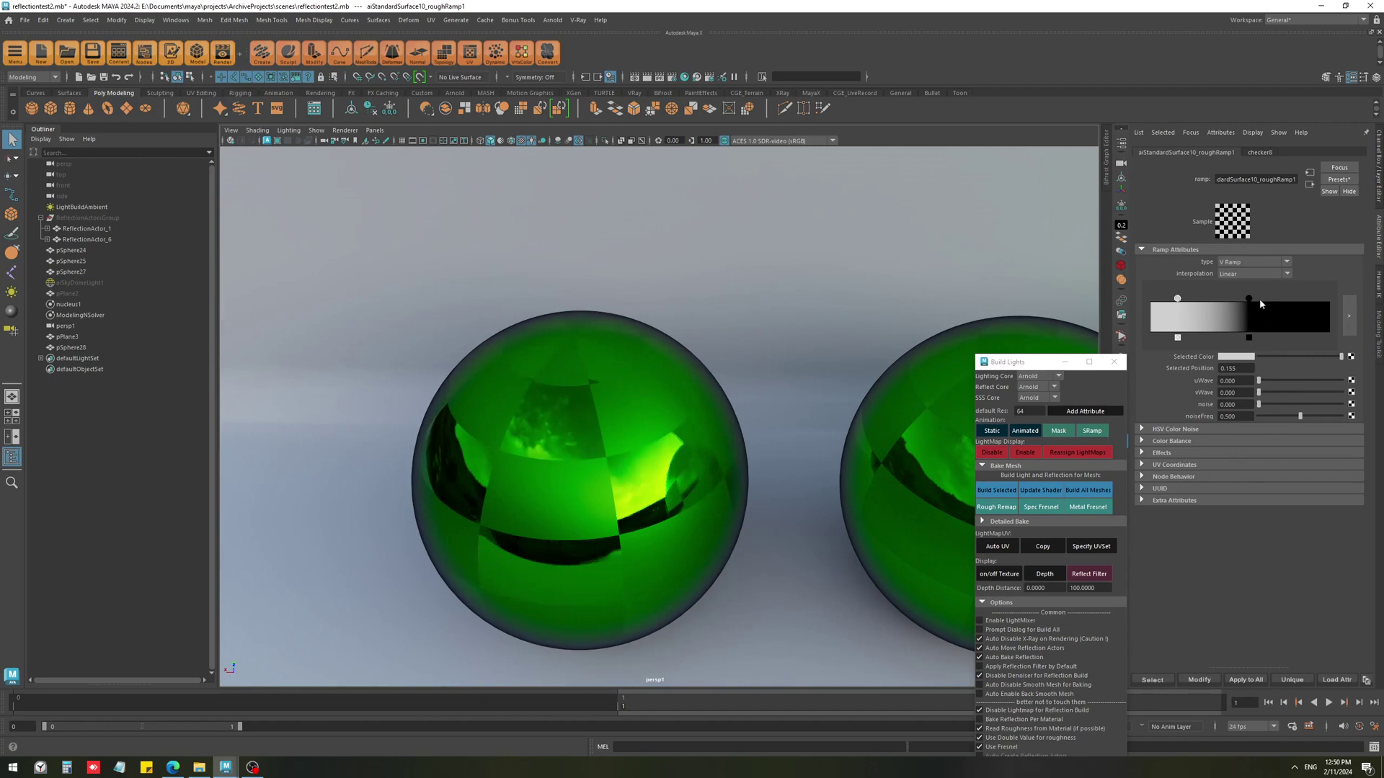
left_click(1248, 299)
left_click_drag(1260, 357, 1355, 360)
middle_click_drag(869, 533, 668, 506, "alt")
middle_click_drag(408, 497, 668, 456, "alt")
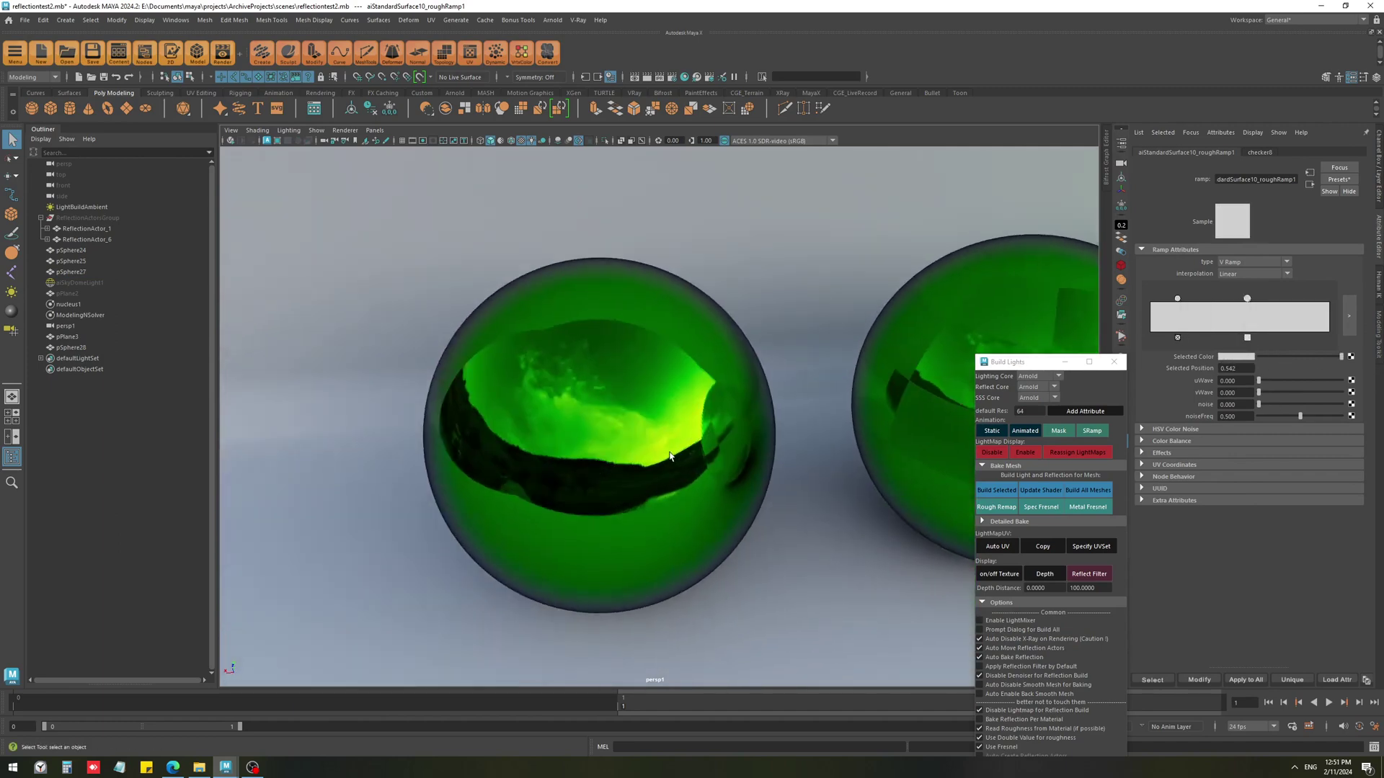
left_click_drag(668, 456, 540, 422, "alt")
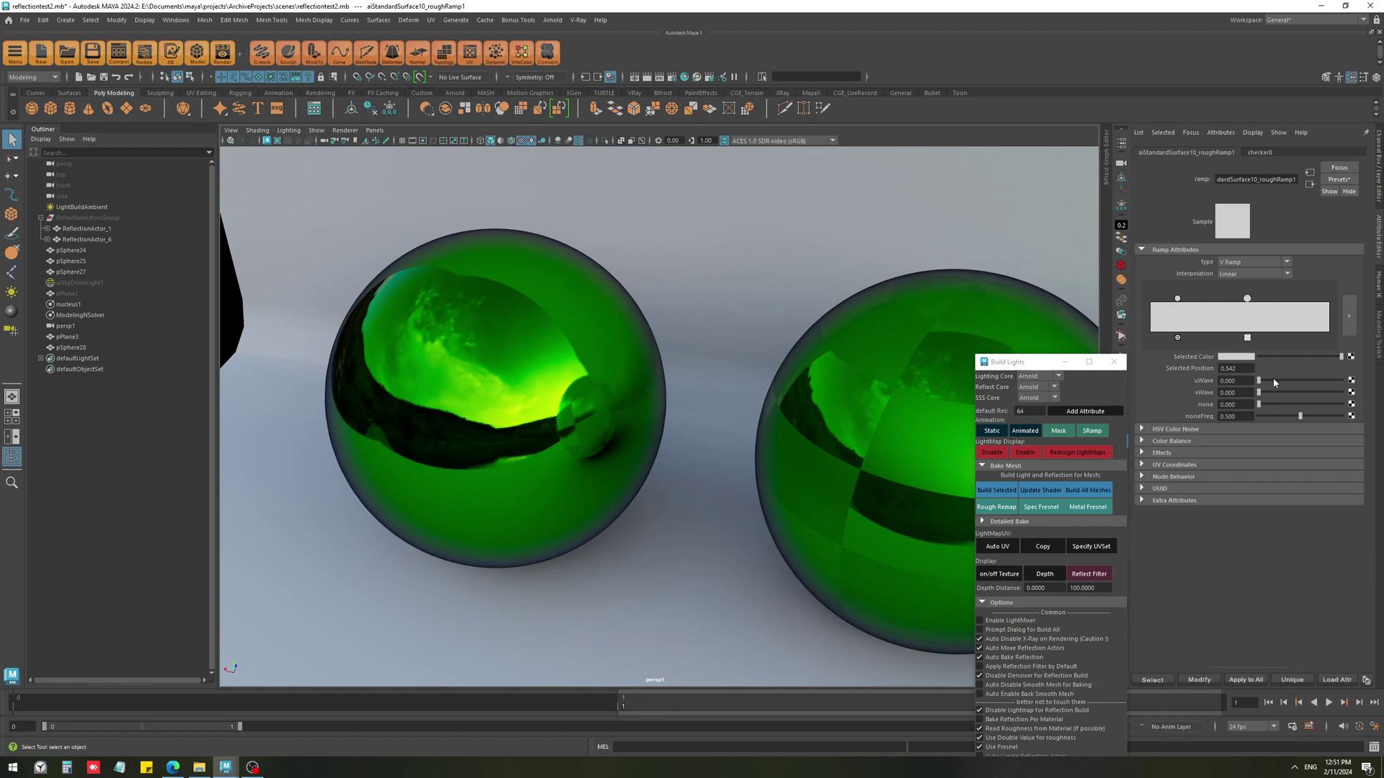
left_click_drag(1340, 357, 1162, 361)
Add a roughness remap ramp to aiStandardSurface7, the material of the second metallic sphere.
middle_click_drag(816, 458, 523, 426, "alt")
left_click(699, 426)
left_click(1121, 280)
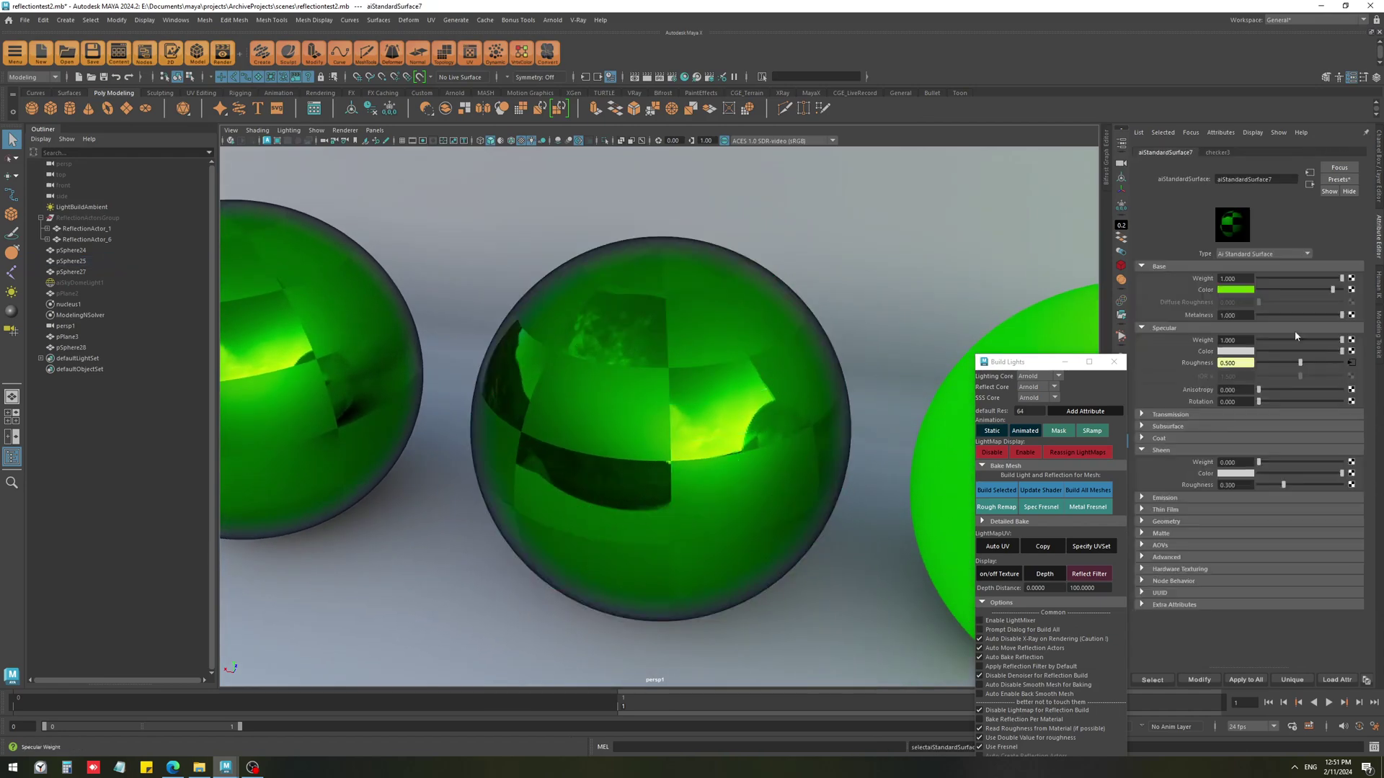
left_click(1012, 507)
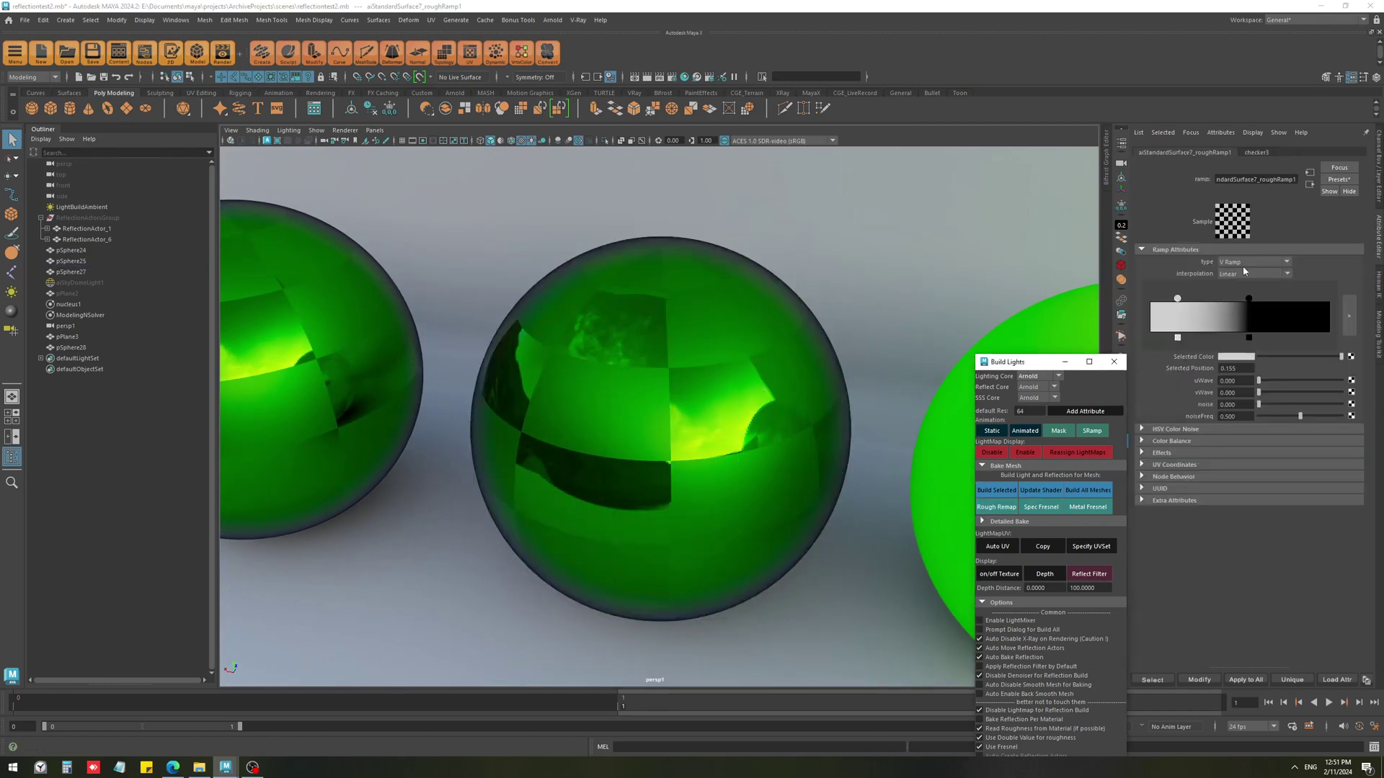
Lighten the dark entry of aiStandardSurface7's roughness ramp to match the light one and inspect both metallic spheres.
left_click(1249, 299)
left_click_drag(1259, 356, 1342, 357)
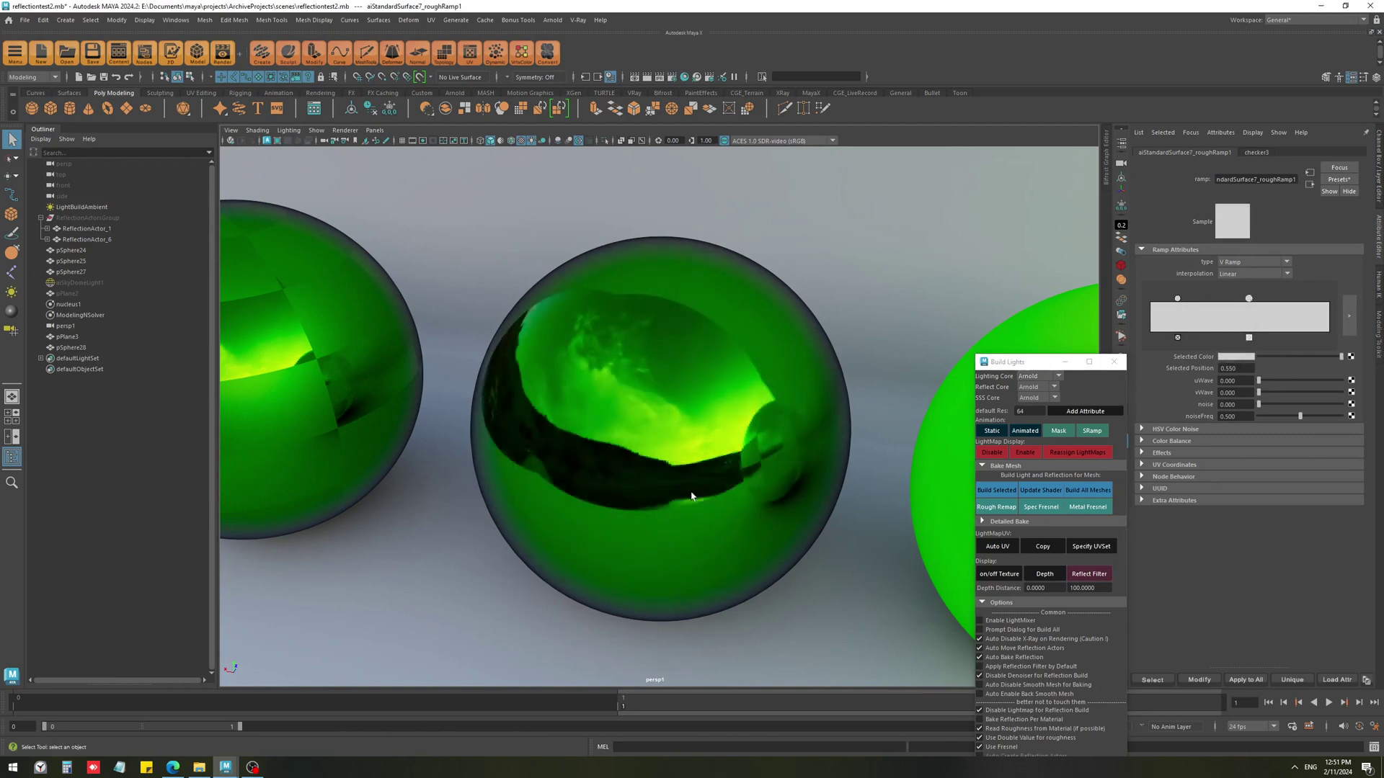
left_click_drag(702, 503, 692, 456, "alt")
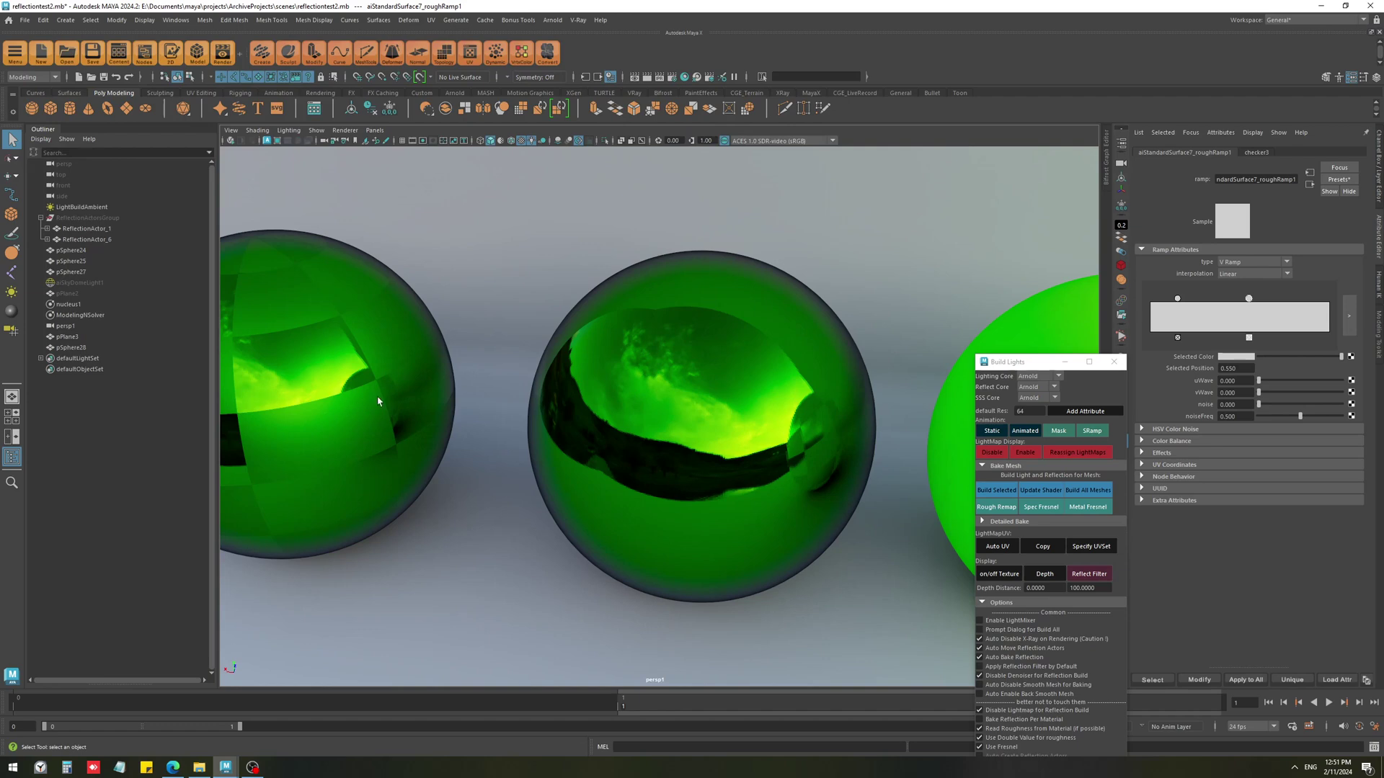
left_click_drag(359, 396, 488, 418, "alt")
middle_click_drag(920, 519, 724, 503, "alt")
right_click_drag(725, 503, 572, 461, "alt")
left_click_drag(572, 460, 615, 519, "alt")
right_click_drag(615, 519, 424, 582, "alt")
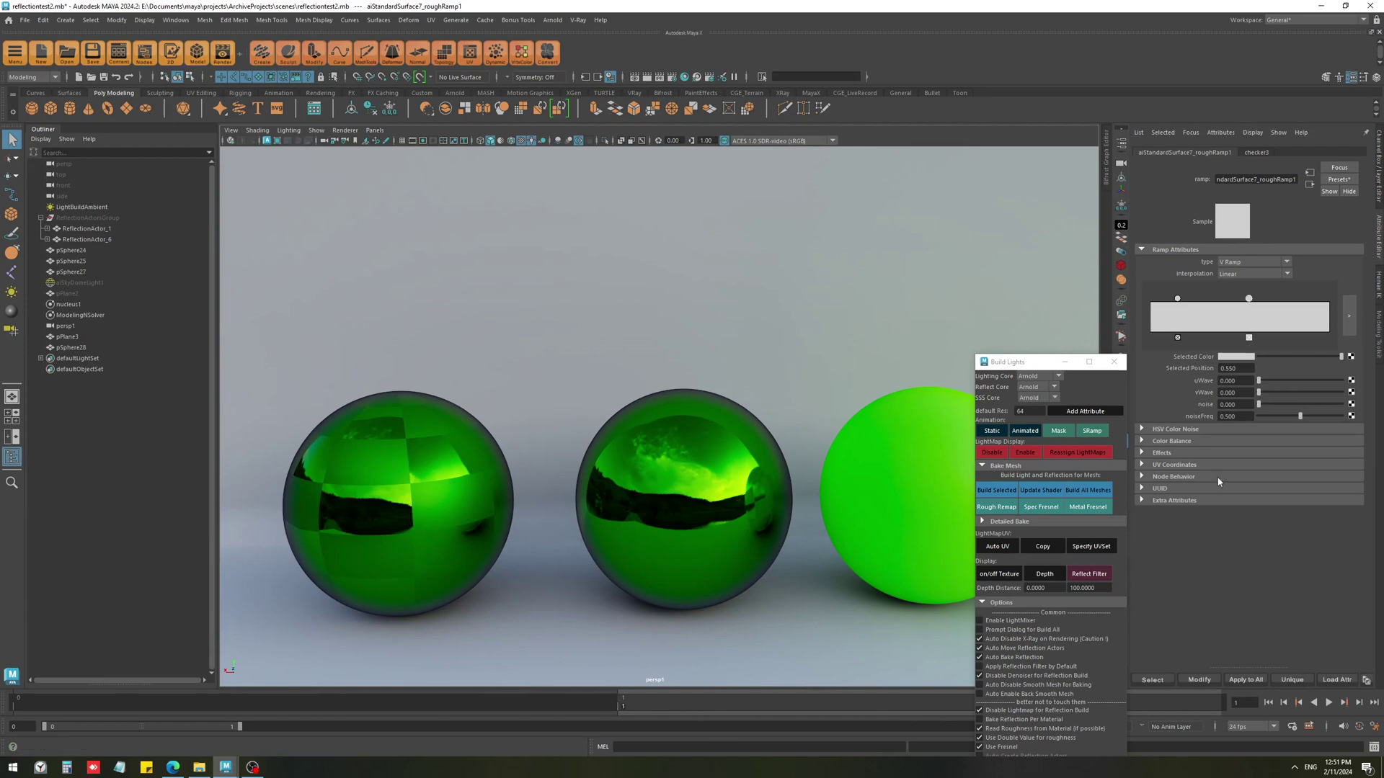
Add a roughness remap ramp to the glossy non-metallic sphere's material, aiStandardSurface8, and lighten the ramp's dark entry.
middle_click_drag(494, 532, 282, 545, "alt")
middle_click_drag(966, 521, 800, 535, "alt")
left_click(819, 535)
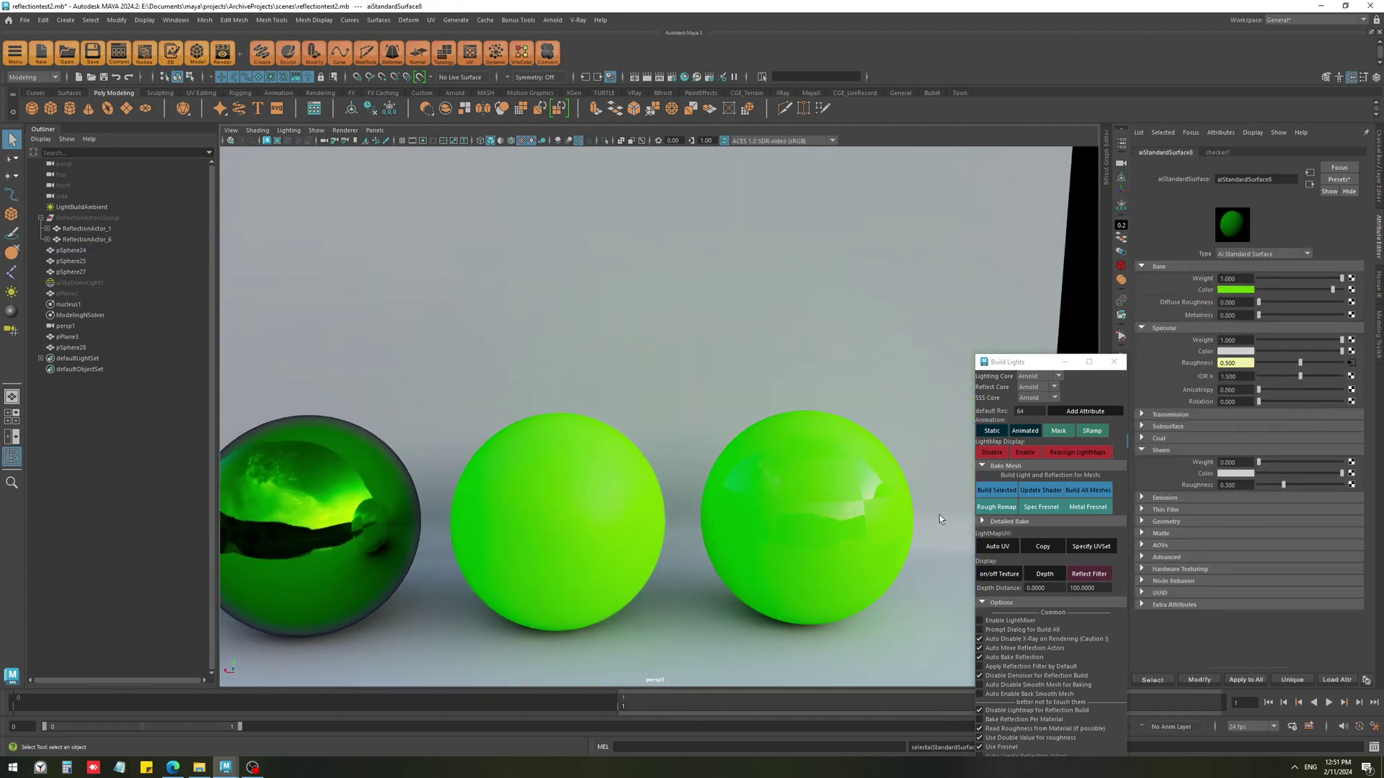
left_click(995, 506)
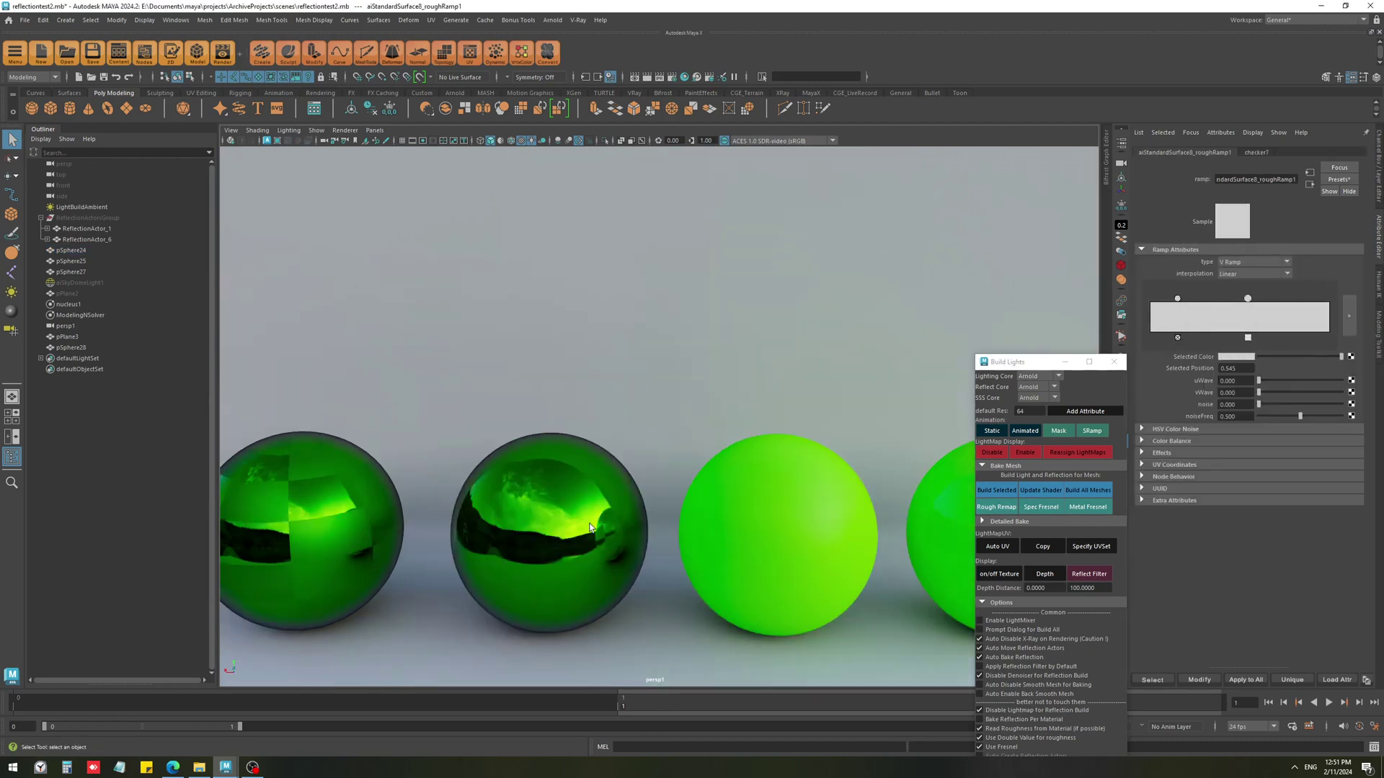
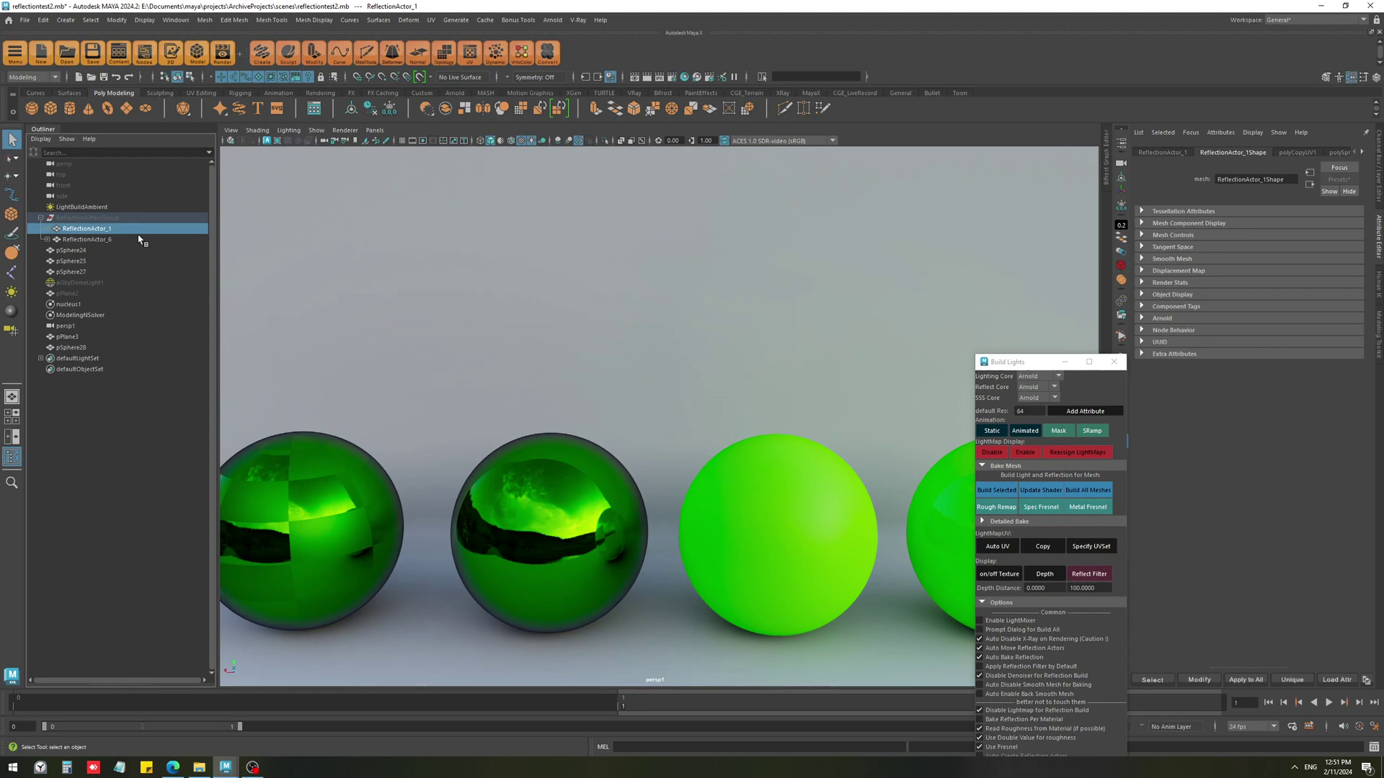
Move the Build Lights window off the fourth sphere and check the leftmost metallic sphere and its material.
left_click_drag(1040, 366, 1180, 141)
left_click(542, 497)
left_click(306, 498)
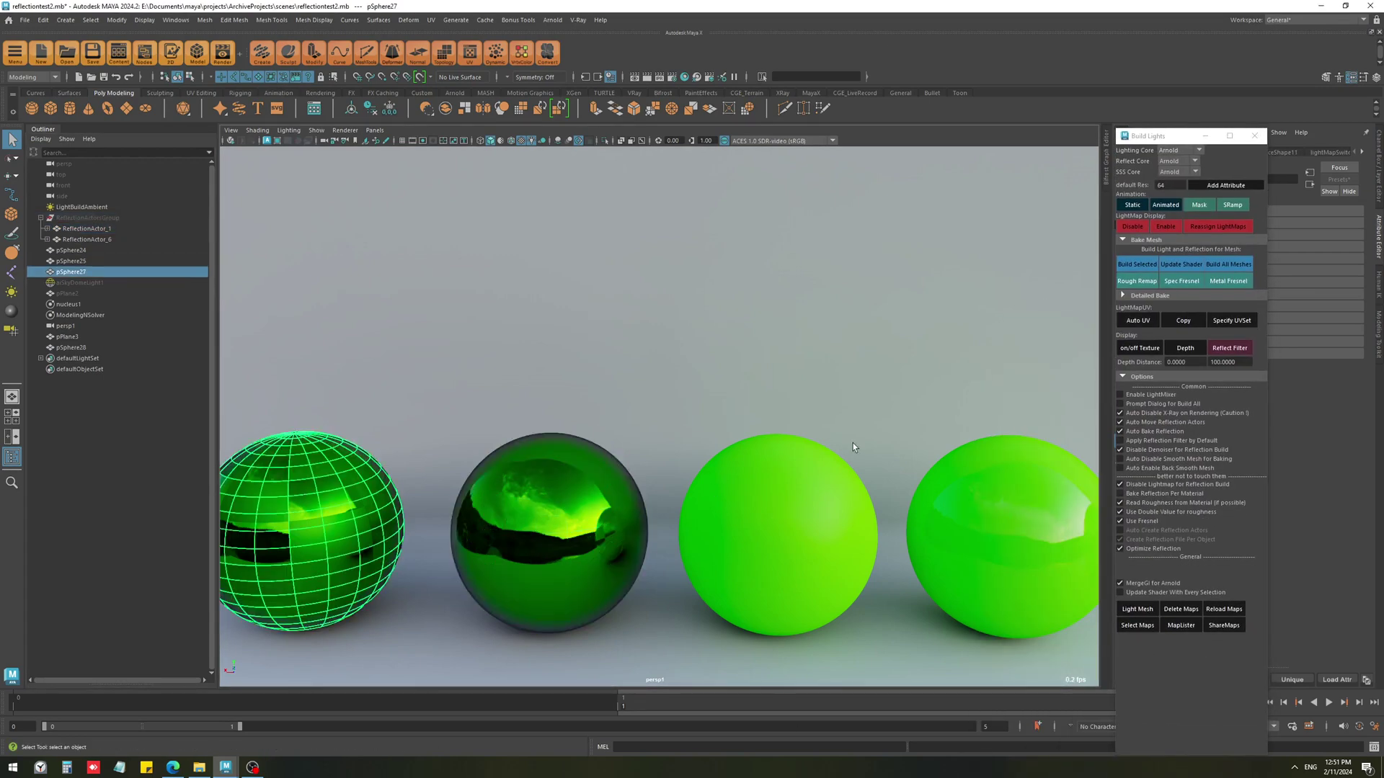
left_click(854, 449)
left_click(1179, 149)
left_click(1160, 173)
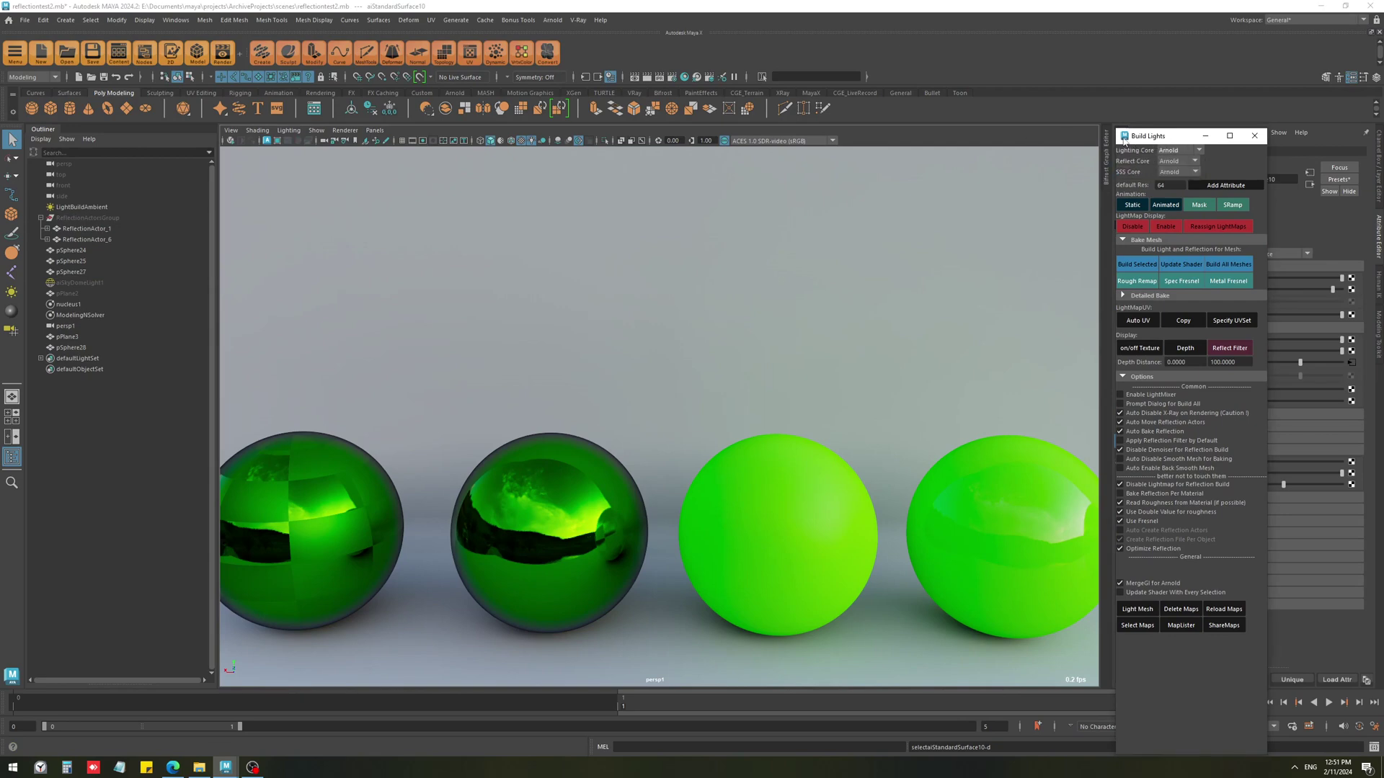
left_click(374, 526)
middle_click_drag(458, 502, 496, 506, "alt")
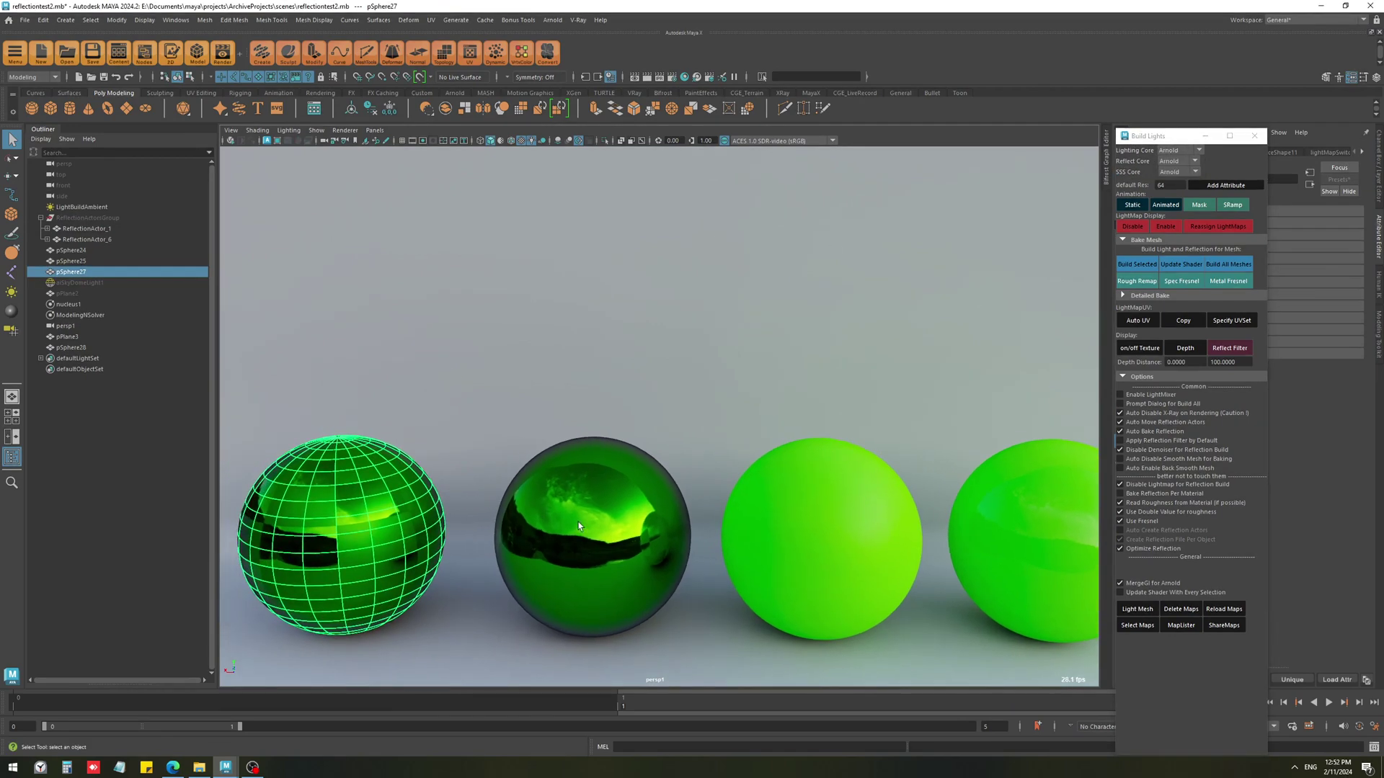
Reopen the roughness ramp of the second metallic sphere's material, aiStandardSurface7, and set its second entry back to black.
left_click(563, 505)
left_click(1137, 283)
left_click_drag(1170, 143, 1012, 151)
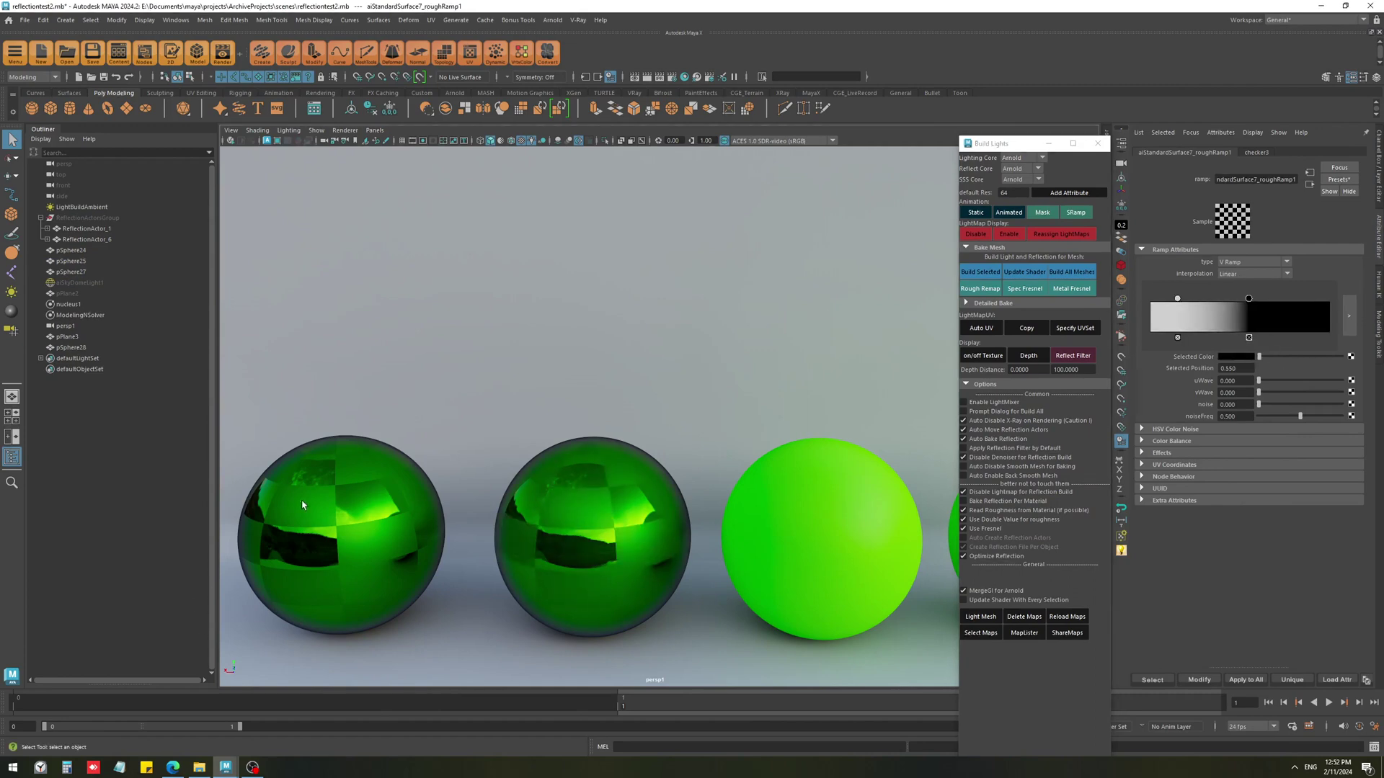
Break the texture connection on the specular roughness of the leftmost sphere's material, aiStandardSurface10, and set the roughness to 0.2.
right_click(1243, 366)
left_click(1277, 390)
middle_click_drag(548, 549, 591, 527, "alt")
left_click_drag(591, 526, 530, 514, "alt")
middle_click_drag(800, 542, 746, 541, "alt")
double_click(1241, 365)
type("0.2")
key("Return")
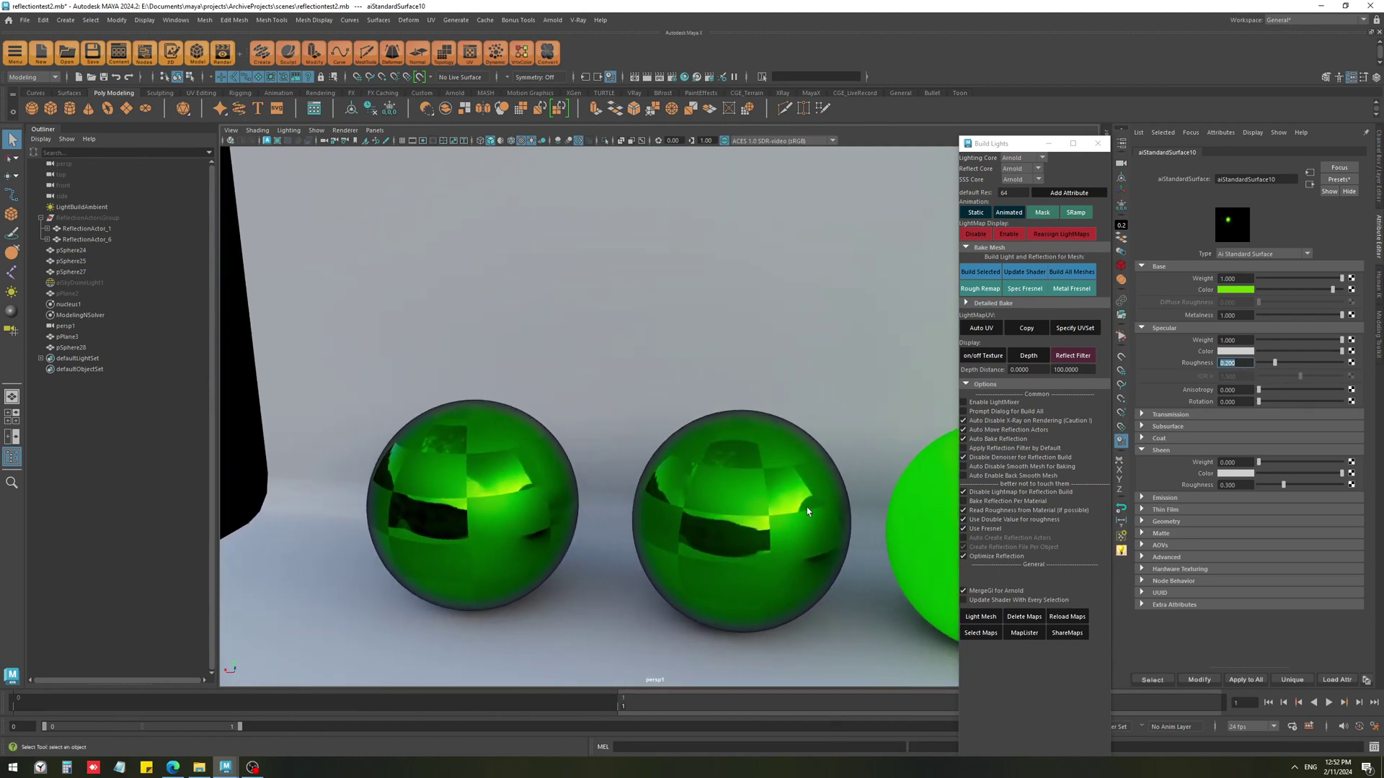
Select the metallic spheres and the matte non-metallic sphere one after another to compare their reflections.
middle_click_drag(807, 512, 713, 497, "alt")
left_click(589, 470)
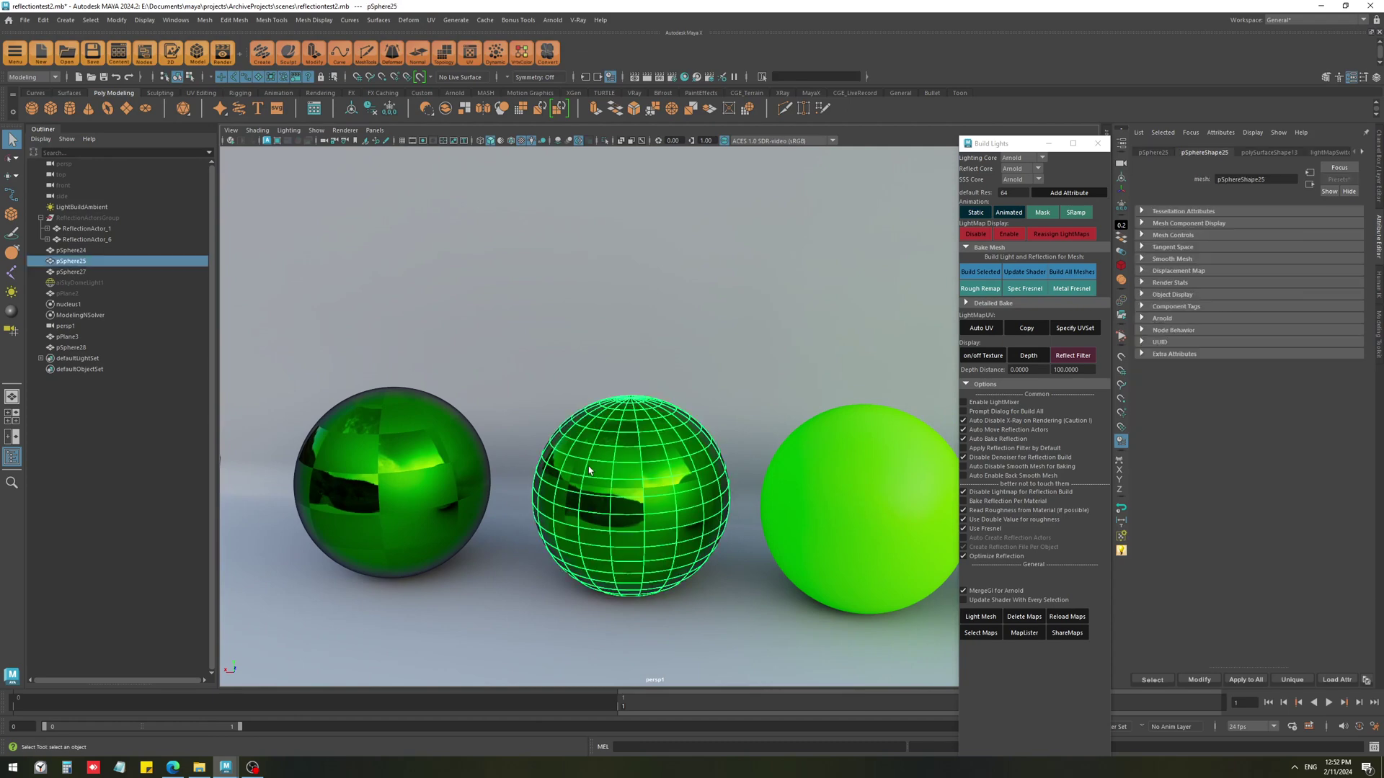
left_click(862, 487)
middle_click_drag(871, 606, 794, 605, "alt")
scroll(794, 605, "down", 2)
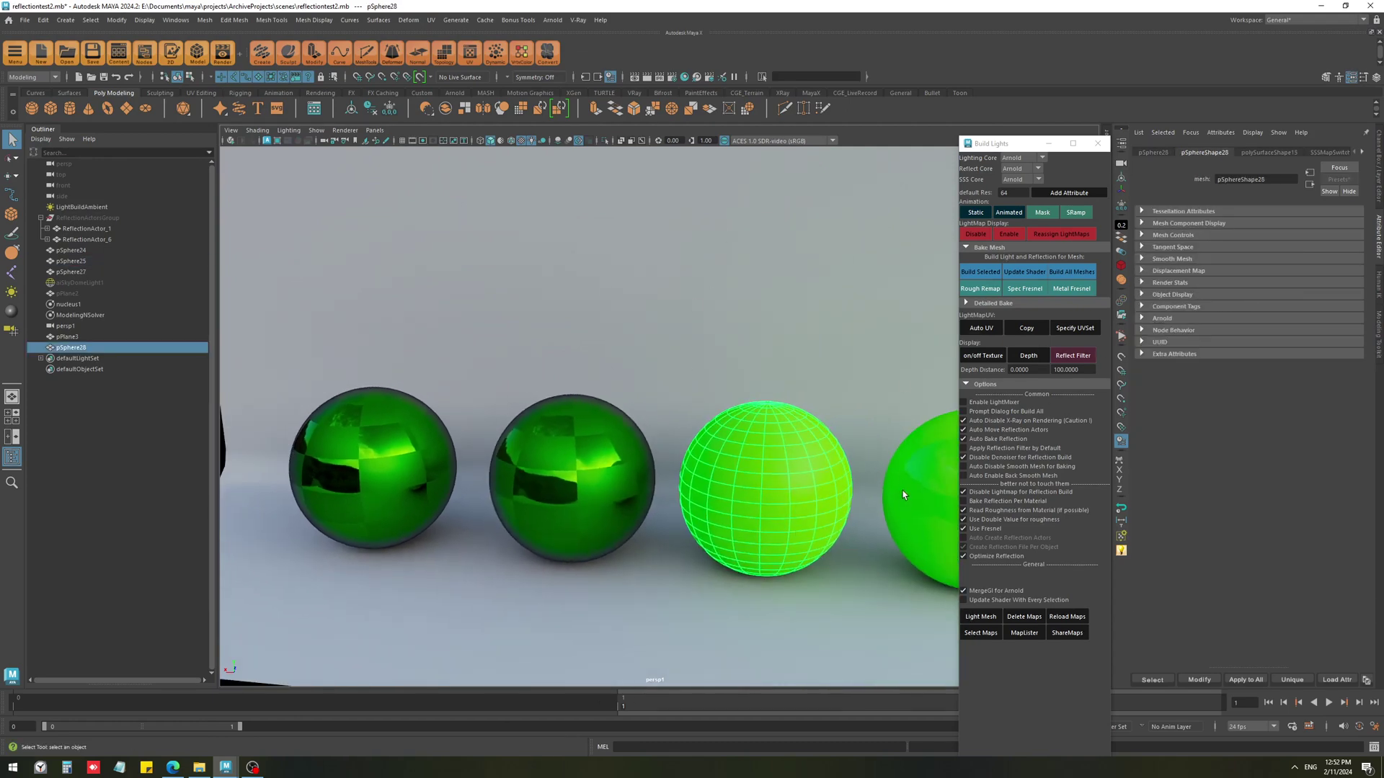
left_click(357, 463)
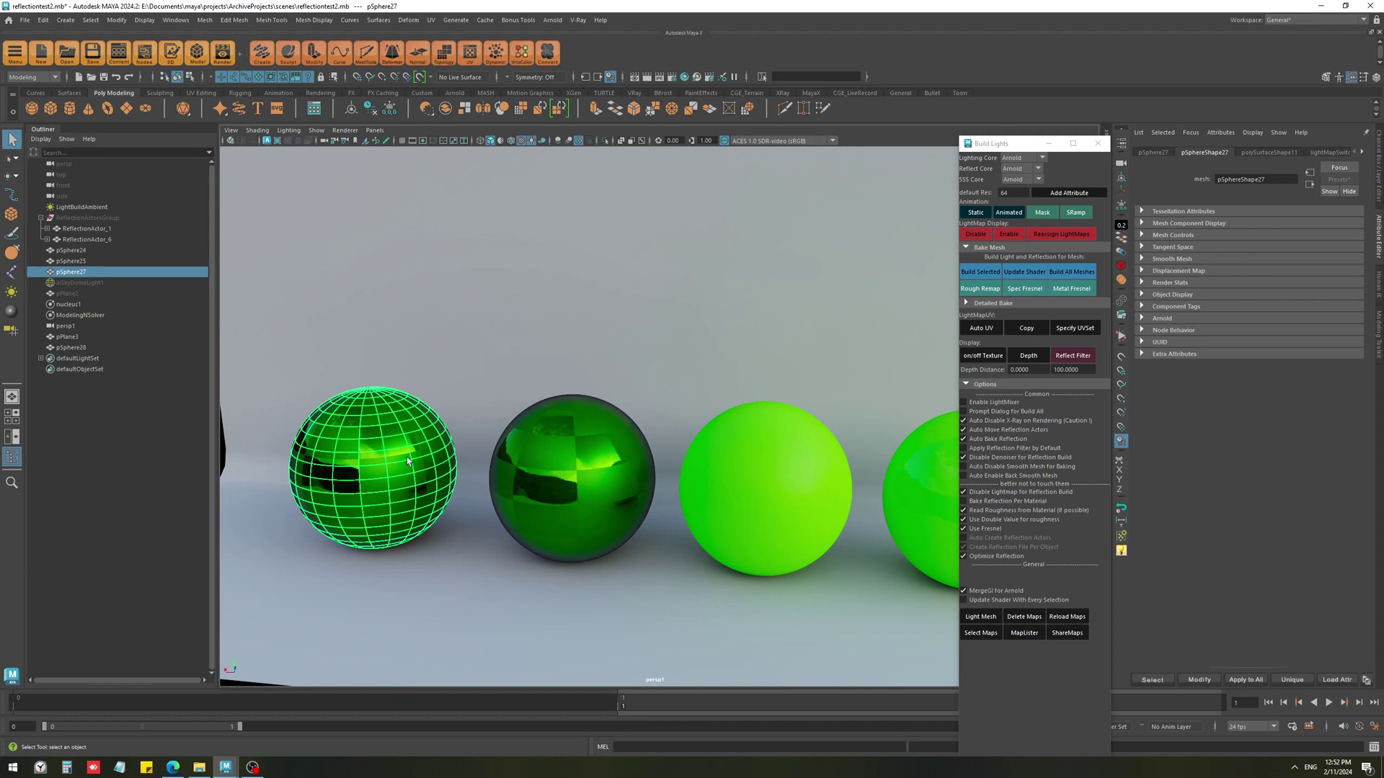
left_click(523, 481)
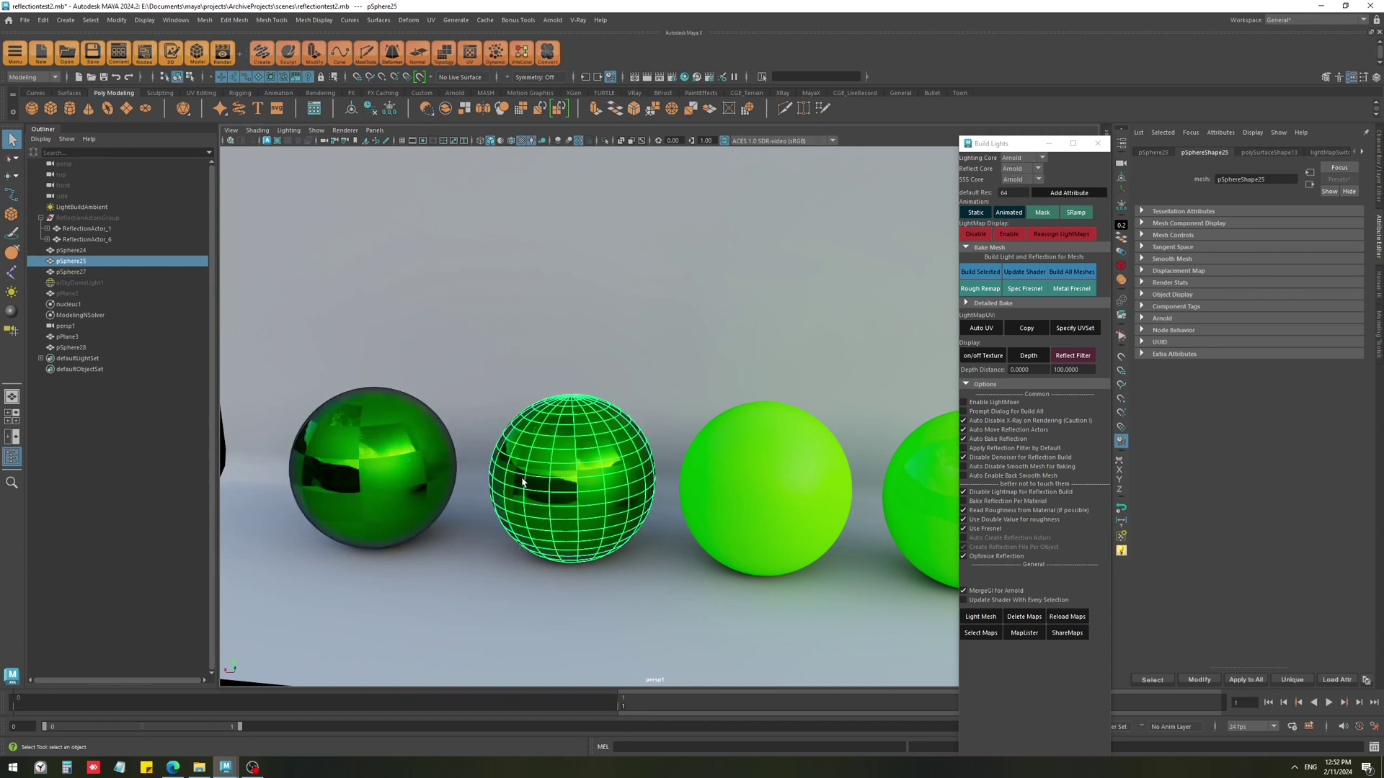
Select the four spheres together and rebuild their reflections with the new roughness.
left_click(935, 483)
left_click_drag(800, 481, 757, 481, "shift")
left_click(589, 470, "shift")
left_click(390, 465, "shift")
left_click_drag(484, 338, 481, 369, "shift")
left_click(967, 302)
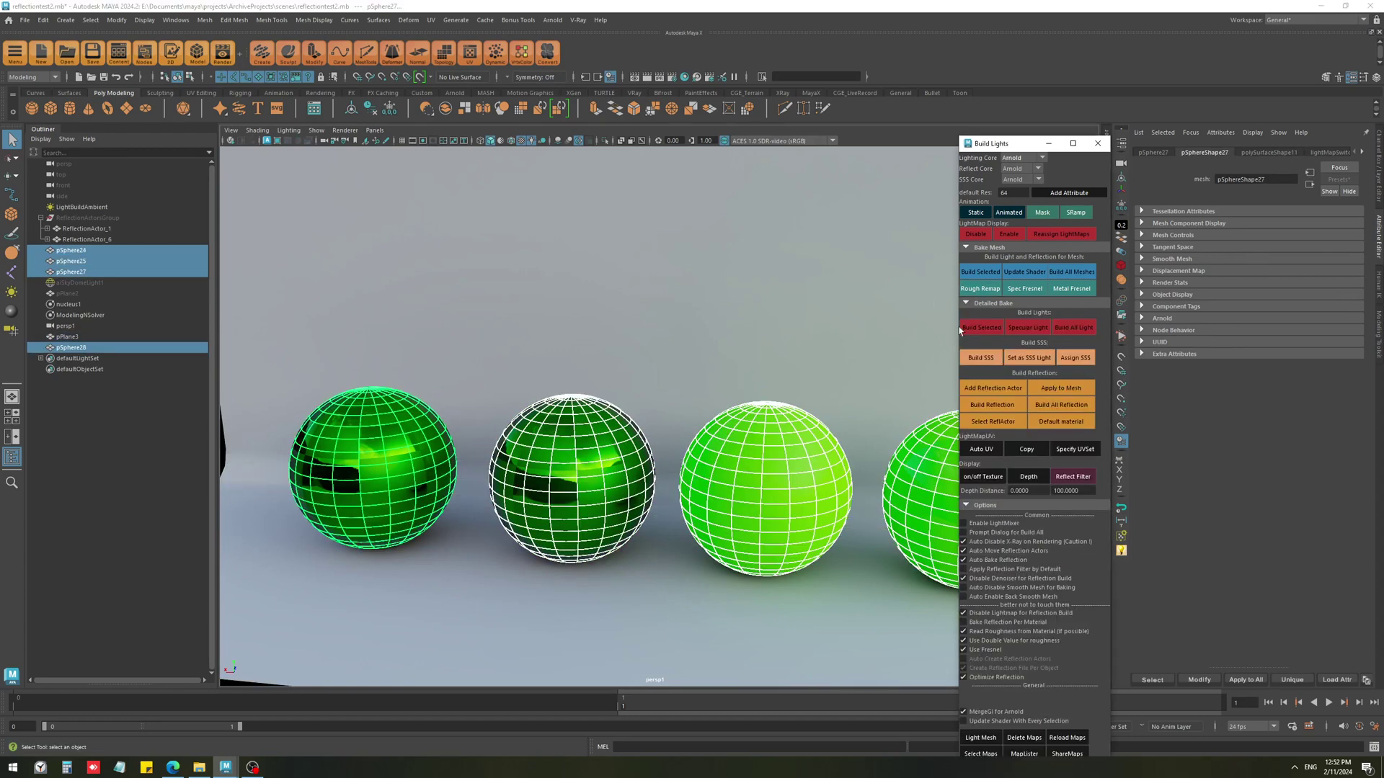
left_click(992, 404)
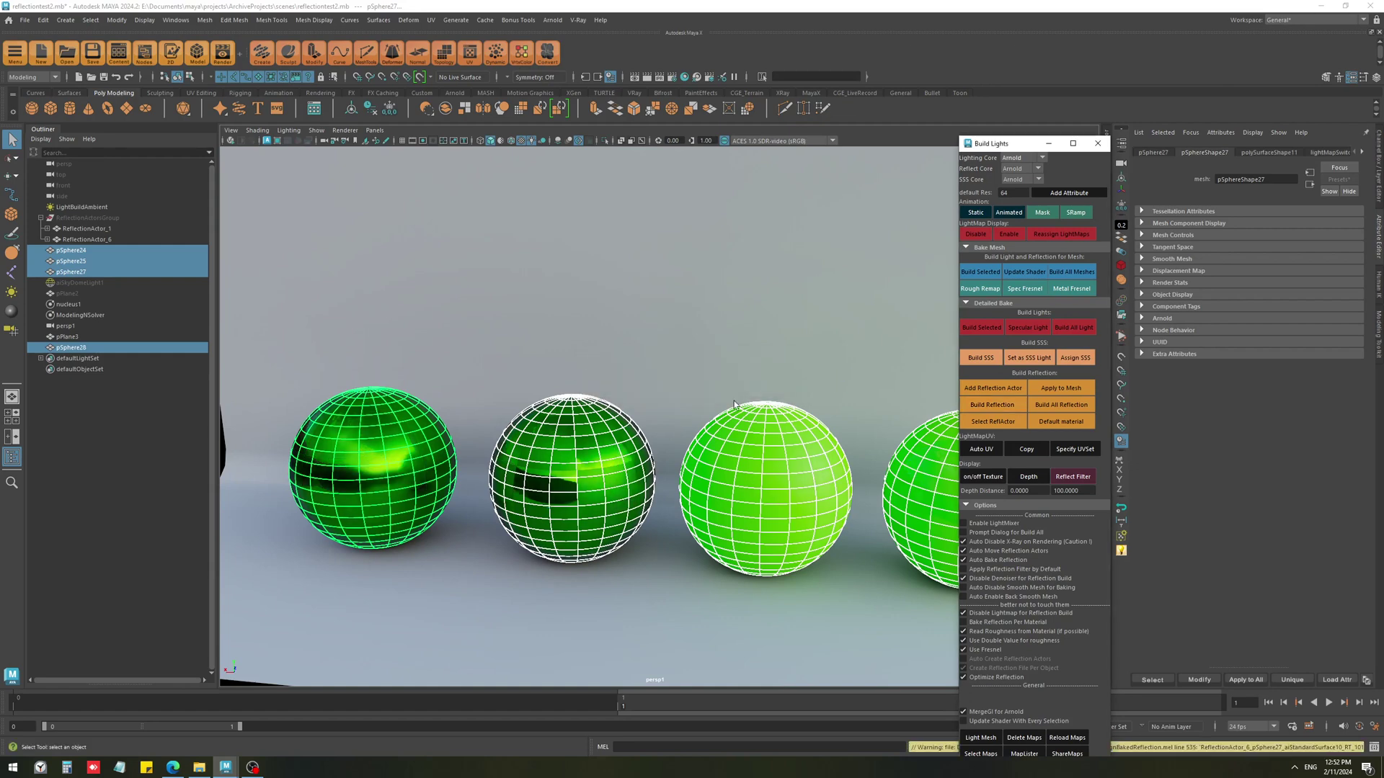
Examine the rebuilt reflections on the metallic spheres from several angles, check aiStandardSurface10, and return to a view of all four.
left_click_drag(765, 385, 404, 505, "ctrl")
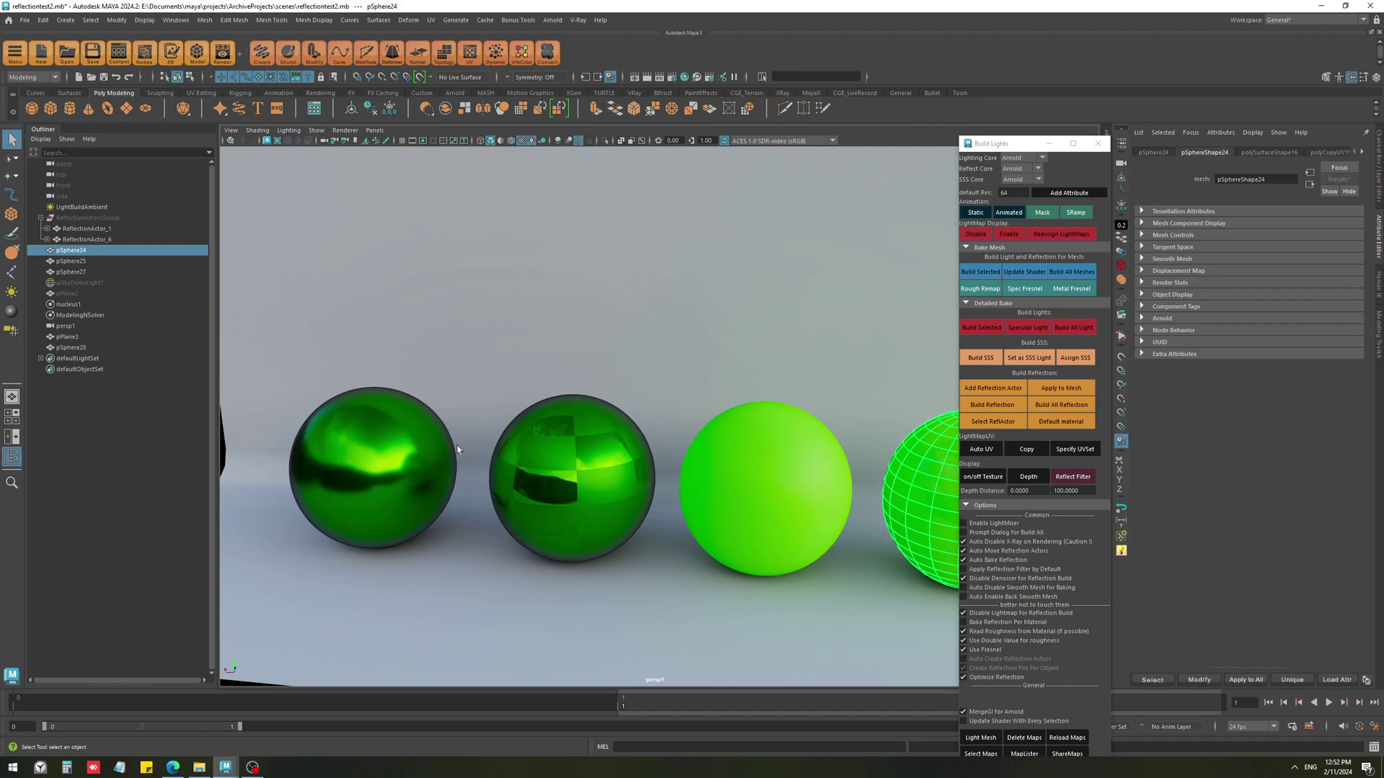
middle_click_drag(460, 444, 674, 510, "alt")
right_click_drag(674, 510, 738, 531, "alt")
middle_click_drag(738, 532, 658, 520, "alt")
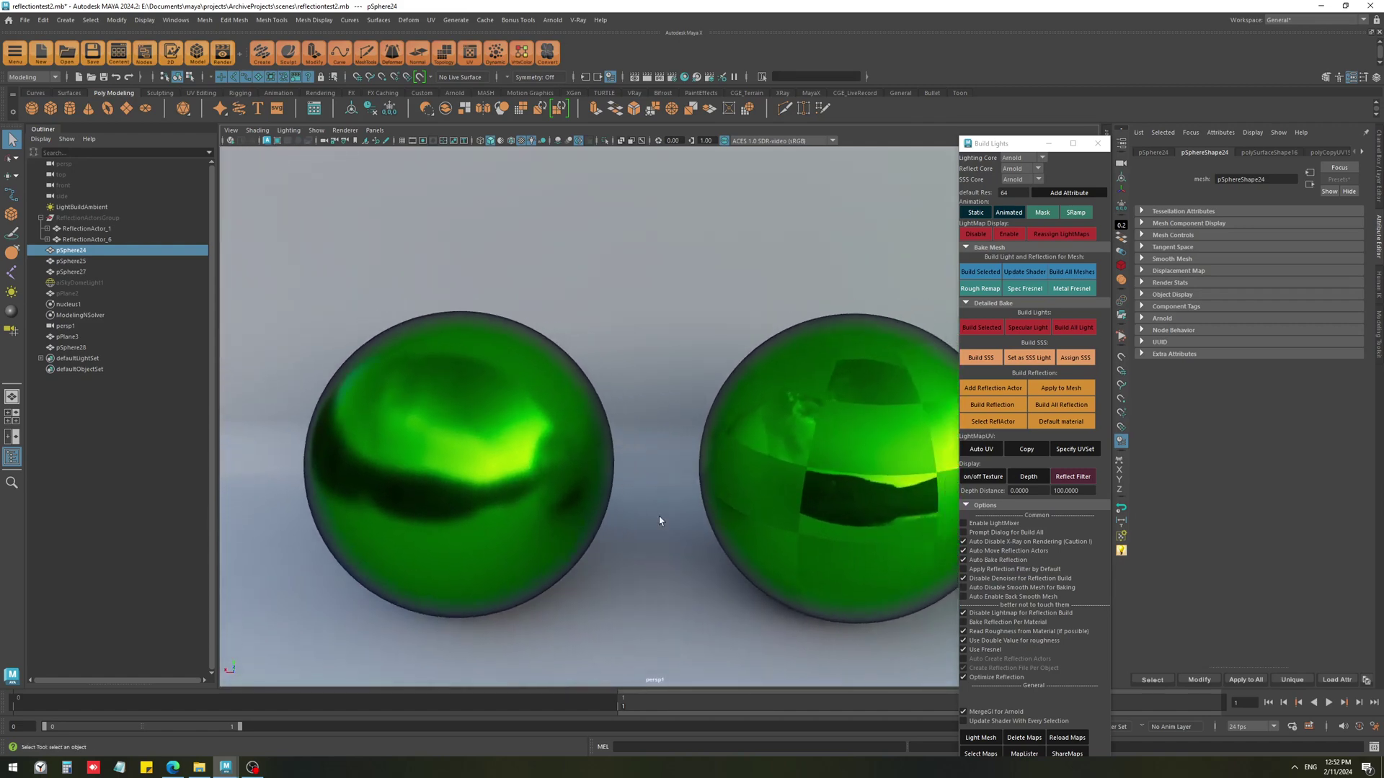
left_click_drag(658, 516, 625, 528, "alt")
right_click_drag(625, 528, 639, 531, "alt")
middle_click_drag(639, 532, 609, 525, "alt")
left_click(574, 488)
key("ctrl+a")
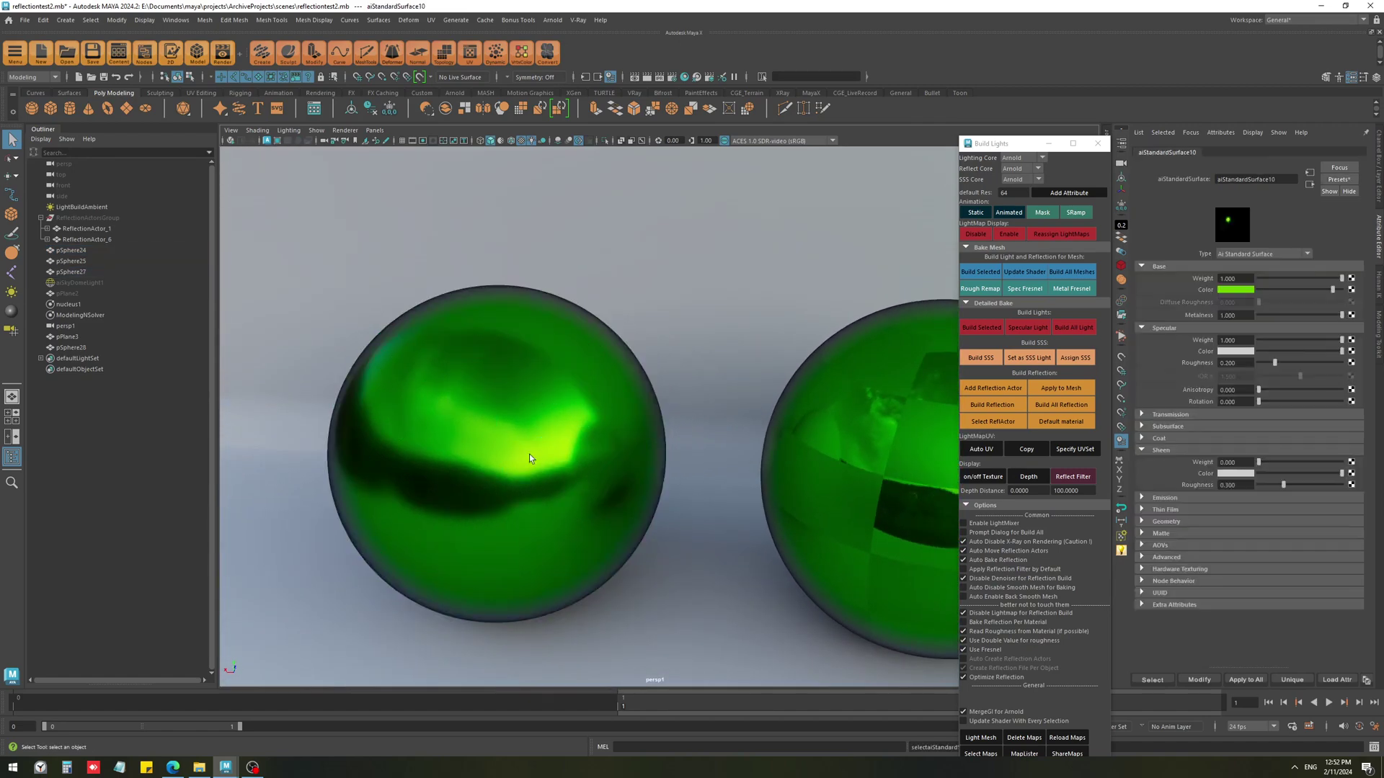
left_click_drag(530, 442, 685, 556, "alt")
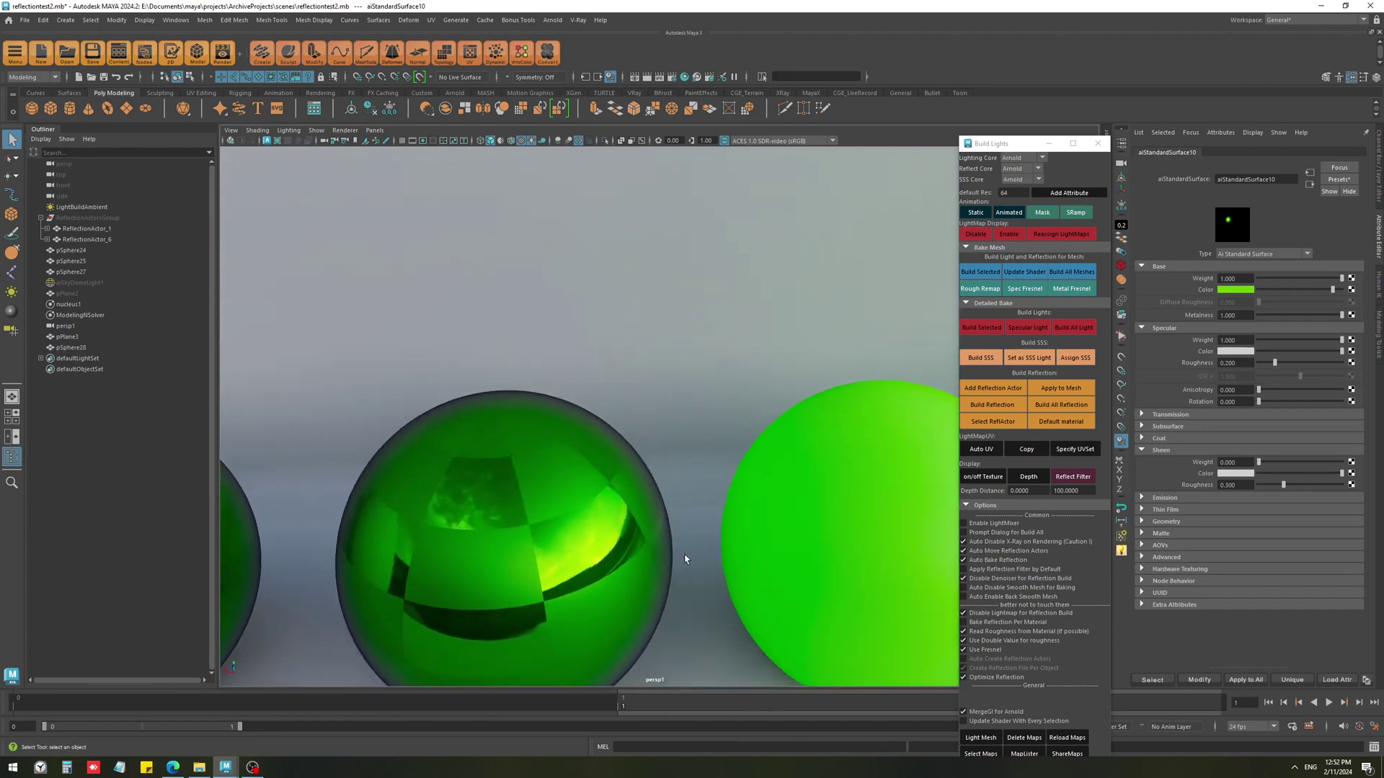
right_click_drag(685, 556, 538, 526, "alt")
middle_click_drag(832, 542, 711, 541, "alt")
middle_click_drag(279, 543, 844, 513, "alt")
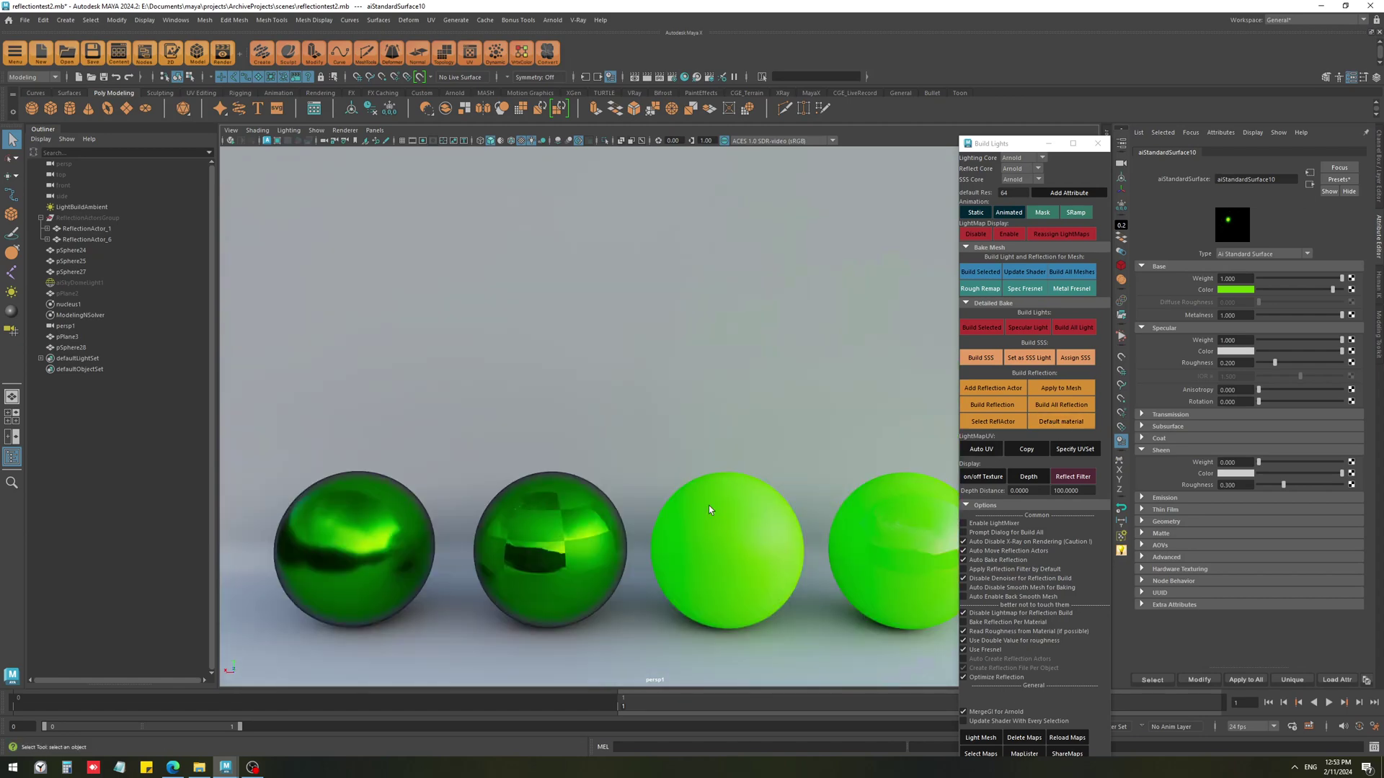
Select the leftmost metallic sphere and show the attributes of its material, aiStandardSurface10.
left_click(707, 505)
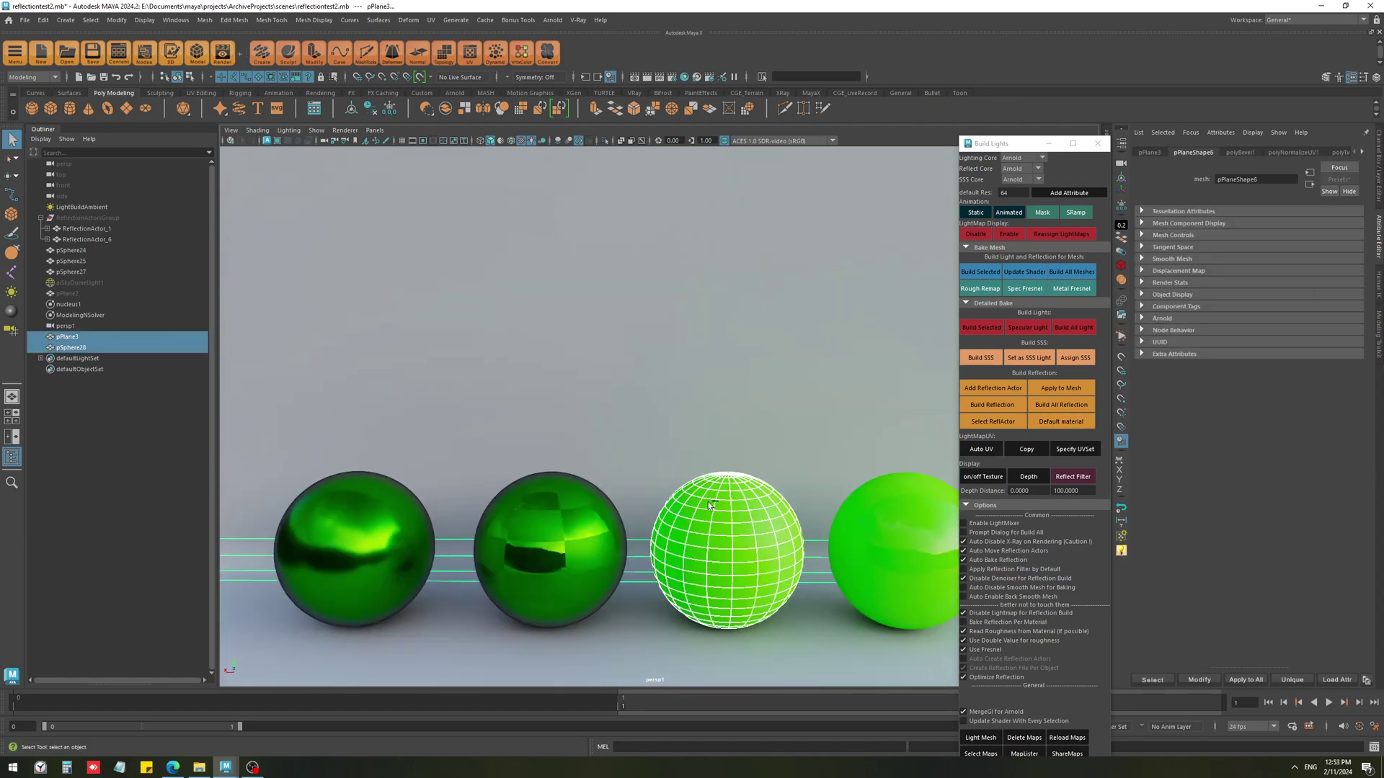
left_click(419, 385)
left_click(367, 546)
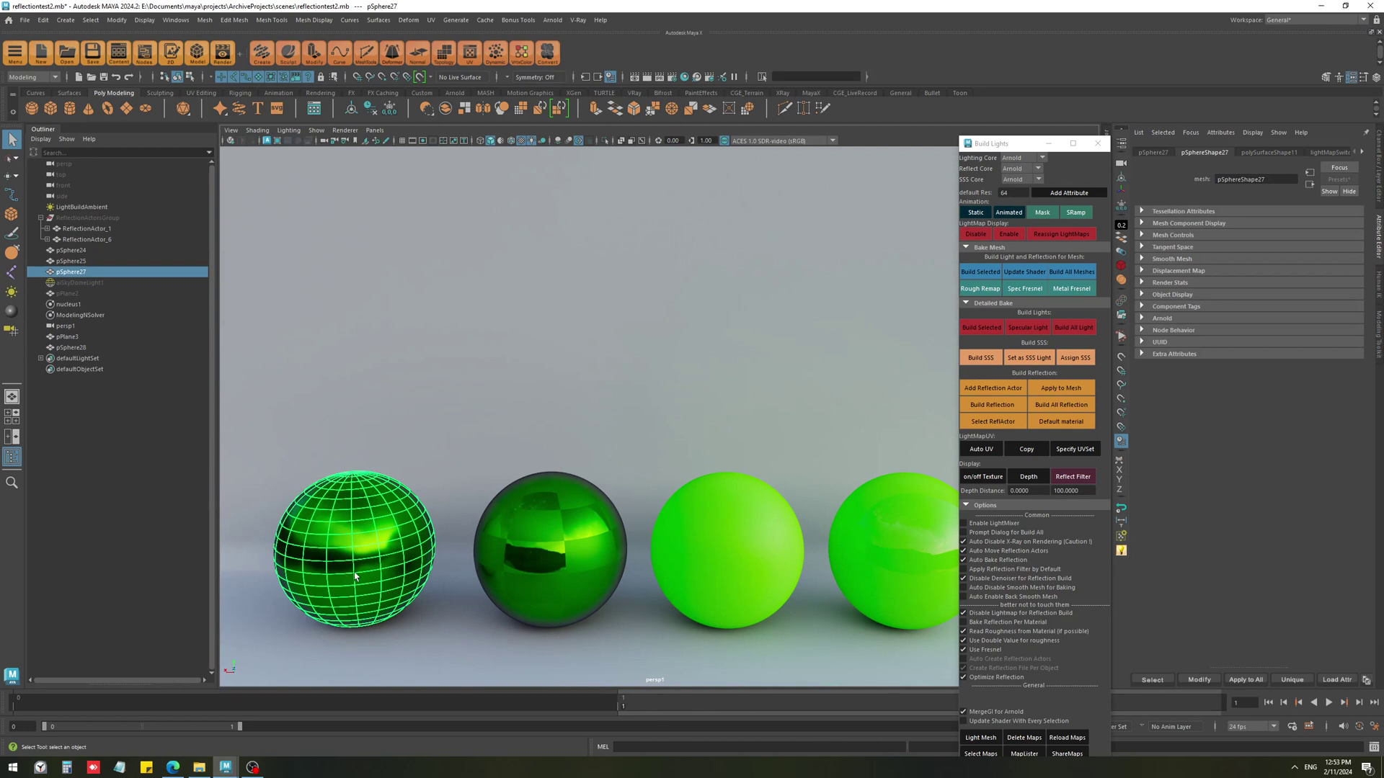
key("ctrl+a")
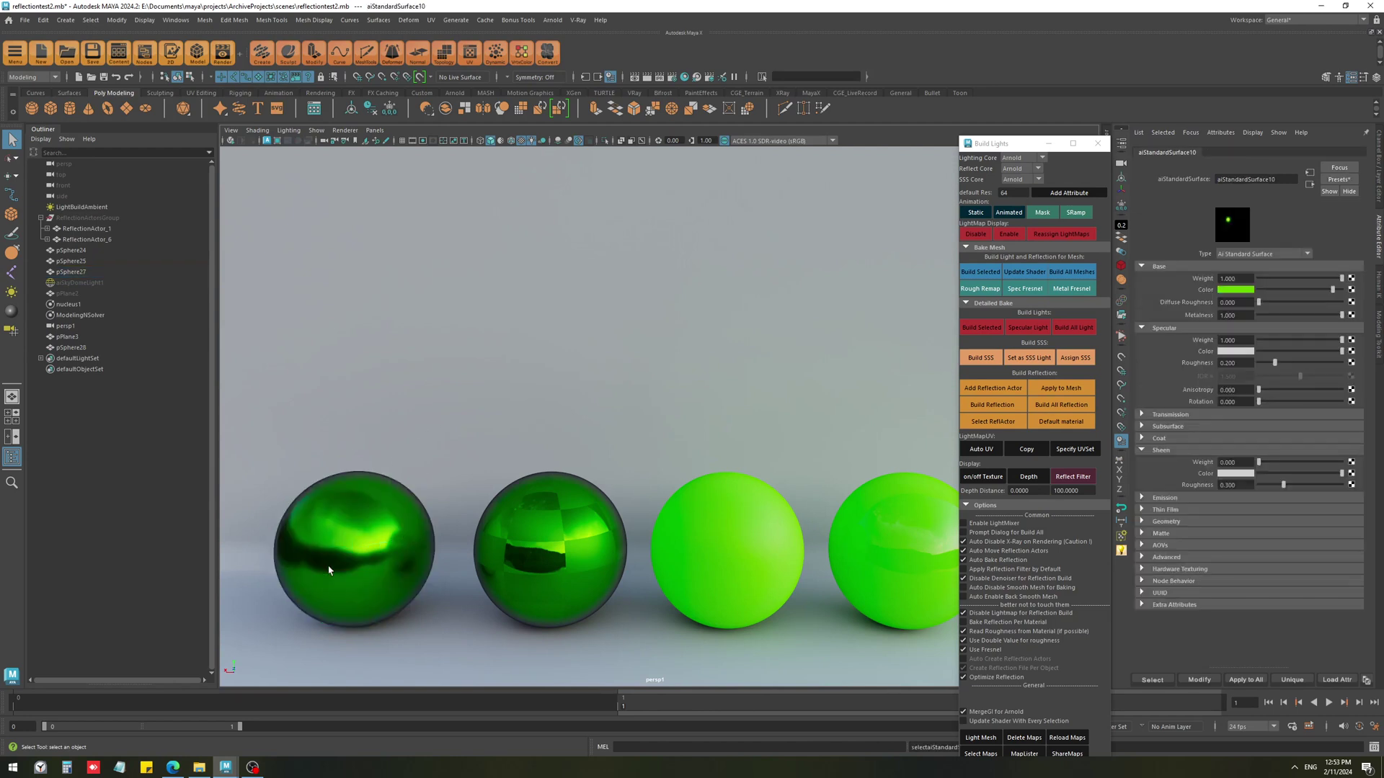
Check the specular roughness of aiStandardSurface10, reselect the leftmost metallic sphere and bring its material attributes back into view.
left_click(1251, 363)
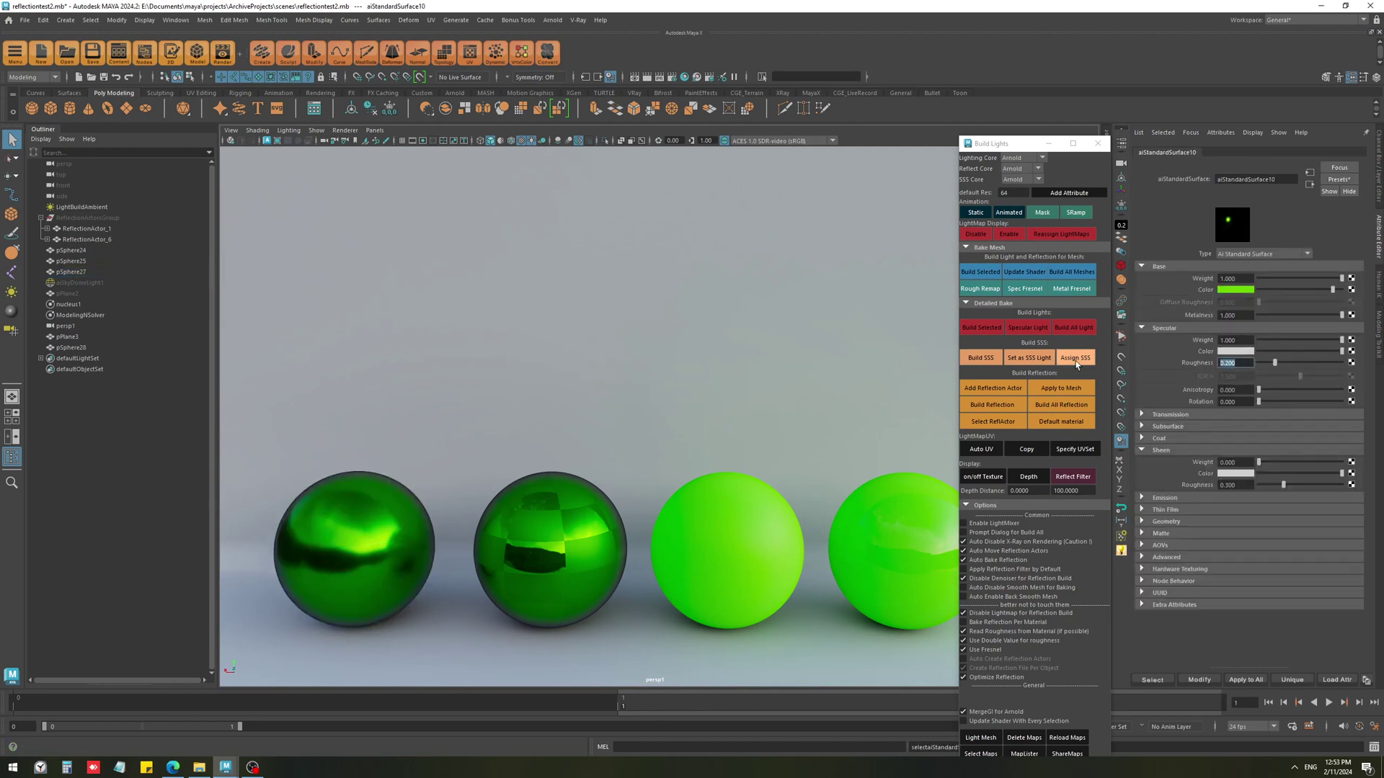
left_click(415, 574)
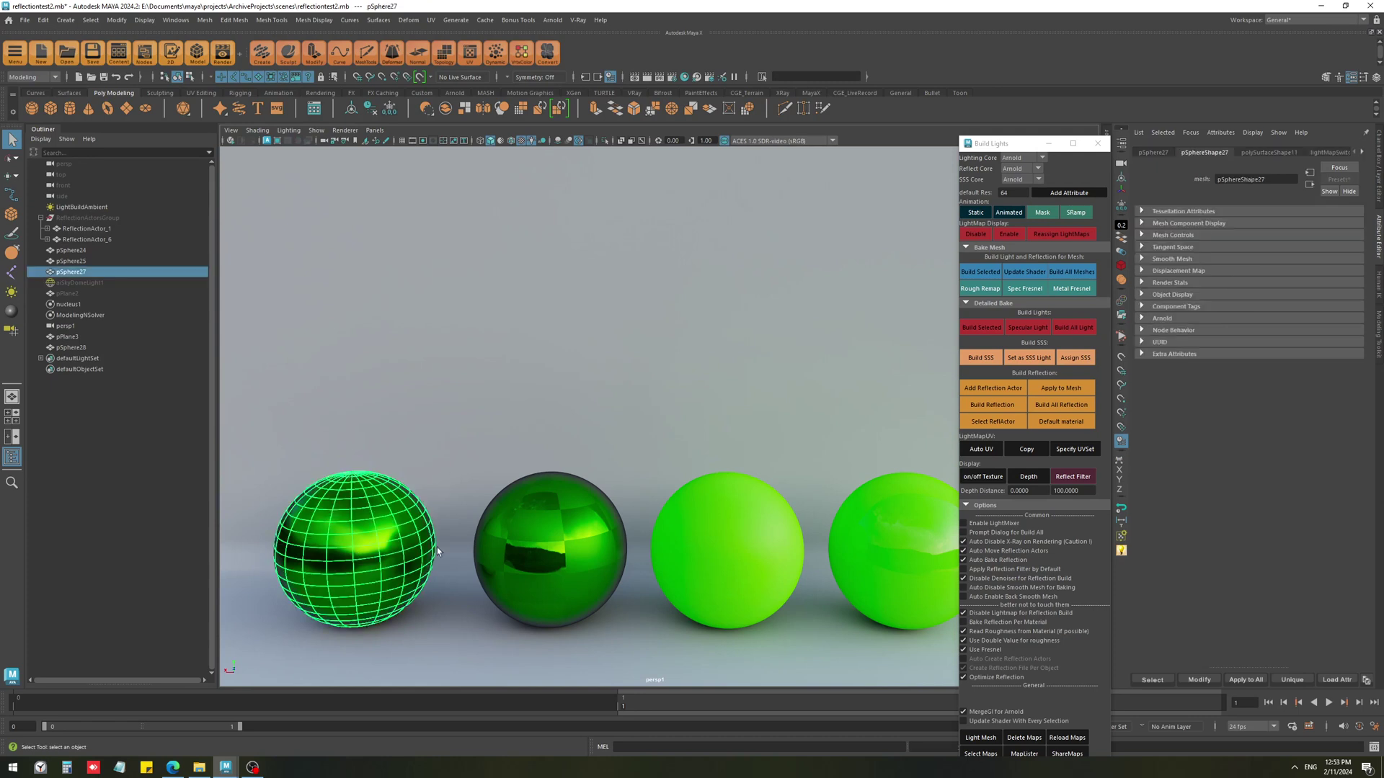
left_click(508, 672)
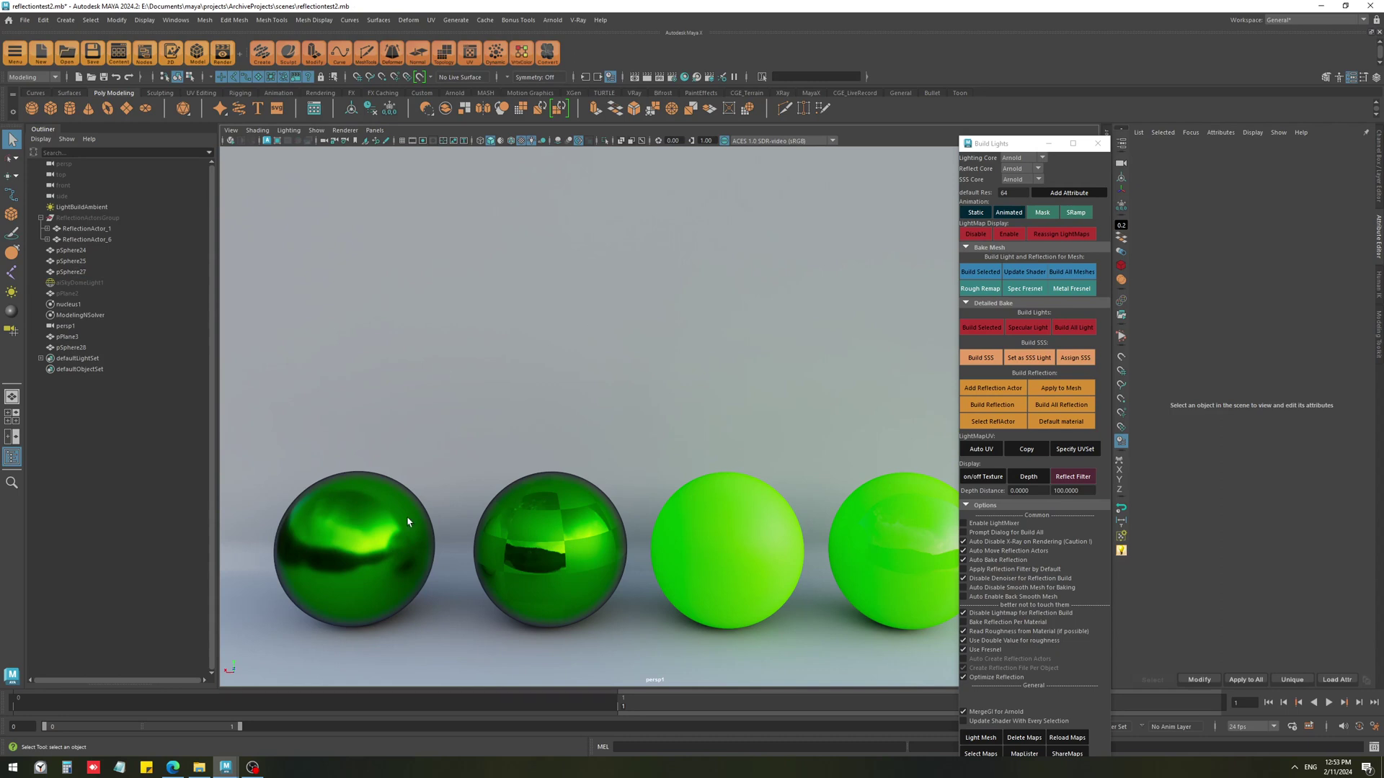
left_click(392, 545)
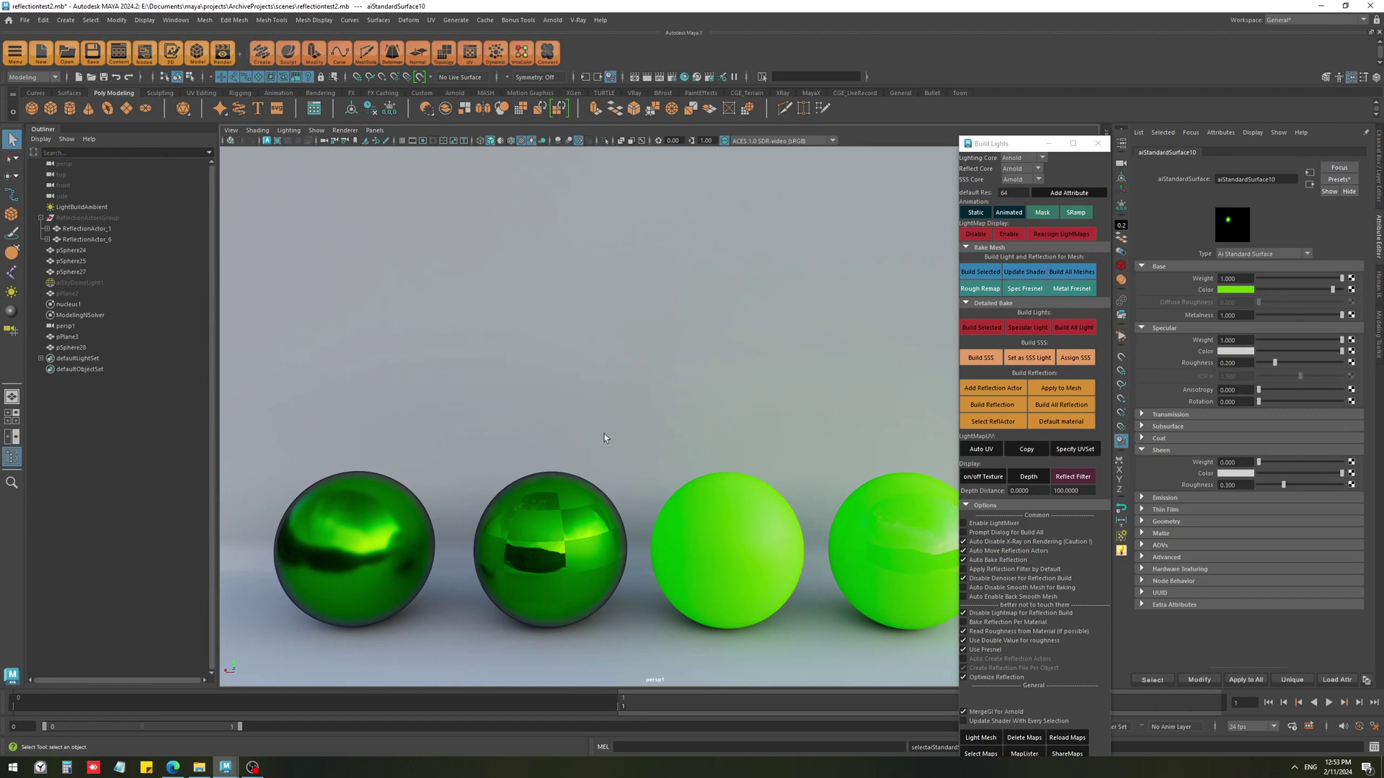
scroll(666, 508, "down", 2)
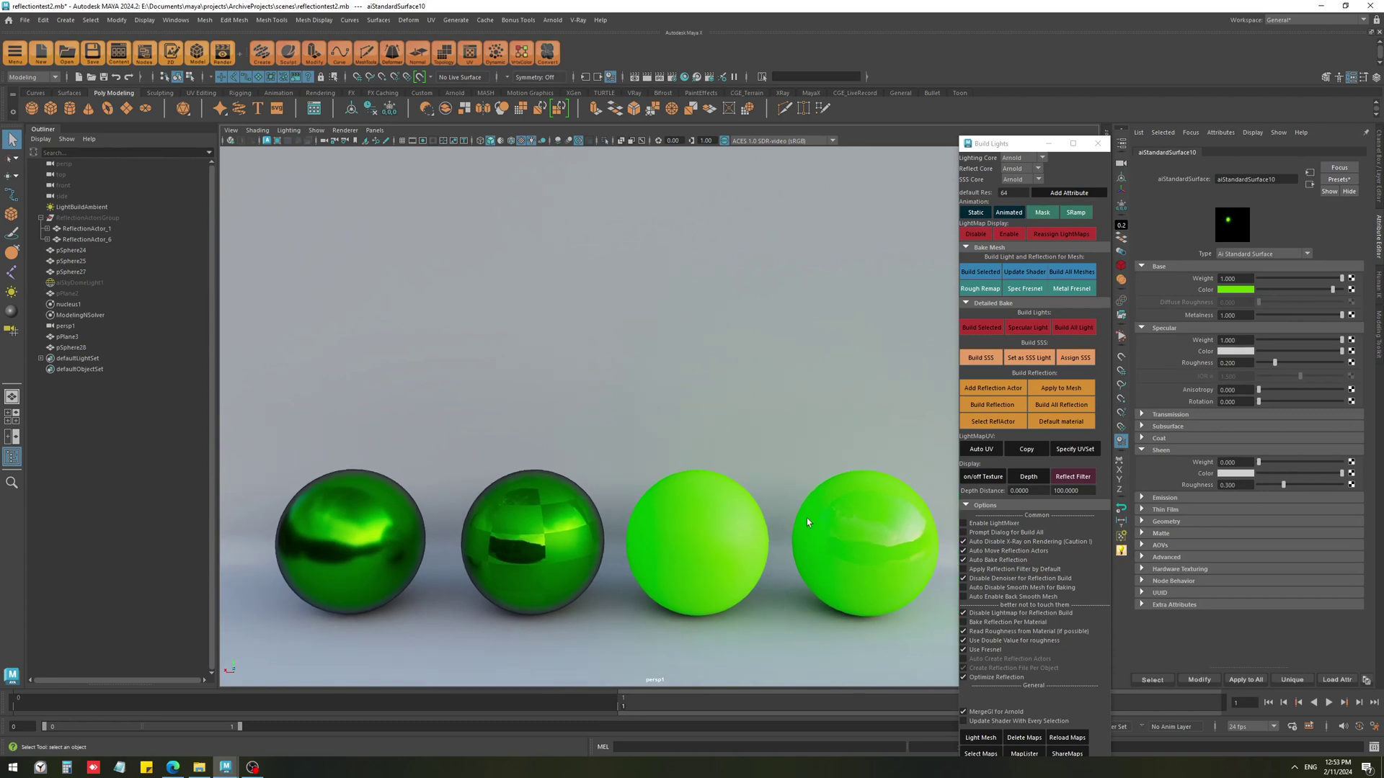
Select ReflectionActor_6, add the Shared Reflection attribute to it and bring up that attribute in its channel list.
left_click(811, 519)
left_click(85, 229)
left_click(88, 239)
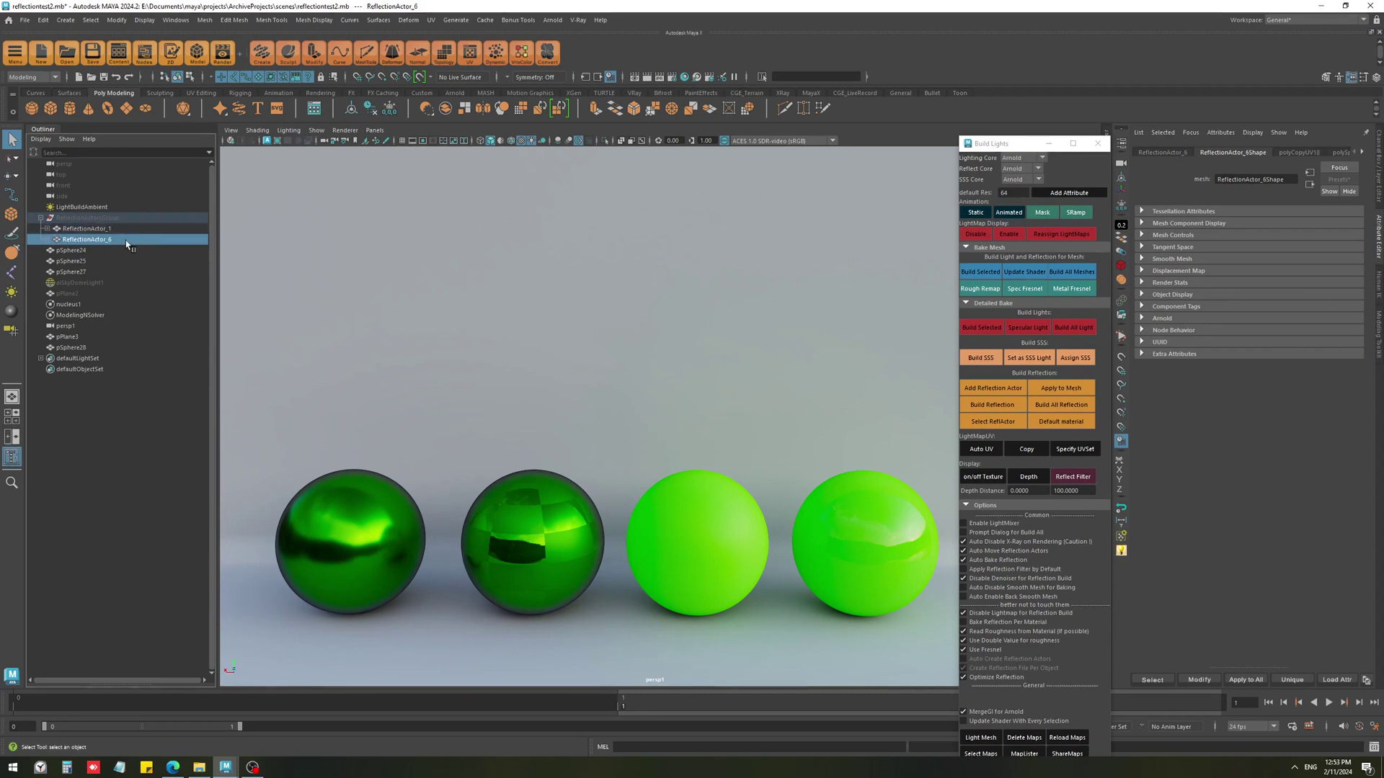
left_click(1099, 193)
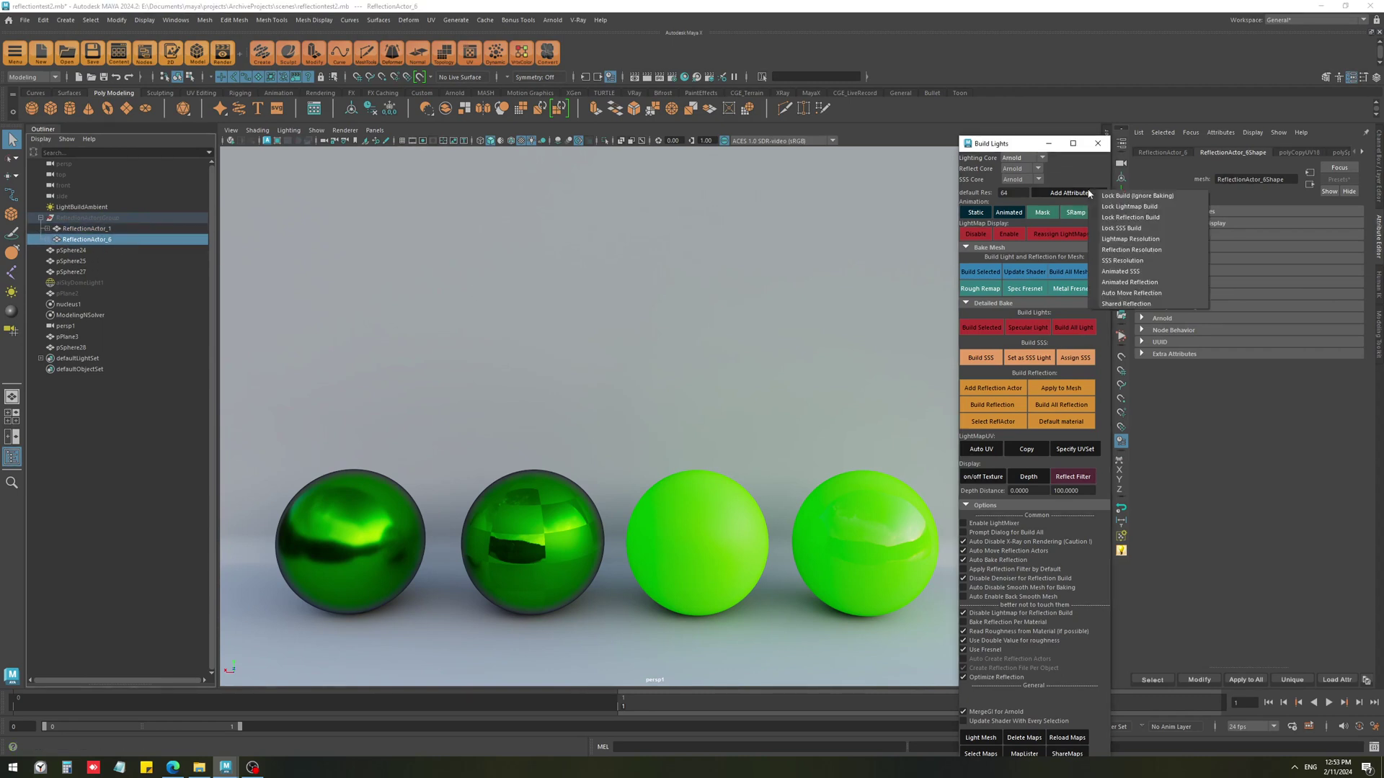
left_click(1151, 306)
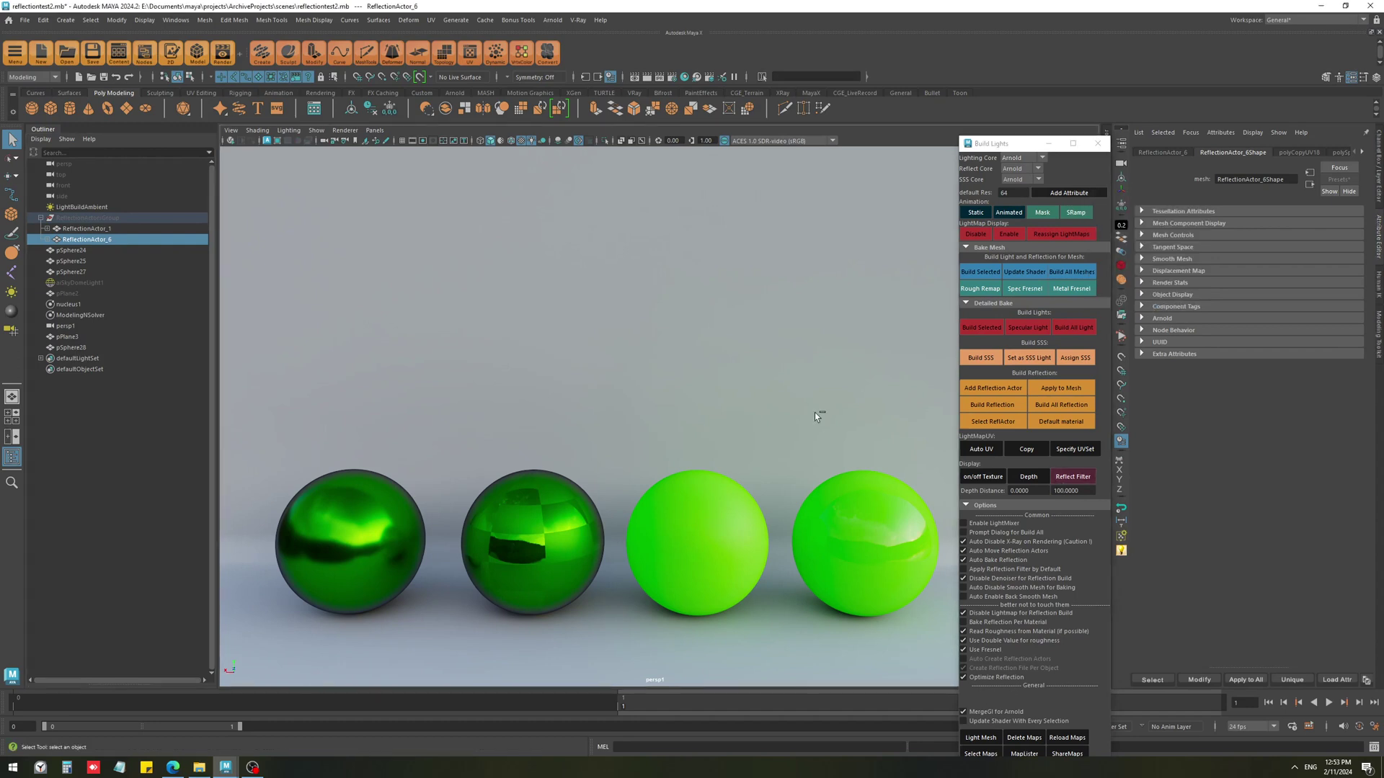
key("ctrl+a")
left_click(1296, 284)
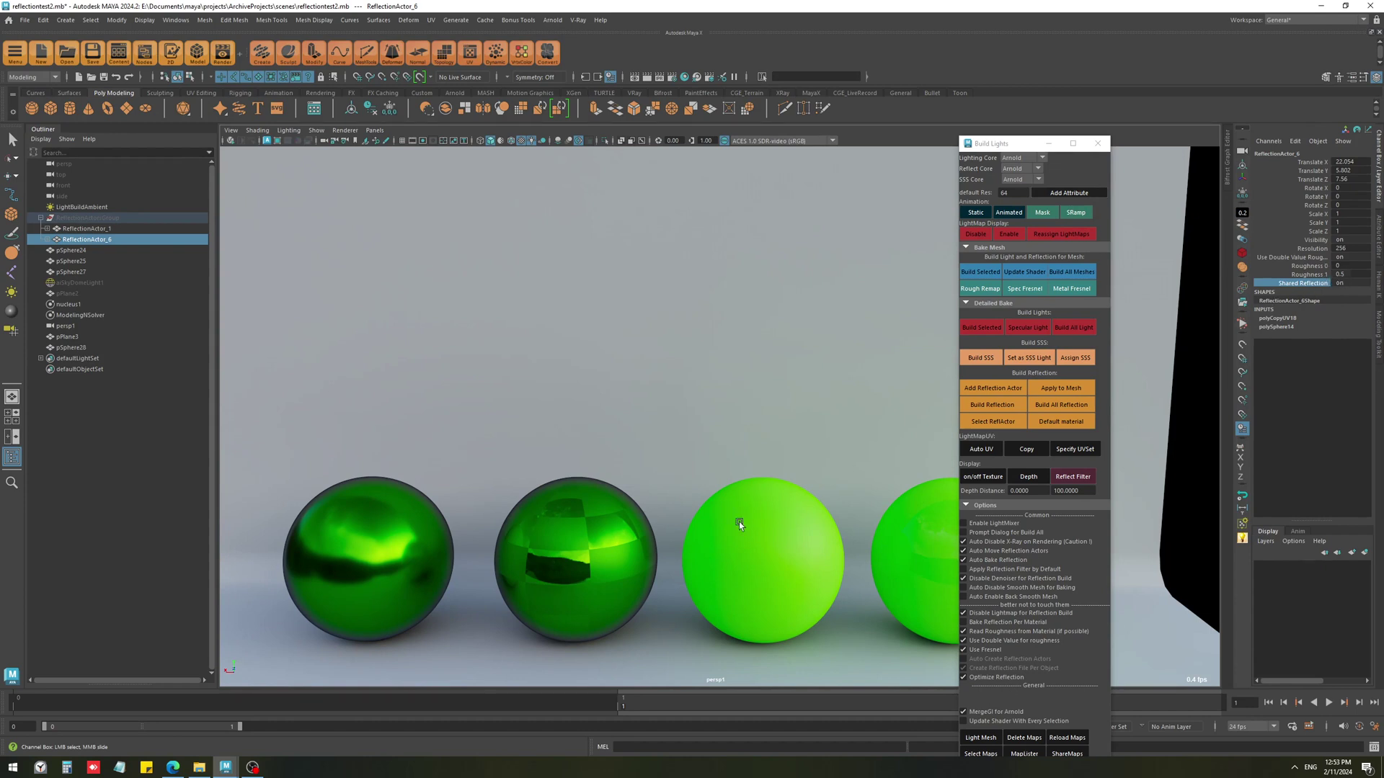
Move ReflectionActor_6 above the spheres to about X 3.1, Y 19.5 and turn off Auto Move Reflection Actors.
left_click(946, 519)
left_click(74, 242)
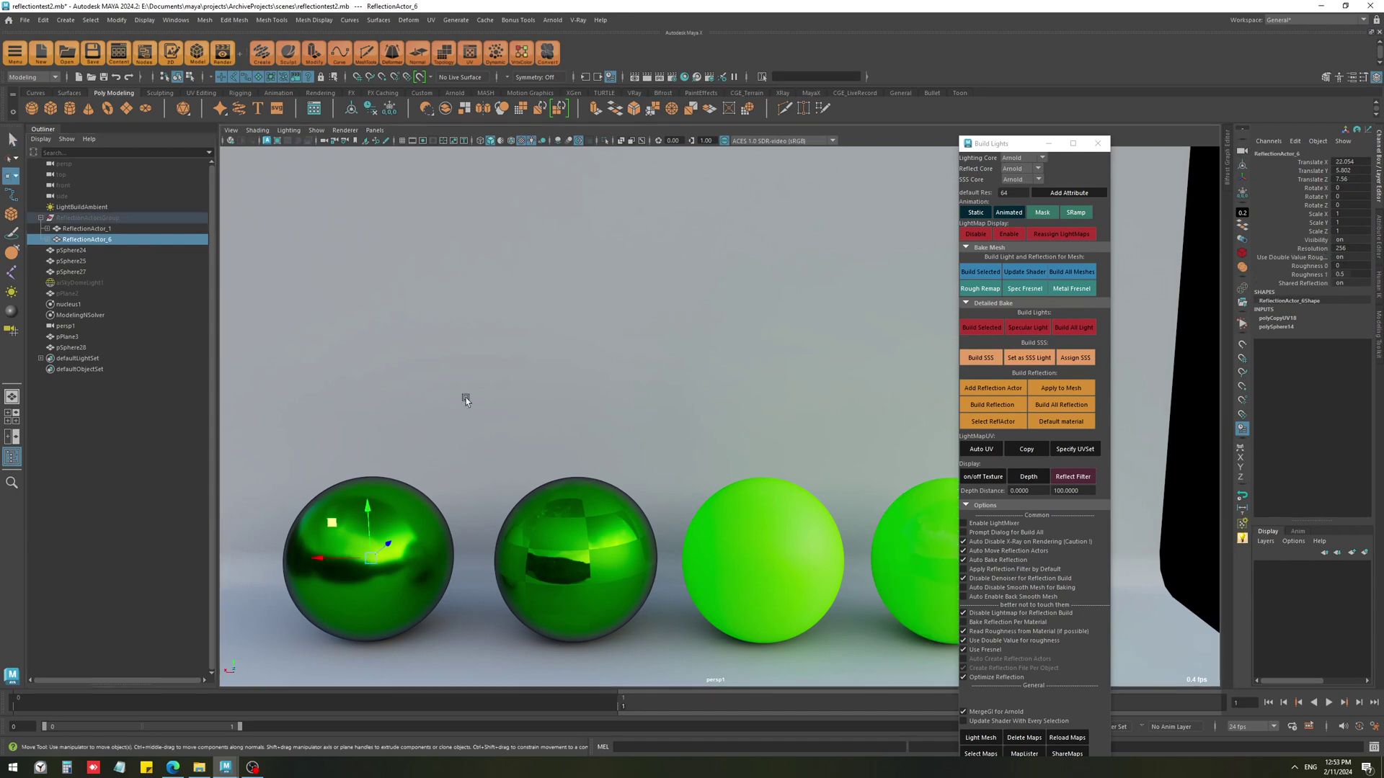
middle_click_drag(331, 524, 590, 324)
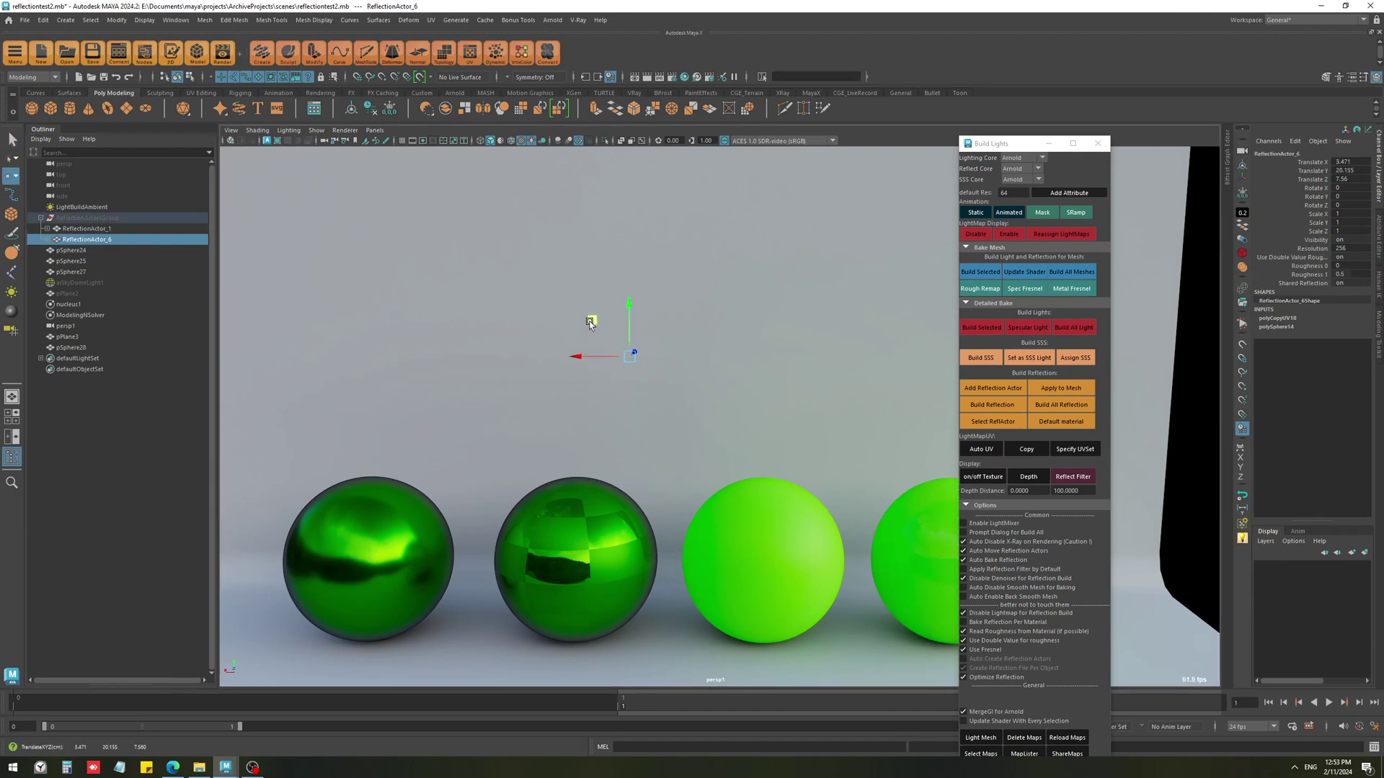
left_click_drag(595, 319, 601, 329)
left_click(985, 551)
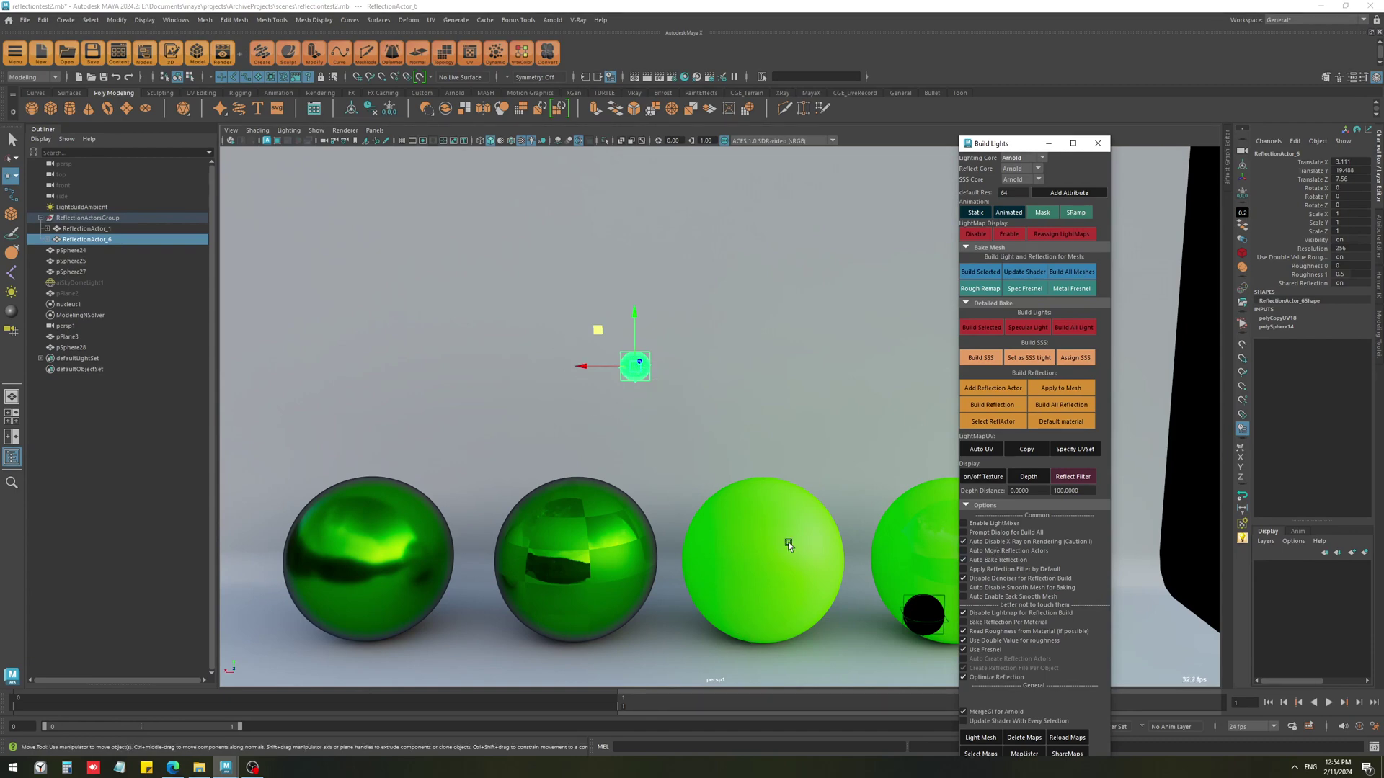
Select all four spheres together and rebuild their reflections from the moved reflection actor.
left_click(930, 540)
left_click(749, 542, "shift")
left_click(540, 560, "shift")
left_click(357, 552, "shift")
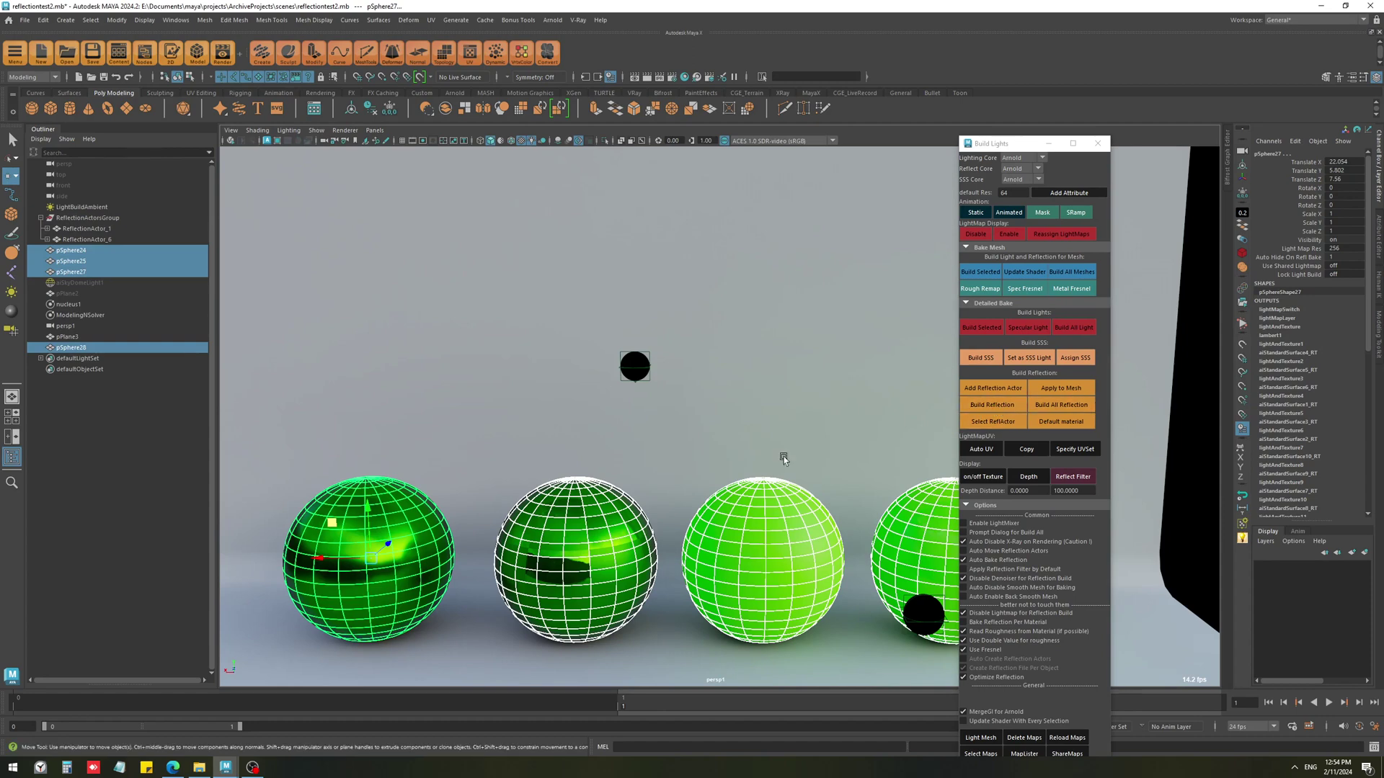
left_click(992, 404)
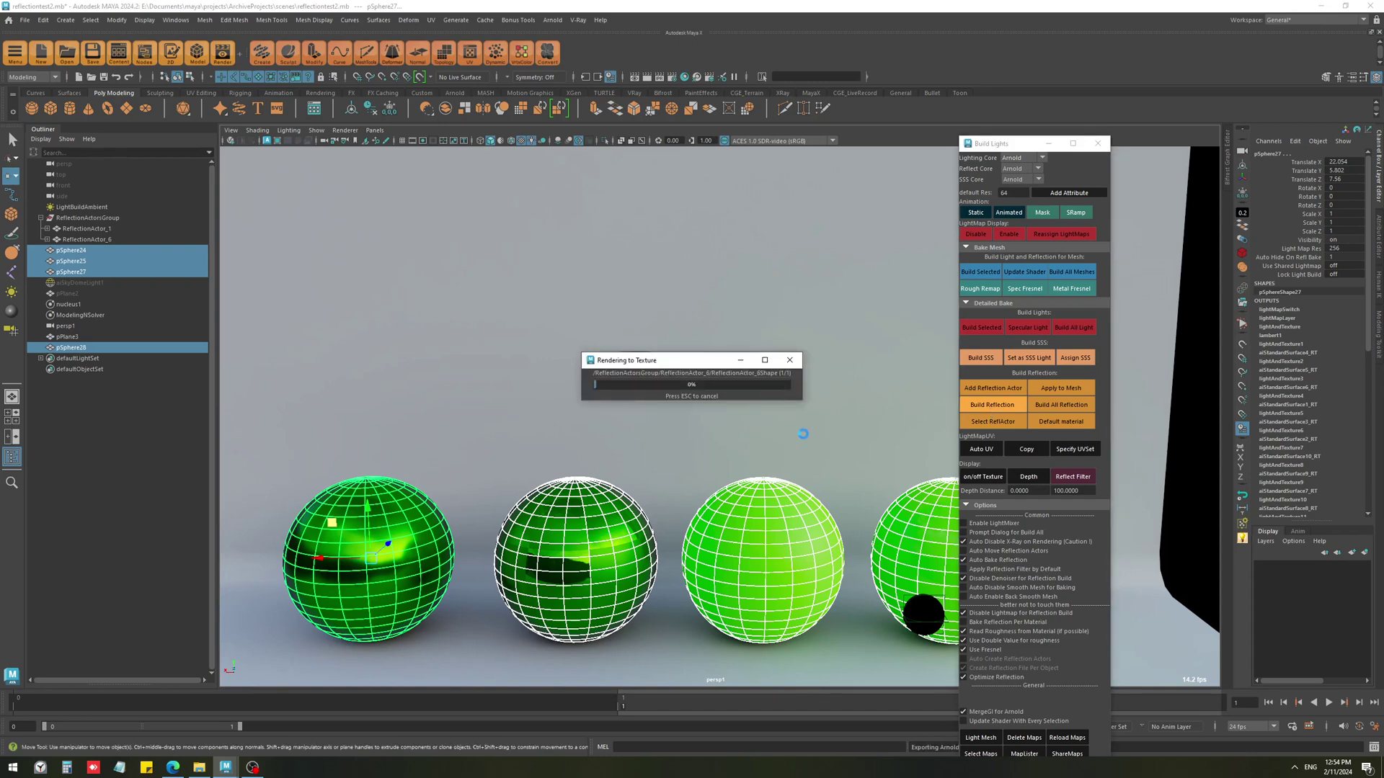
Clear the selection and examine the rebuilt shared reflections on the spheres up close and from several angles.
left_click(621, 548)
left_click(548, 645)
right_click_drag(422, 592, 457, 609, "alt")
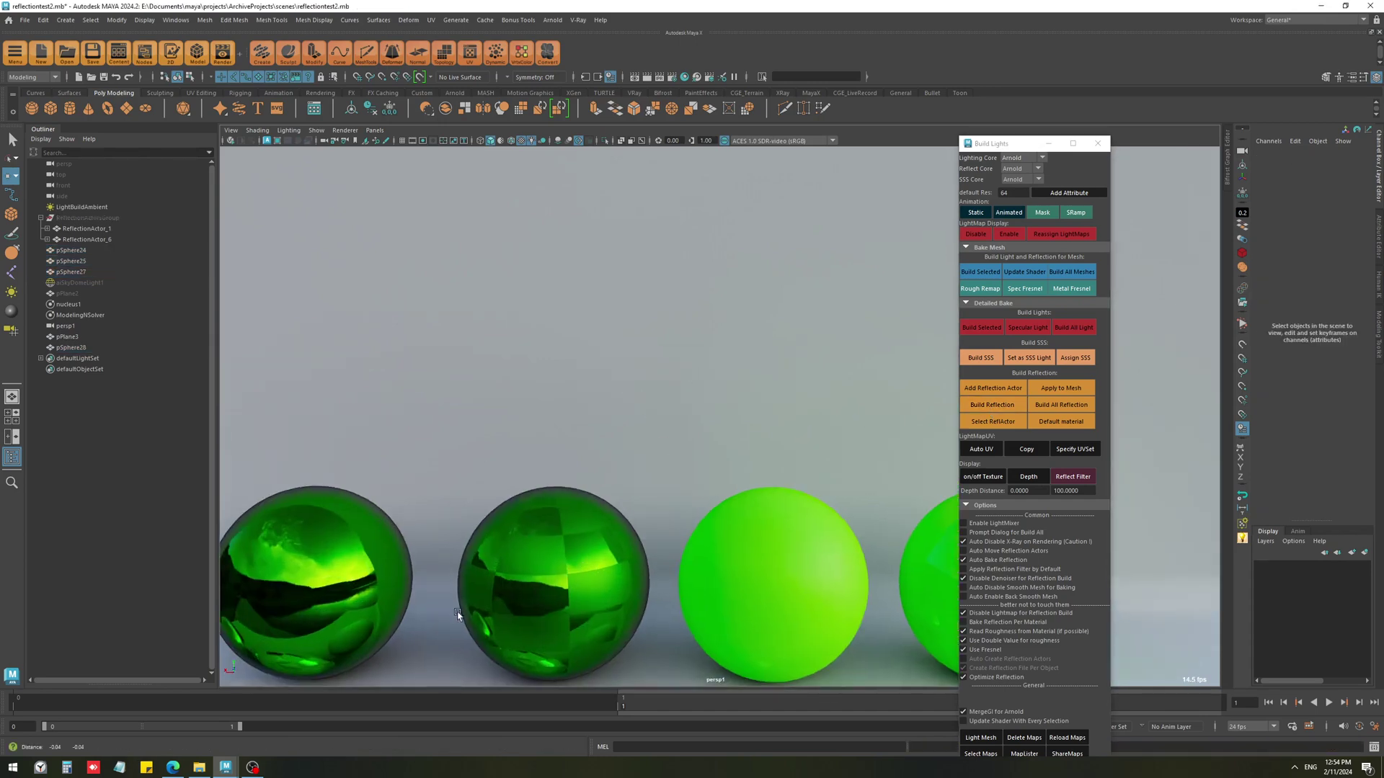
left_click_drag(457, 609, 583, 556, "alt")
middle_click_drag(582, 557, 646, 462, "alt")
right_click_drag(646, 461, 680, 652, "alt")
left_click_drag(681, 652, 742, 426, "alt")
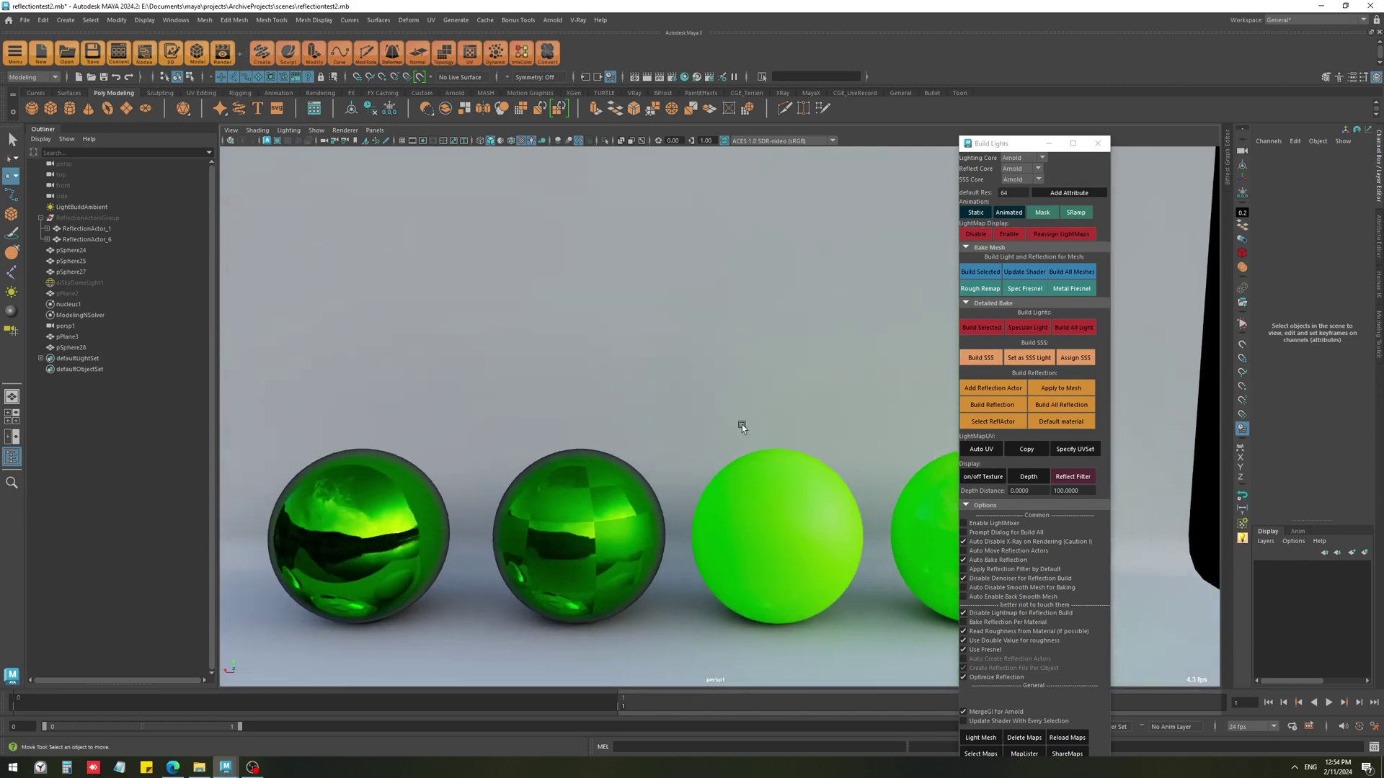
middle_click_drag(833, 590, 858, 569, "alt")
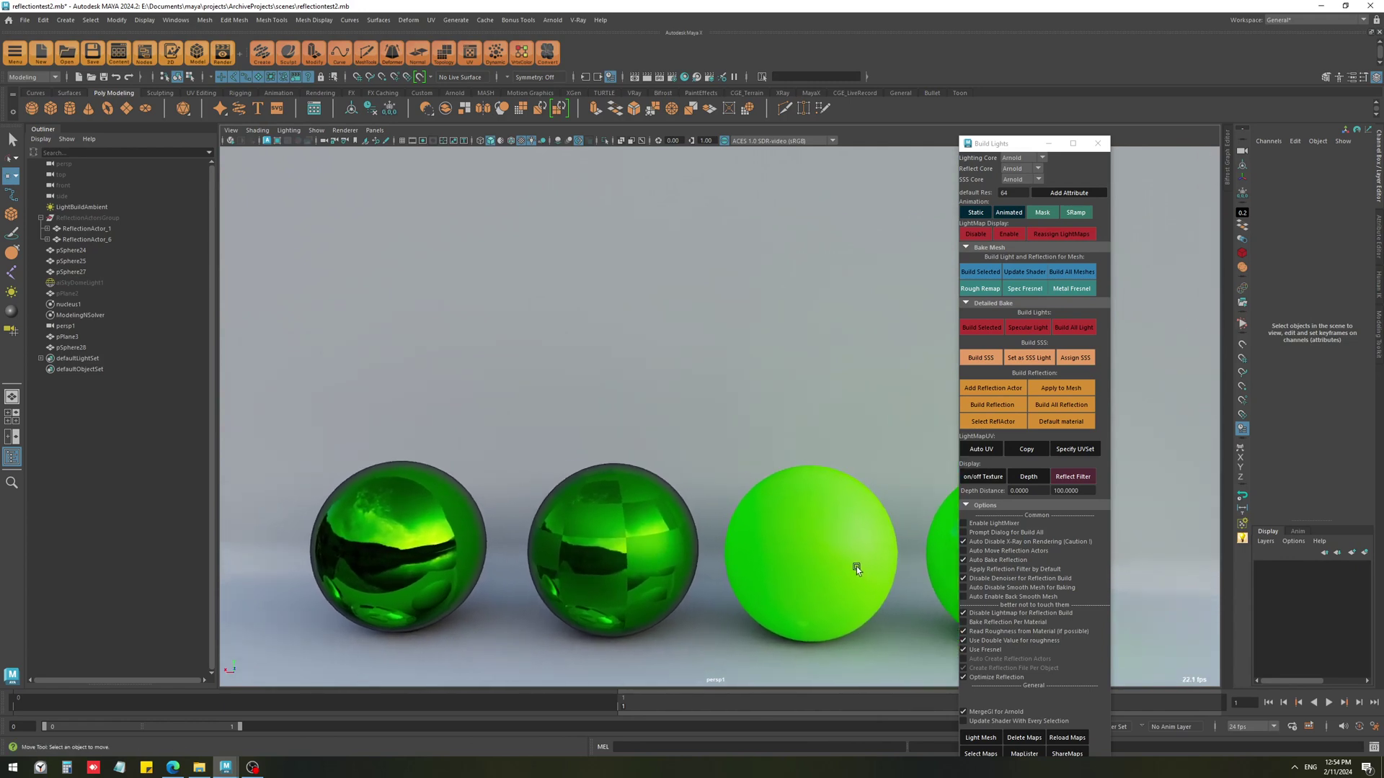
middle_click_drag(722, 470, 690, 477, "alt")
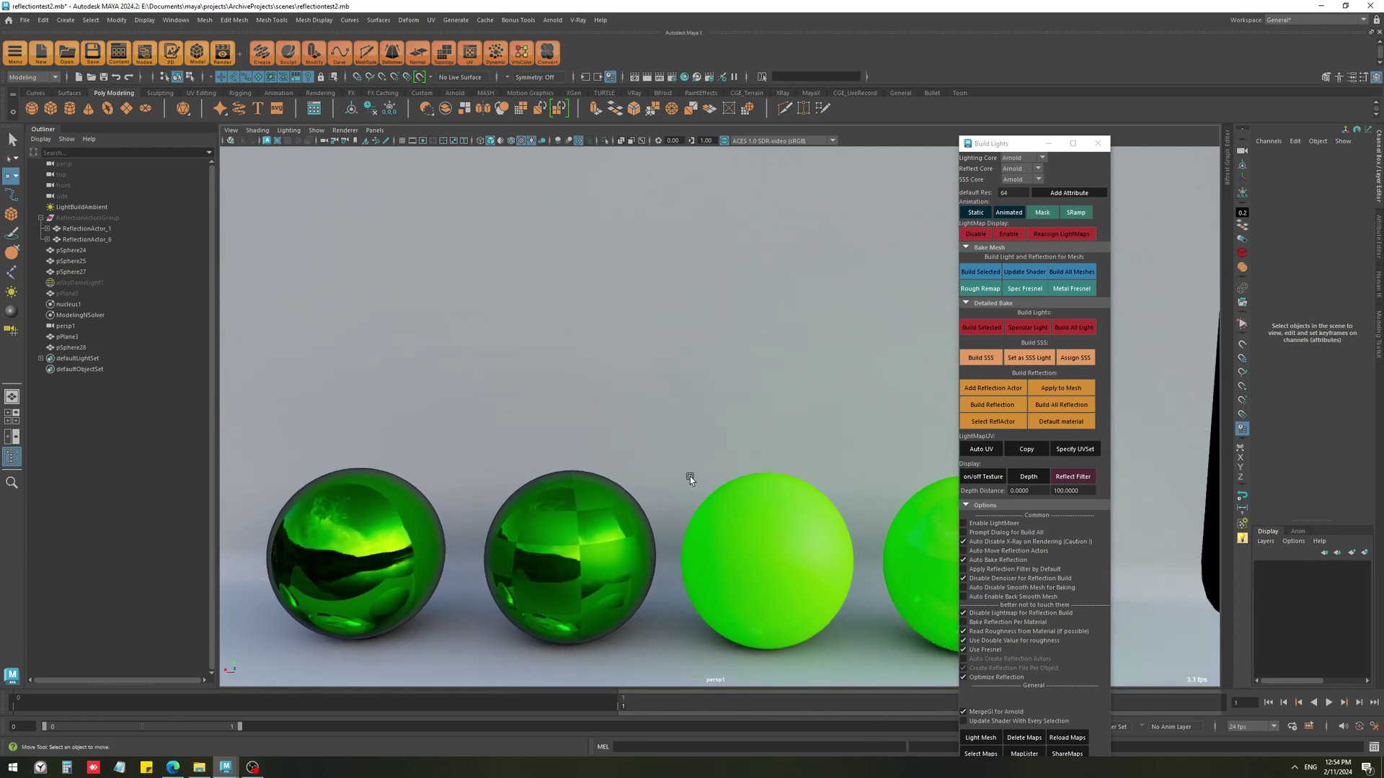
Switch to the Dragon_Room scene and view the dragon and its reflection on the marble table.
mouse_move(225, 767)
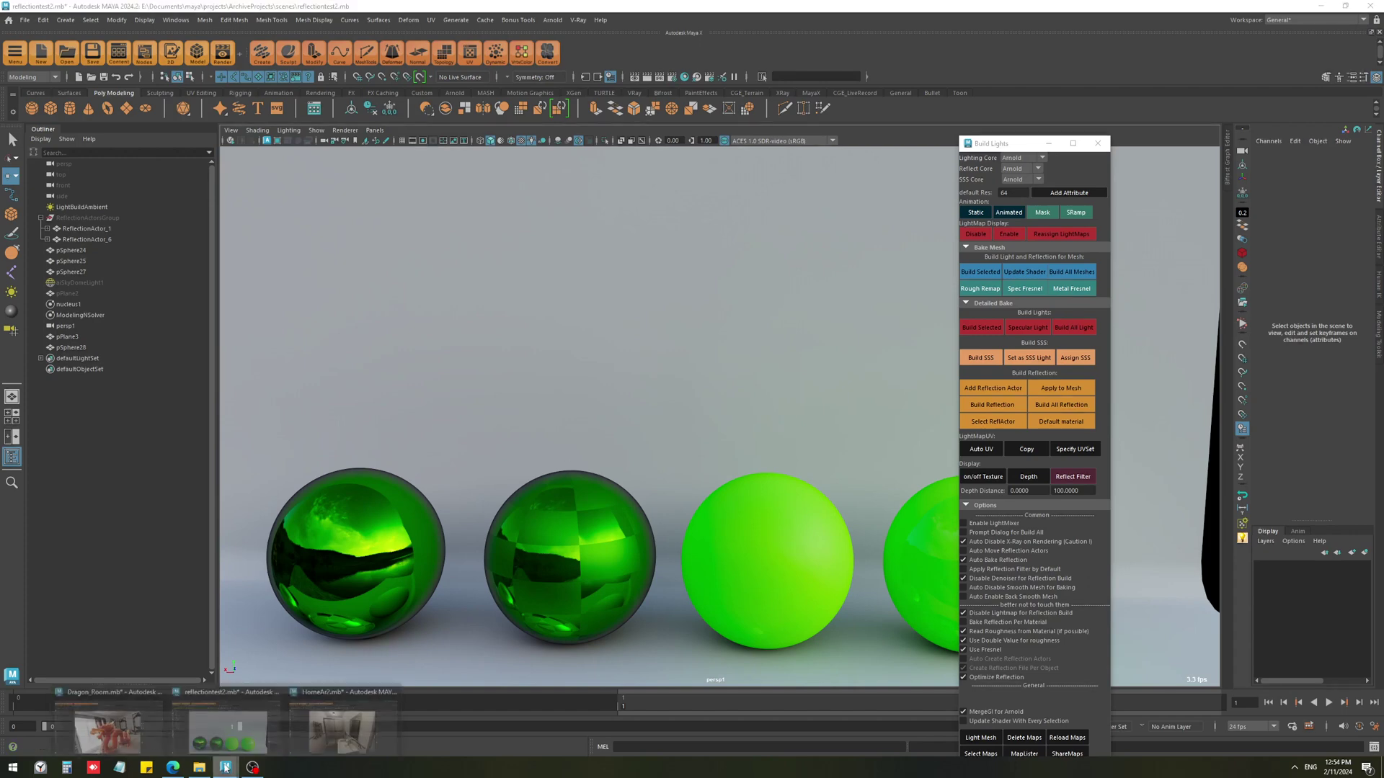
left_click(108, 721)
left_click_drag(829, 562, 720, 481, "alt")
right_click_drag(748, 537, 791, 539, "alt")
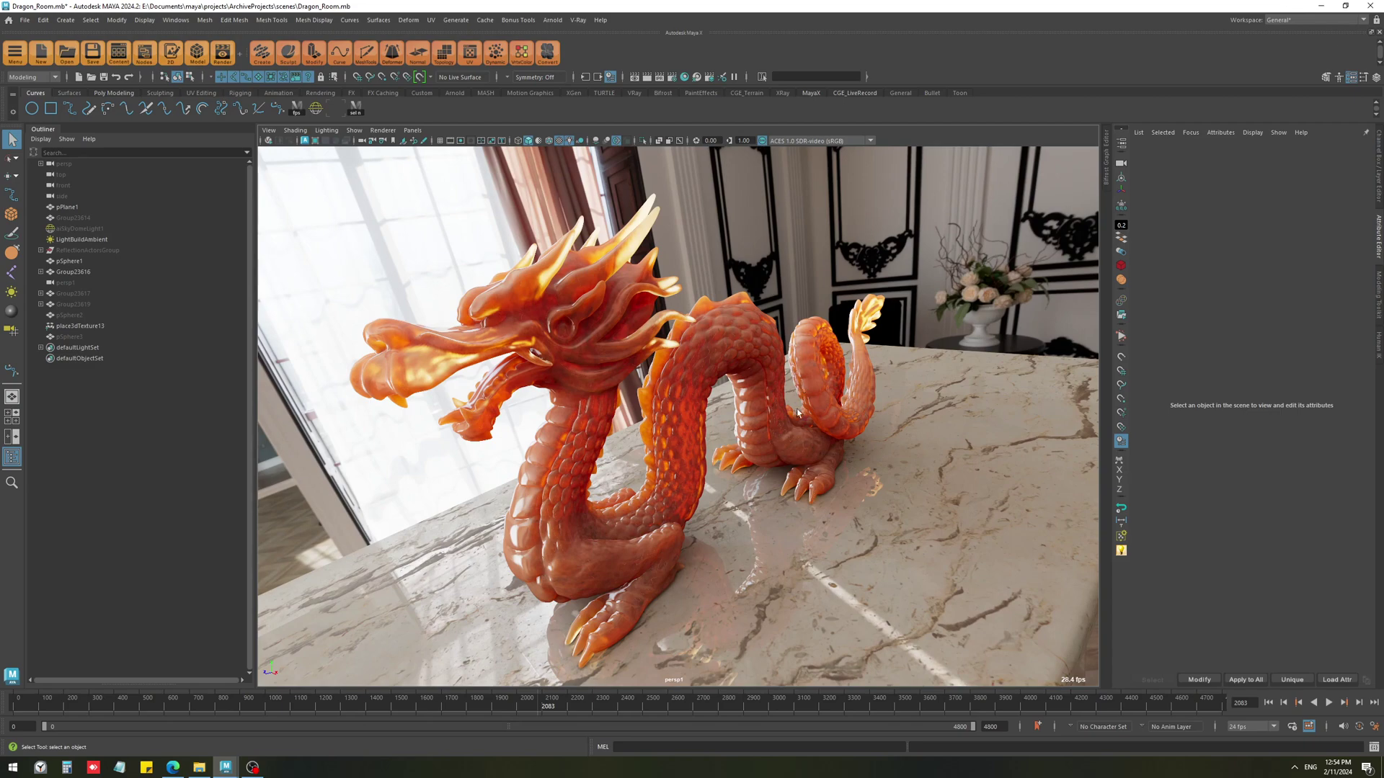
scroll(815, 512, "down", 3)
Select the dragon, open the Build Lights window and choose Share SSS from the map-sharing options.
left_click(742, 439)
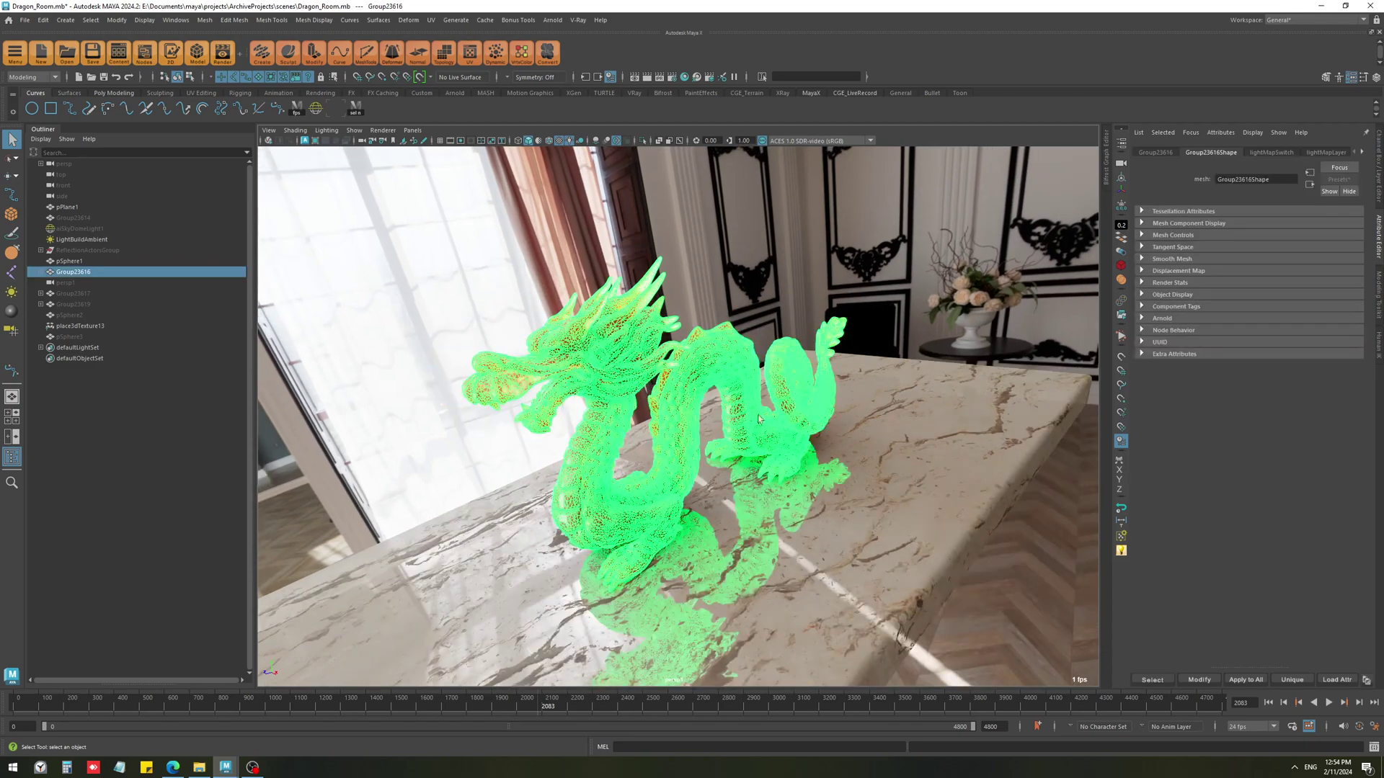
left_click_drag(756, 413, 782, 473, "alt")
left_click(1121, 550)
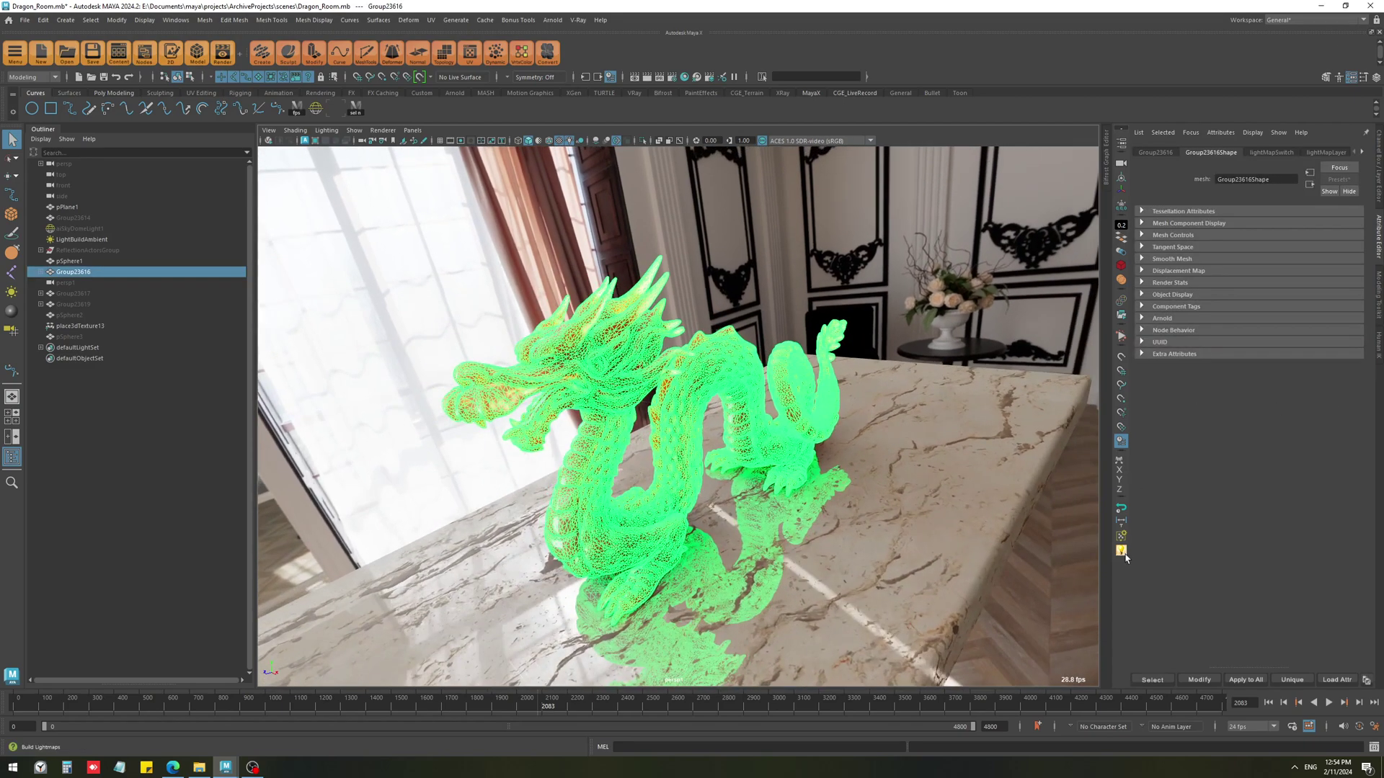
right_click(1037, 573)
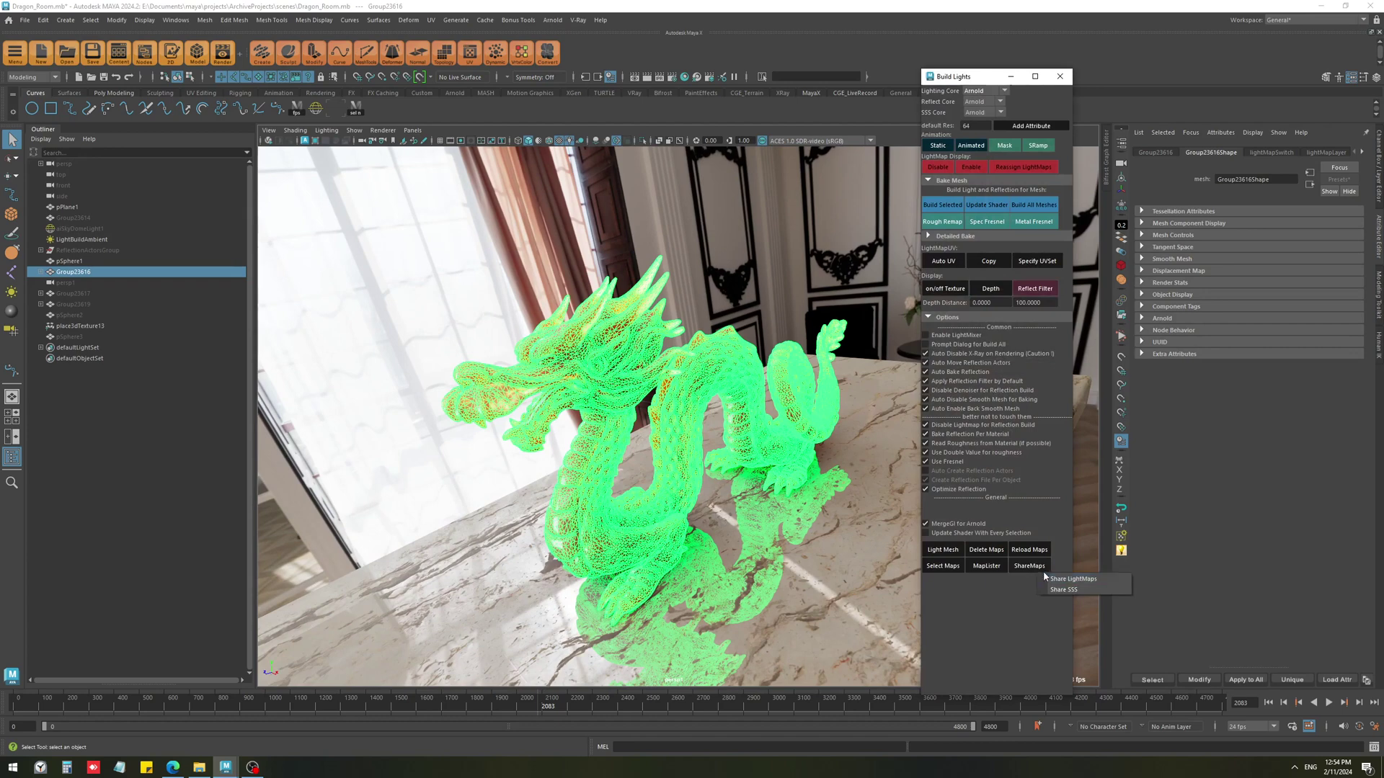
left_click(1061, 591)
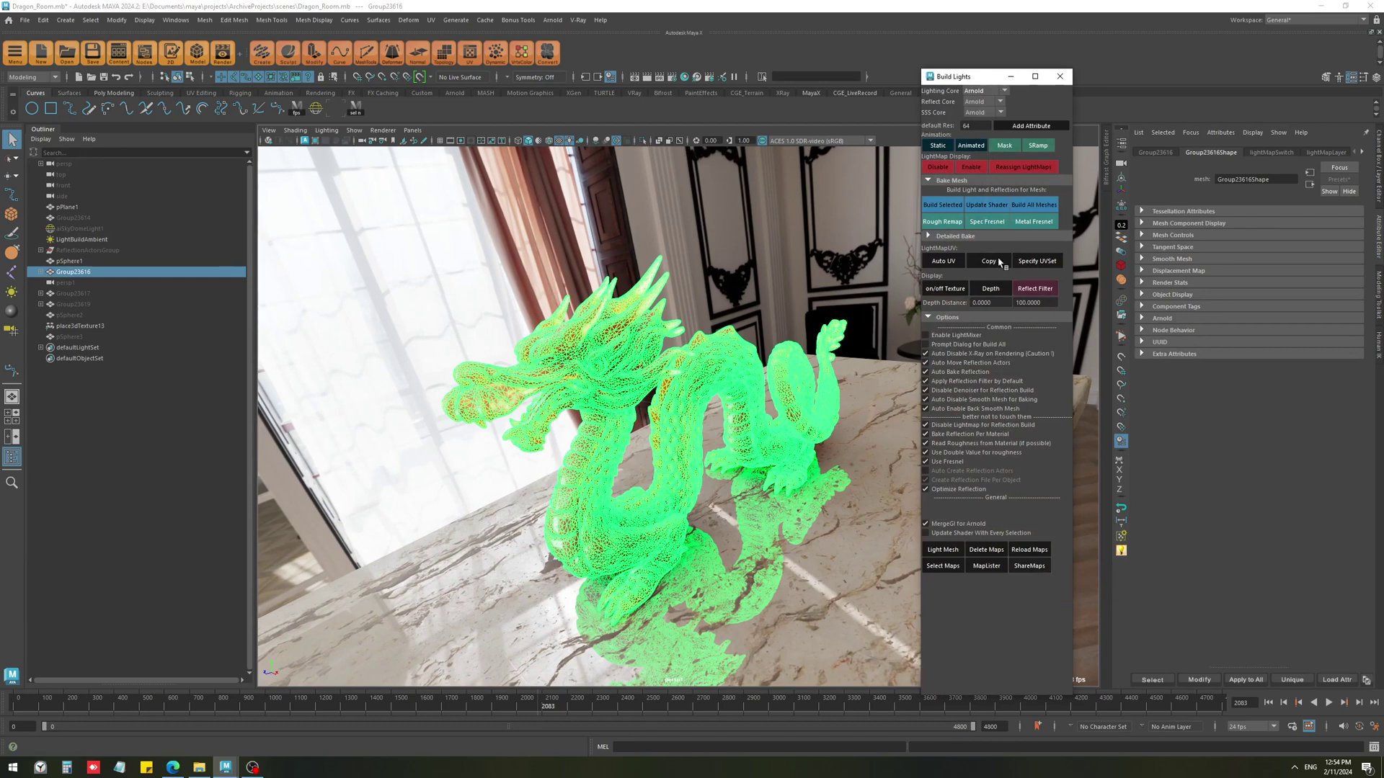
Move the Build Lights window aside, look beneath the table and select the mirrored dragon below it.
left_click_drag(969, 78, 1043, 42)
left_click(821, 510)
left_click_drag(817, 527, 758, 465, "alt")
right_click_drag(758, 465, 749, 455, "alt")
left_click_drag(850, 530, 799, 441, "alt")
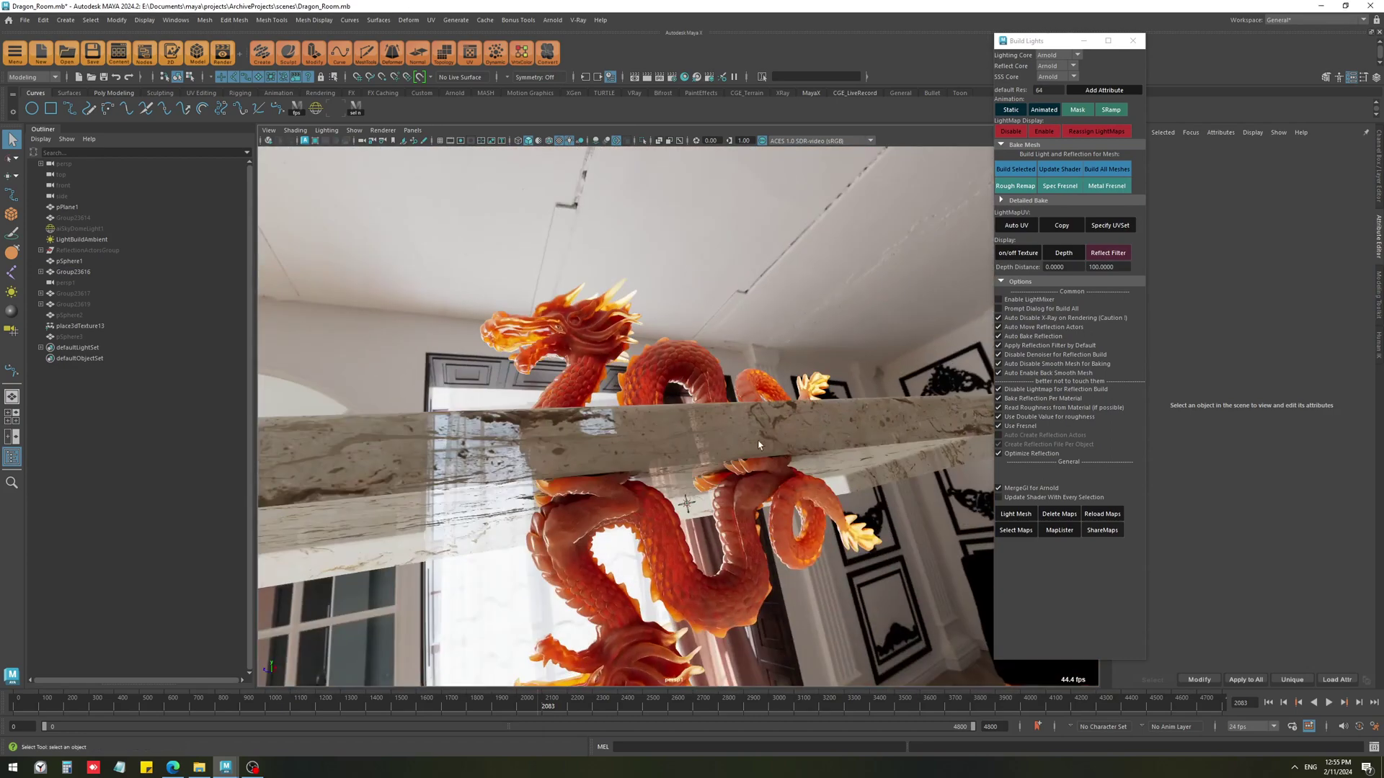
left_click(698, 367)
left_click(719, 487)
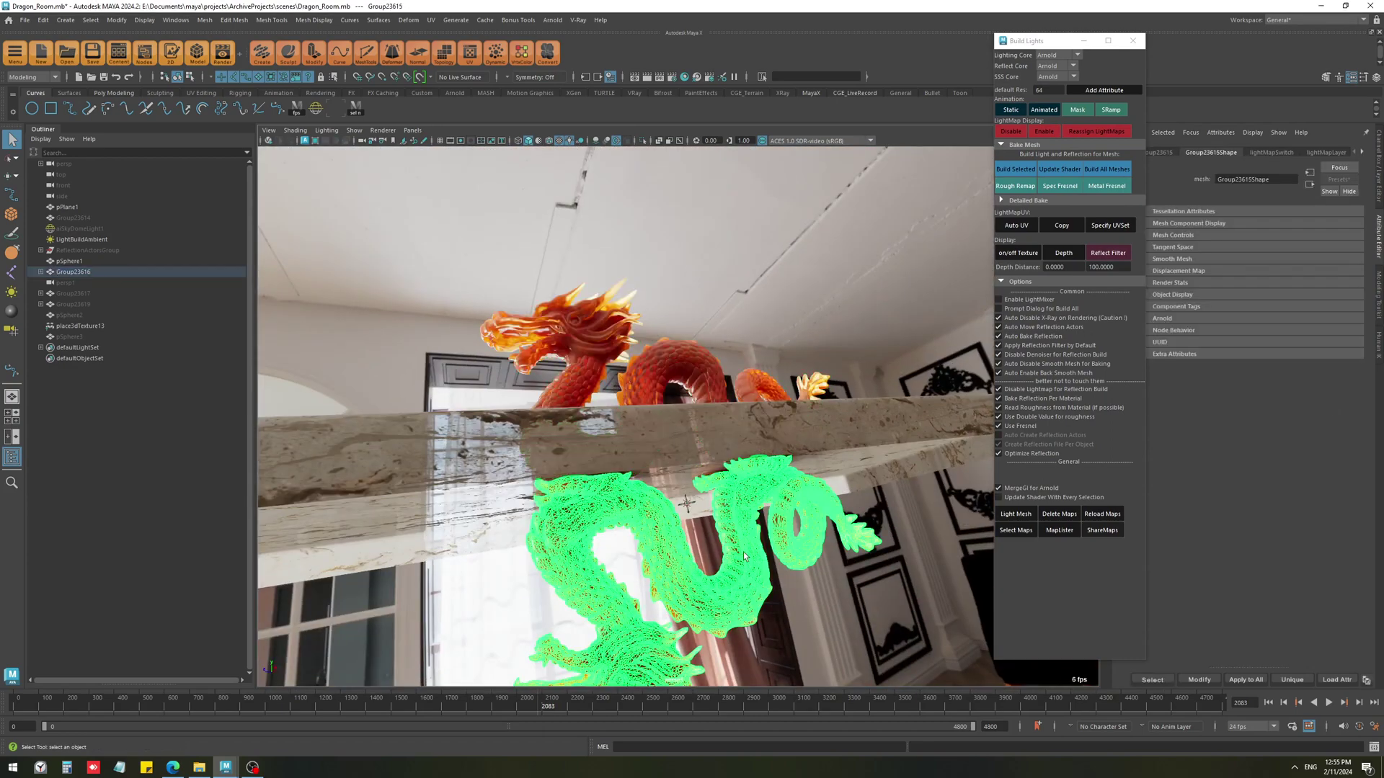
left_click_drag(740, 504, 763, 452, "alt")
Open the map lister for the mirrored dragon, close it again and clear the selection.
left_click(1064, 532)
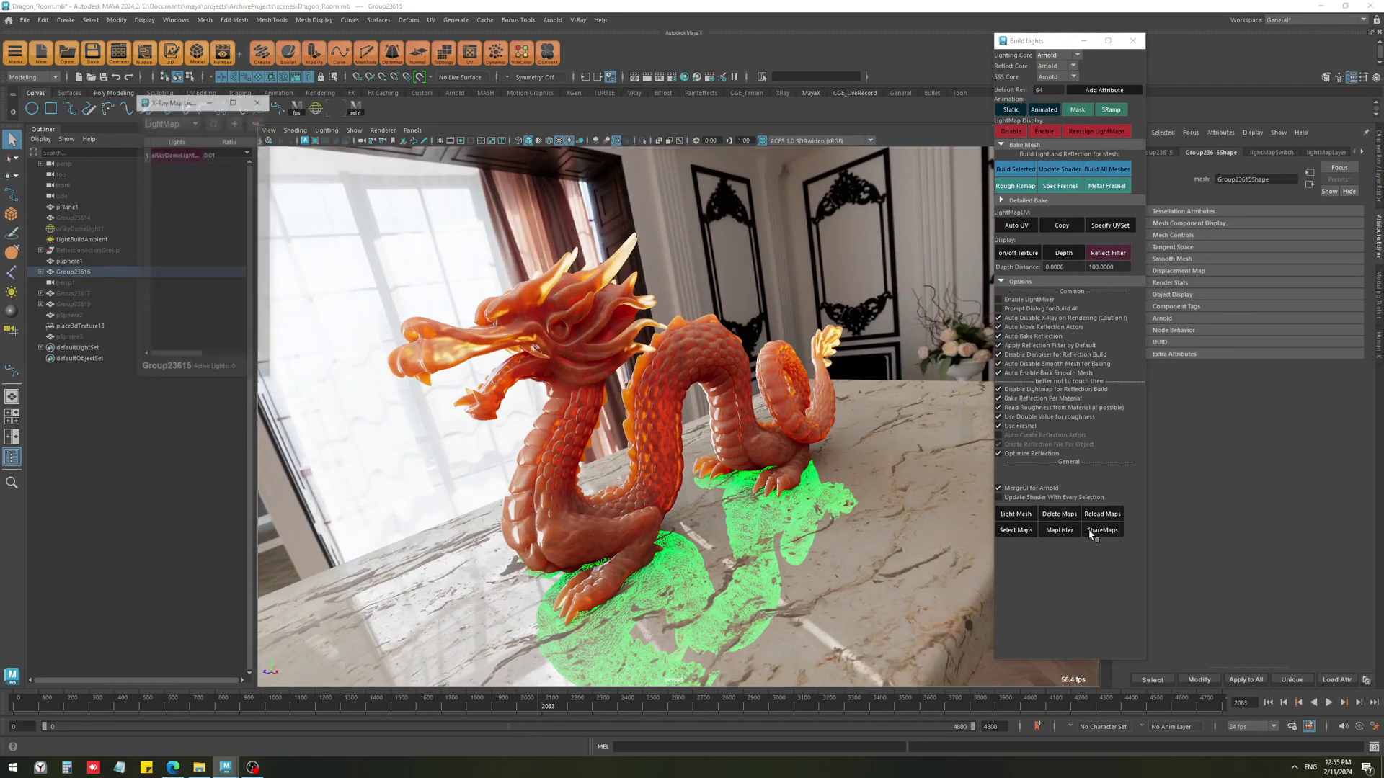
left_click(1101, 532)
left_click(258, 99)
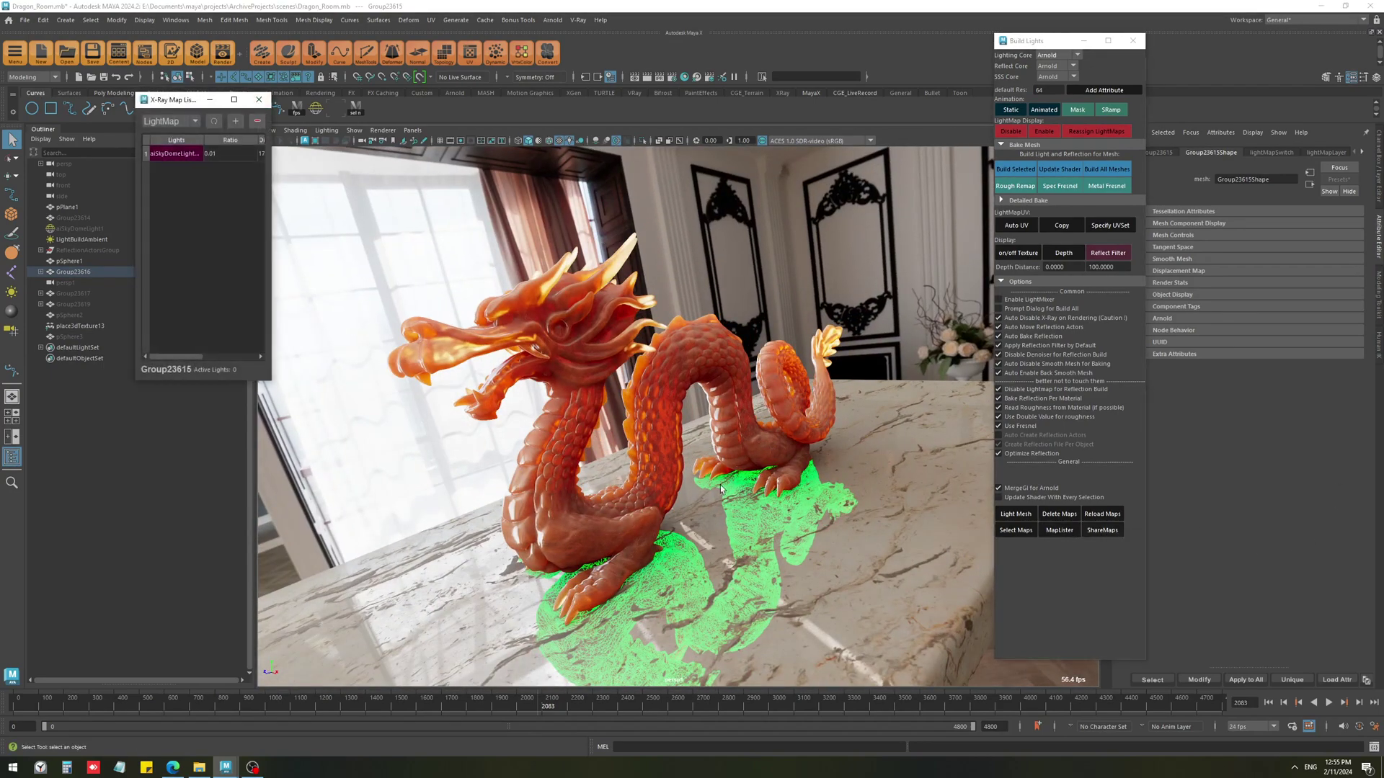
left_click(258, 99)
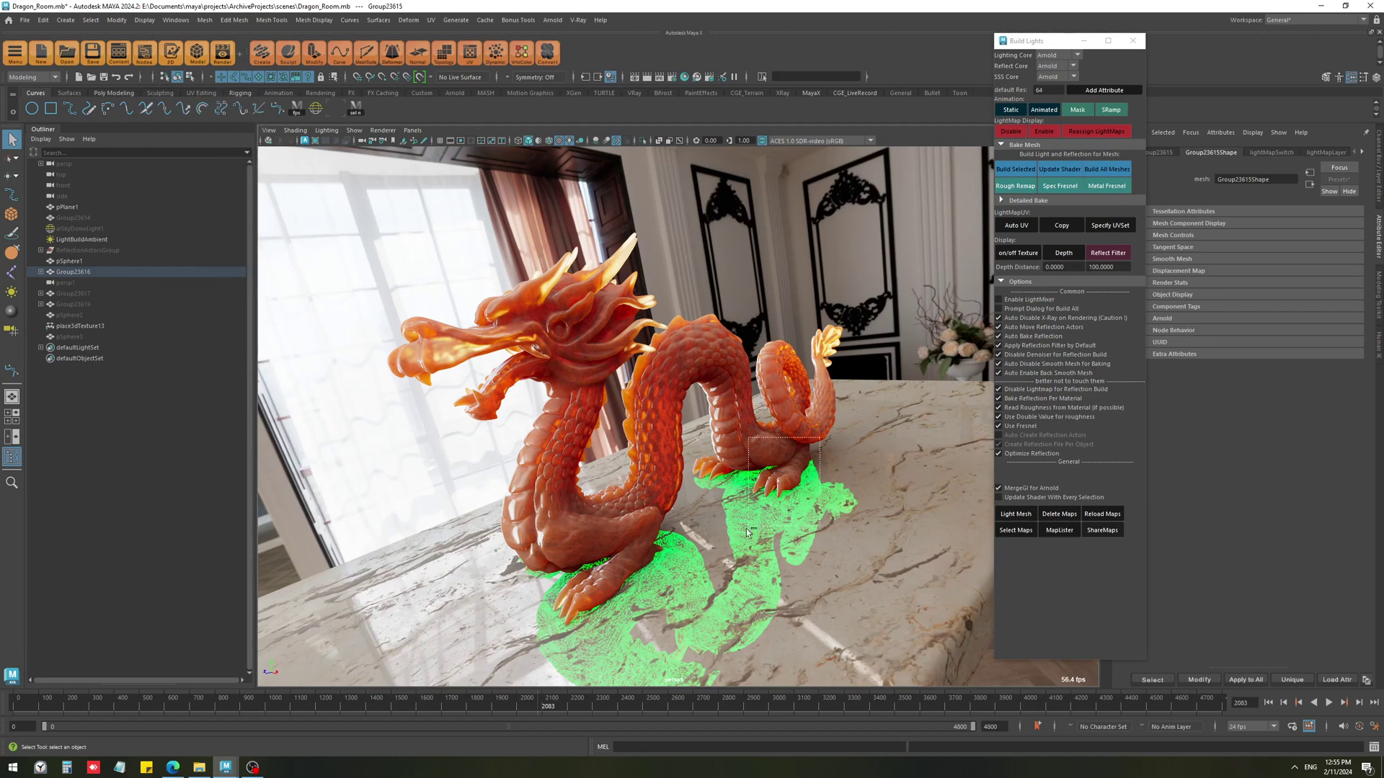
left_click(838, 437)
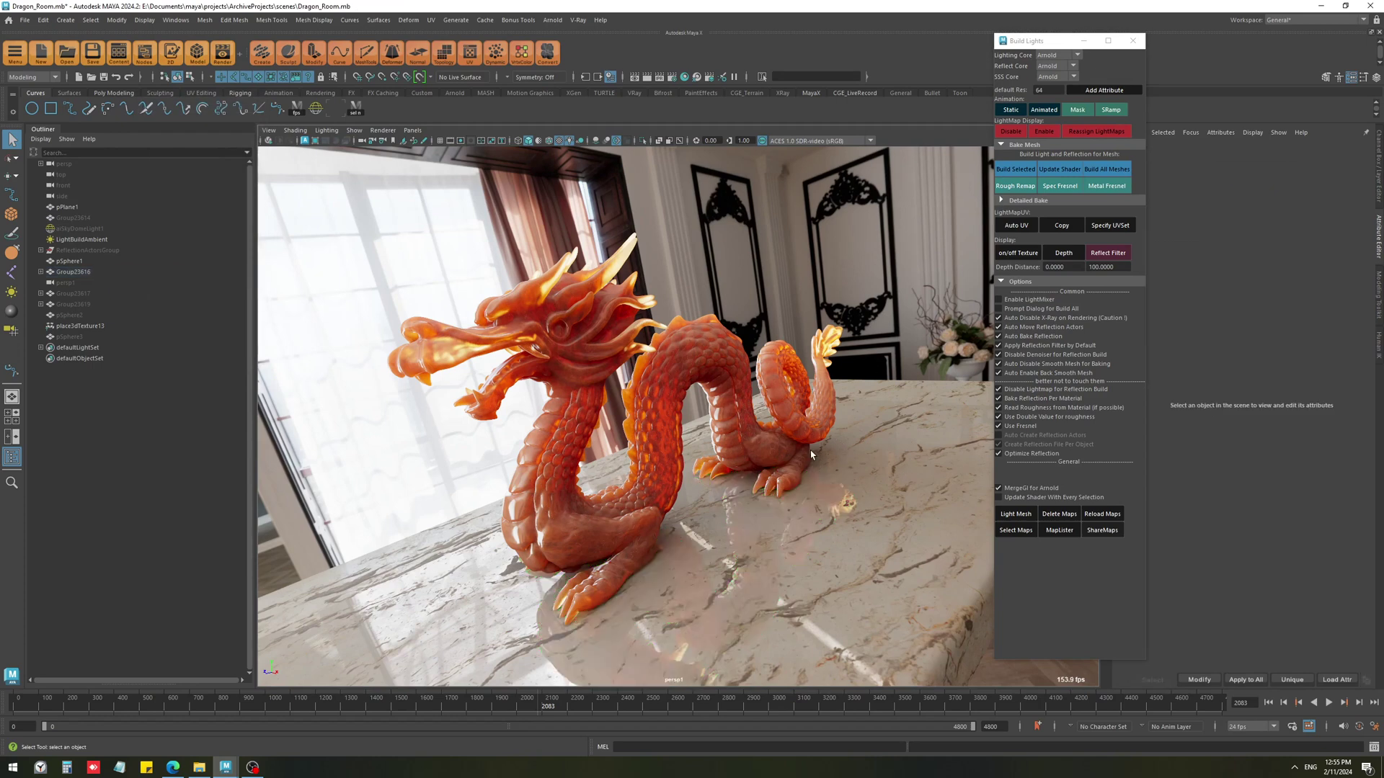
Switch to the bathroom scene and view its mirror, shower cabin and towel rail from different angles.
mouse_move(225, 767)
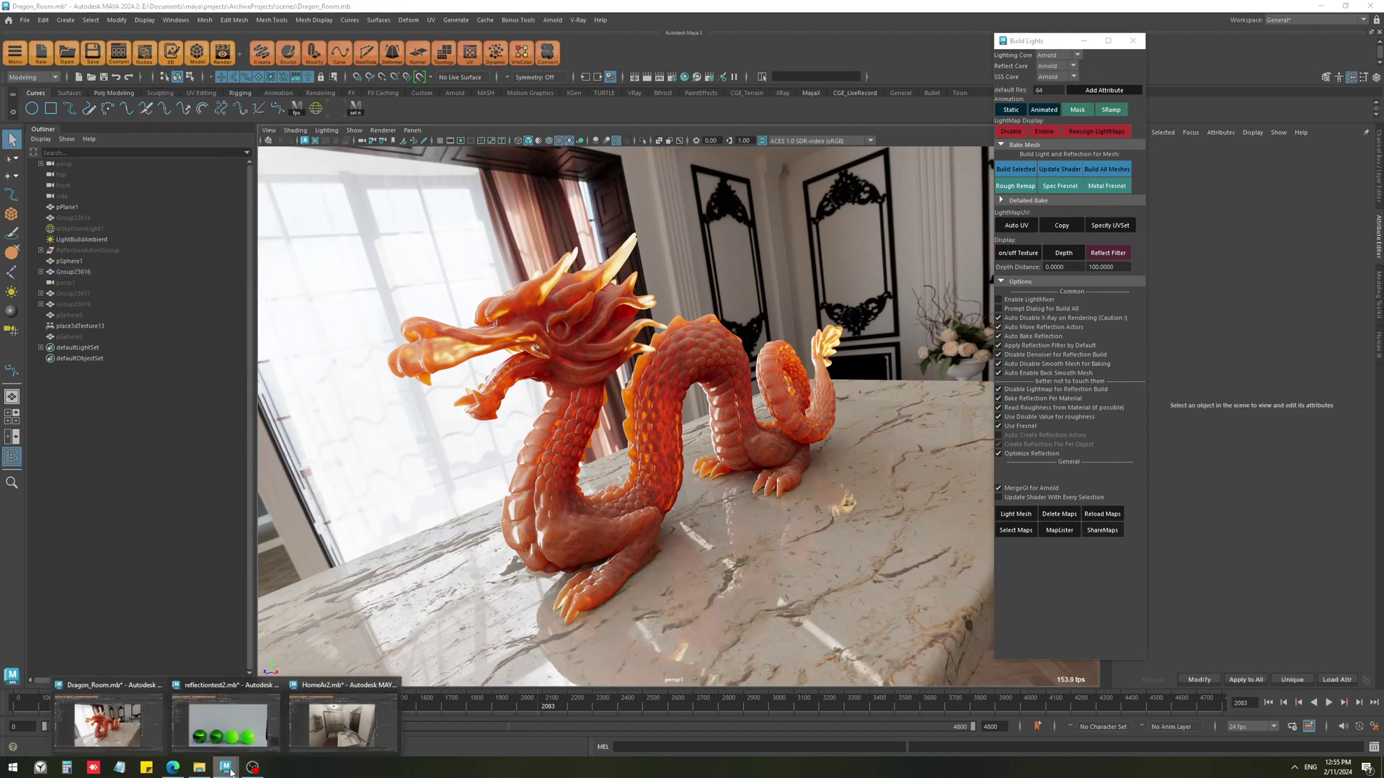
left_click(249, 721)
left_click_drag(782, 363, 896, 483, "alt")
right_click_drag(896, 484, 599, 478, "alt")
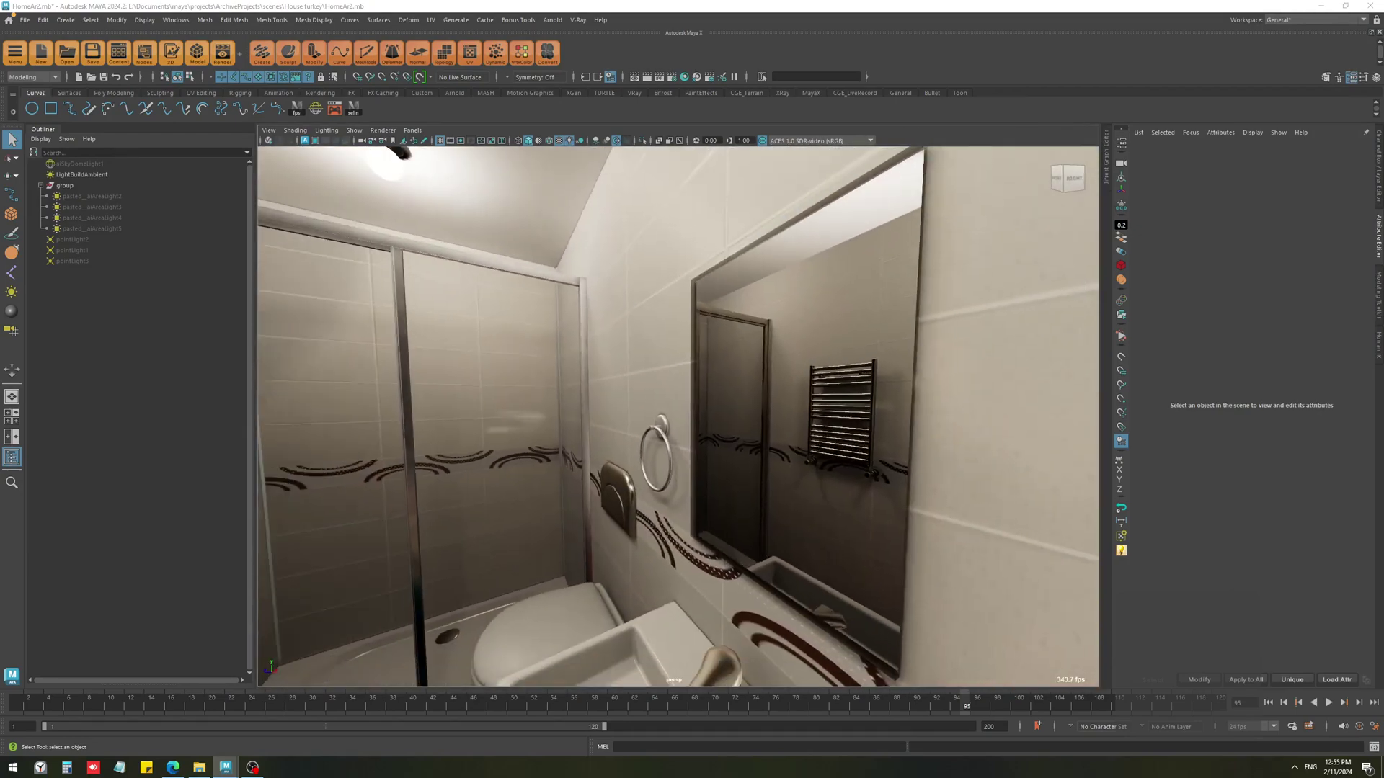
left_click_drag(851, 504, 1080, 662, "alt")
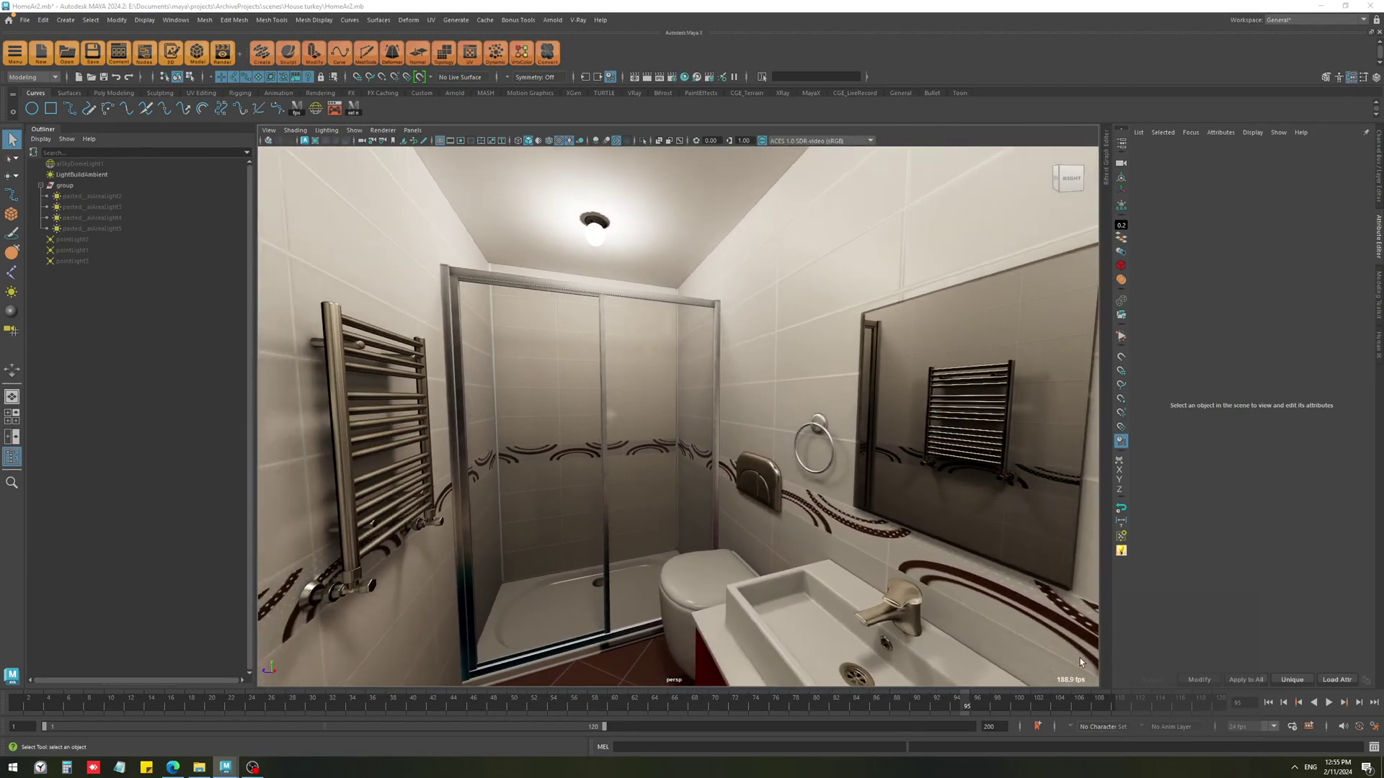
Open Build Lights in the bathroom scene, inspect the shower's glass pane and the mirror, and clear the selection.
left_click(1121, 551)
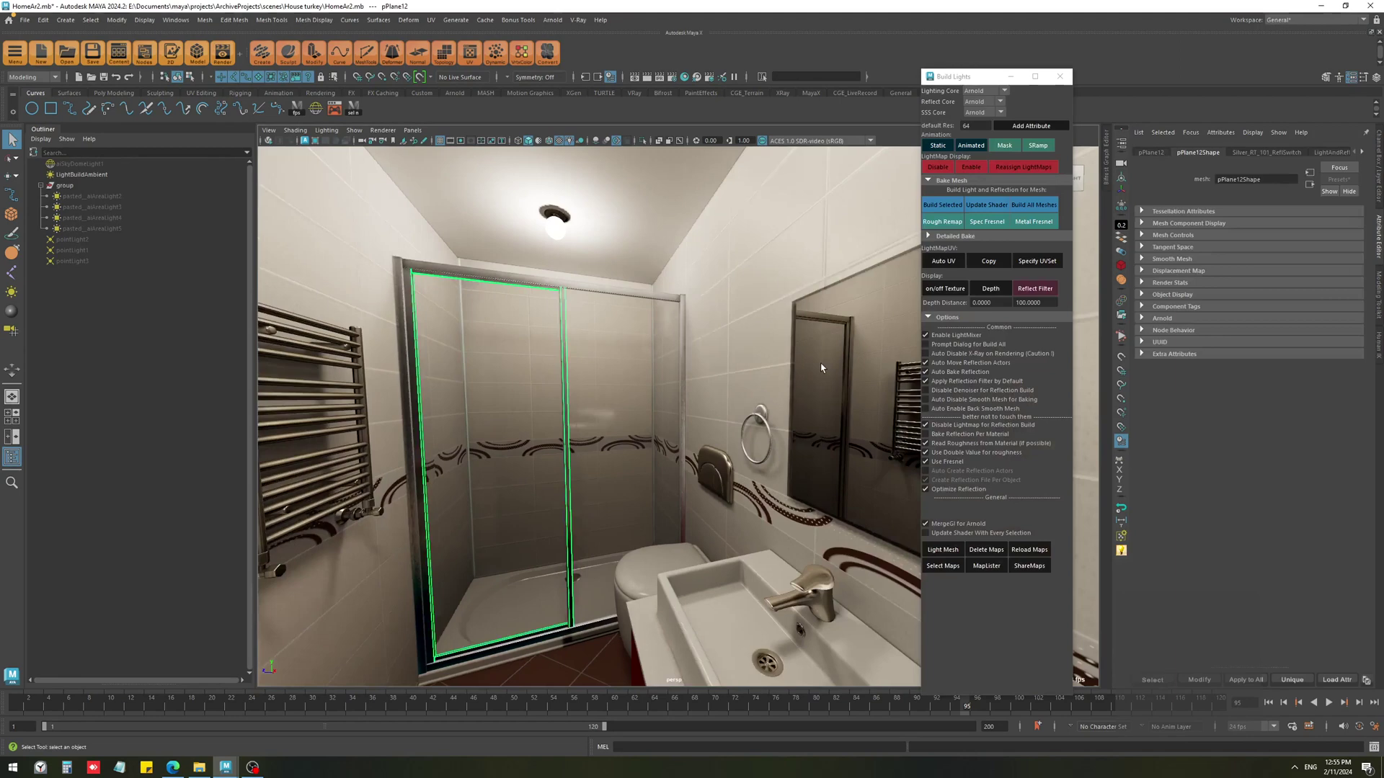
left_click(819, 365)
left_click_drag(819, 365, 798, 352, "alt")
left_click(798, 353, "ctrl")
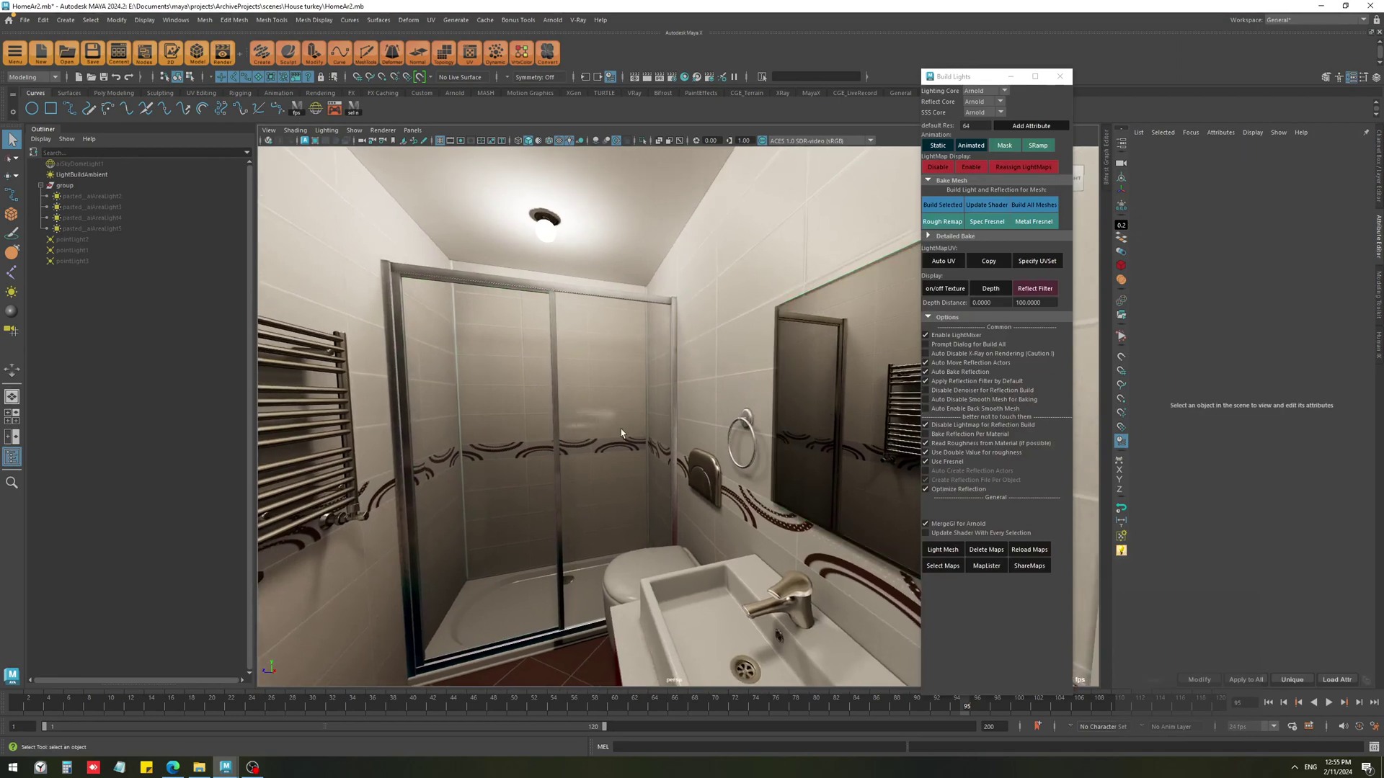
Select the shower door frame, look over the Share LightMaps and Share SSS options, and close Build Lights.
left_click(490, 351)
left_click(453, 280)
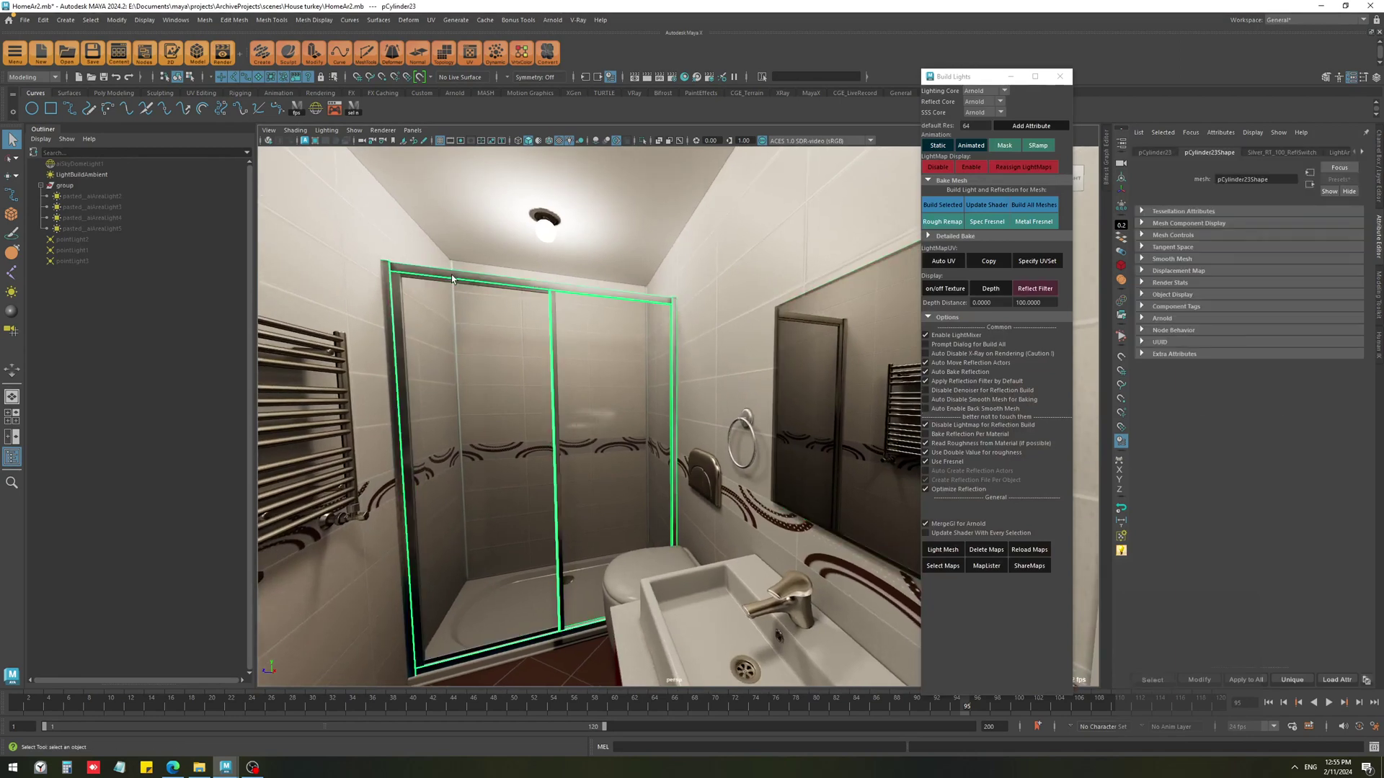
left_click(617, 276, "ctrl")
left_click(1029, 566)
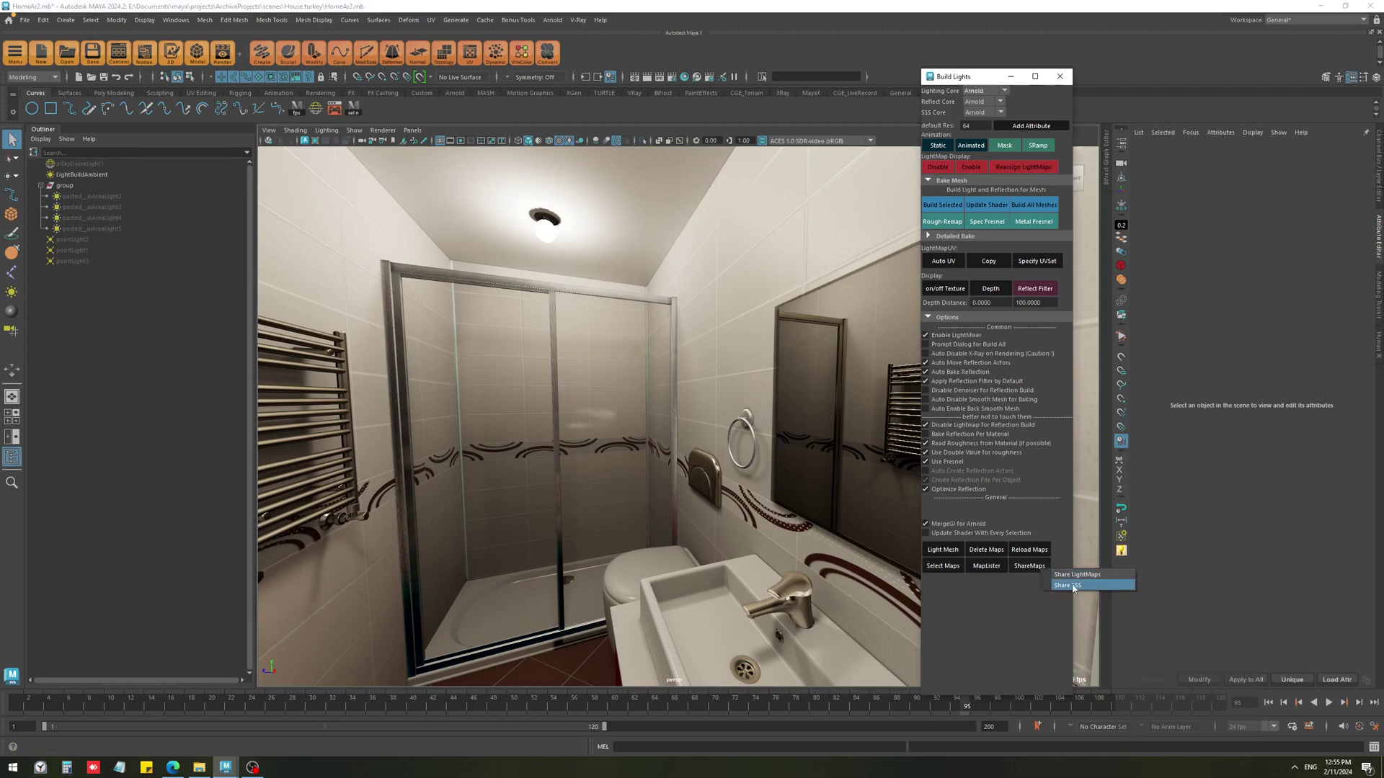
left_click(1085, 589)
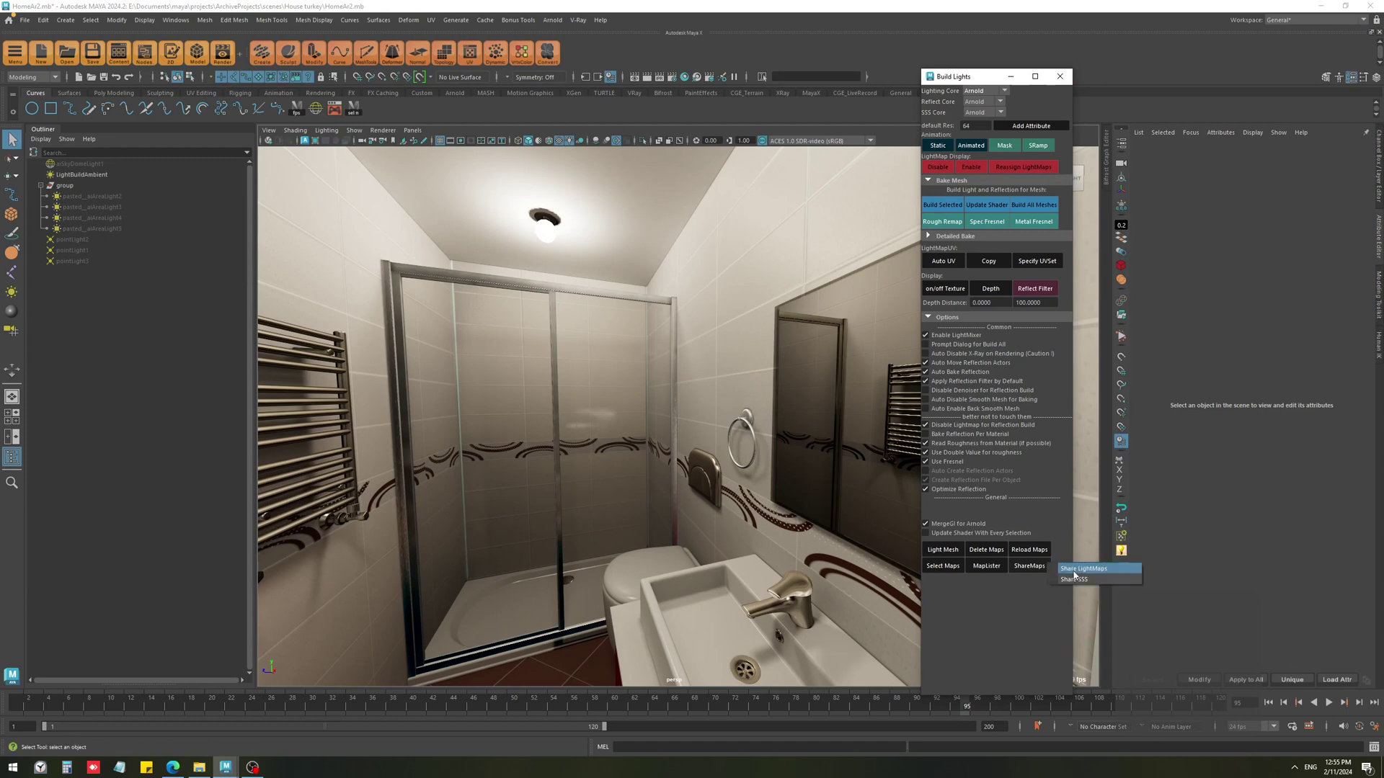
left_click(1058, 76)
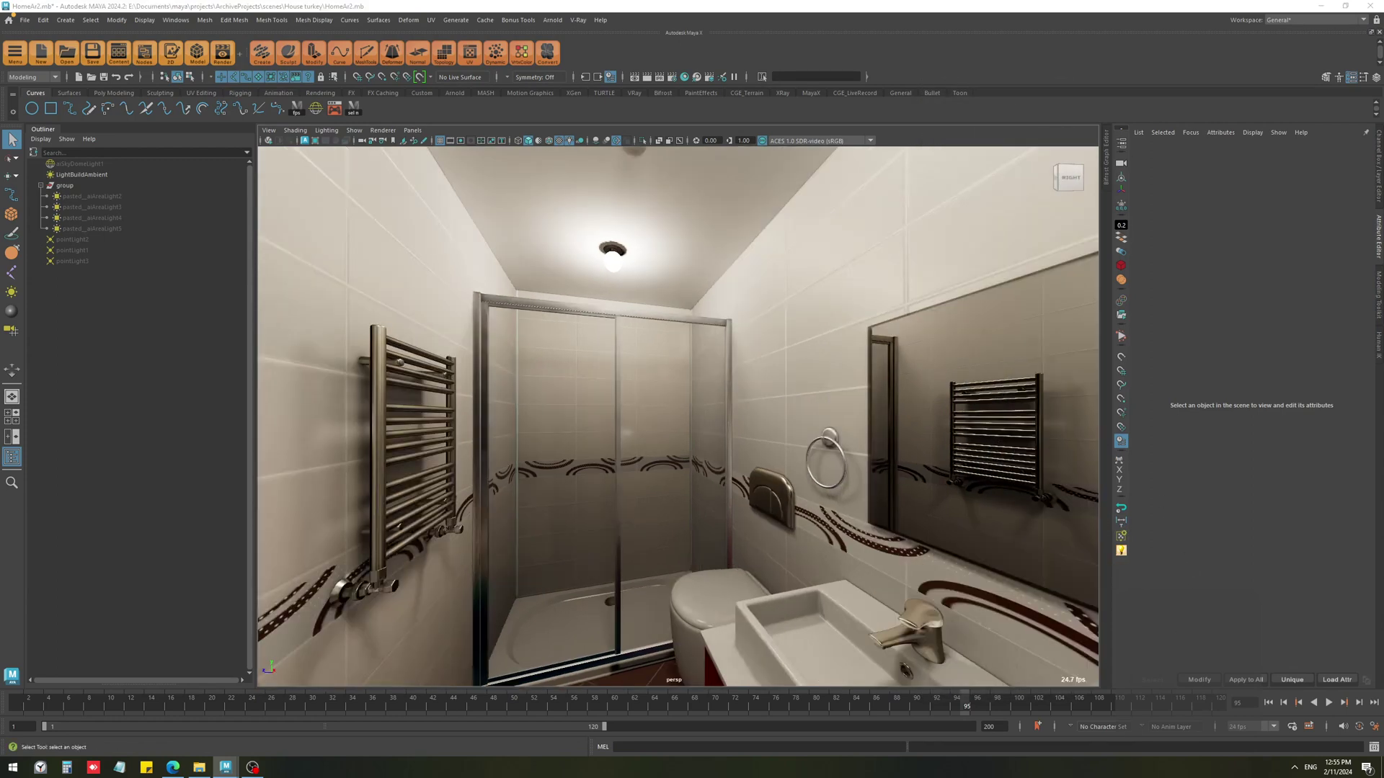
Compare the channel attributes of the two shower door frame parts, including Use Shared Lightmap, and view the cabin from different angles.
left_click_drag(678, 417, 844, 386, "alt")
left_click(816, 387)
key("ctrl+a")
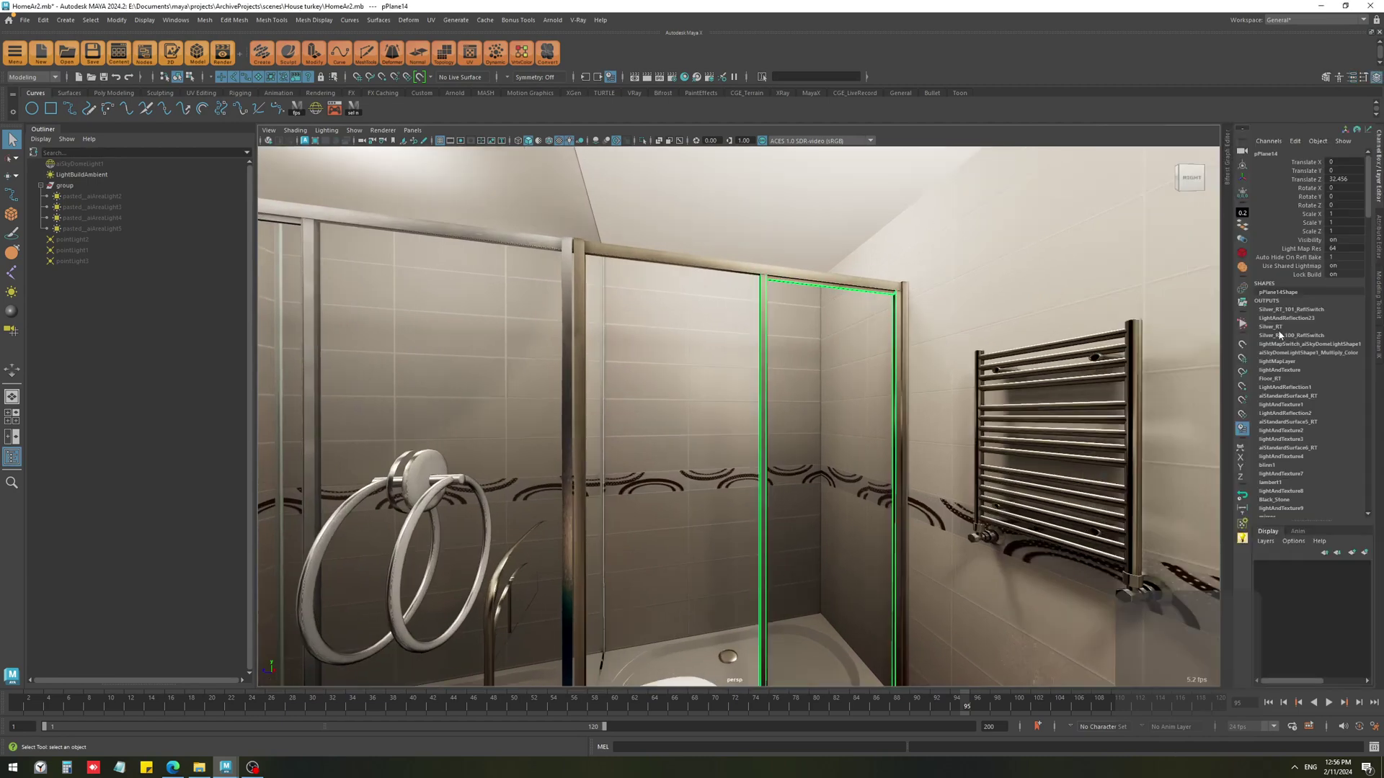
left_click(1309, 275)
left_click_drag(1010, 579, 782, 577, "alt")
middle_click_drag(822, 449, 771, 449, "alt")
left_click(718, 350)
left_click(641, 294)
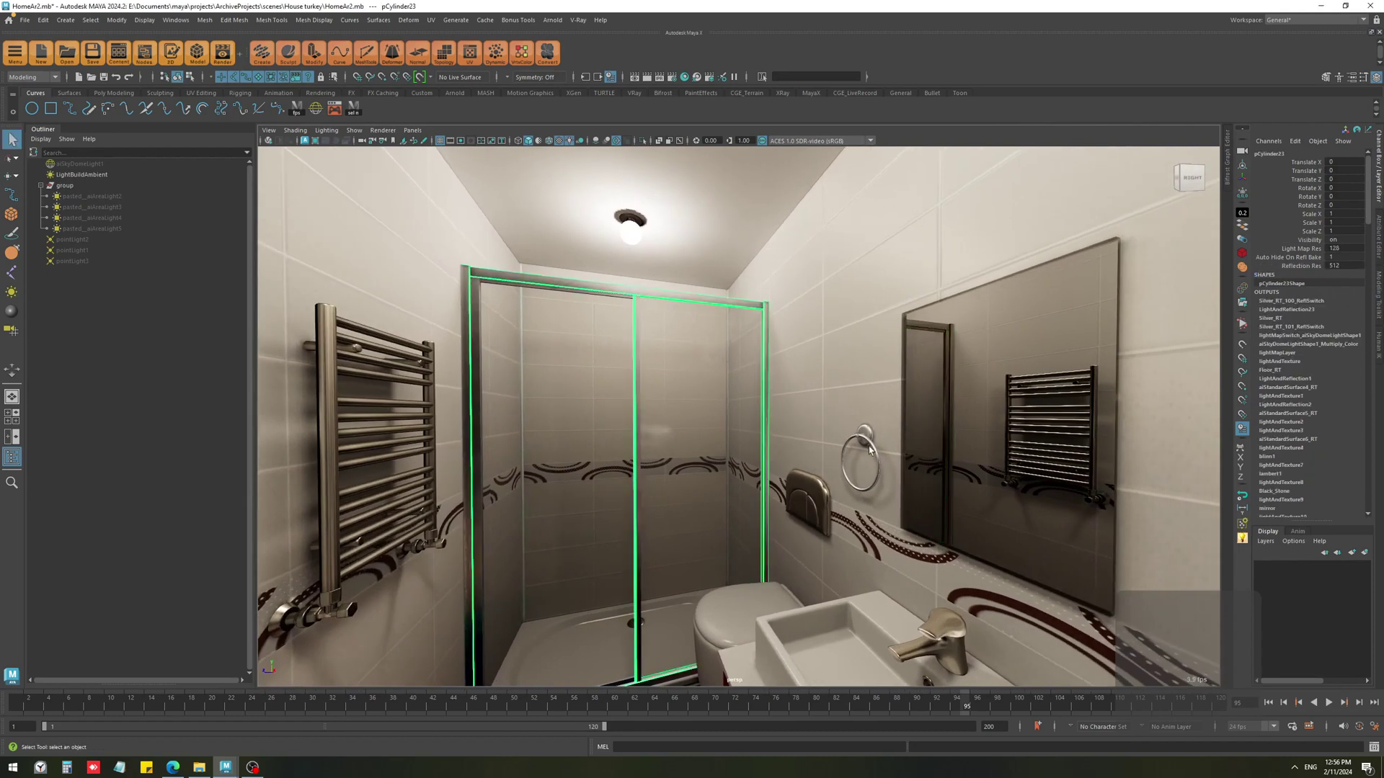
left_click_drag(979, 474, 881, 537, "alt")
scroll(881, 538, "down", 5)
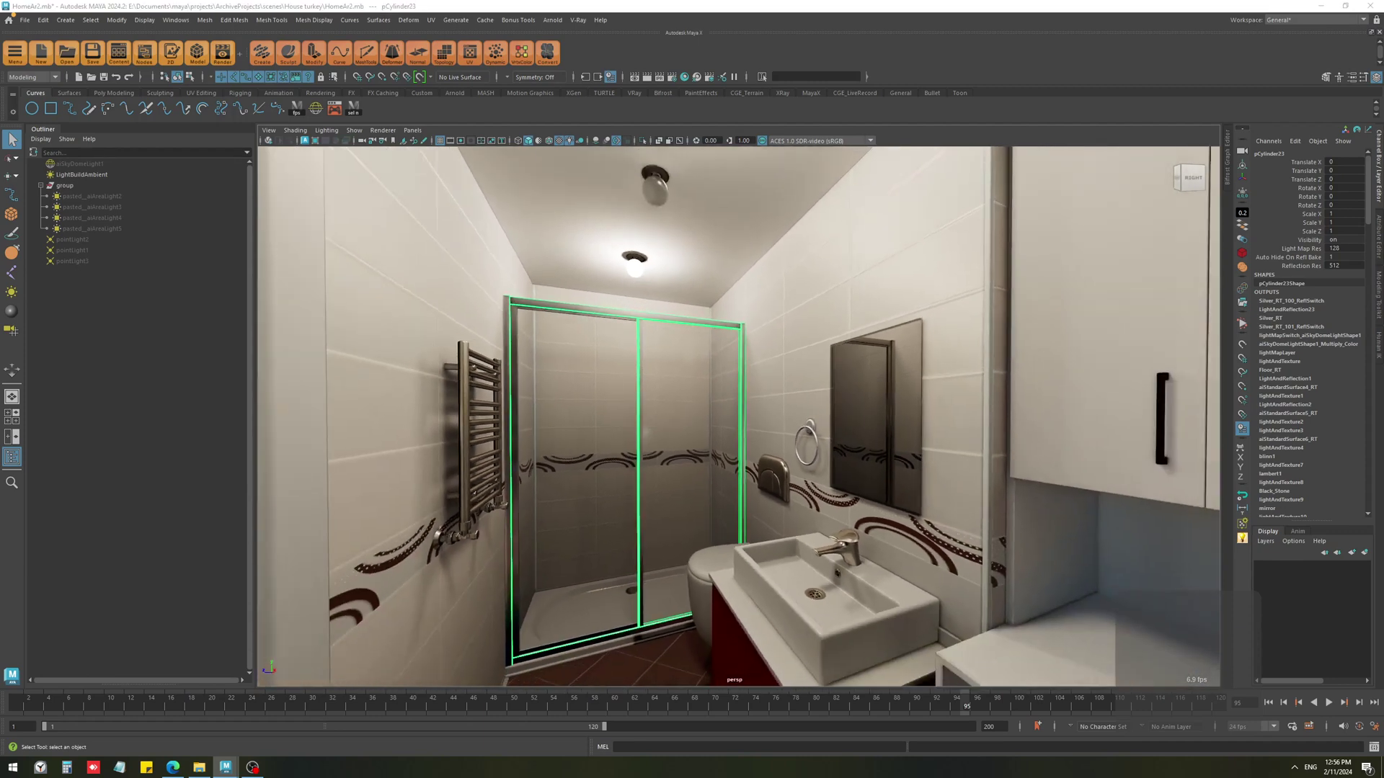
Lower the intensity of pointLight3 to 0 and raise it back to about 3040.
scroll(881, 537, "up", 5)
left_click(72, 239)
key("w")
left_click(86, 261)
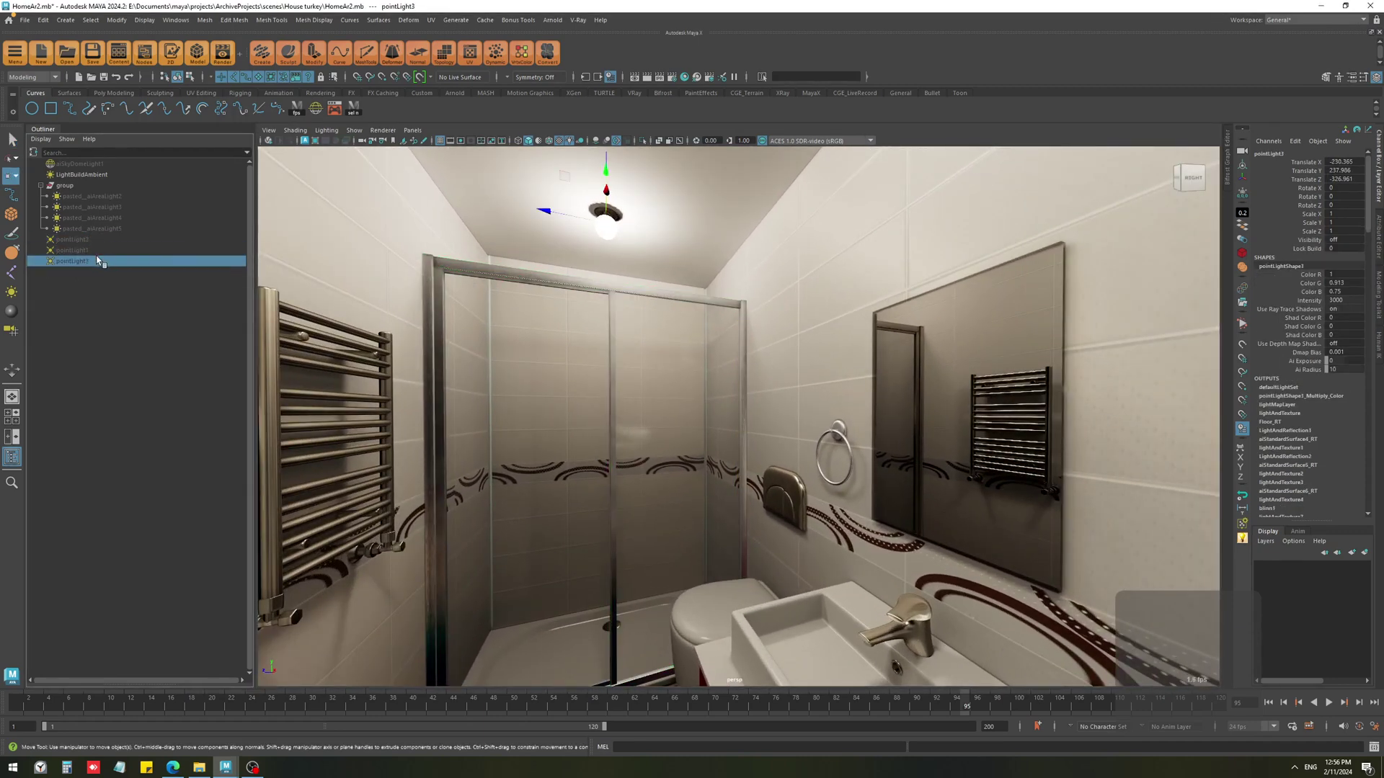
key("ctrl+a")
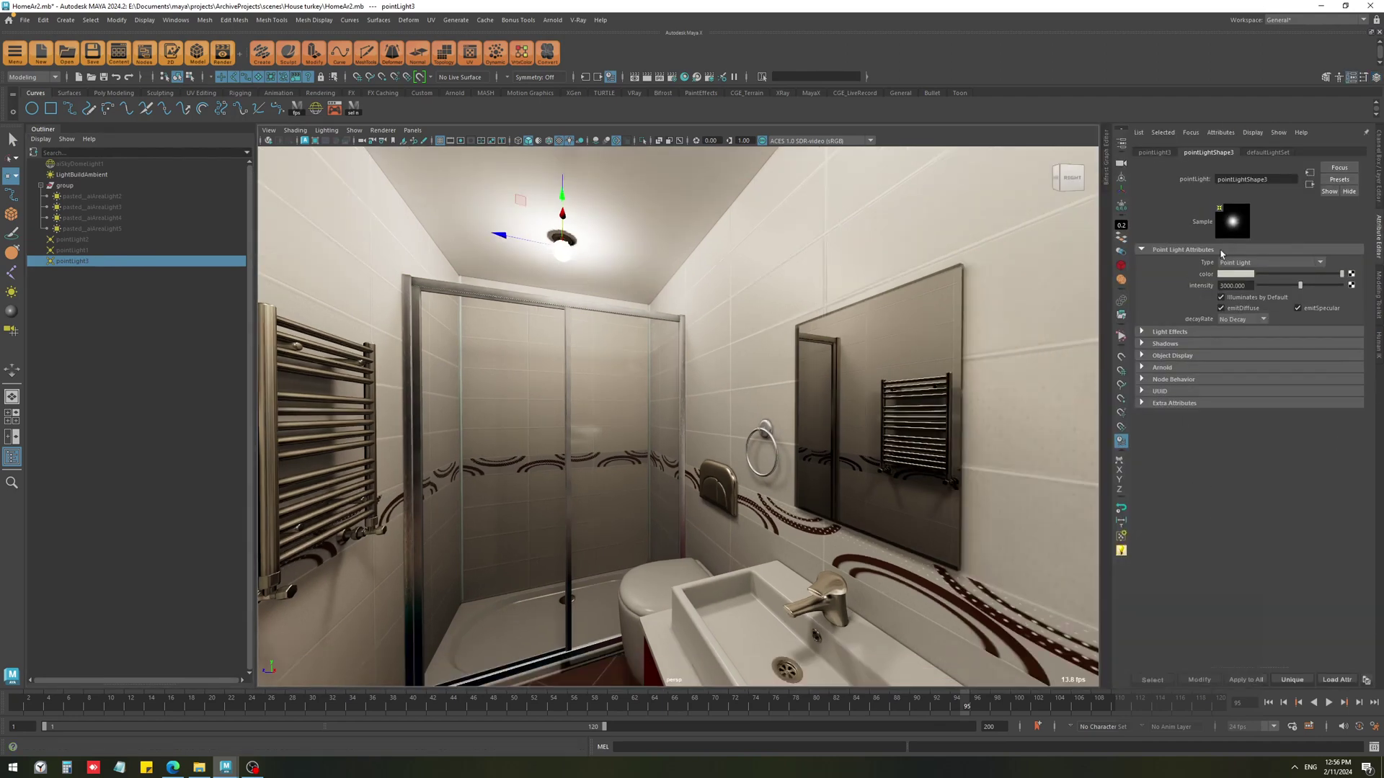
left_click_drag(1288, 290, 1258, 286)
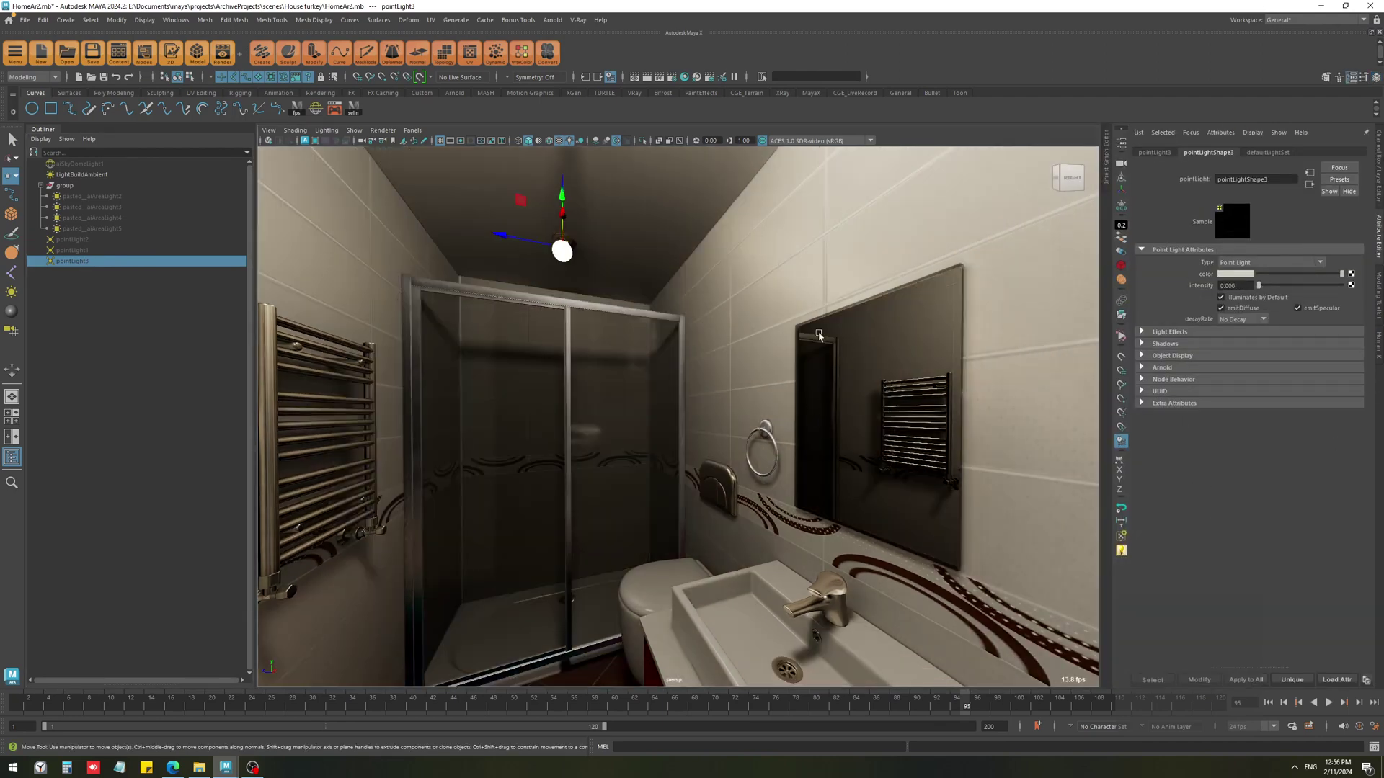
middle_click_drag(792, 476, 735, 241, "alt")
middle_click_drag(725, 326, 756, 454, "alt")
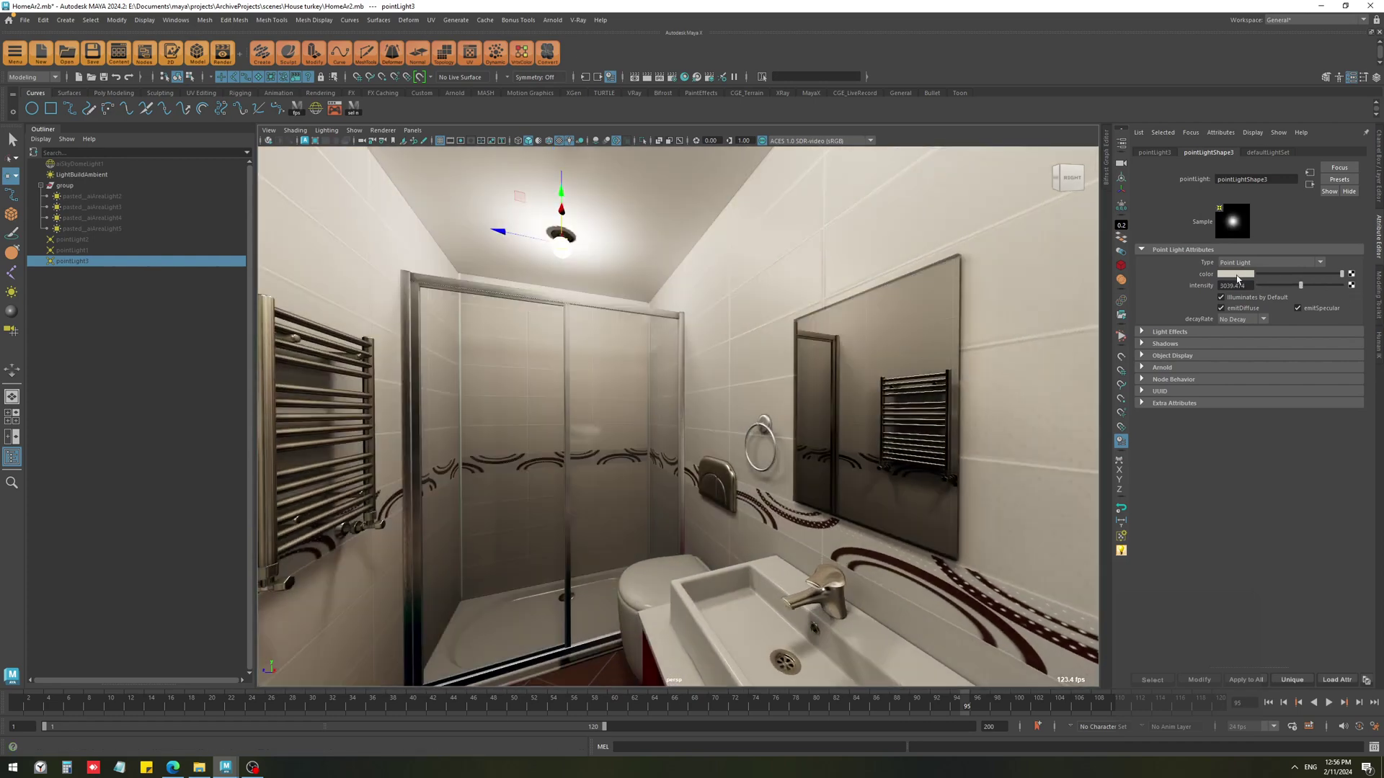
Change the colour of pointLight3 to magenta and view the shower and mirror under it.
left_click(1240, 274)
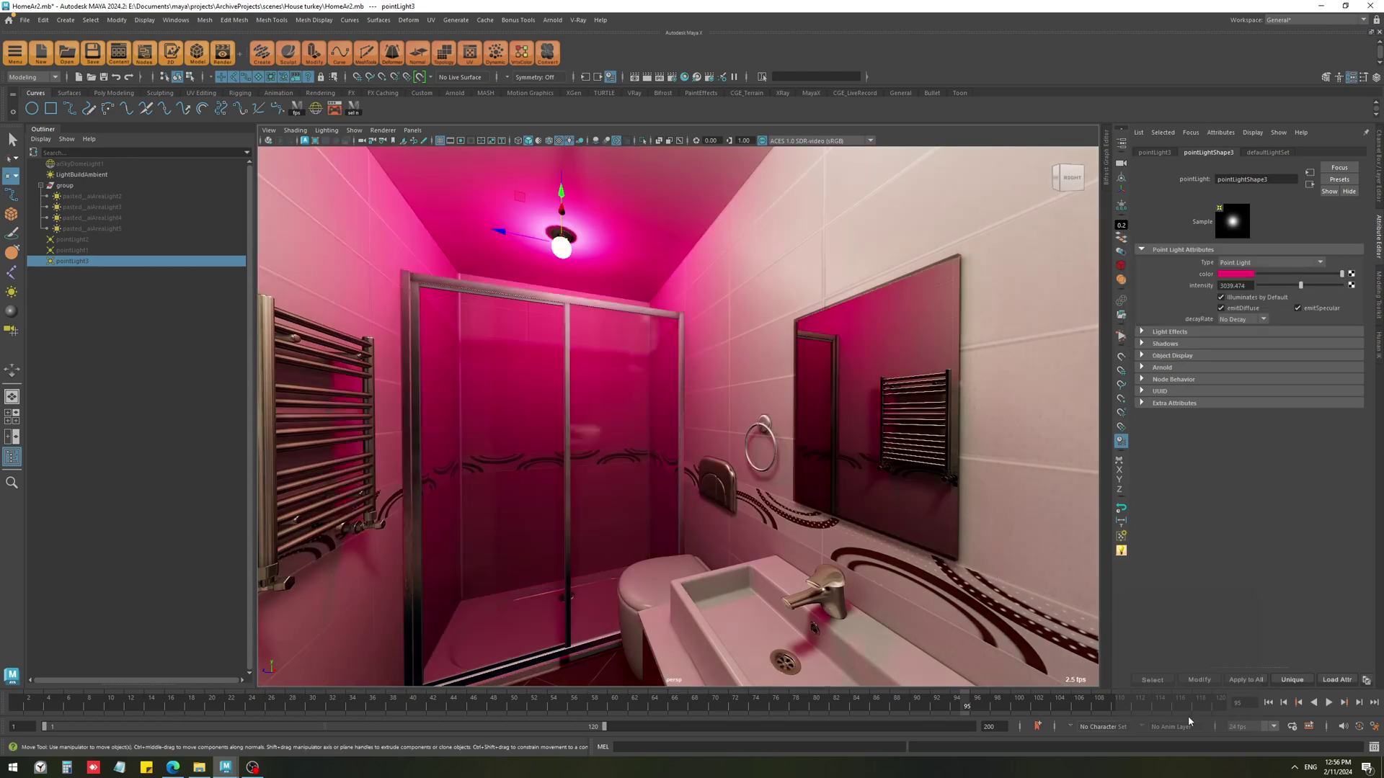
left_click_drag(677, 418, 555, 425, "alt")
middle_click_drag(555, 425, 605, 425, "alt")
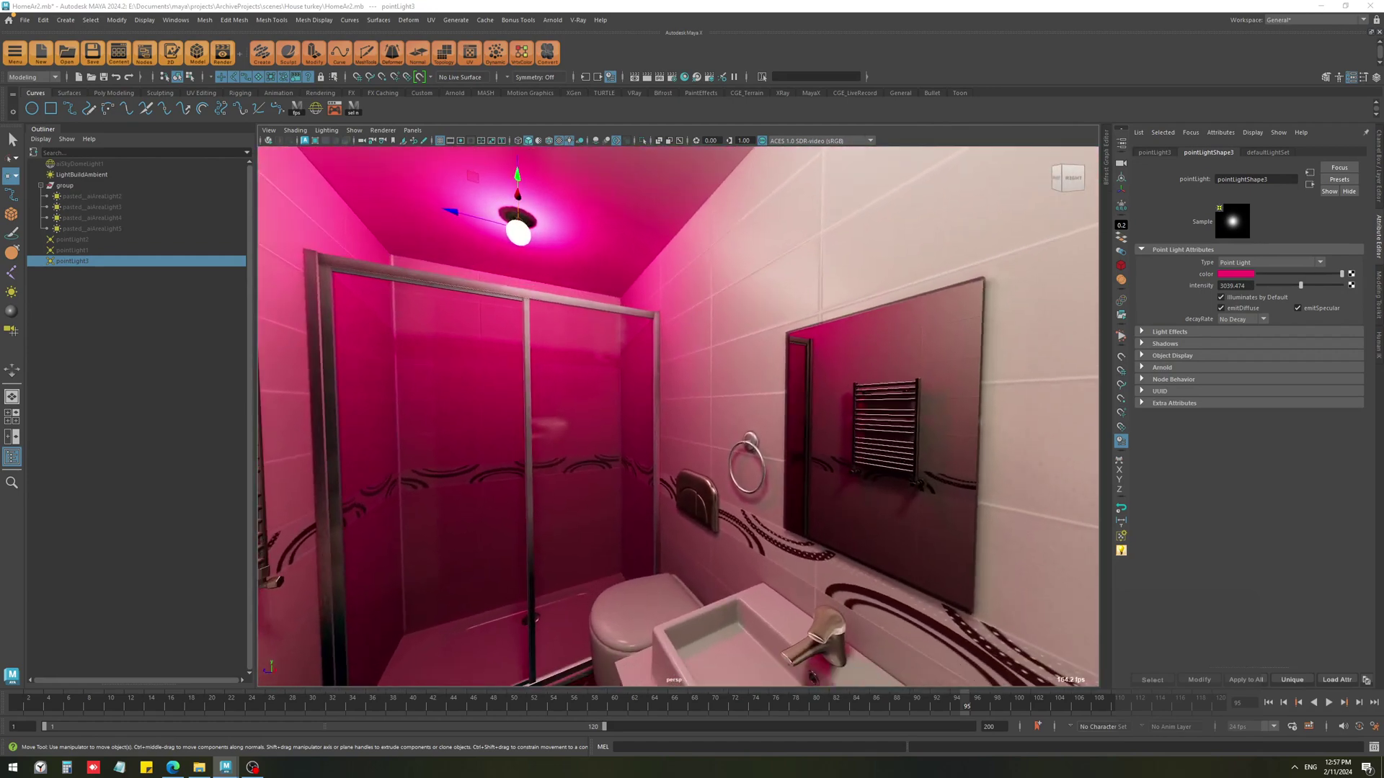
left_click_drag(678, 418, 713, 436, "alt")
Set the colour of pointLight3 to a neutral white.
left_click_drag(1307, 274, 1378, 301)
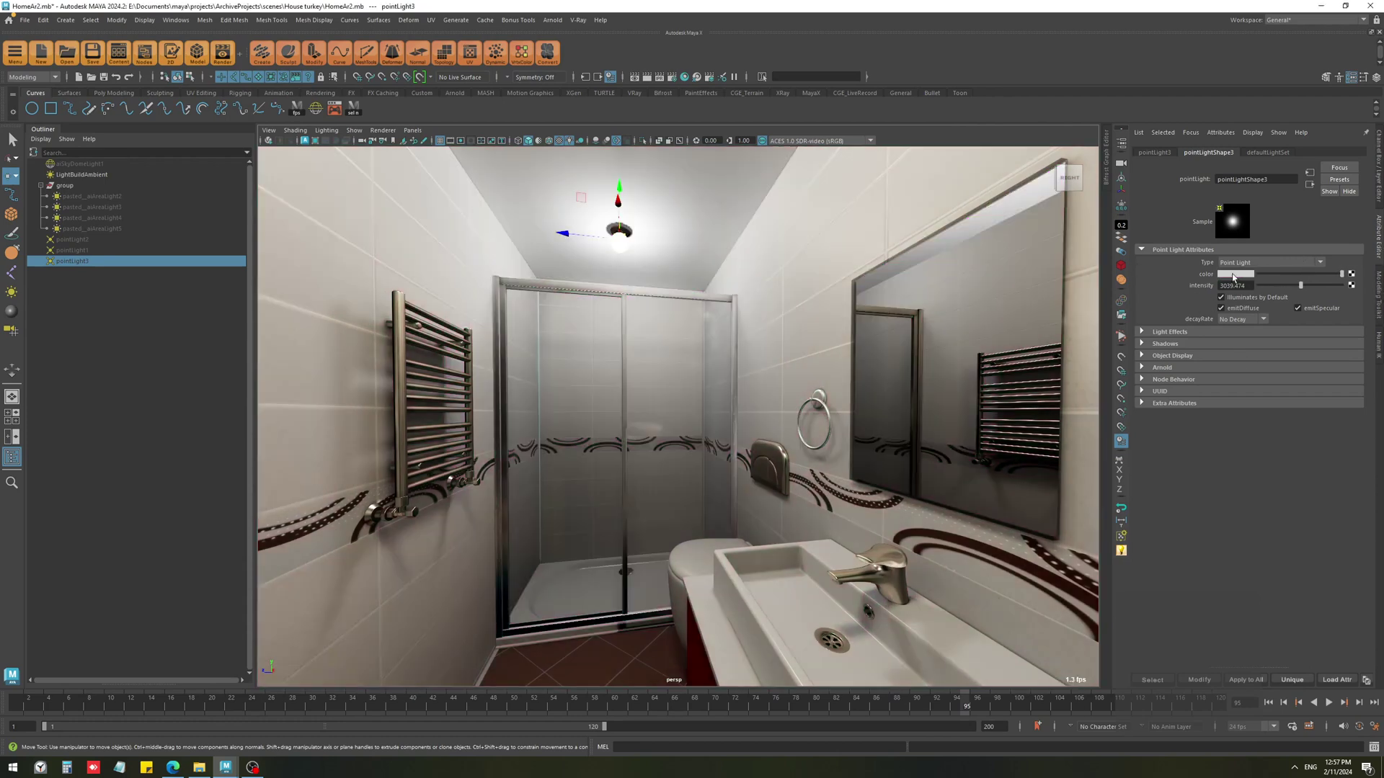
left_click(1233, 276)
left_click(1192, 310)
left_click(1234, 322)
left_click(1184, 311)
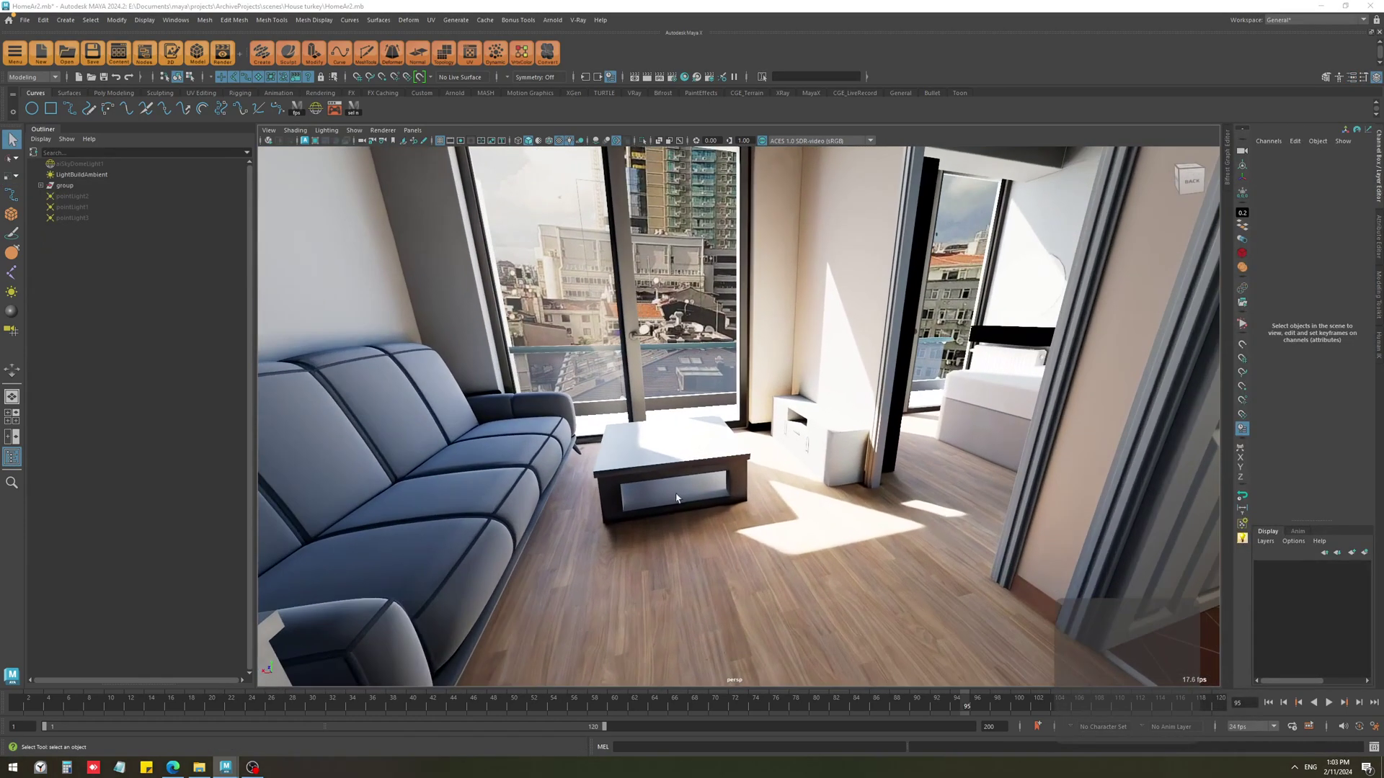
Open Build Lights in the living room scene, check the floor mesh and view the coffee table up close.
left_click(707, 463)
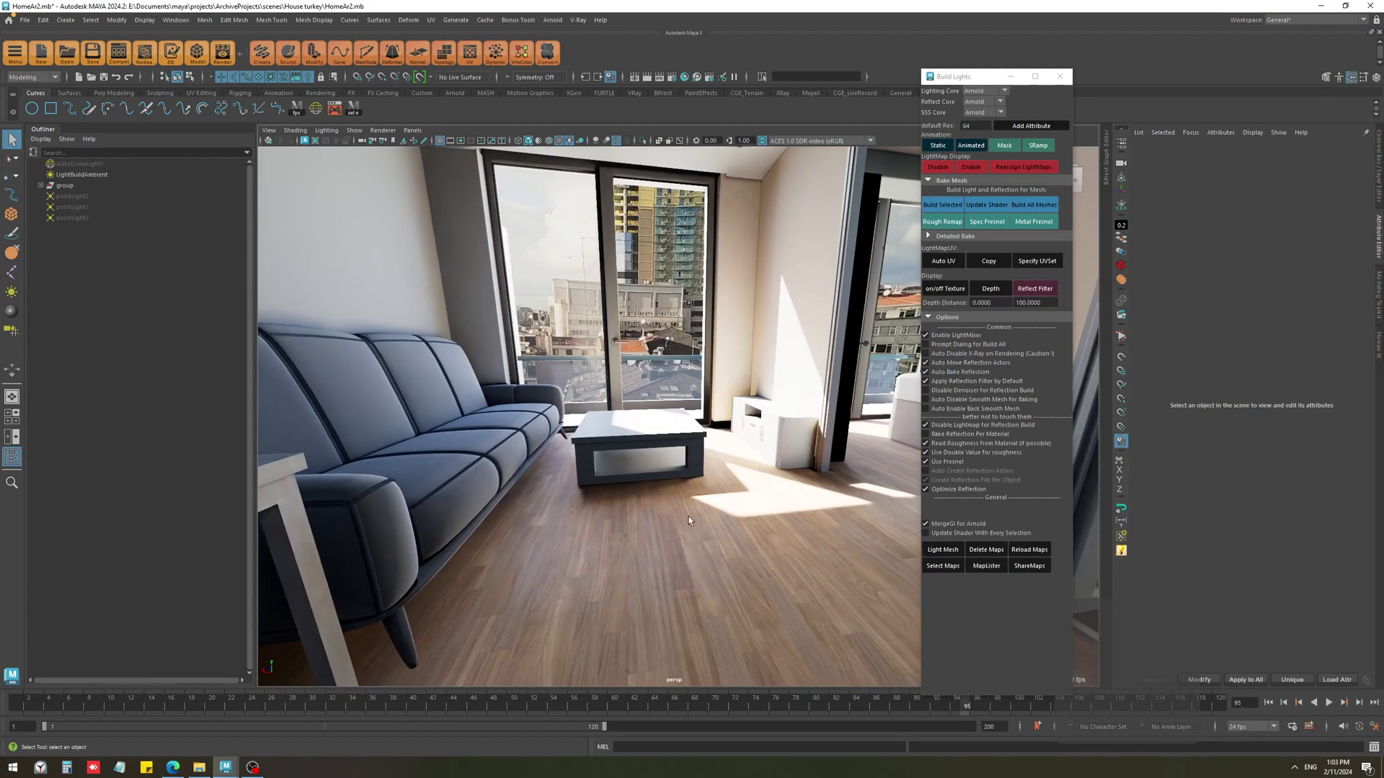
left_click_drag(690, 517, 733, 529, "alt")
left_click(697, 584)
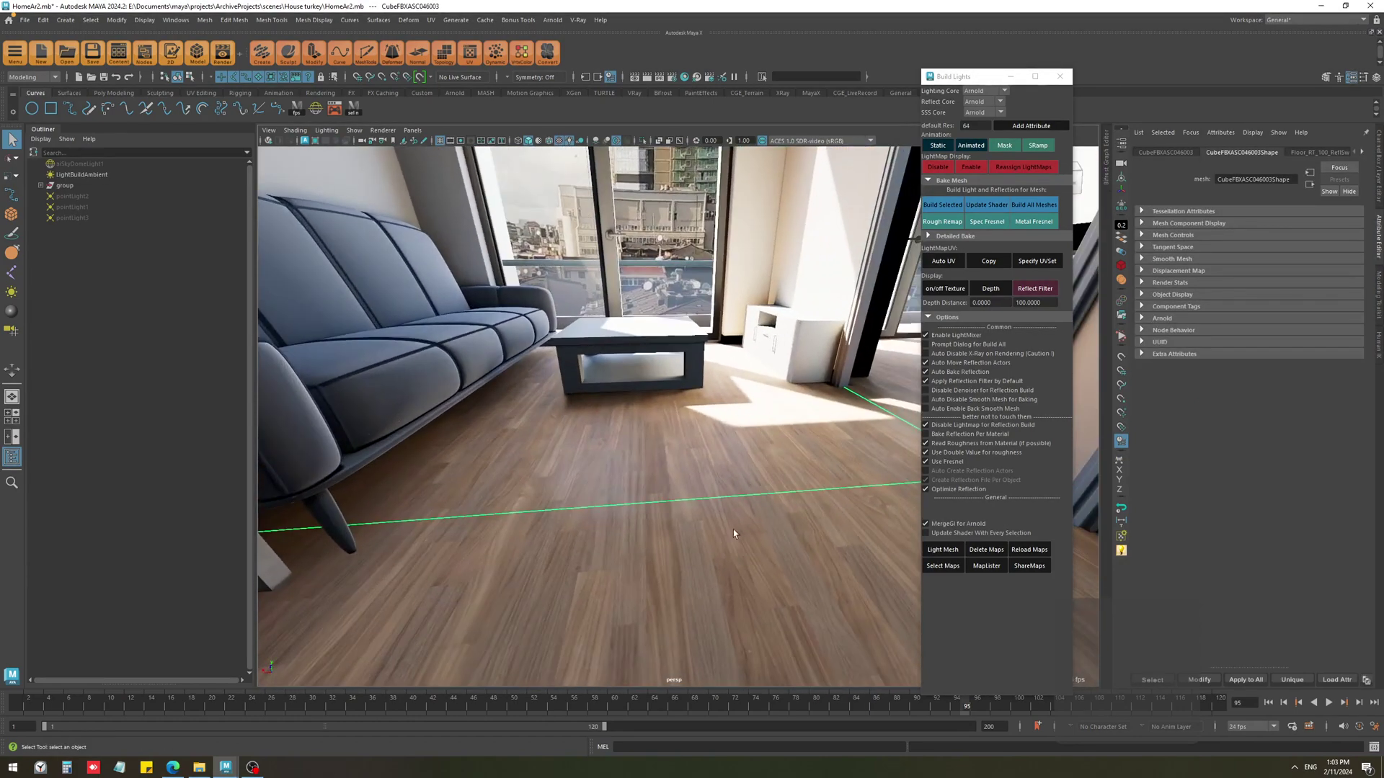
left_click(640, 471, "ctrl")
middle_click_drag(640, 476, 666, 612, "alt")
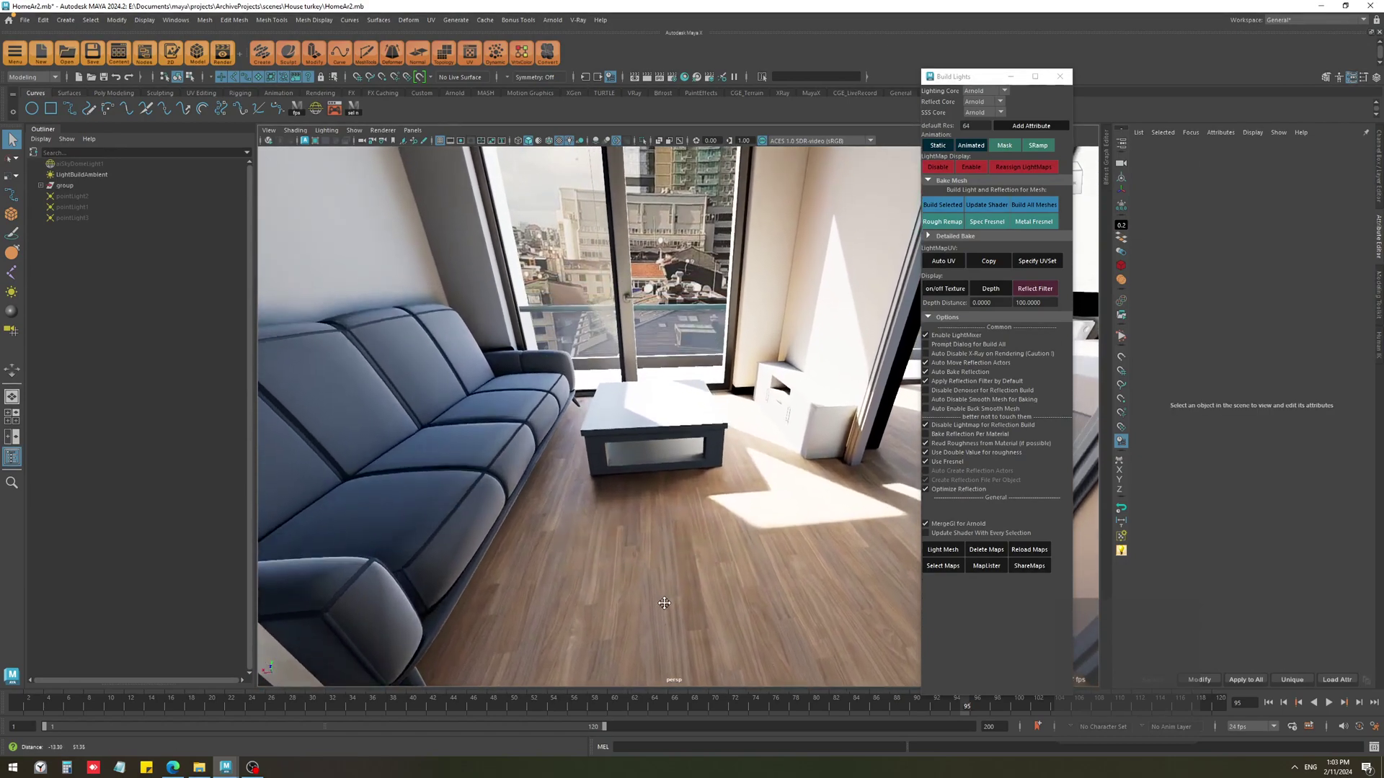
right_click_drag(667, 613, 767, 637, "alt")
left_click_drag(767, 638, 703, 569, "alt")
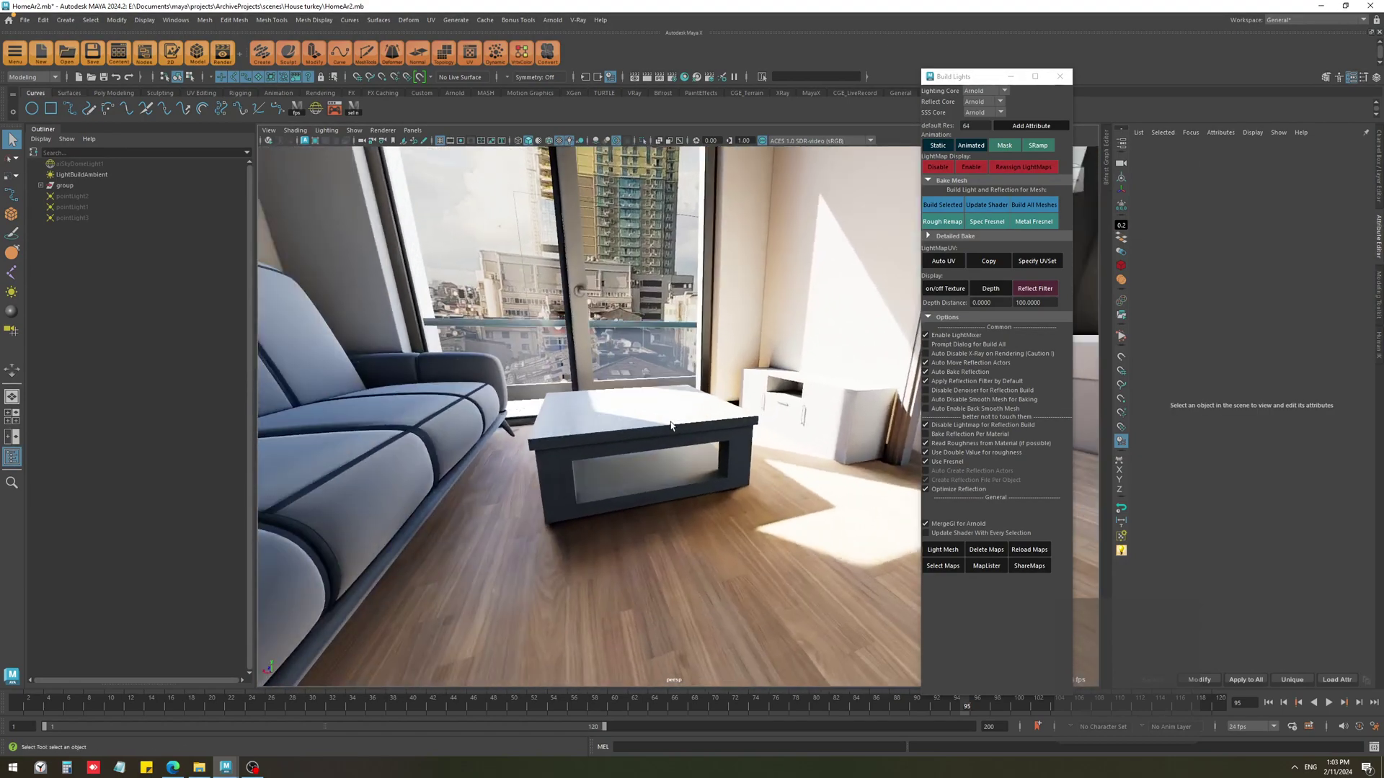
Duplicate the coffee table with its lightmap and raise the copy directly above the original.
left_click(663, 451)
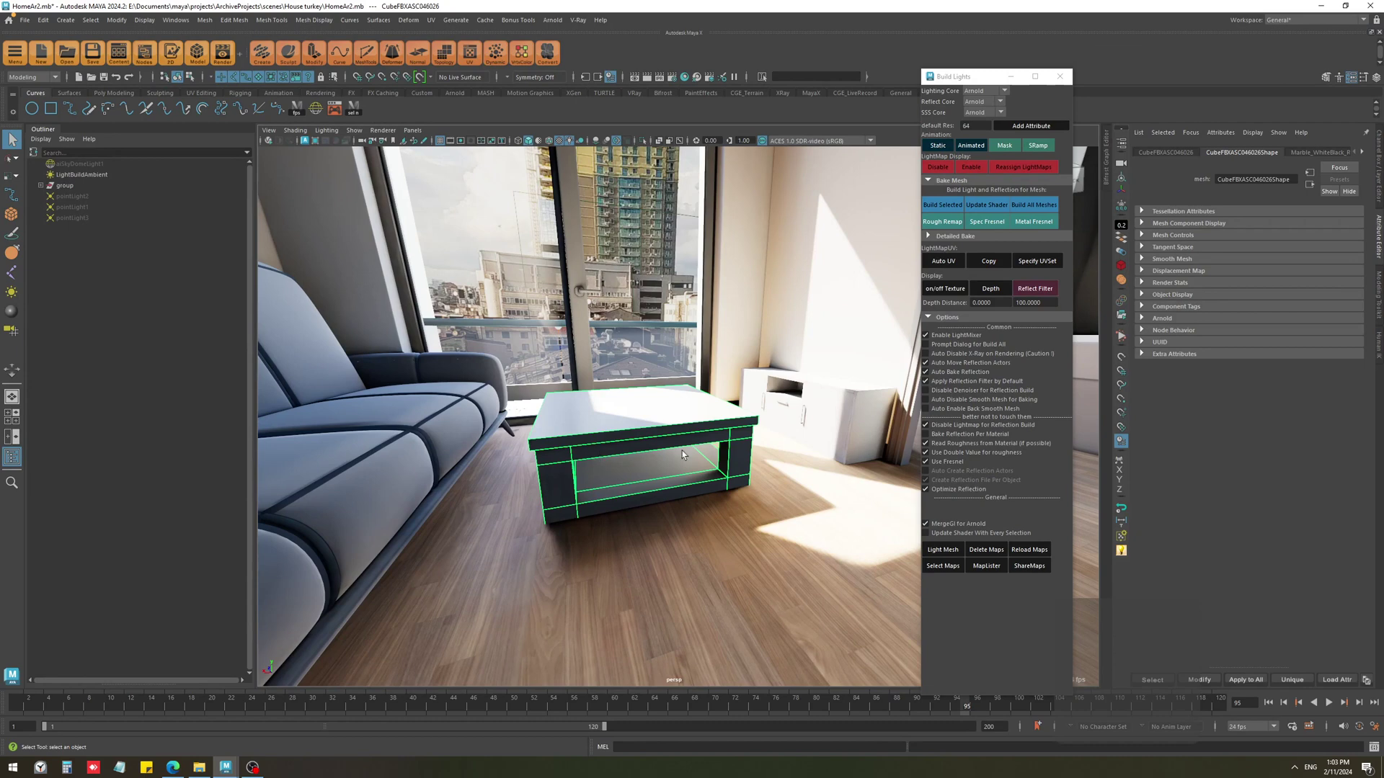
key("w")
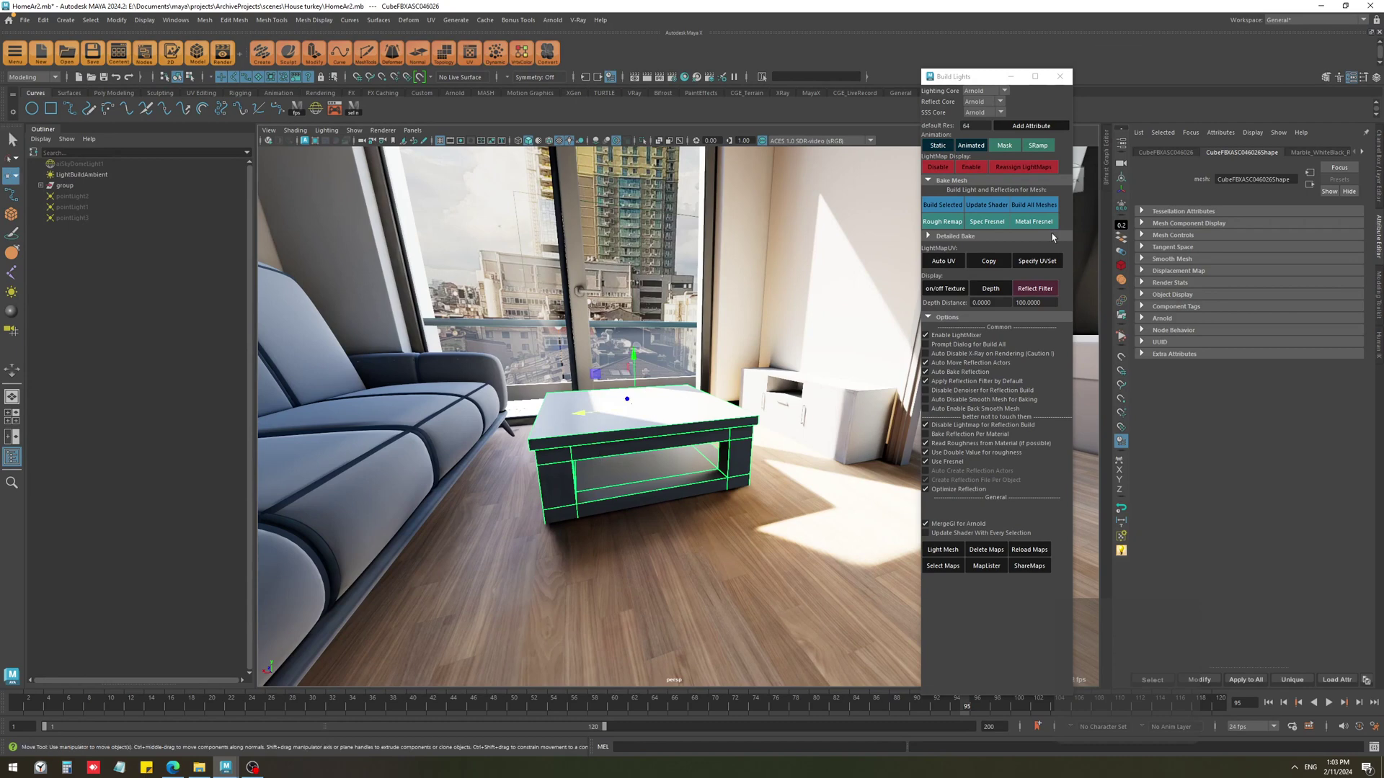
key("ctrl+d")
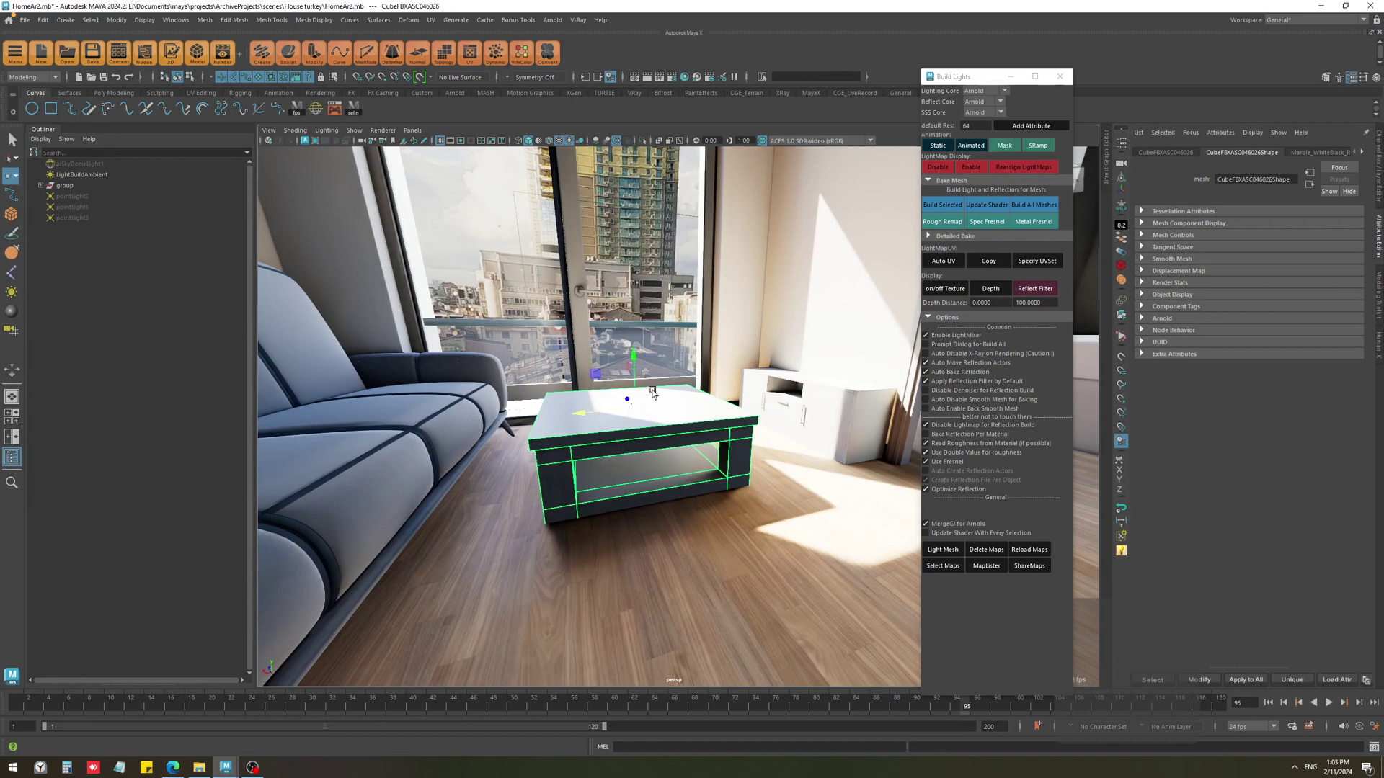
left_click_drag(635, 358, 638, 269)
key("ctrl+z")
left_click_drag(635, 353, 636, 276)
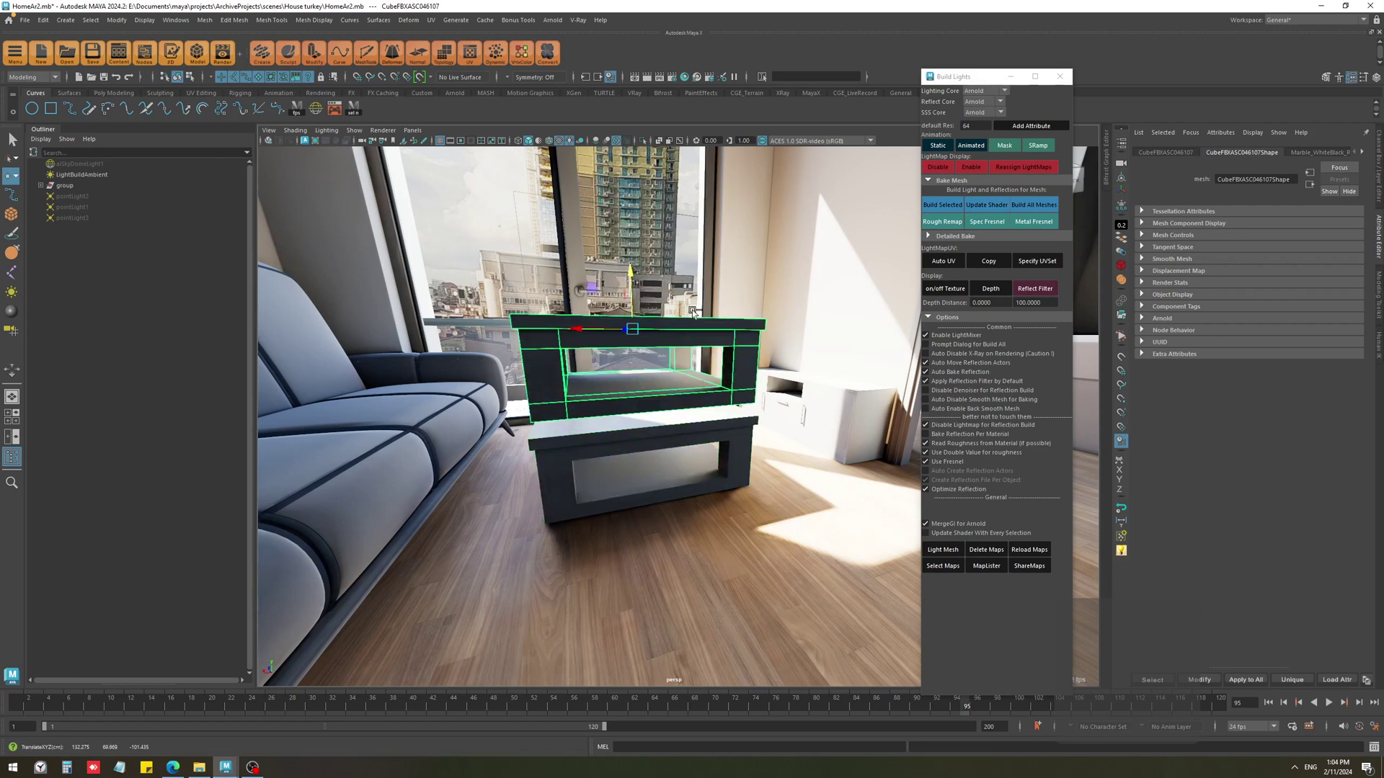
left_click(777, 466)
left_click_drag(640, 369, 613, 422, "alt")
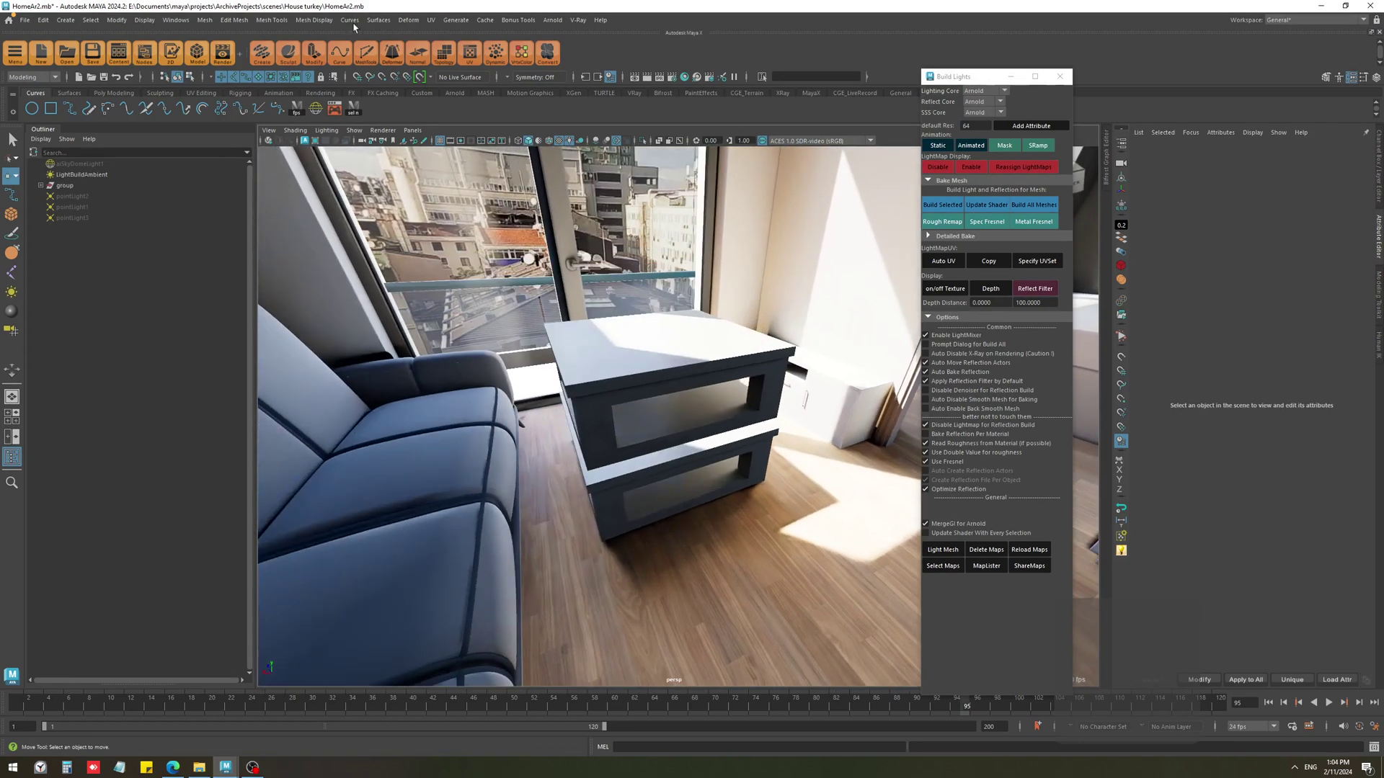
Look up the Duplicate With Lightmap command among the Custom Scripts in the Hotkey Editor and close the editor.
left_click(143, 16)
mouse_move(234, 144)
left_click(328, 159)
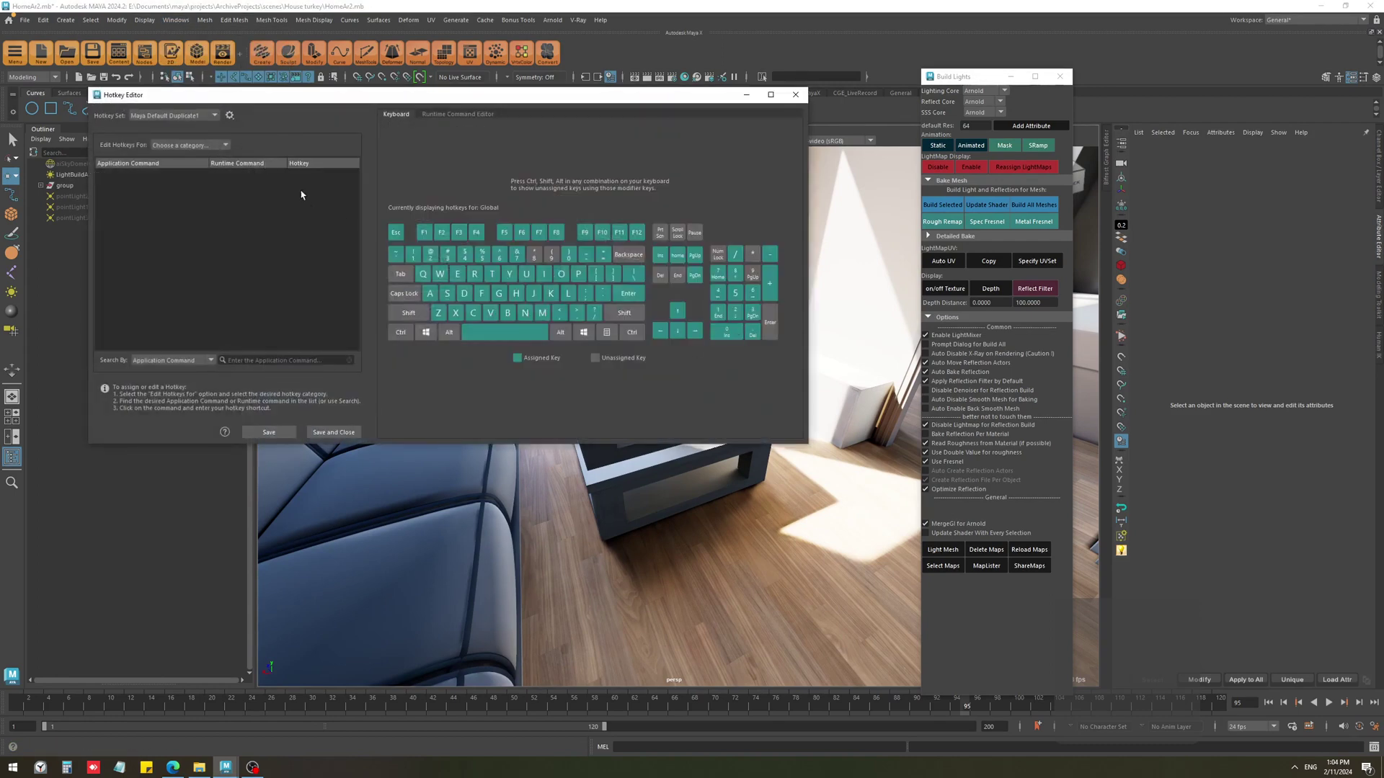
left_click(190, 145)
left_click(187, 186)
left_click(106, 200)
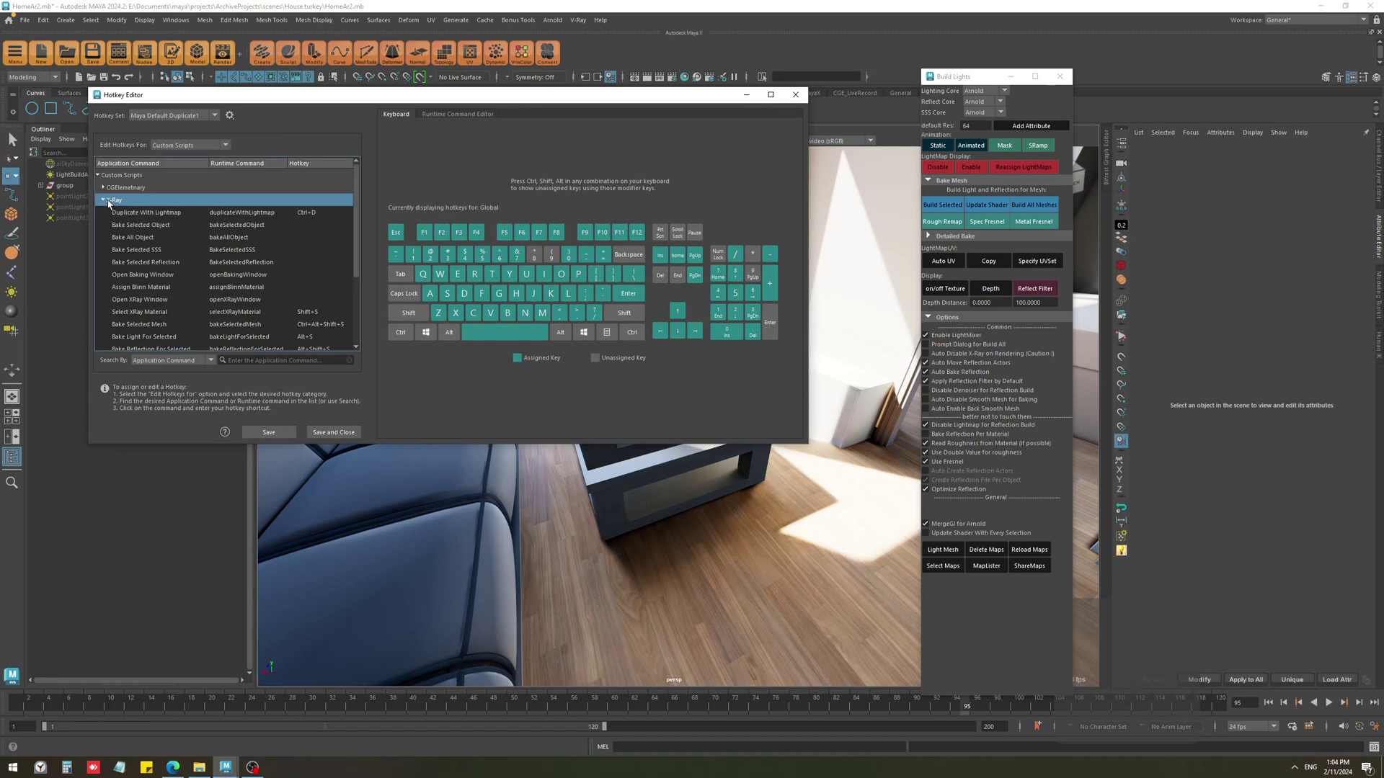
left_click(131, 216)
left_click(795, 95)
Move the duplicated coffee table around and place it just above the original.
left_click(624, 357)
left_click_drag(643, 360, 591, 314)
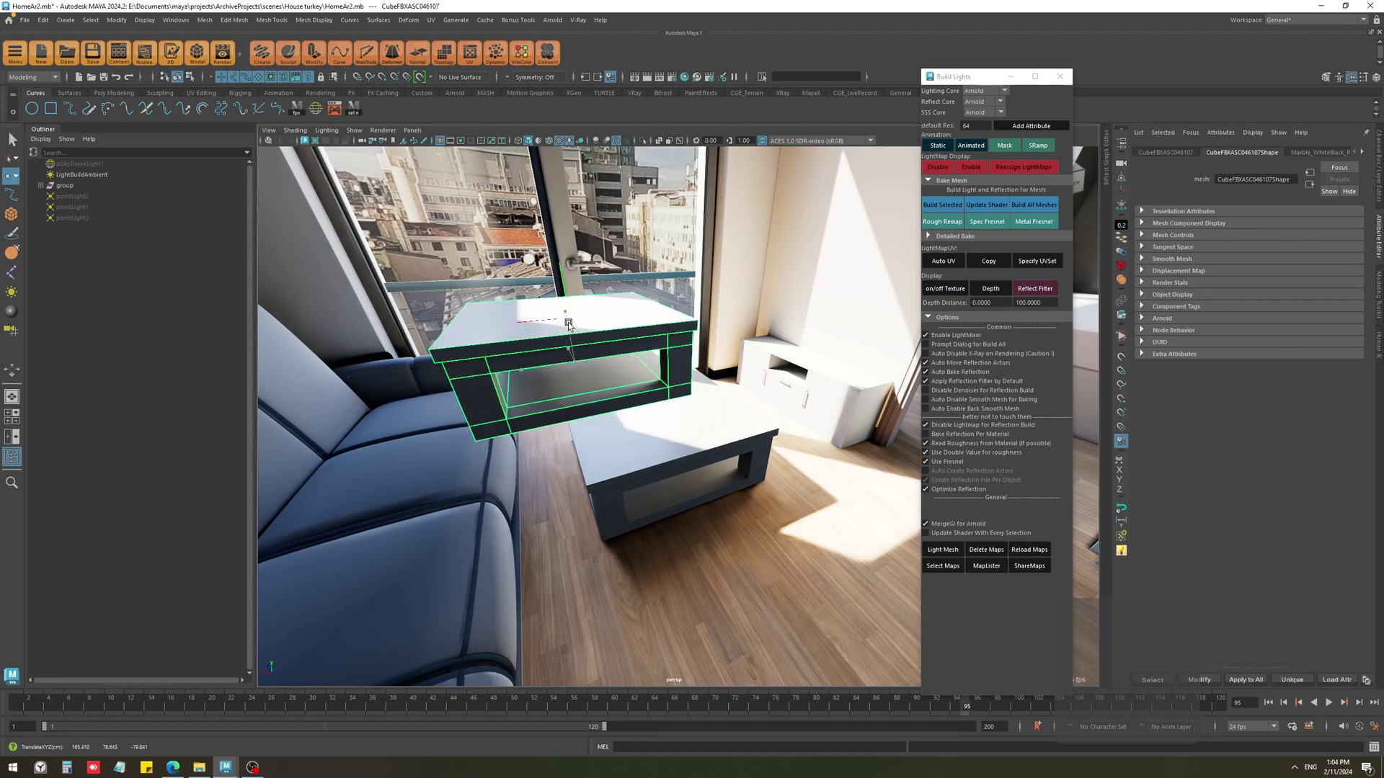
key("ctrl+z")
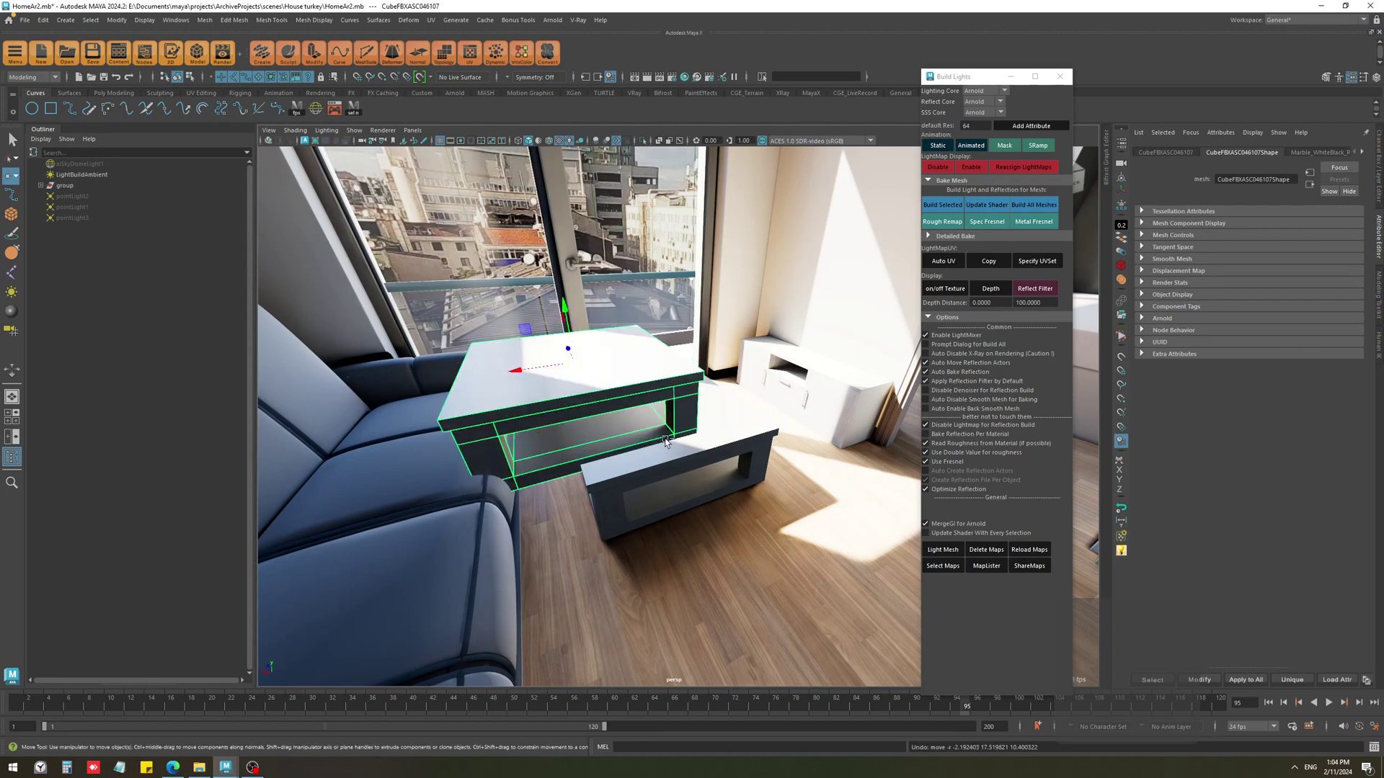
left_click_drag(573, 355, 618, 310)
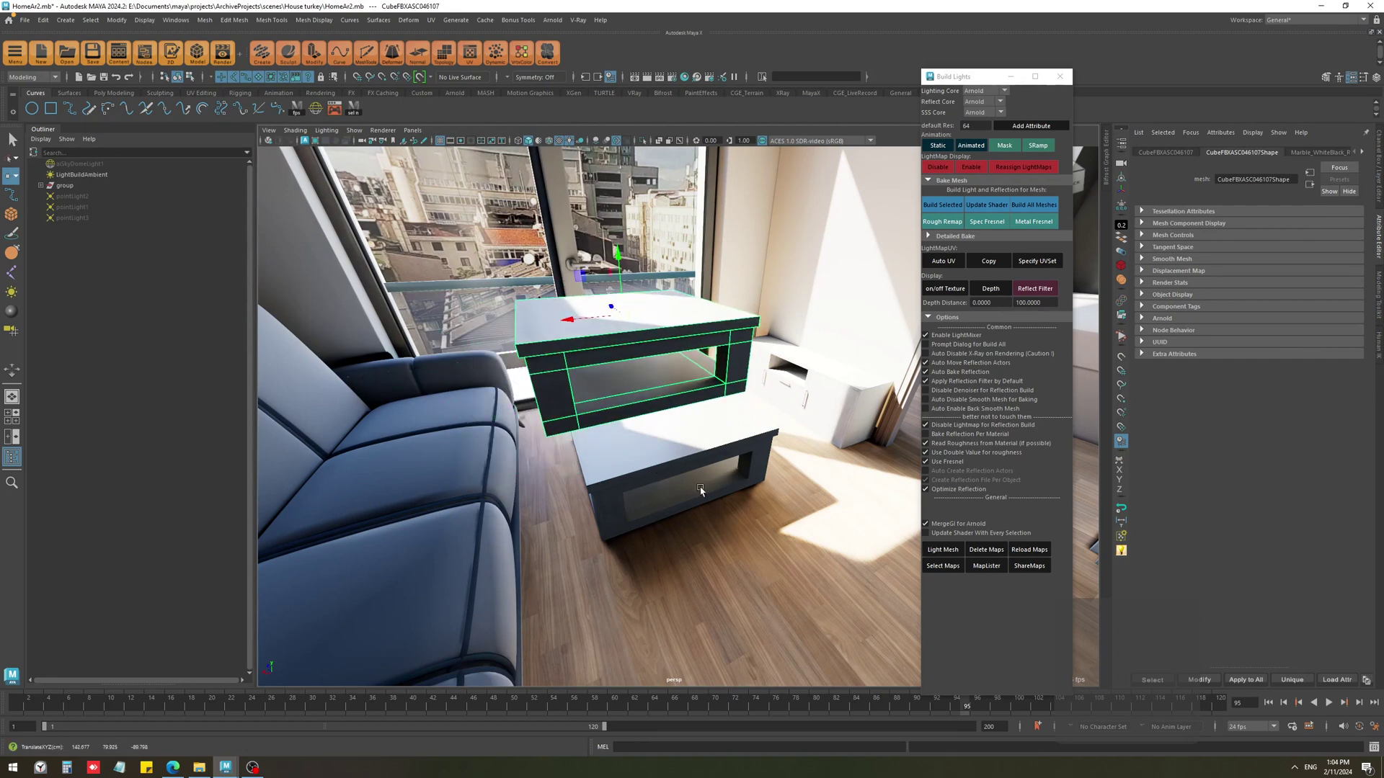
left_click(707, 465)
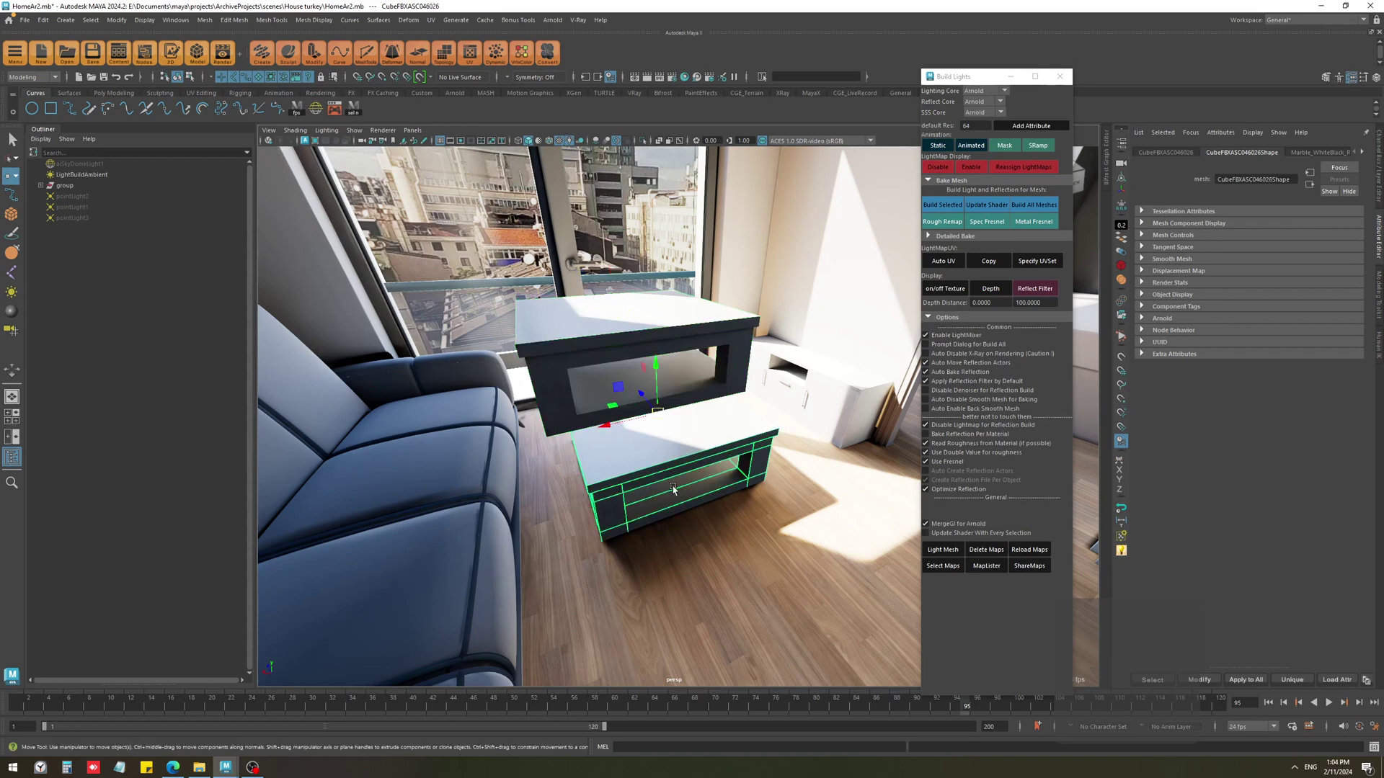
left_click(651, 341)
left_click_drag(627, 315, 642, 331)
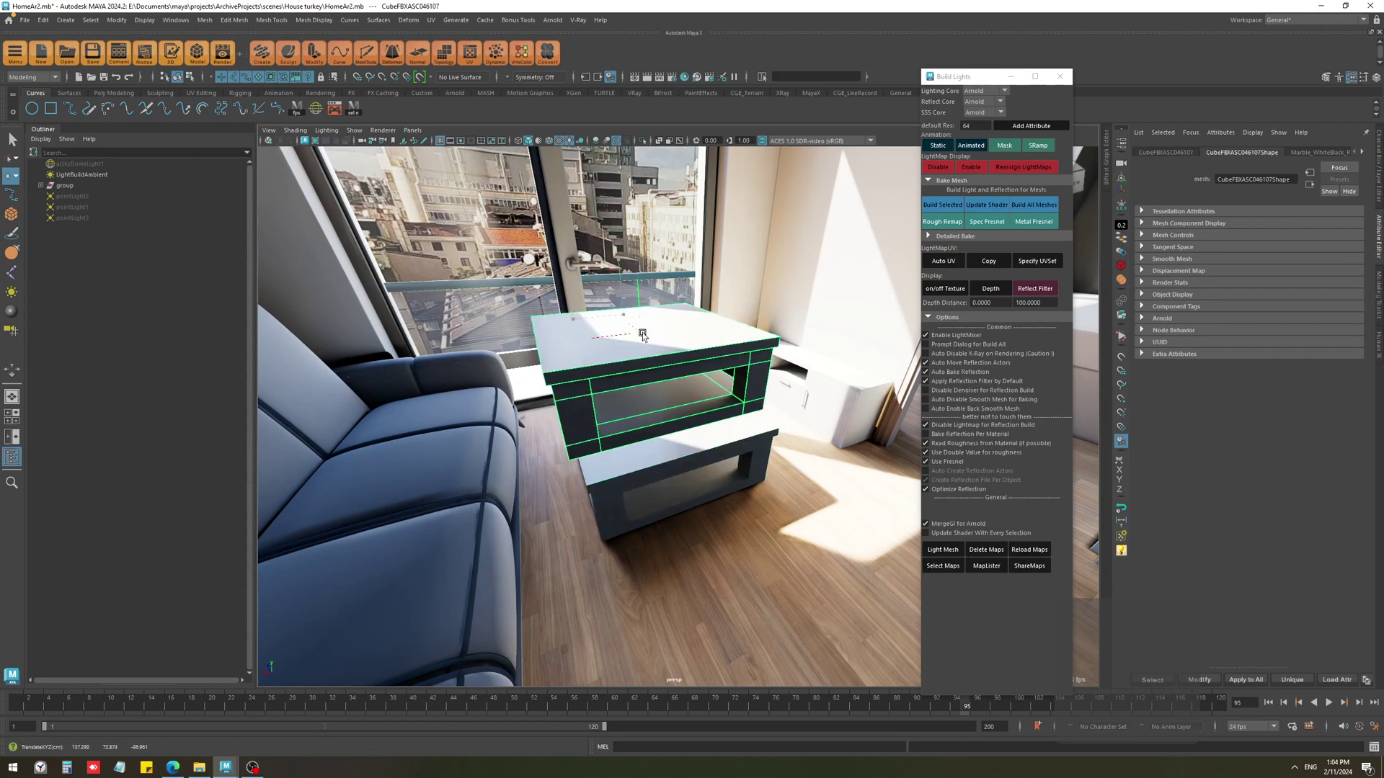
Share lightmaps between the two coffee tables and show the channel attributes of the upper copy.
left_click(690, 476)
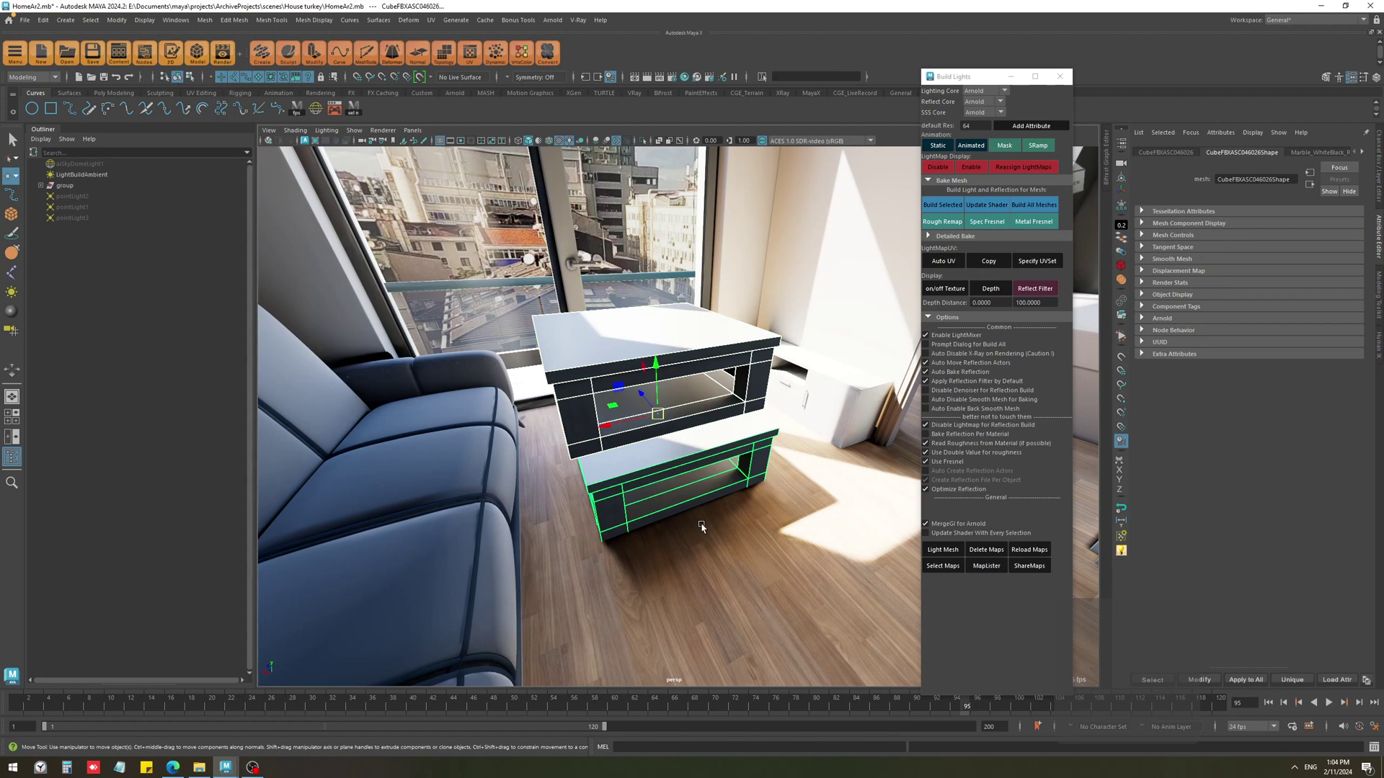
left_click(1037, 568)
left_click(1072, 570)
left_click(647, 407)
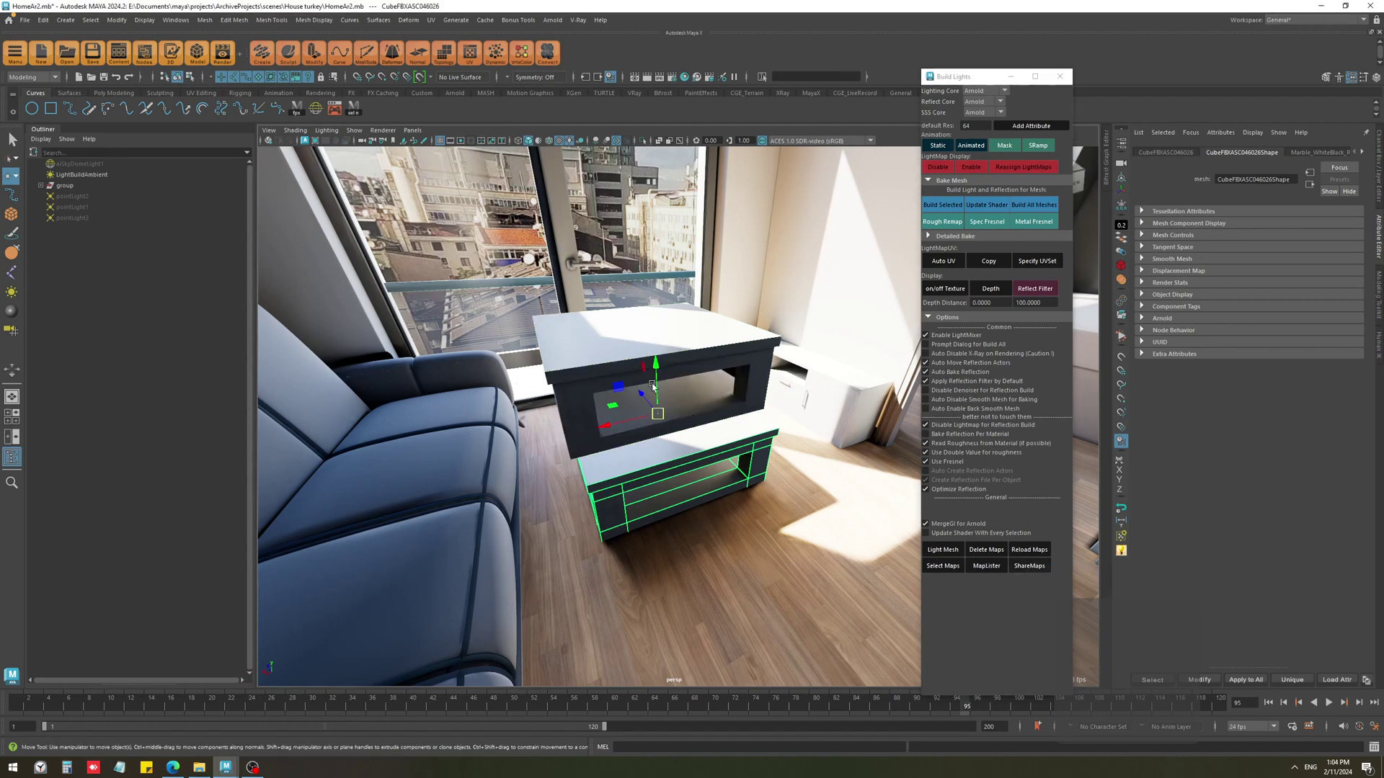
left_click(723, 350)
key("ctrl+a")
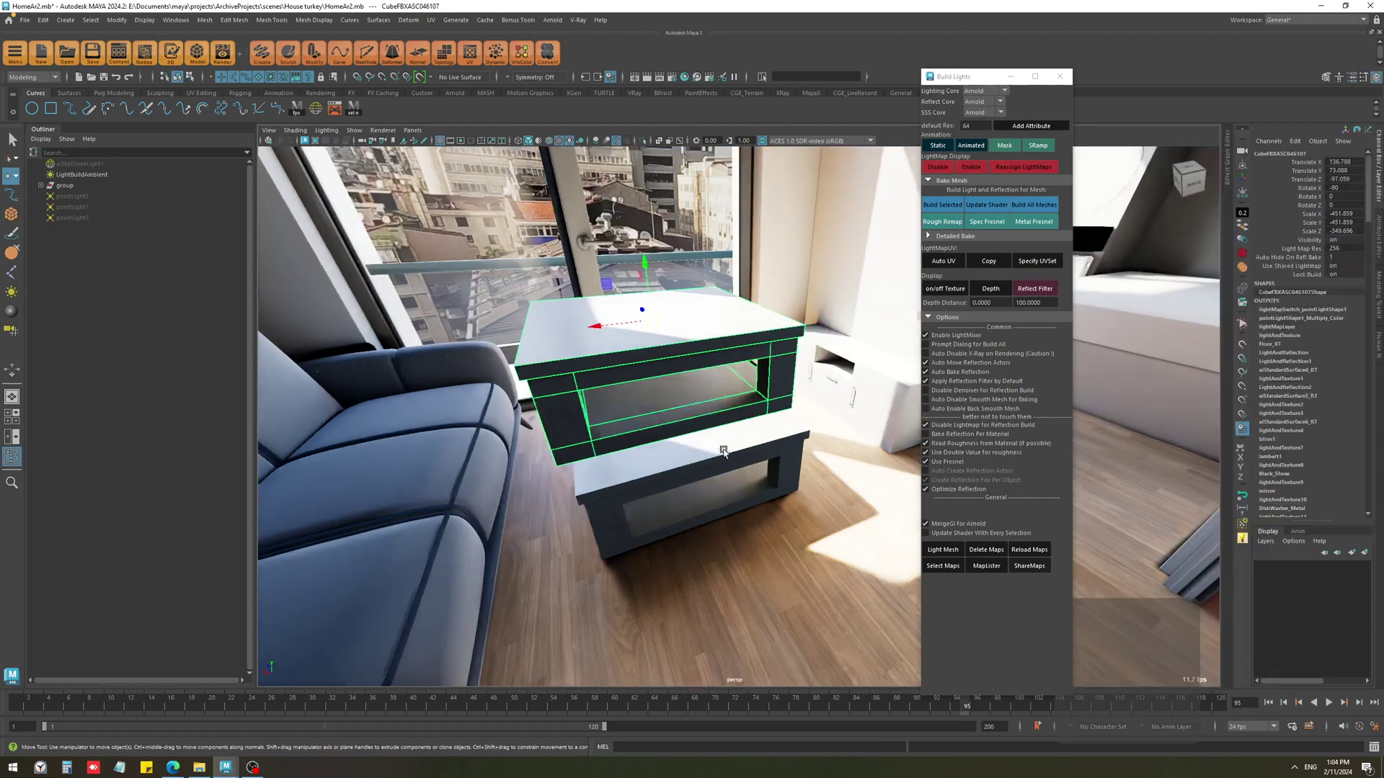
Snap the copied table onto the original by a pivot at its lower corner and freeze its transformations.
key("d")
left_click(558, 466)
left_click_drag(564, 470, 605, 504)
key("r")
left_click(1242, 193)
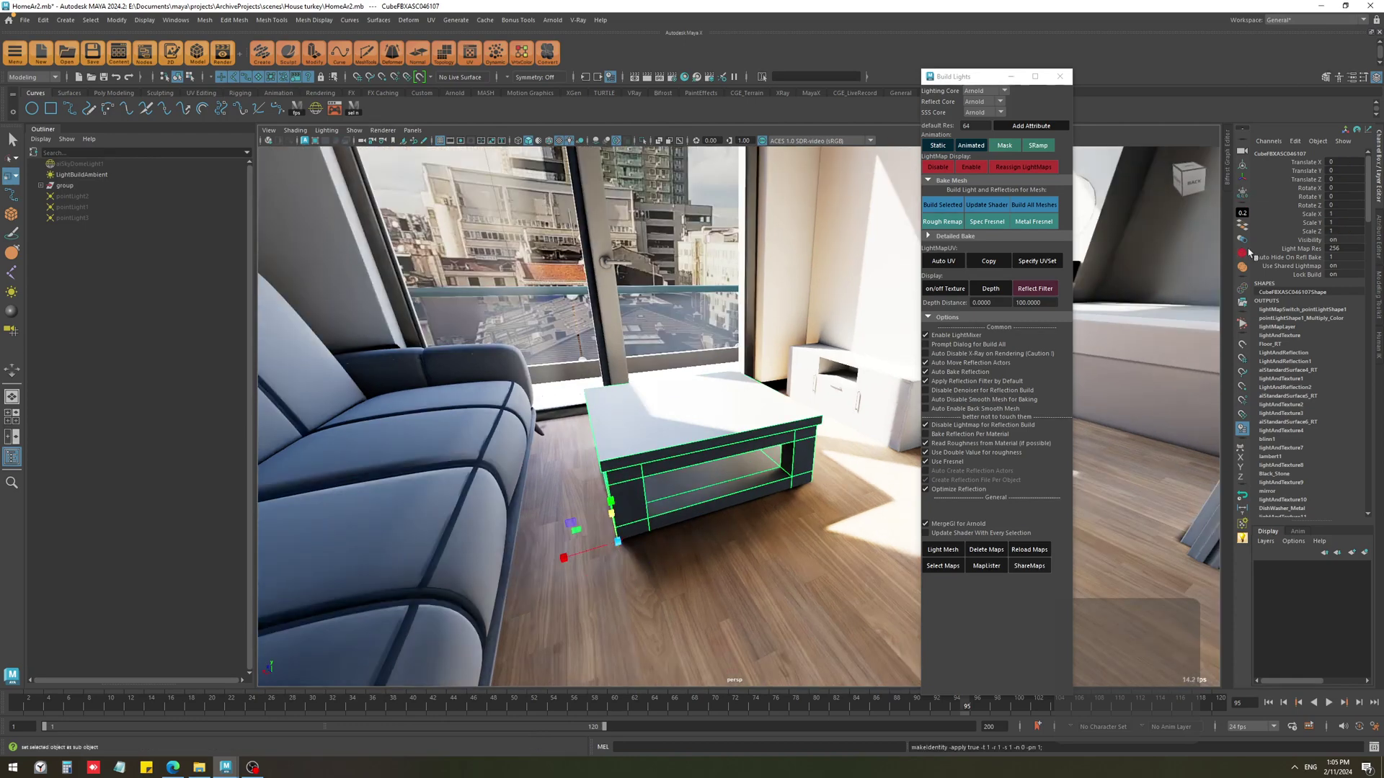
Mirror the copied coffee table below the floor by setting its Scale Y to -1.
left_click(1346, 222)
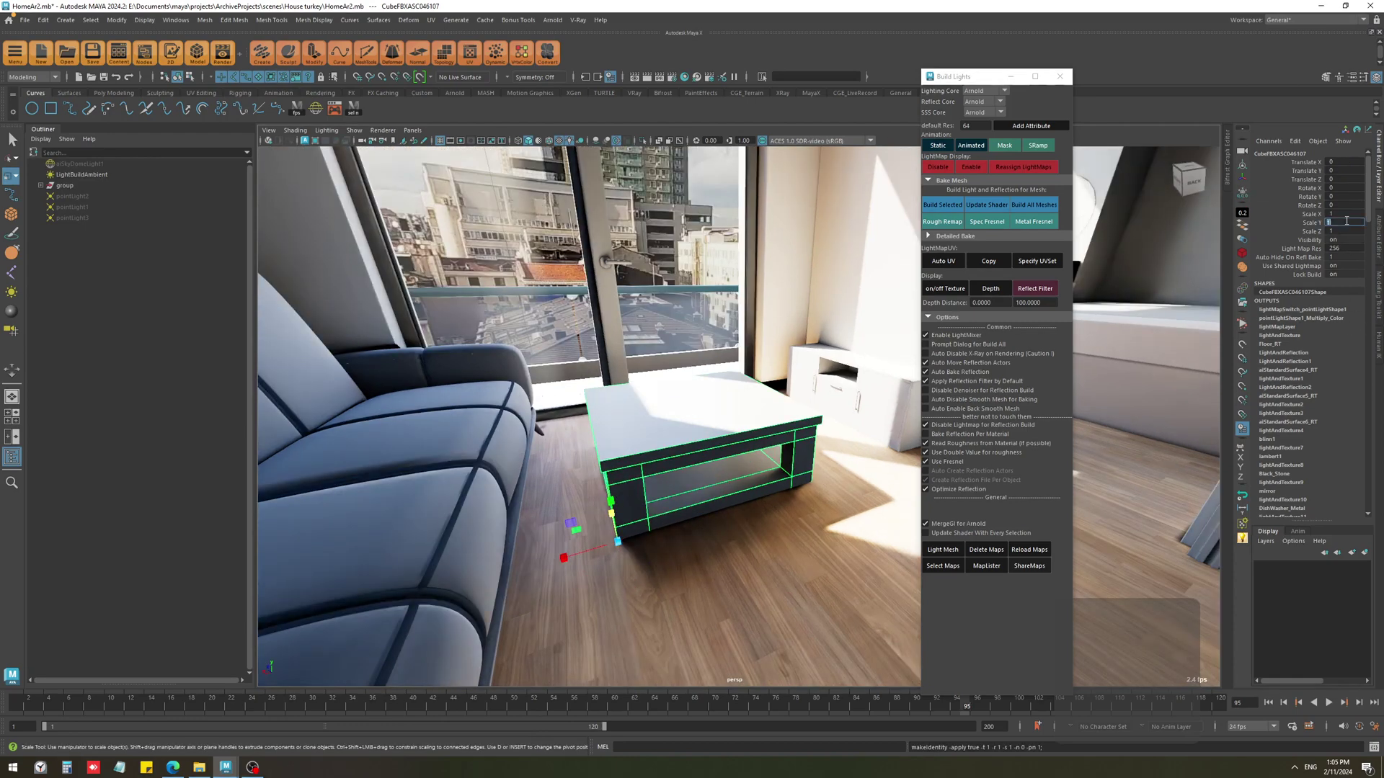
type("-1")
key("Return")
mouse_move(816, 461)
left_mouse_down("alt")
mouse_move(829, 296)
mouse_move(743, 364)
mouse_move(750, 423)
mouse_move(717, 463)
left_mouse_up("alt")
Close the Build Lights window, show the floor's material attributes, and view the mirrored table from beneath the room.
left_click(717, 464)
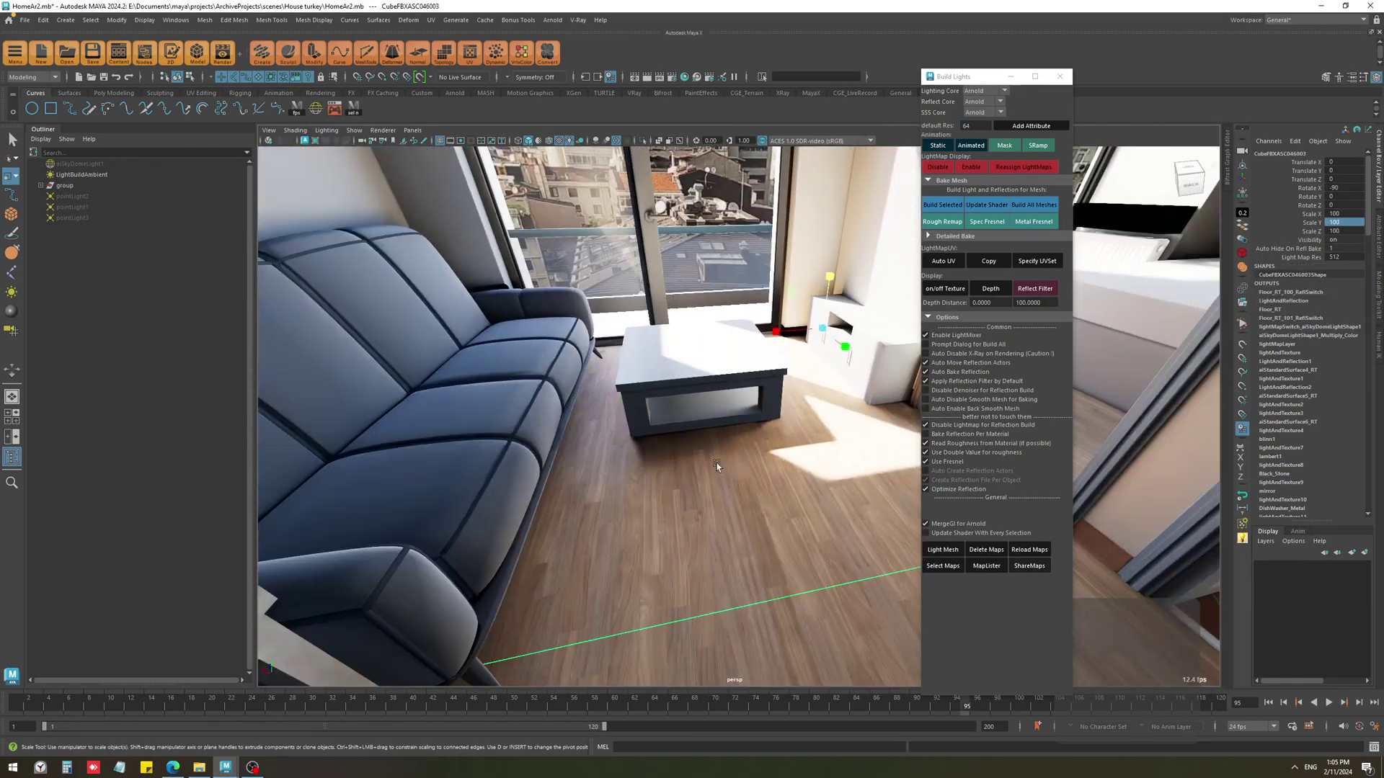
left_click(1059, 76)
key("ctrl+a")
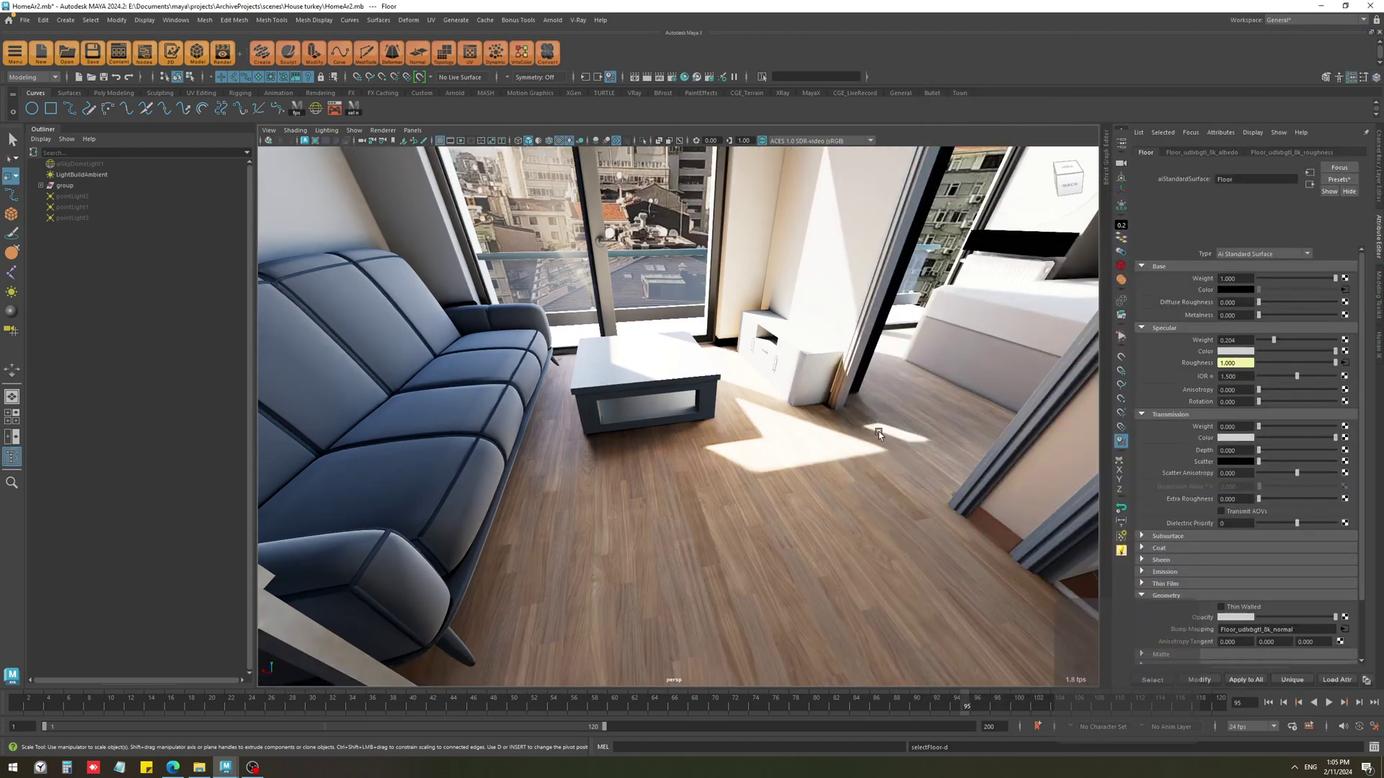
left_click_drag(775, 502, 744, 485, "alt")
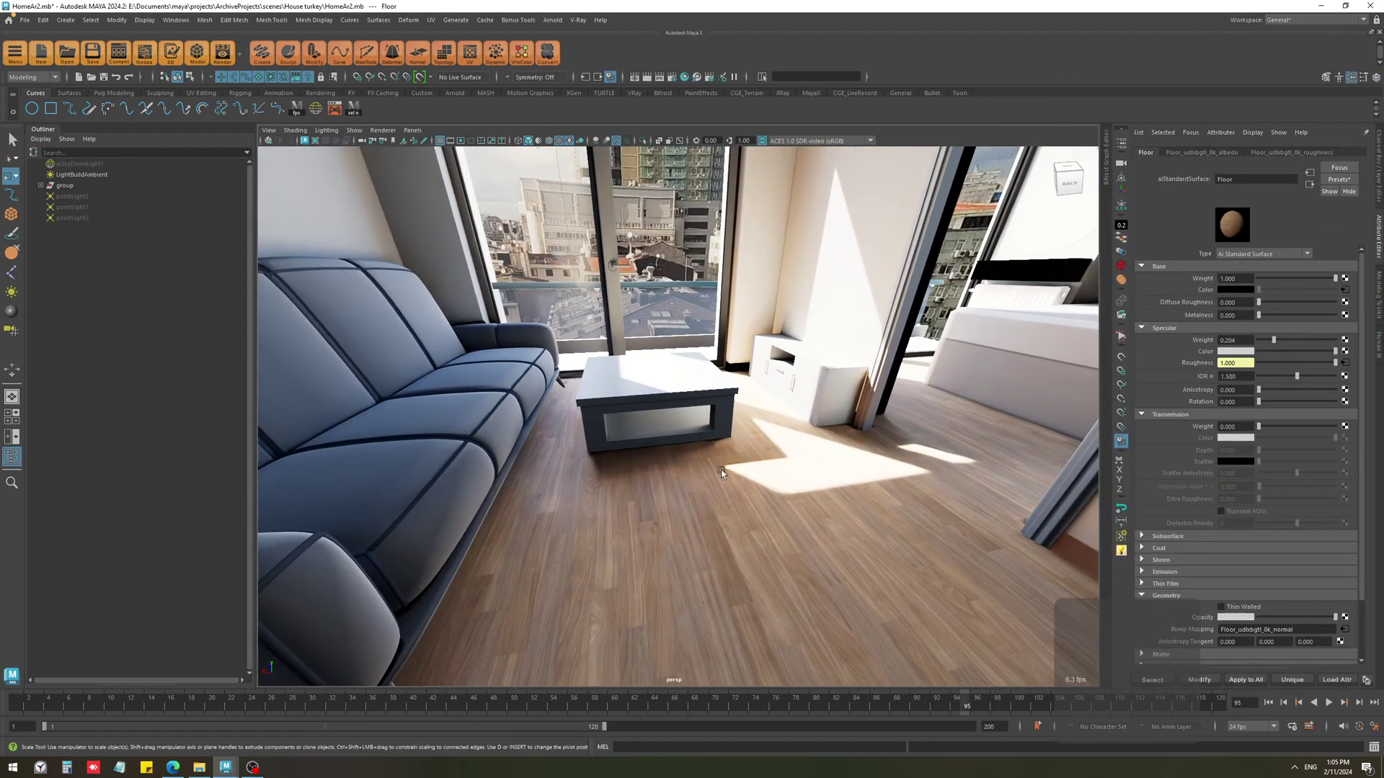
left_click_drag(712, 486, 617, 316, "alt")
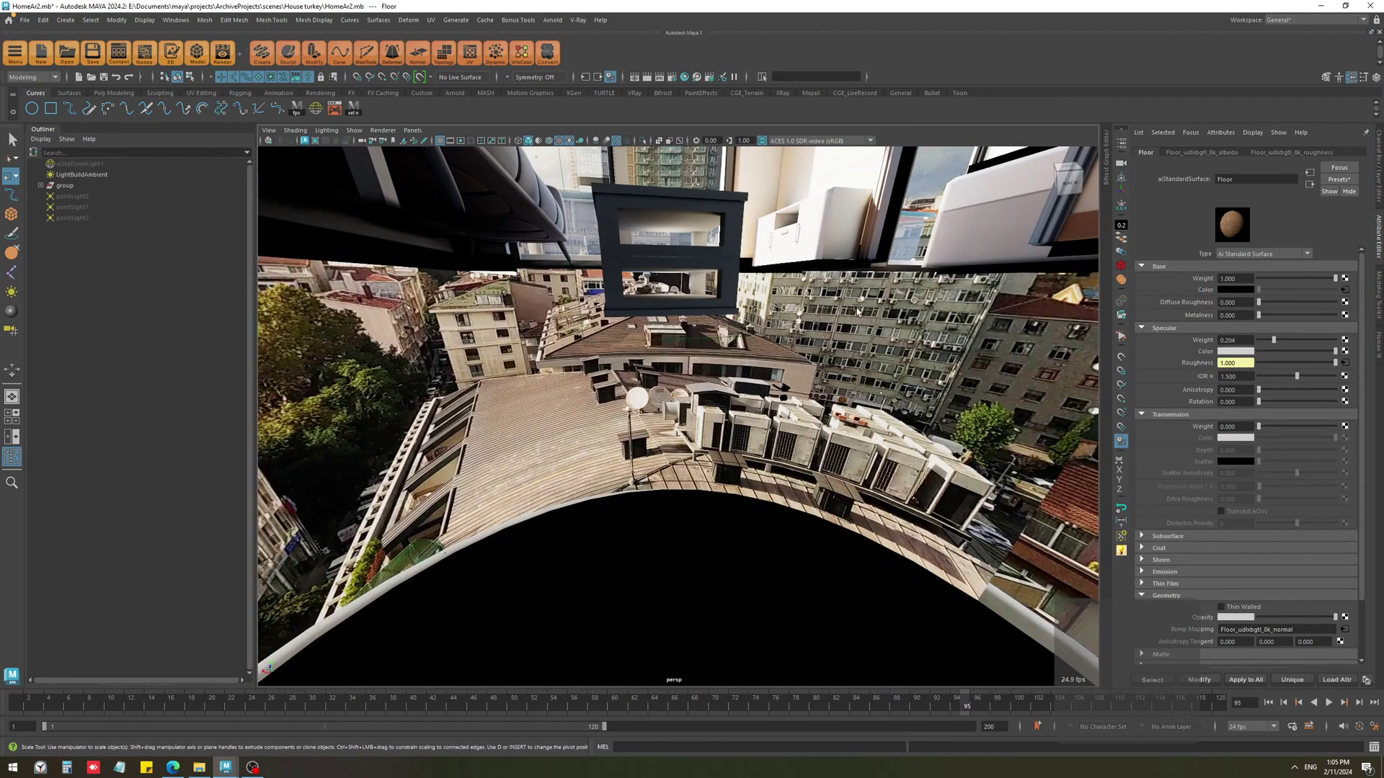
left_click_drag(858, 311, 750, 478, "alt")
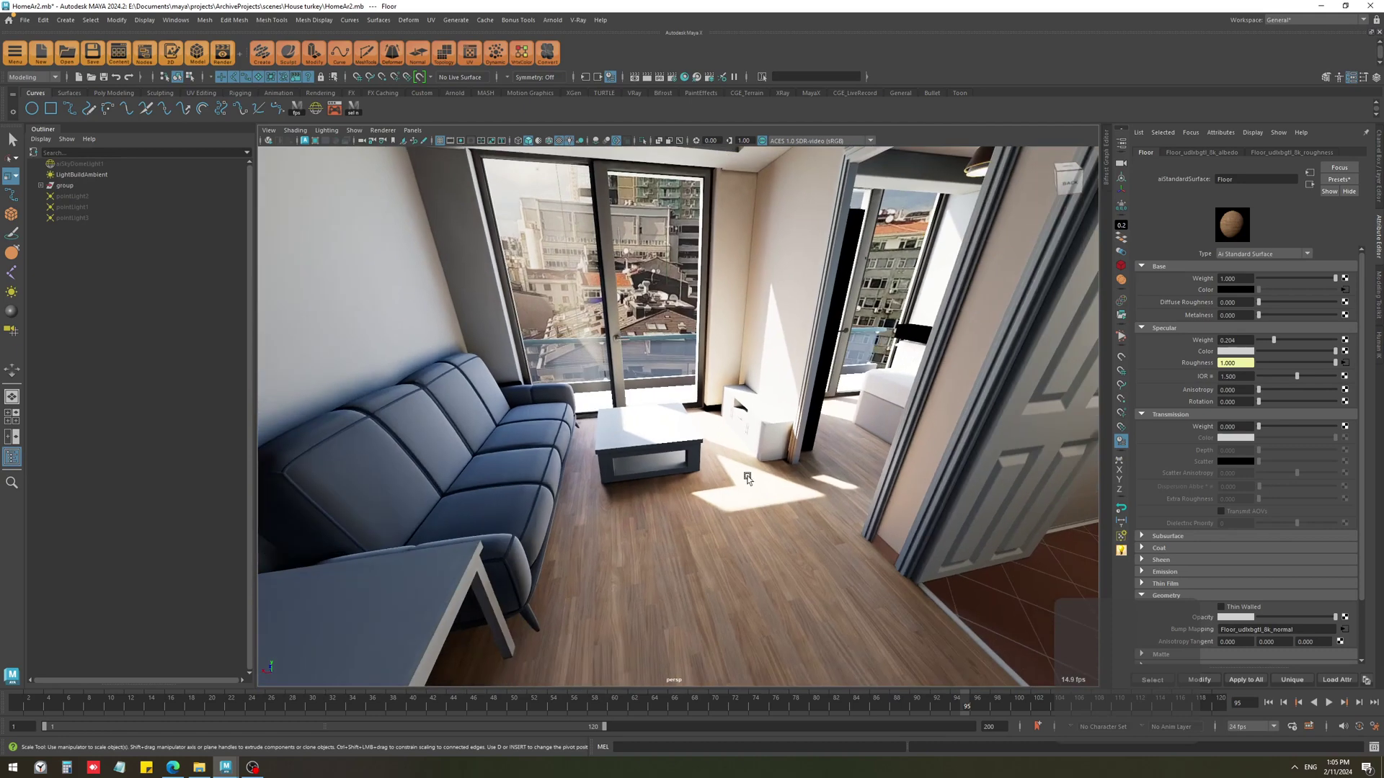
Create a polygon cube covering the living room floor area around the sofa and coffee table.
left_click(114, 93)
left_click(50, 108)
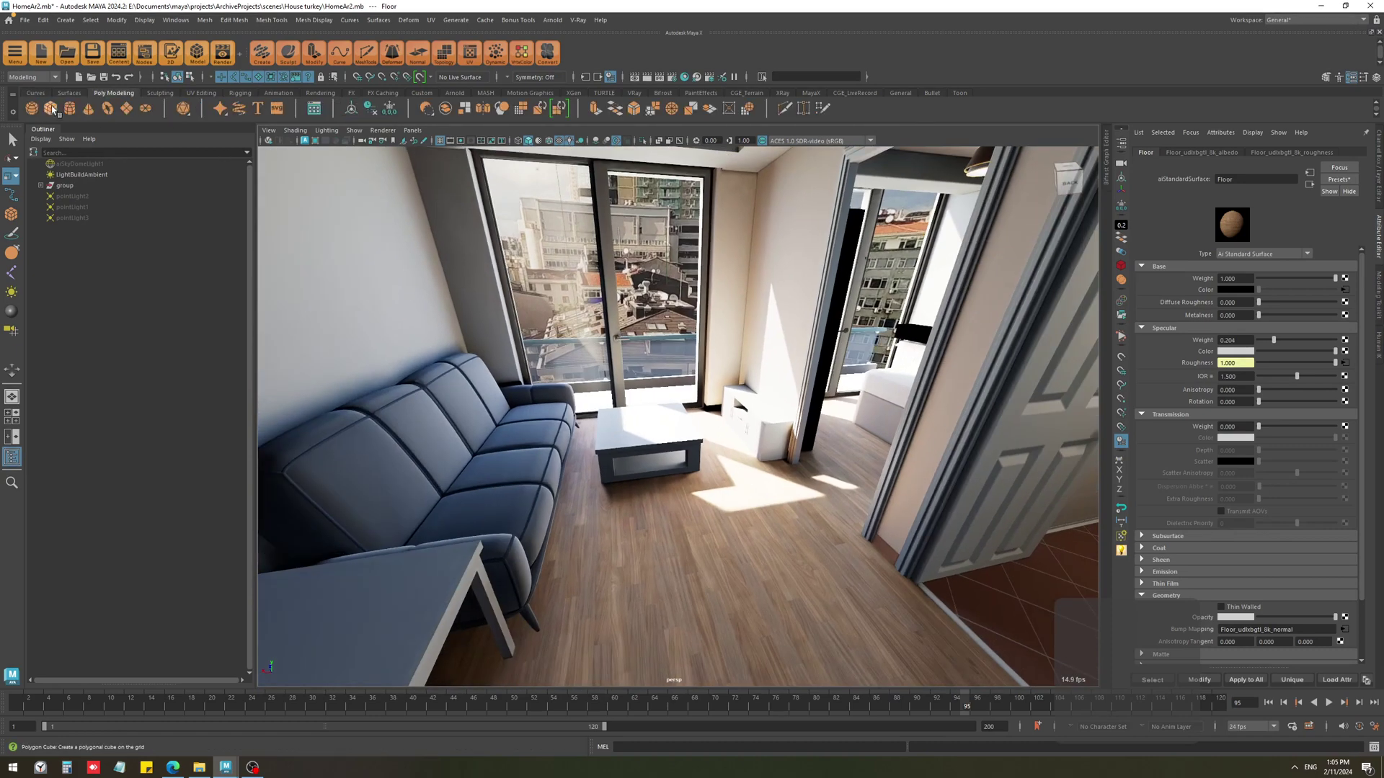
left_click_drag(478, 423, 860, 436)
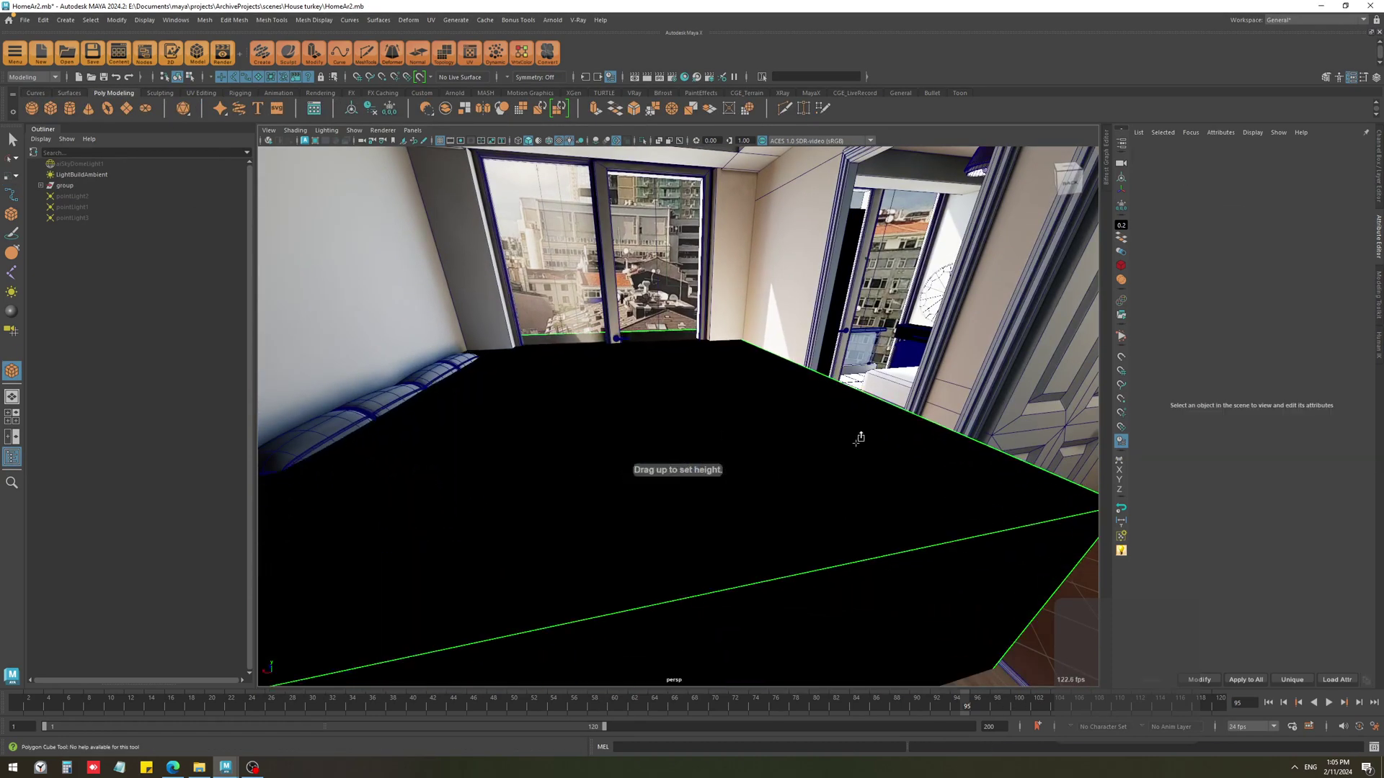
key("w")
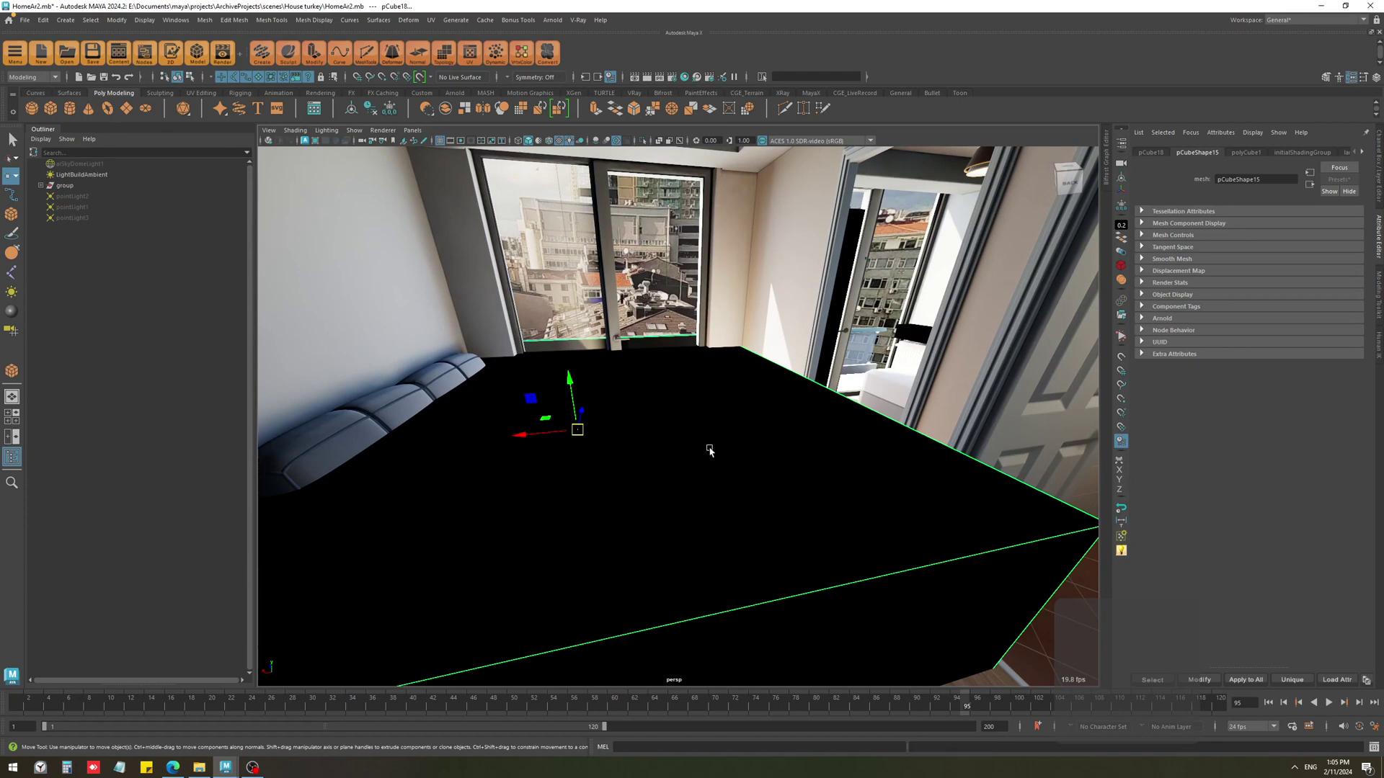
Delete the cube's top face and reverse the normals of the remaining open box.
scroll(714, 507, "down", 3)
scroll(723, 519, "up", 3)
key("F11")
left_click(805, 484)
key("Delete")
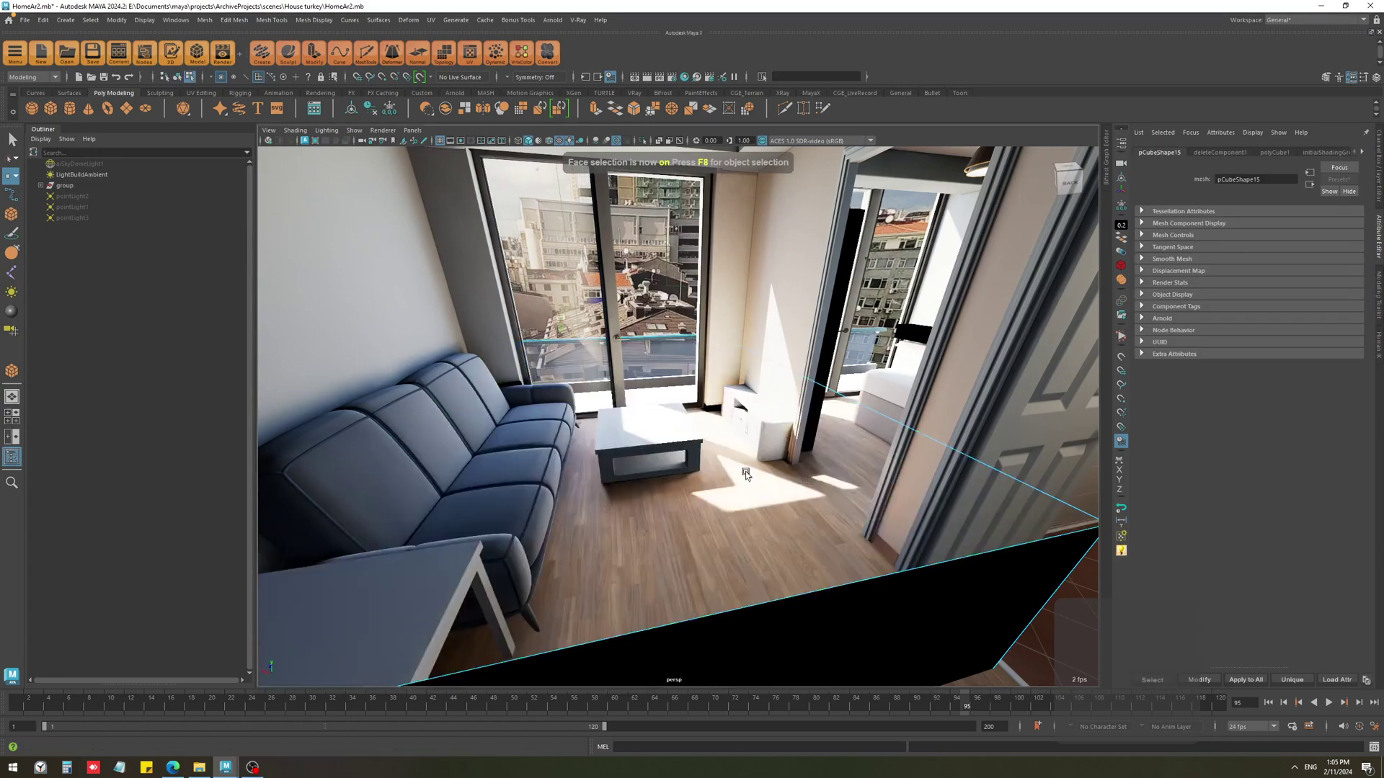
key("F8")
left_click(313, 20)
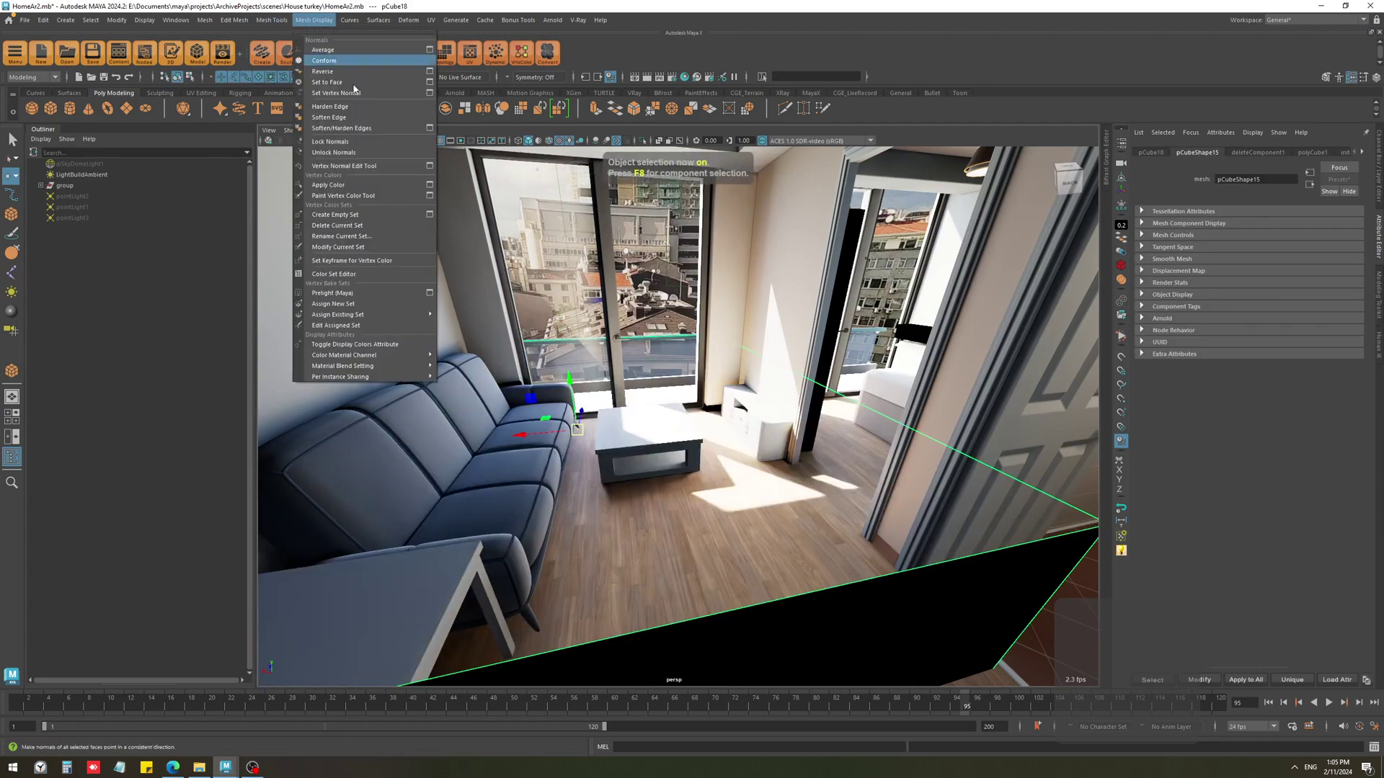
left_click(349, 70)
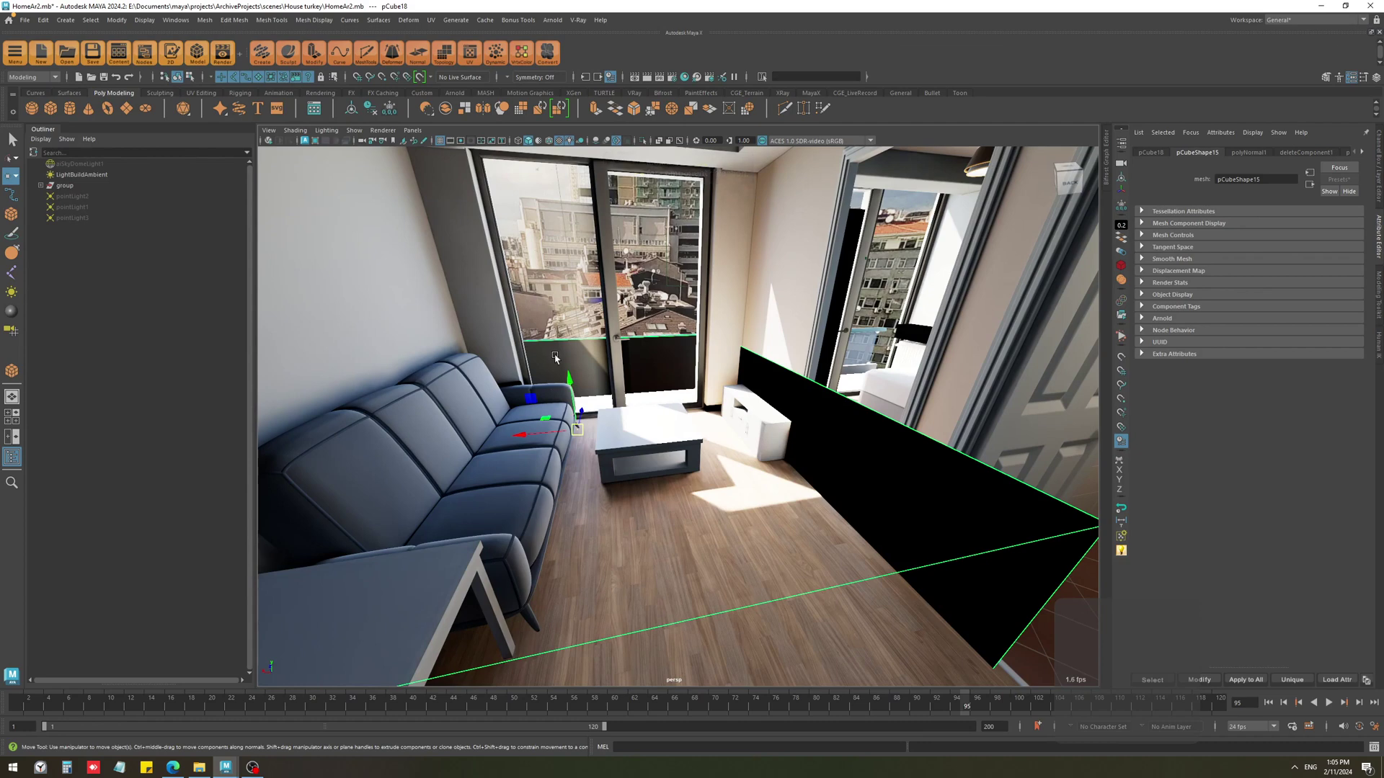
Lower the open box beneath the floor and adjust one of its faces around the mirrored table.
left_click_drag(547, 418, 811, 513)
key("r")
key("F11")
left_click(763, 466)
scroll(800, 469, "down", 2)
key("w")
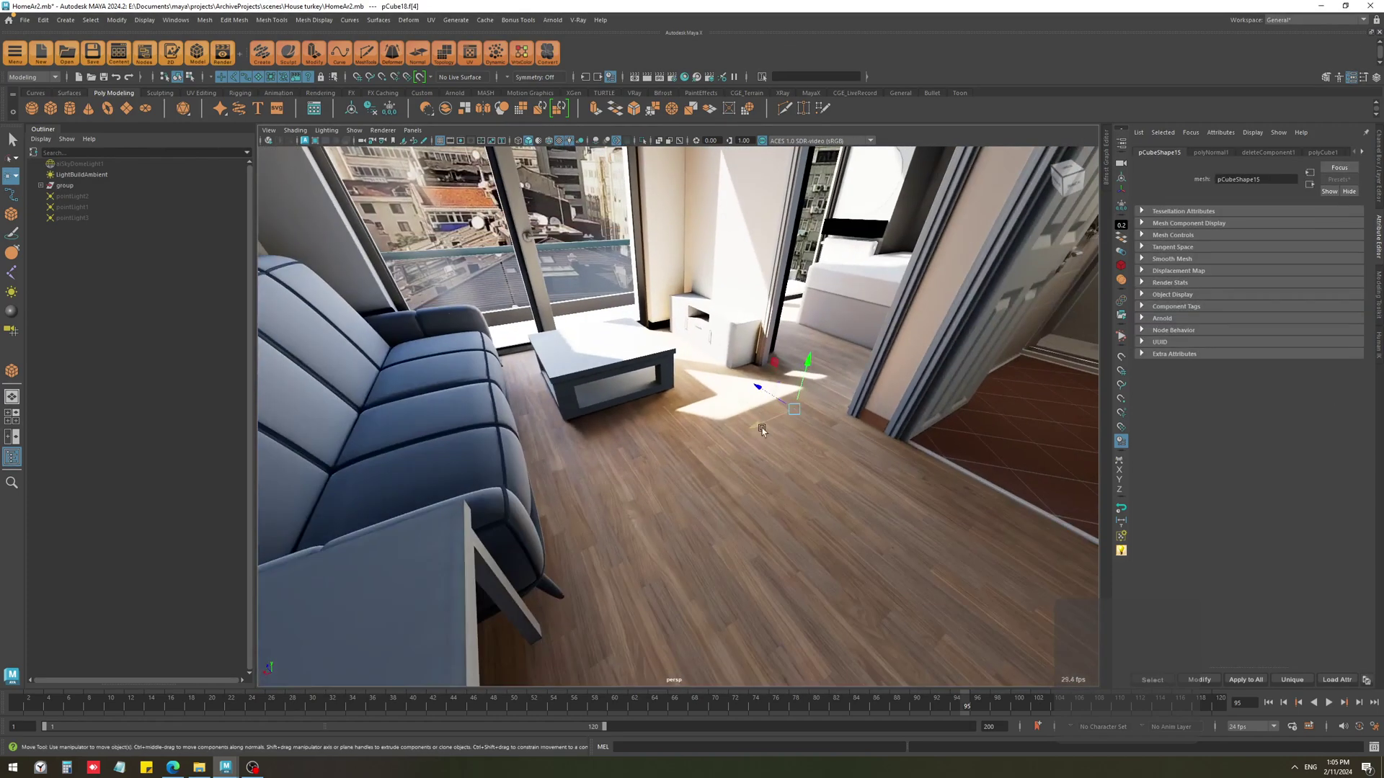
left_click_drag(891, 369, 736, 468, "alt")
key("F8")
Lower the opacity of the floor material slightly and check the reflection under the coffee table.
left_click(773, 583)
key("ctrl+a")
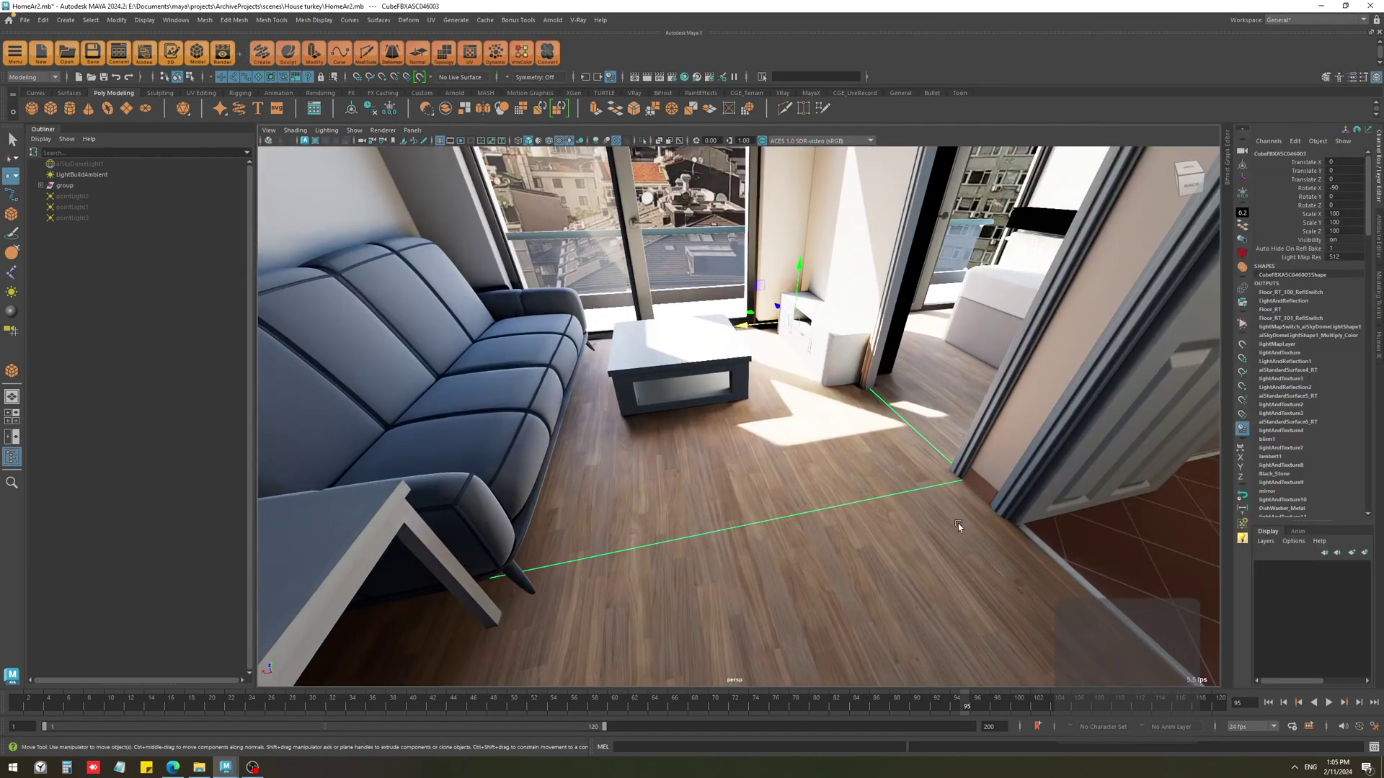
key("ctrl+a")
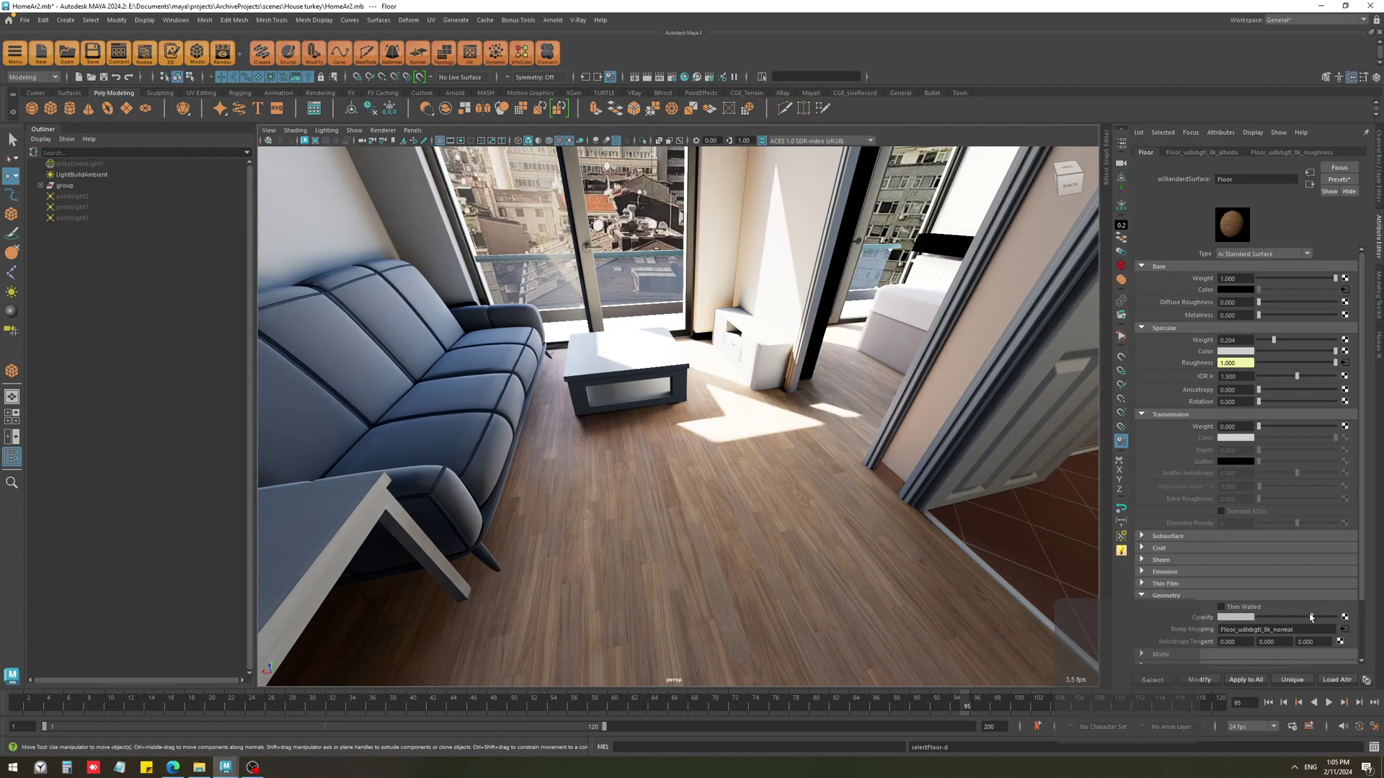
left_click(851, 532)
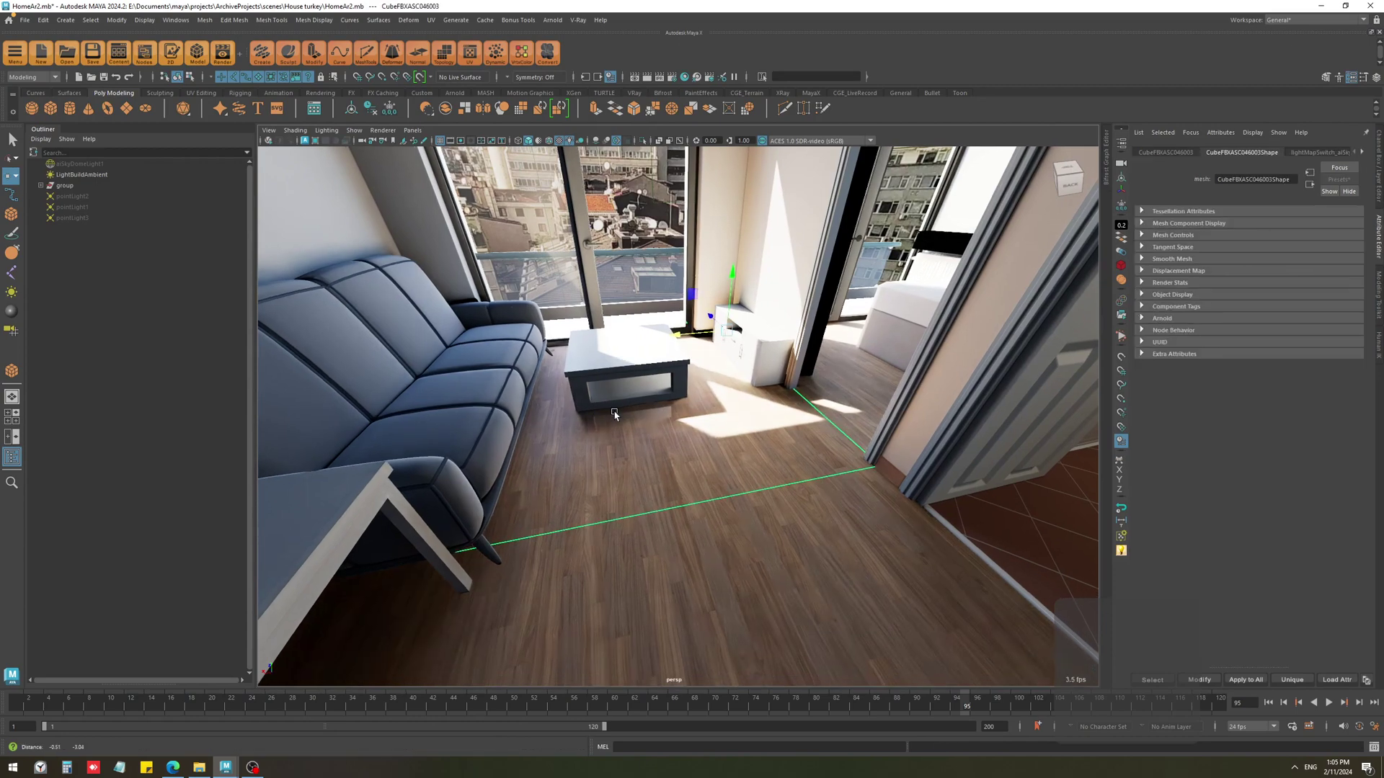
right_click_drag(607, 413, 809, 544, "alt")
left_click_drag(810, 544, 745, 535, "alt")
left_click(828, 549)
left_click_drag(827, 550, 800, 617, "alt")
Connect a new file texture using the floor's roughness image to the floor material's opacity.
left_click(800, 617)
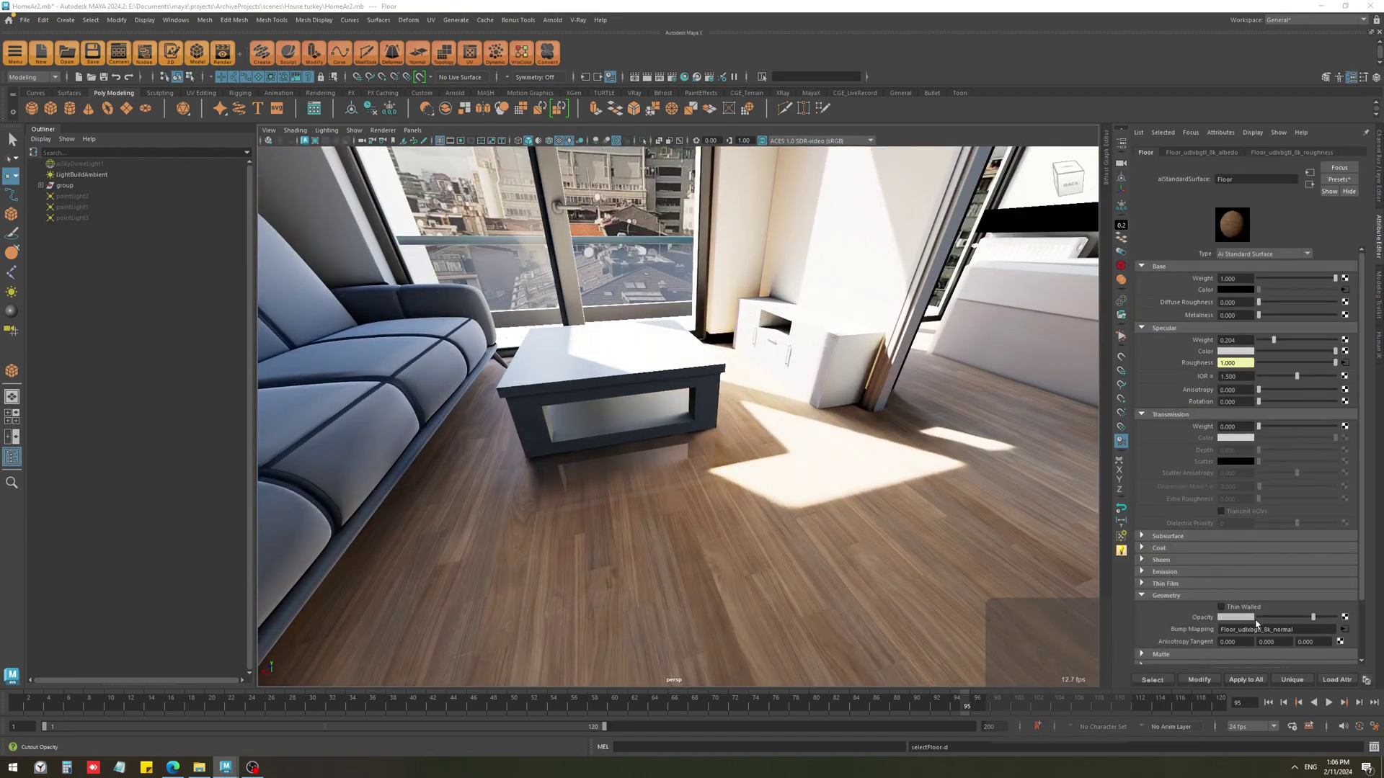
left_click(1344, 364)
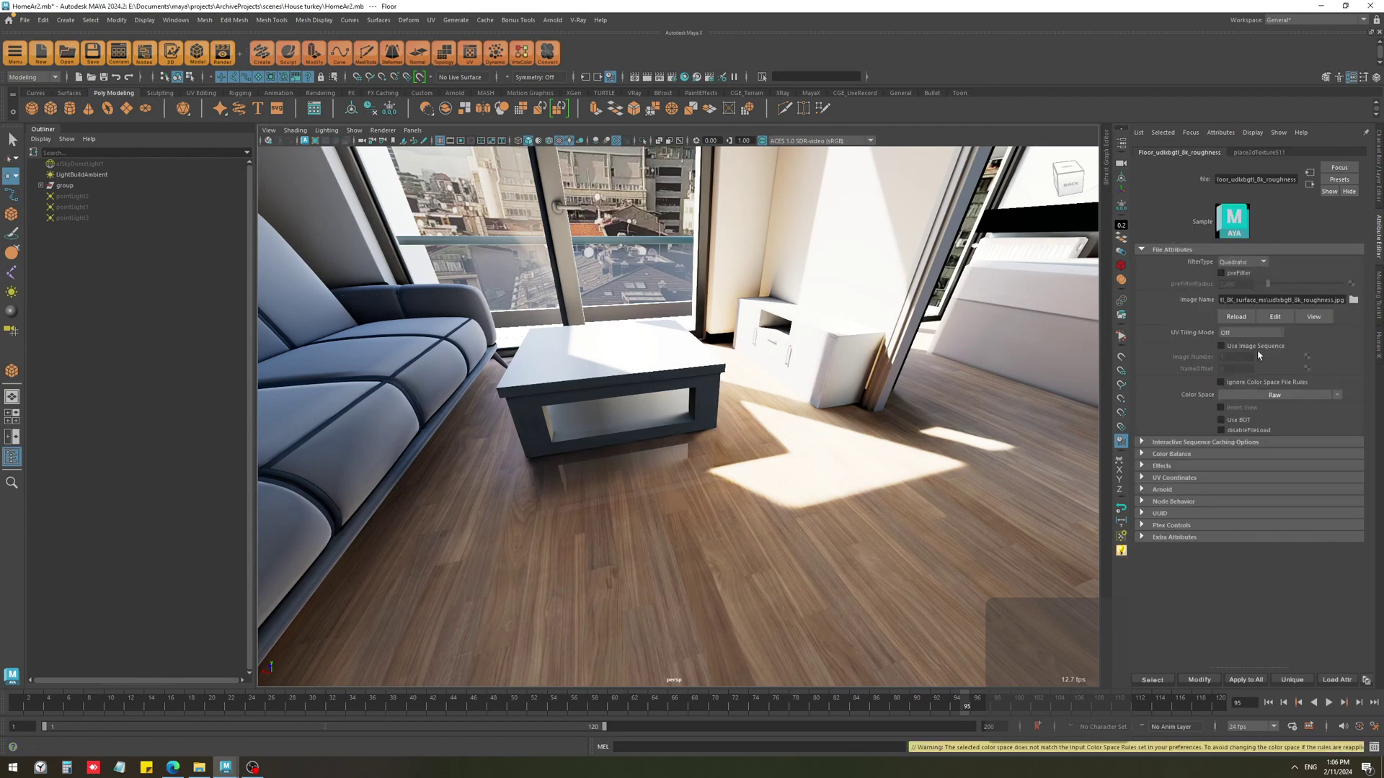
left_click(1311, 184)
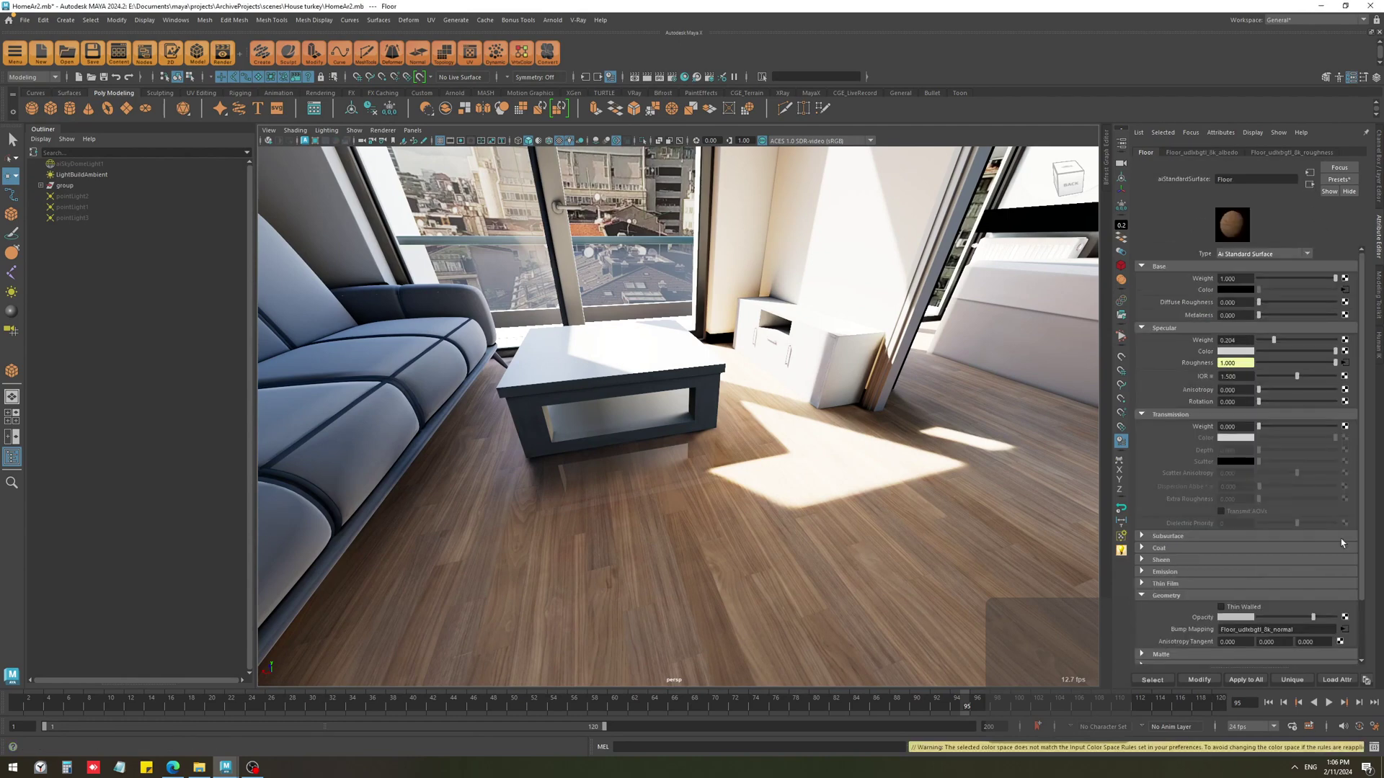
left_click(1345, 628)
left_click(557, 542)
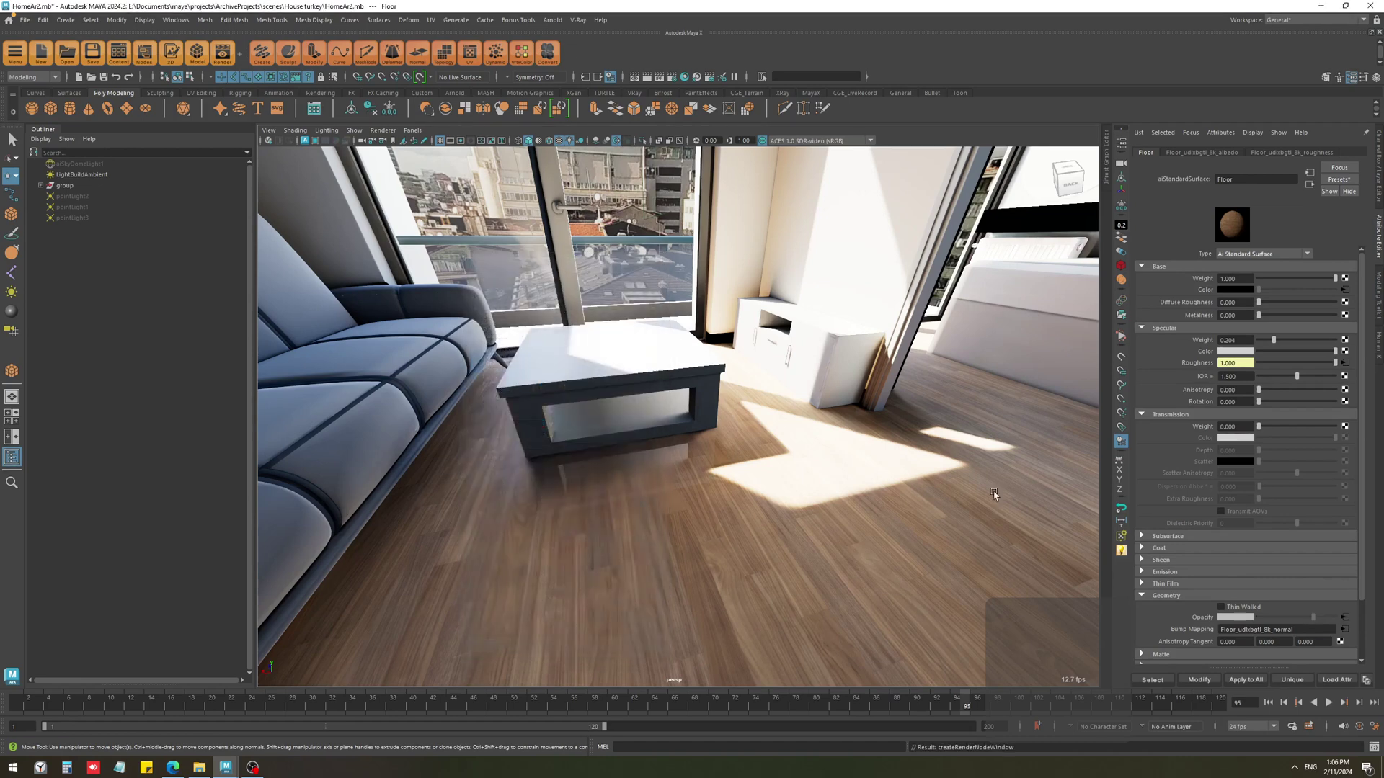
key("Return")
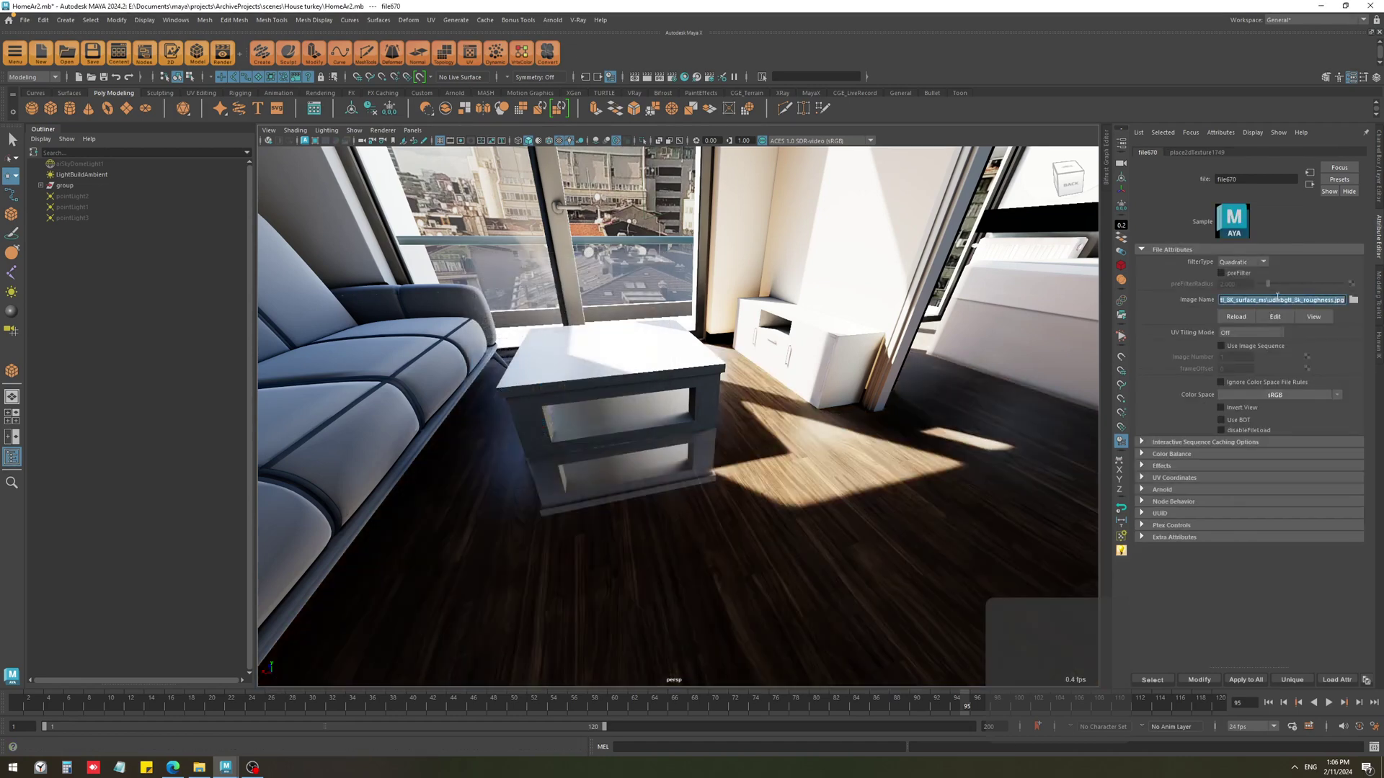
Insert a color remap ramp on the opacity file texture and close the Node Editor.
key("alt+Tab")
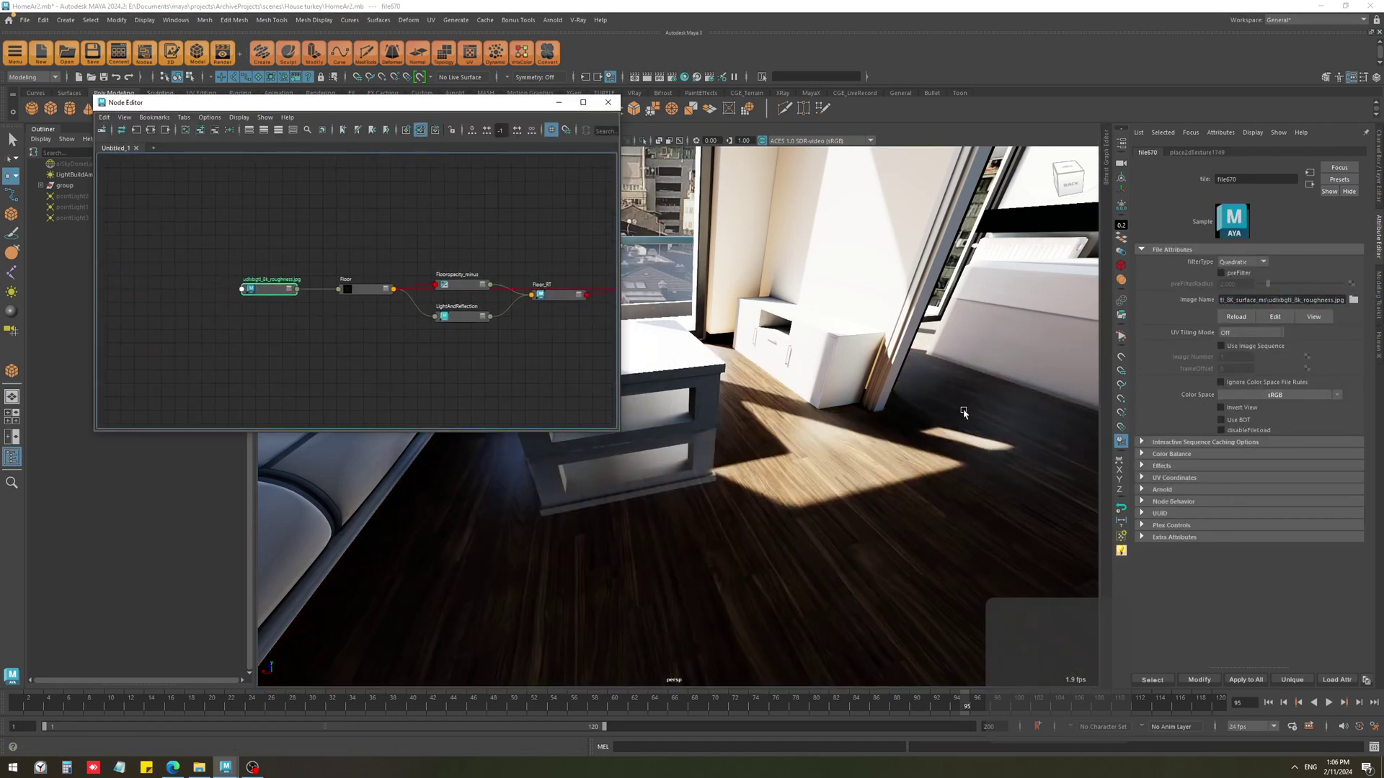
left_click(1191, 456)
left_click(1173, 560)
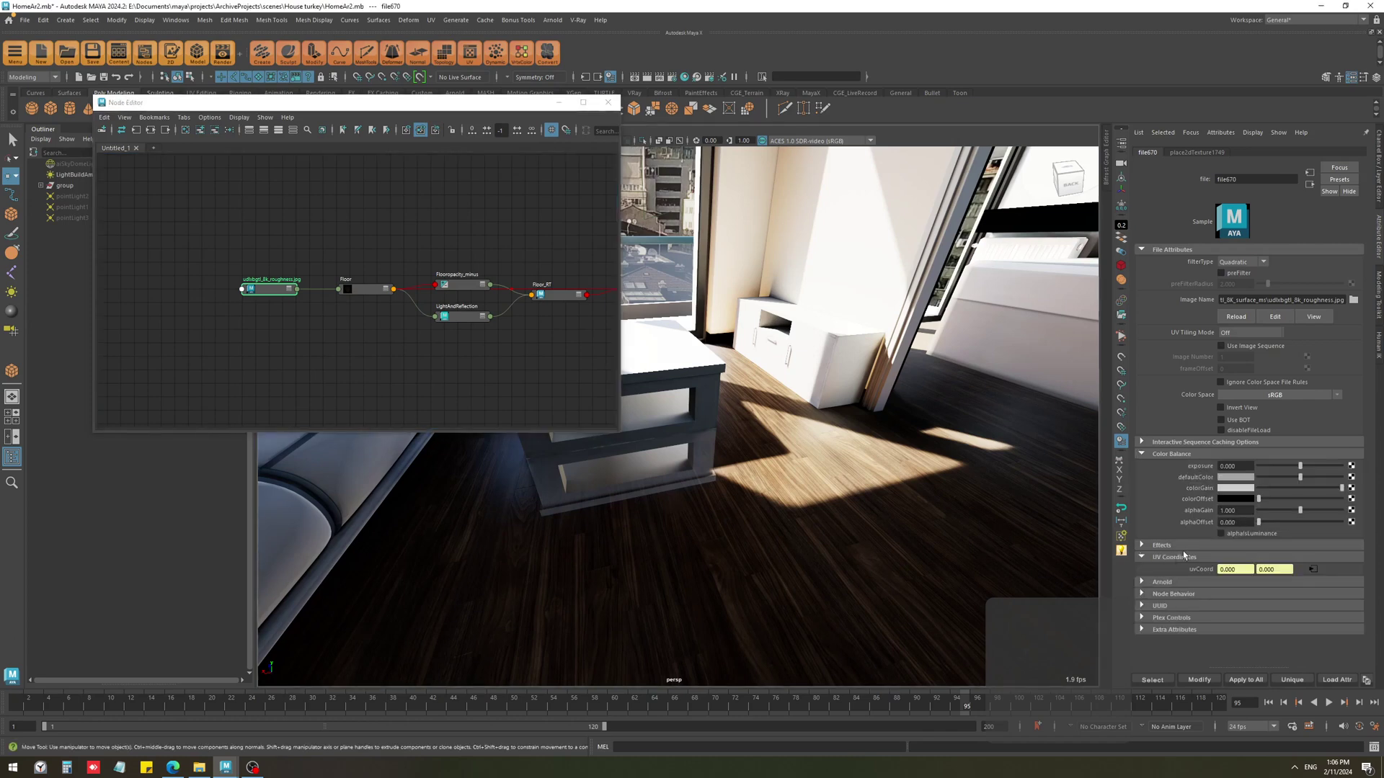
left_click(1188, 548)
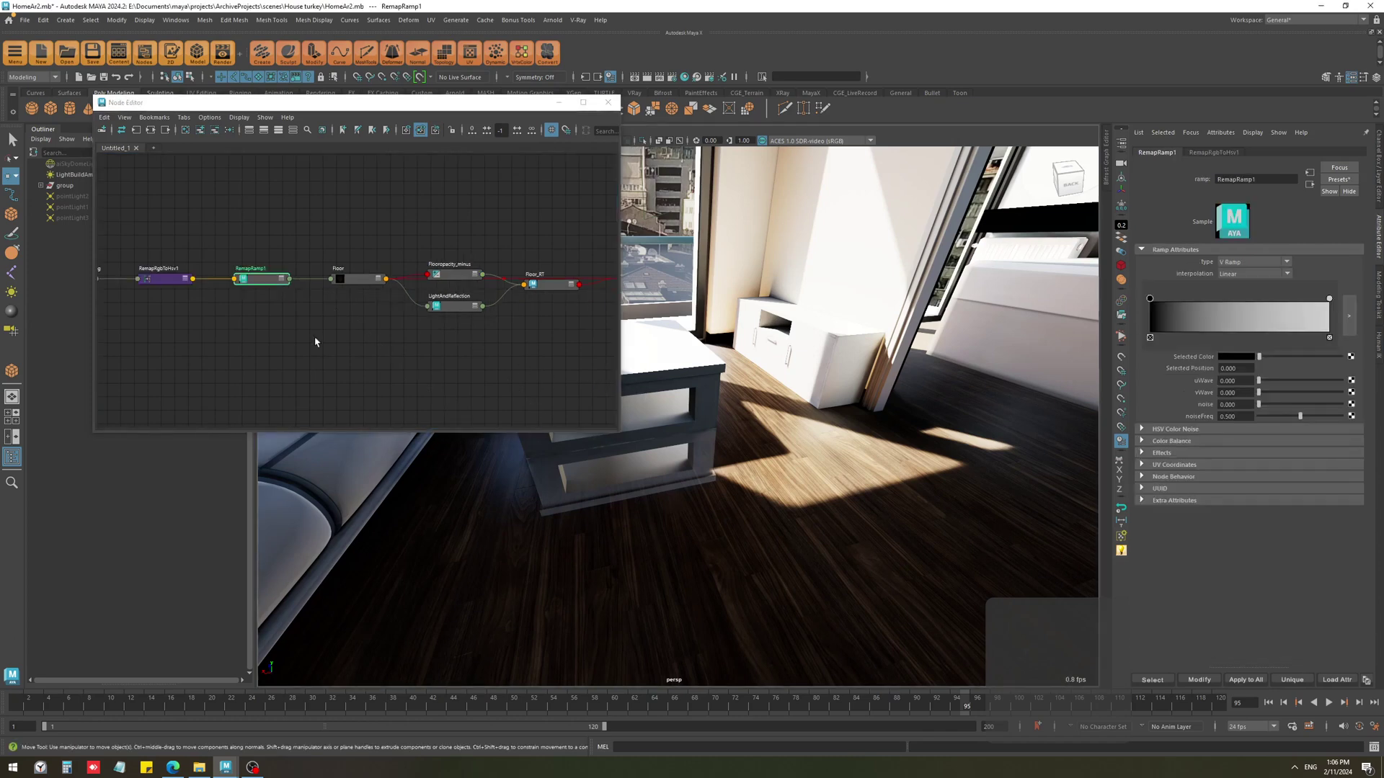
left_click(608, 101)
Place the remap ramp's black stop at position 0 and its light stop at 0.081.
mouse_move(1149, 297)
left_mouse_down()
mouse_move(1272, 310)
mouse_move(1162, 316)
left_mouse_up()
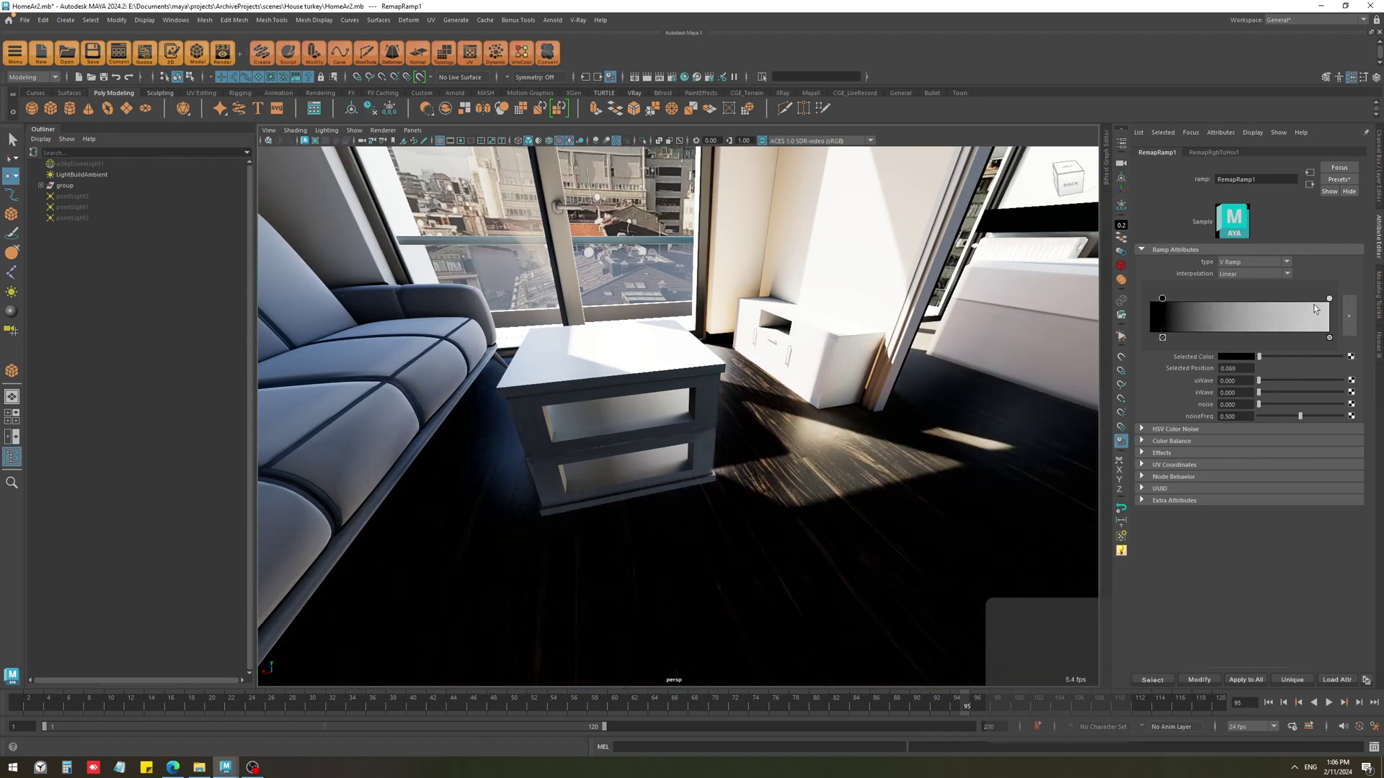
left_click_drag(1330, 301, 1164, 301)
left_click_drag(796, 427, 743, 541, "alt")
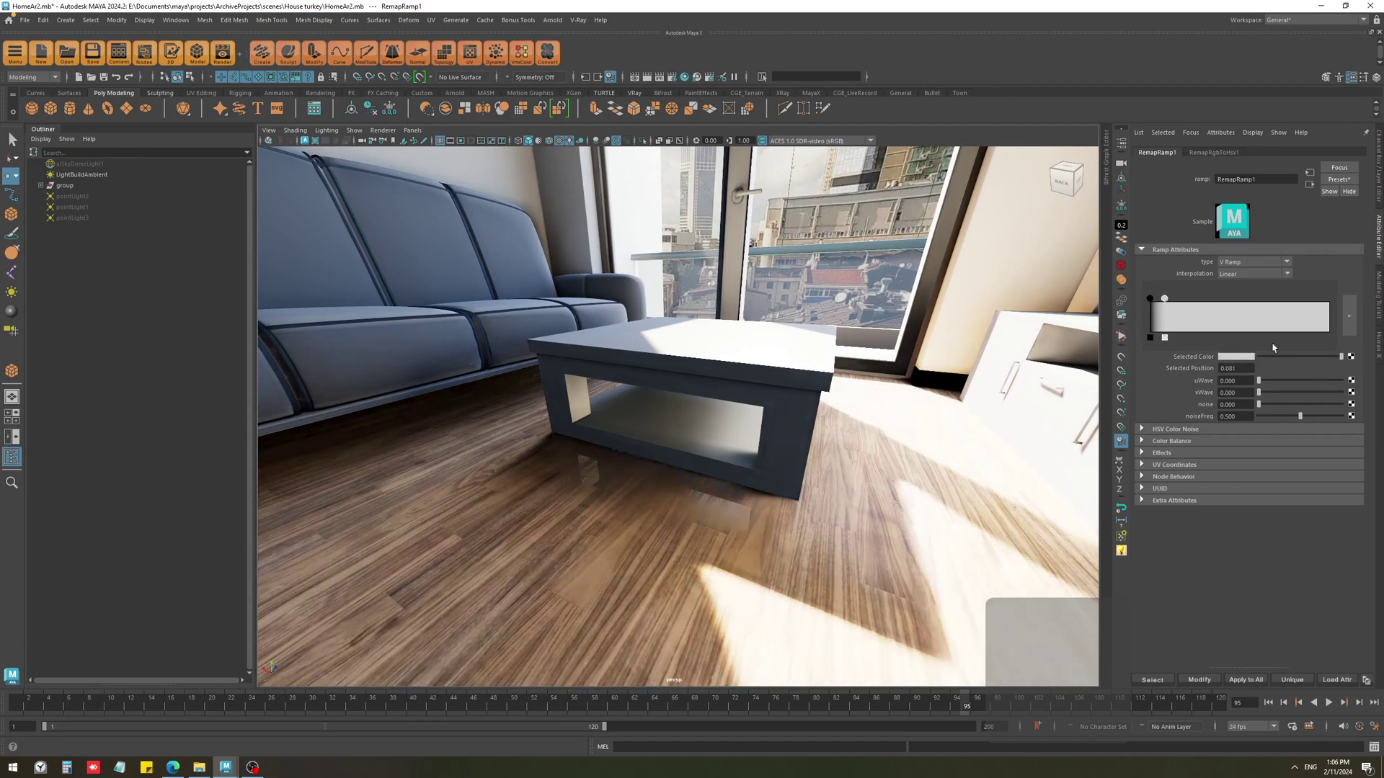
Lighten the ramp stop at position 0 to grey and check the floor reflection from several angles.
left_click_drag(1273, 360, 1363, 361)
left_click_drag(666, 426, 811, 464, "alt")
right_click_drag(811, 464, 705, 467, "alt")
left_click_drag(703, 467, 738, 568, "alt")
left_click_drag(776, 762, 808, 441, "alt")
left_click_drag(732, 563, 812, 626, "alt")
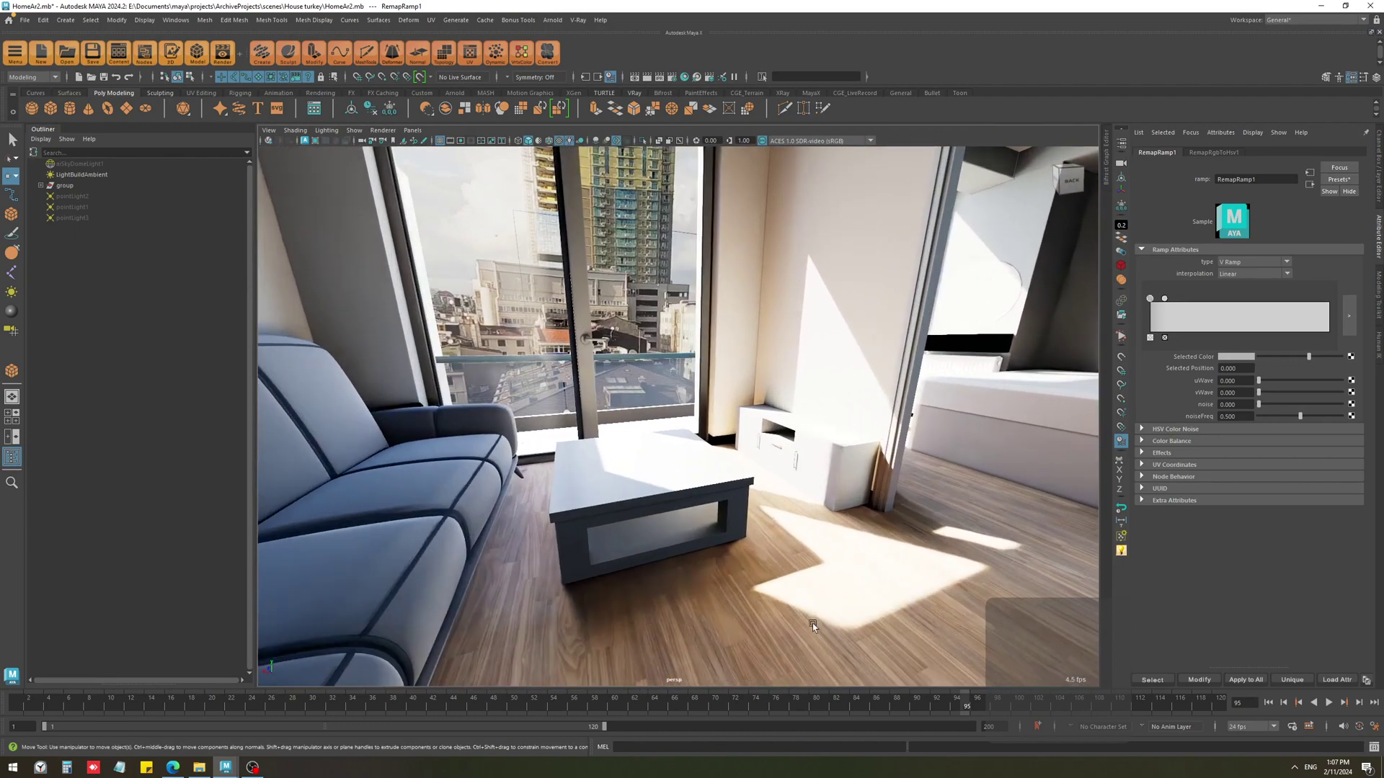
left_click_drag(789, 552, 759, 560, "alt")
left_click_drag(765, 464, 834, 548, "alt")
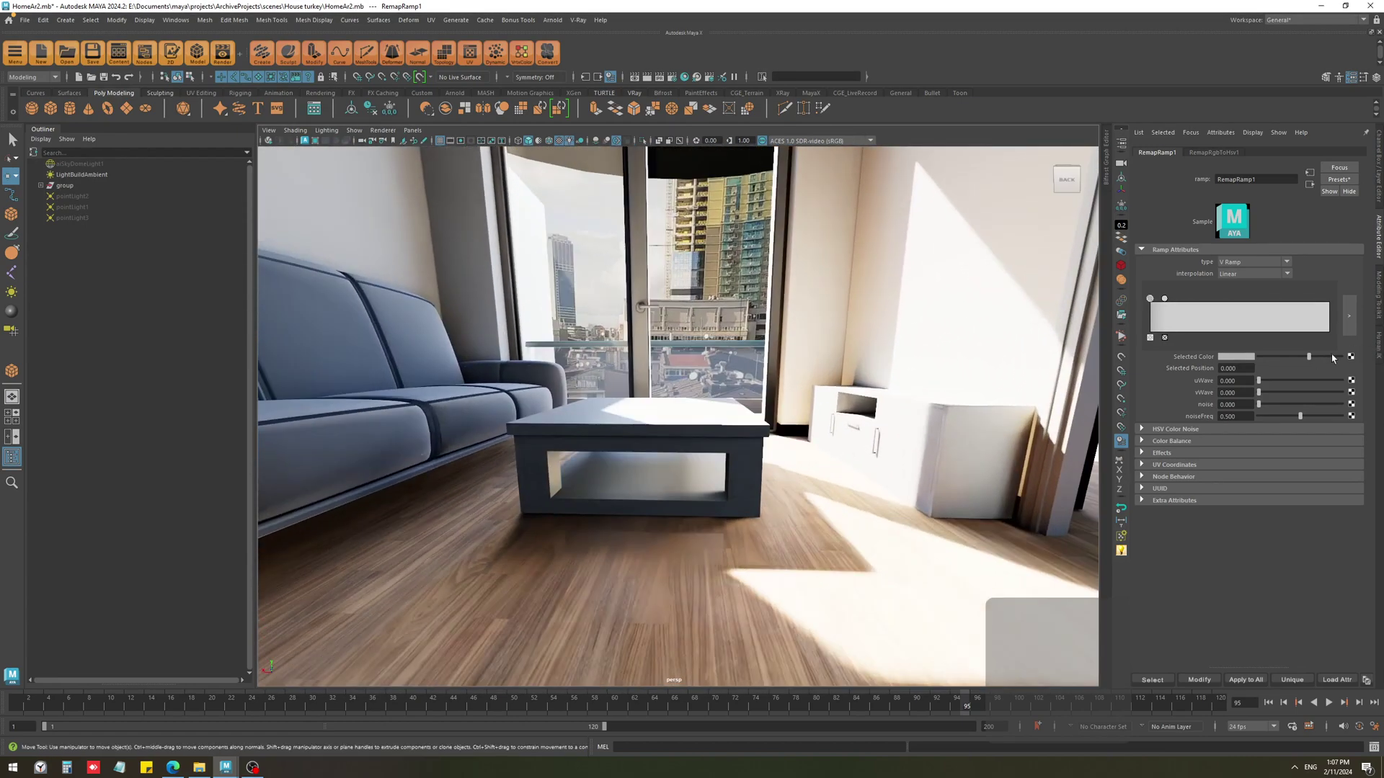
Darken both stops of the remap ramp to black and view the floor in front of the table.
left_click_drag(1319, 356, 1245, 369)
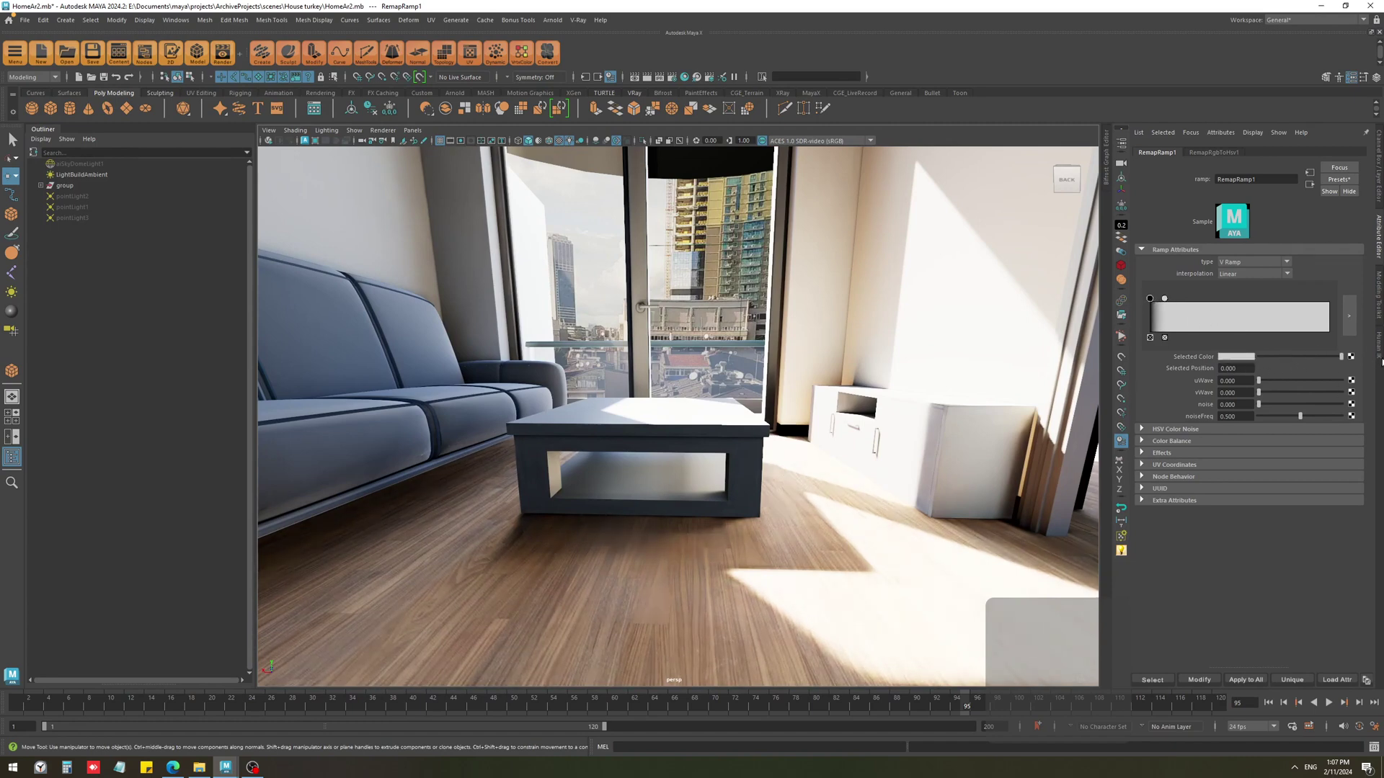
left_click_drag(1324, 359, 1187, 354)
right_click_drag(851, 549, 732, 560, "alt")
left_click_drag(733, 559, 781, 555, "alt")
right_click_drag(757, 557, 788, 549, "alt")
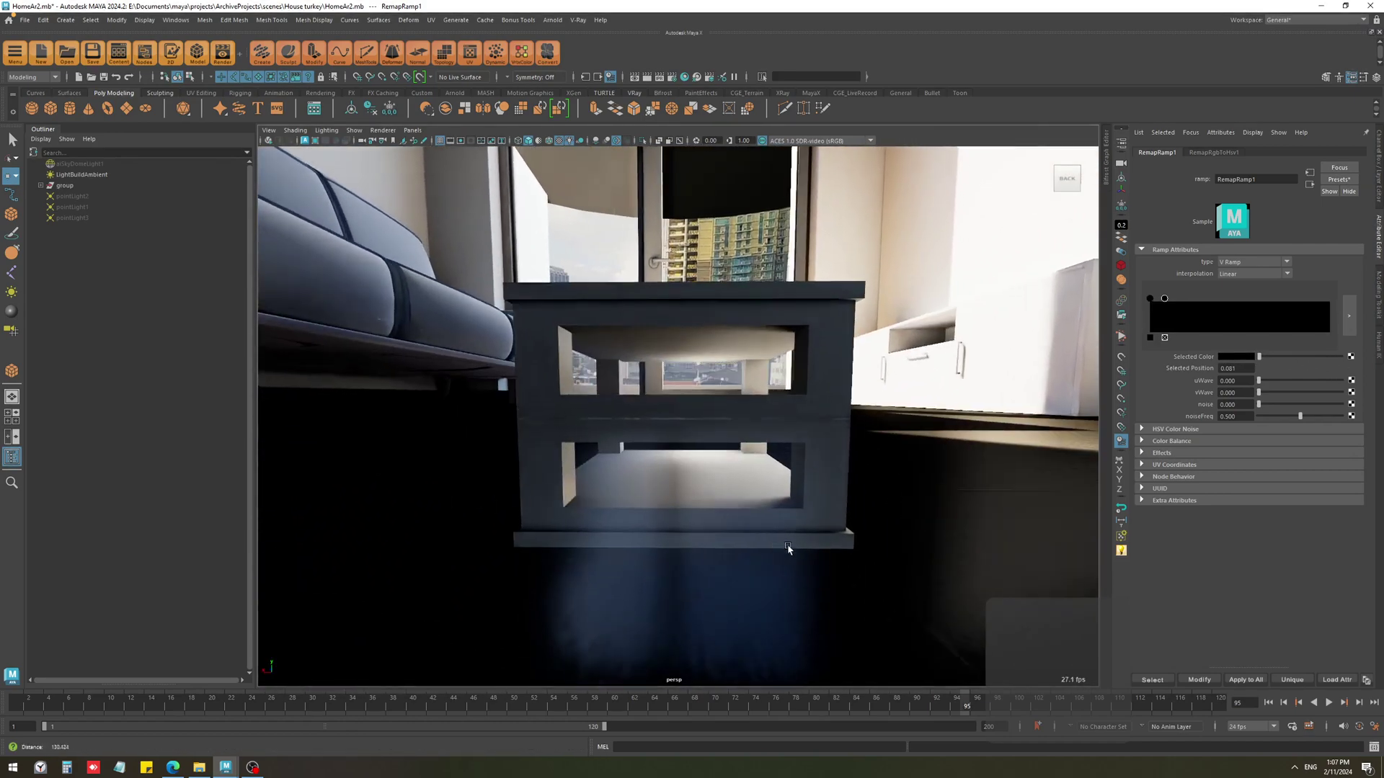
Examine the mirrored table through the floor from low viewpoints, with the floor selected.
left_click_drag(788, 549, 819, 531, "alt")
left_click(796, 476)
left_click_drag(556, 314, 560, 306)
left_click(917, 496)
right_click_drag(802, 461, 774, 499, "alt")
left_click_drag(774, 498, 811, 484, "alt")
left_click(811, 484)
right_click_drag(826, 514, 759, 481, "alt")
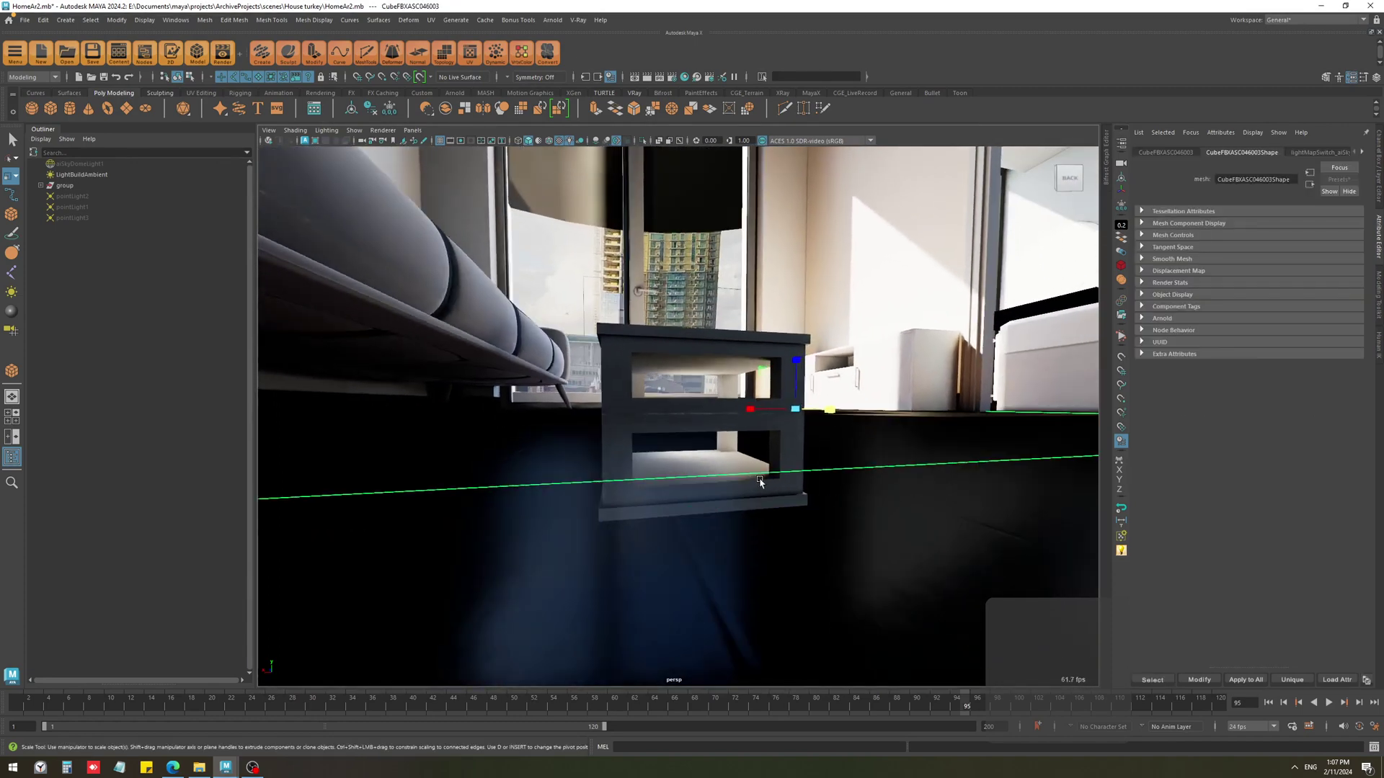
Create a polygon sphere around the coffee table and assign it a new Surface Shader material.
left_click(32, 111)
left_click_drag(798, 437, 803, 470, "alt")
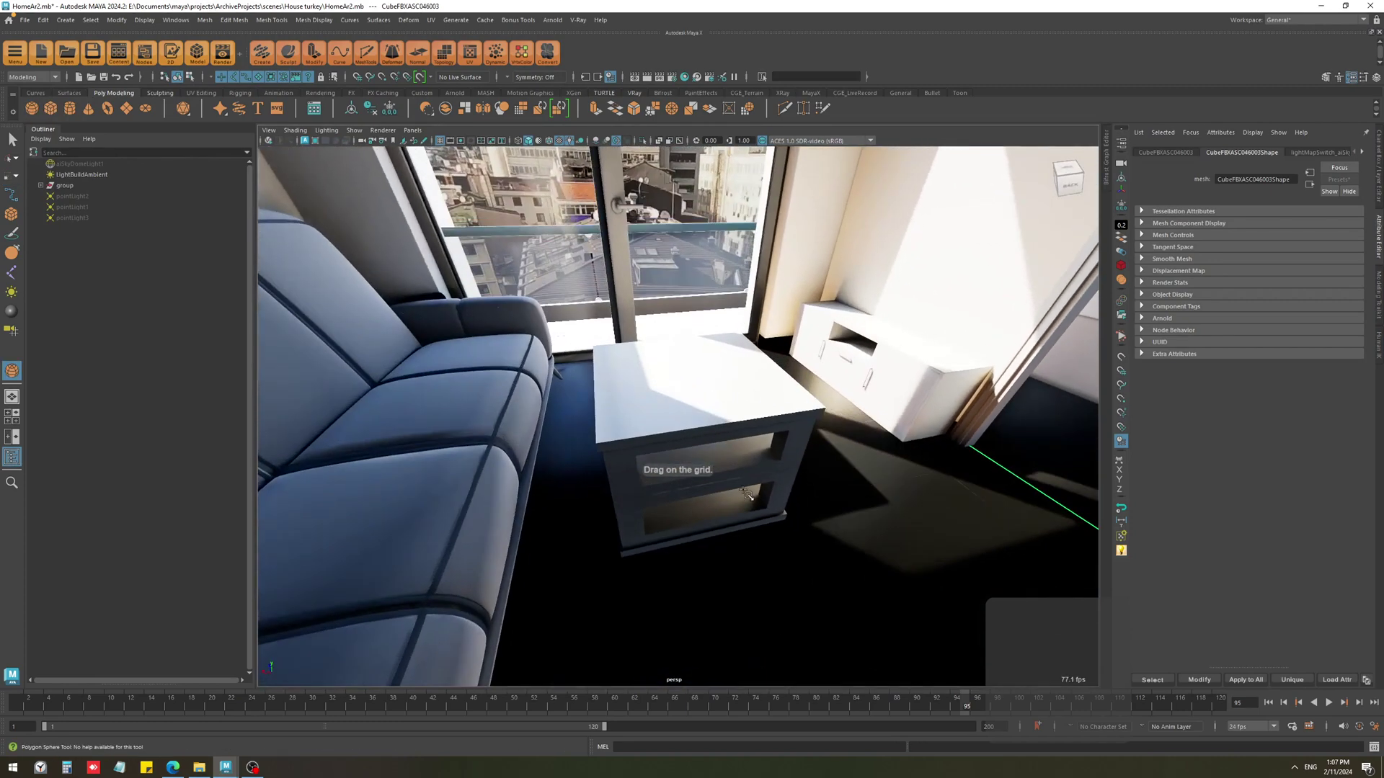
left_click_drag(704, 467, 673, 408)
middle_click_drag(708, 385, 719, 431, "alt")
right_click_drag(719, 431, 770, 447, "alt")
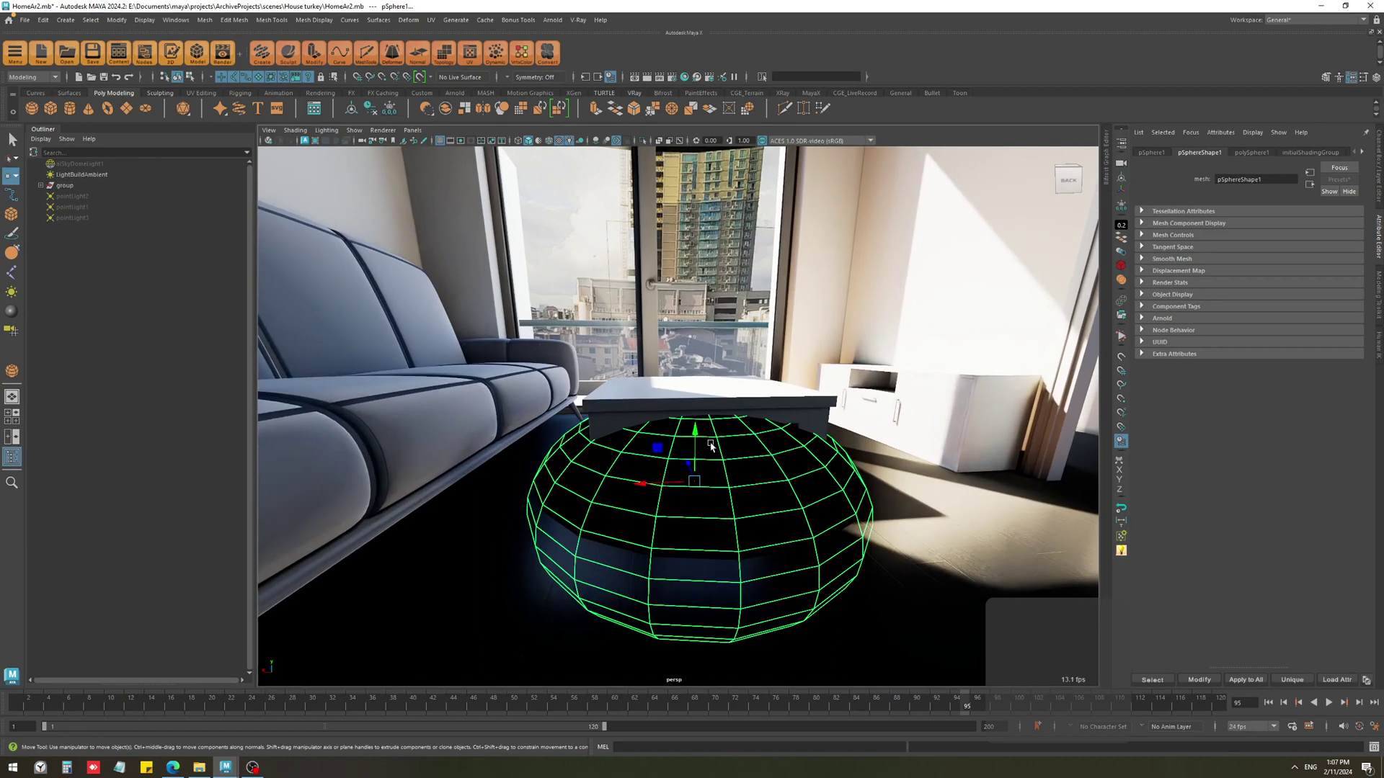
left_click(10, 311)
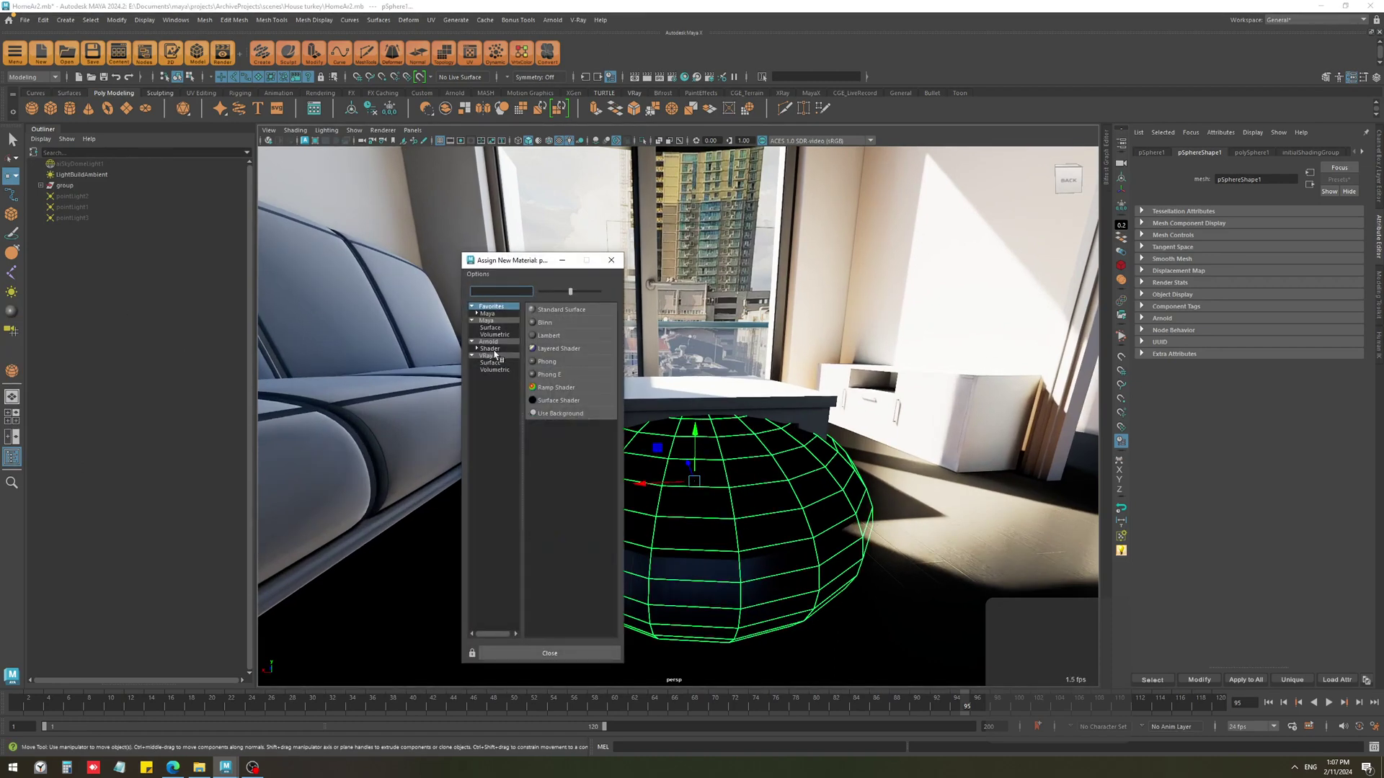
left_click(558, 401)
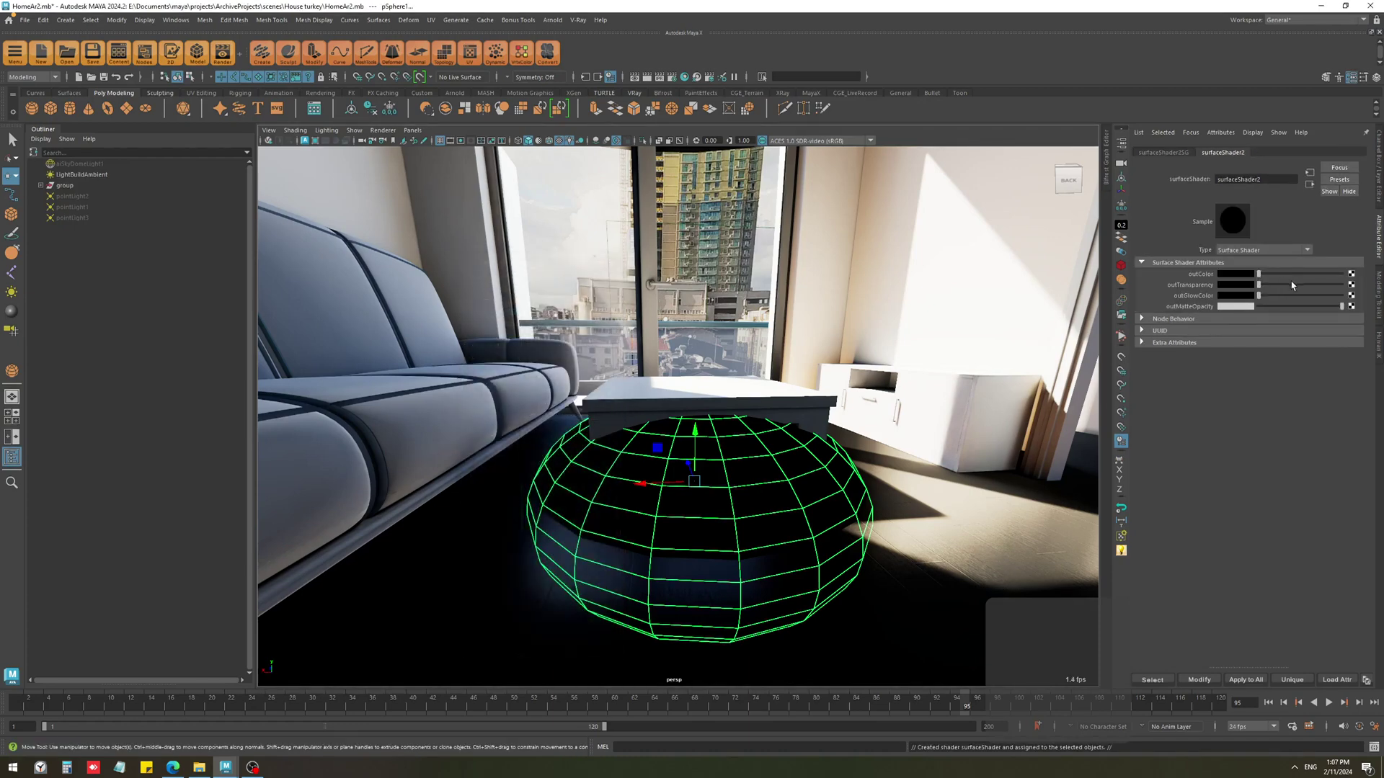
Map a Ramp texture to the sphere shader's transparency and move the ramp's black stop to position 0.587.
left_click_drag(1259, 285, 1208, 285)
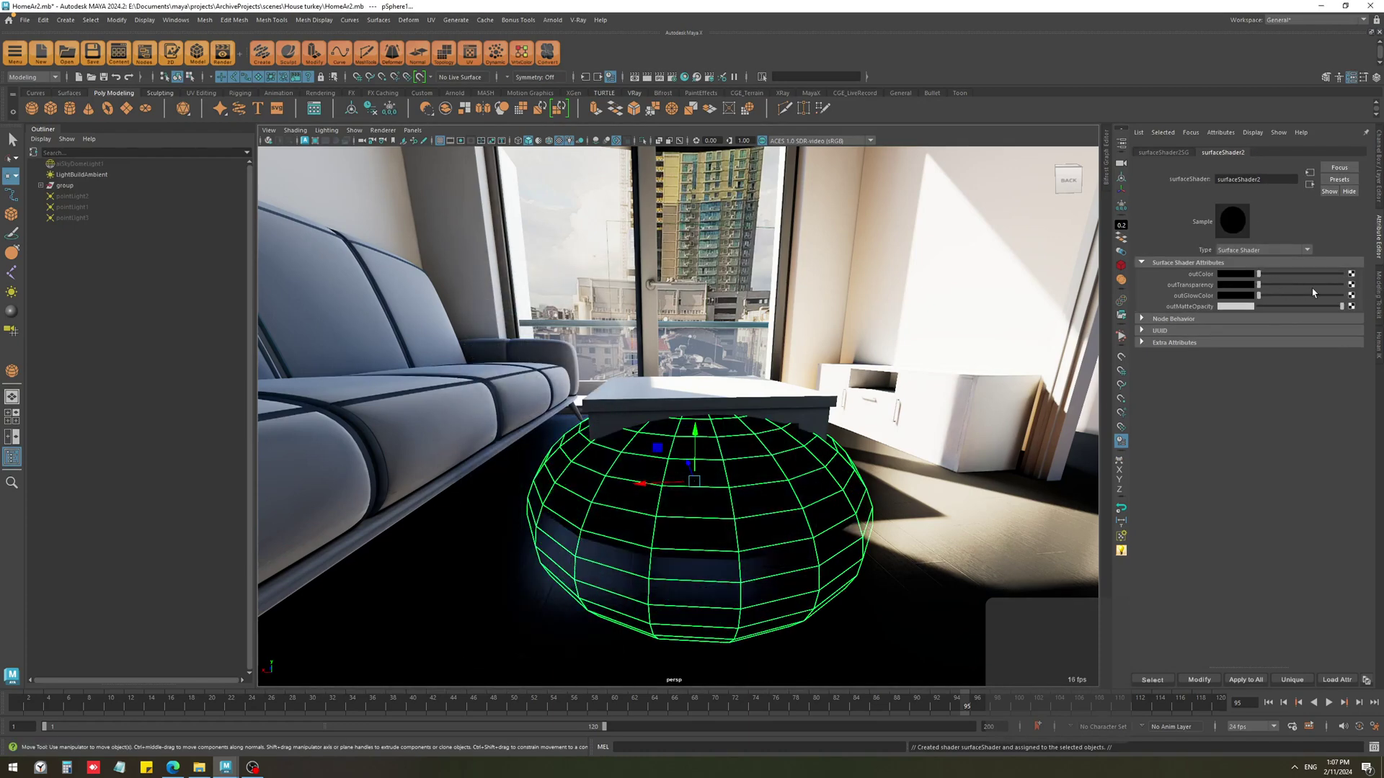
left_click(1352, 284)
scroll(580, 573, "down", 3)
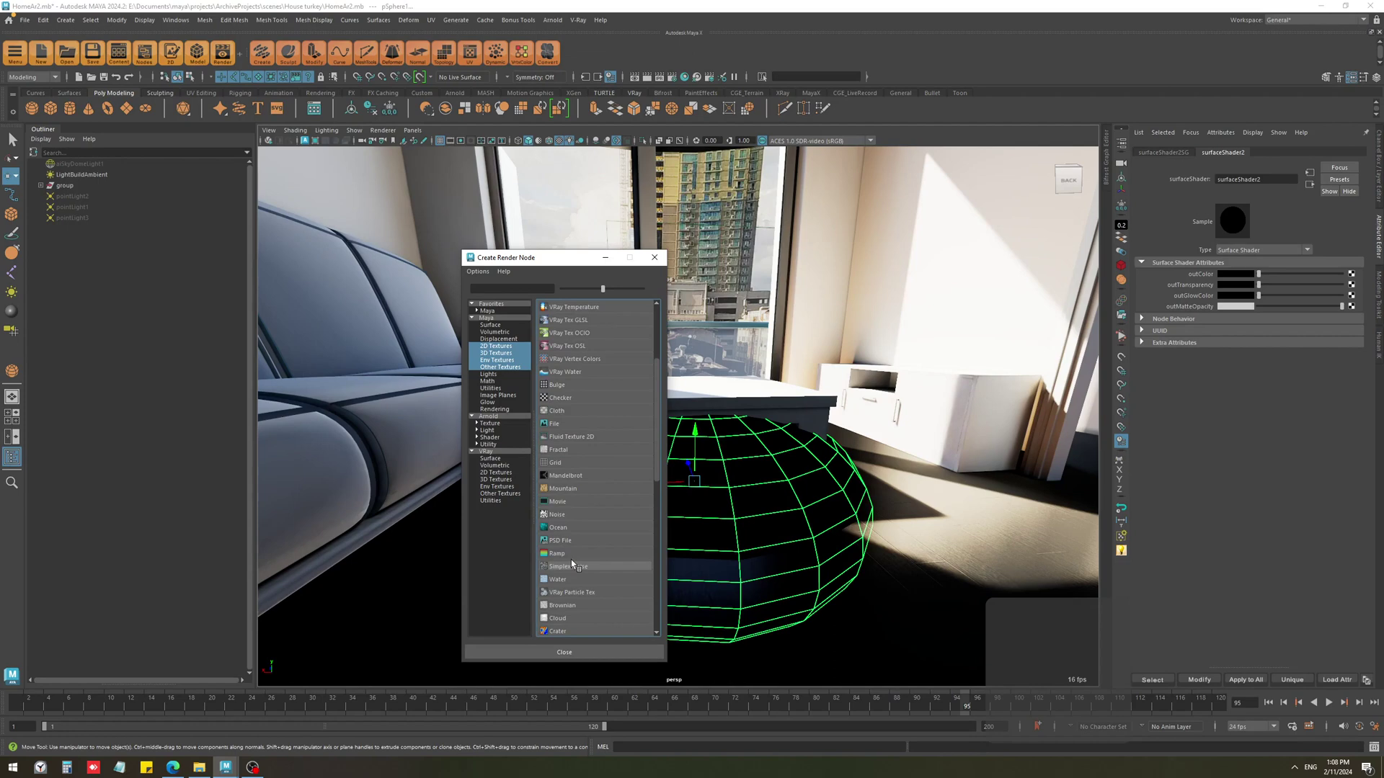
left_click(573, 554)
mouse_move(1151, 302)
left_mouse_down()
mouse_move(1307, 310)
mouse_move(1269, 320)
mouse_move(1283, 303)
mouse_move(1255, 301)
left_mouse_up()
left_click_drag(749, 469, 756, 481, "alt")
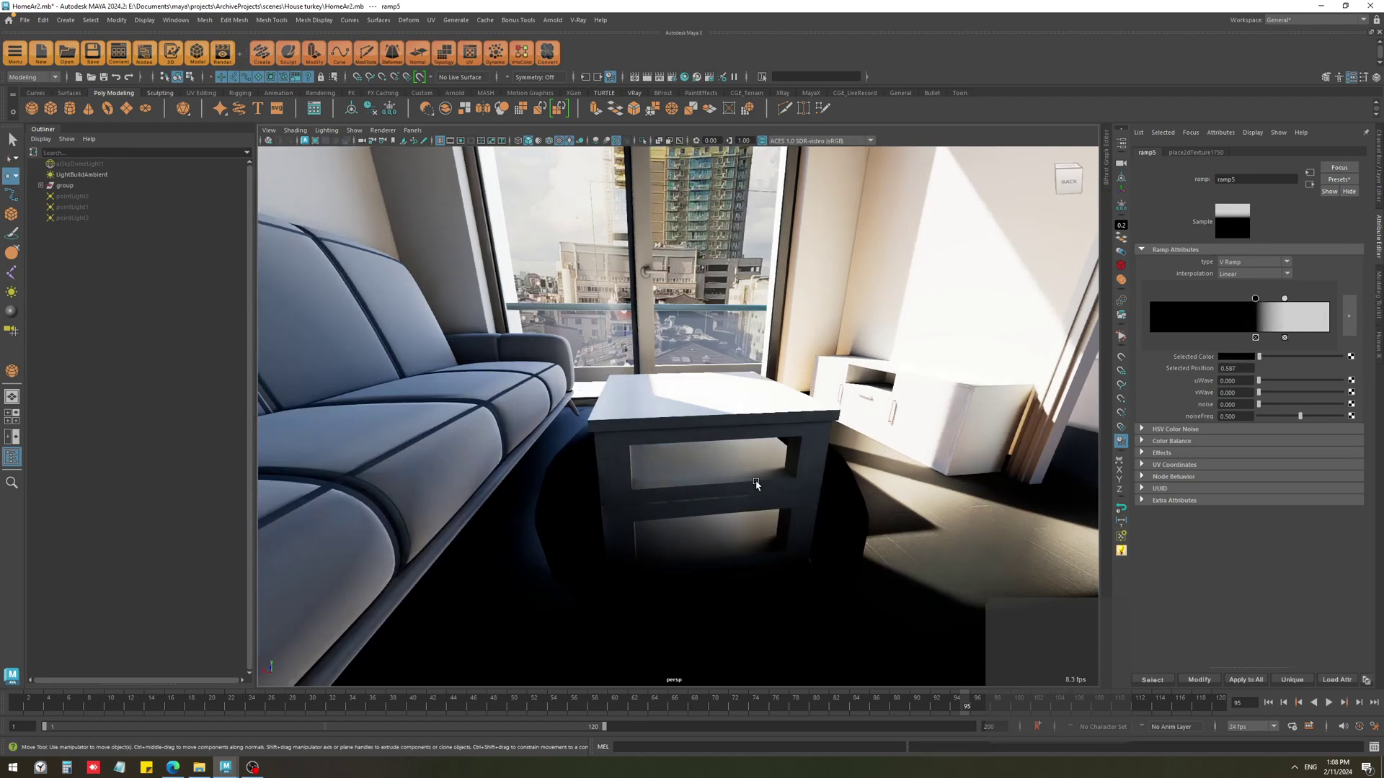
Lighten the floor's opacity ramp, setting the stop at 0.081 to light grey and the stop at 0 to medium grey.
left_click(840, 542)
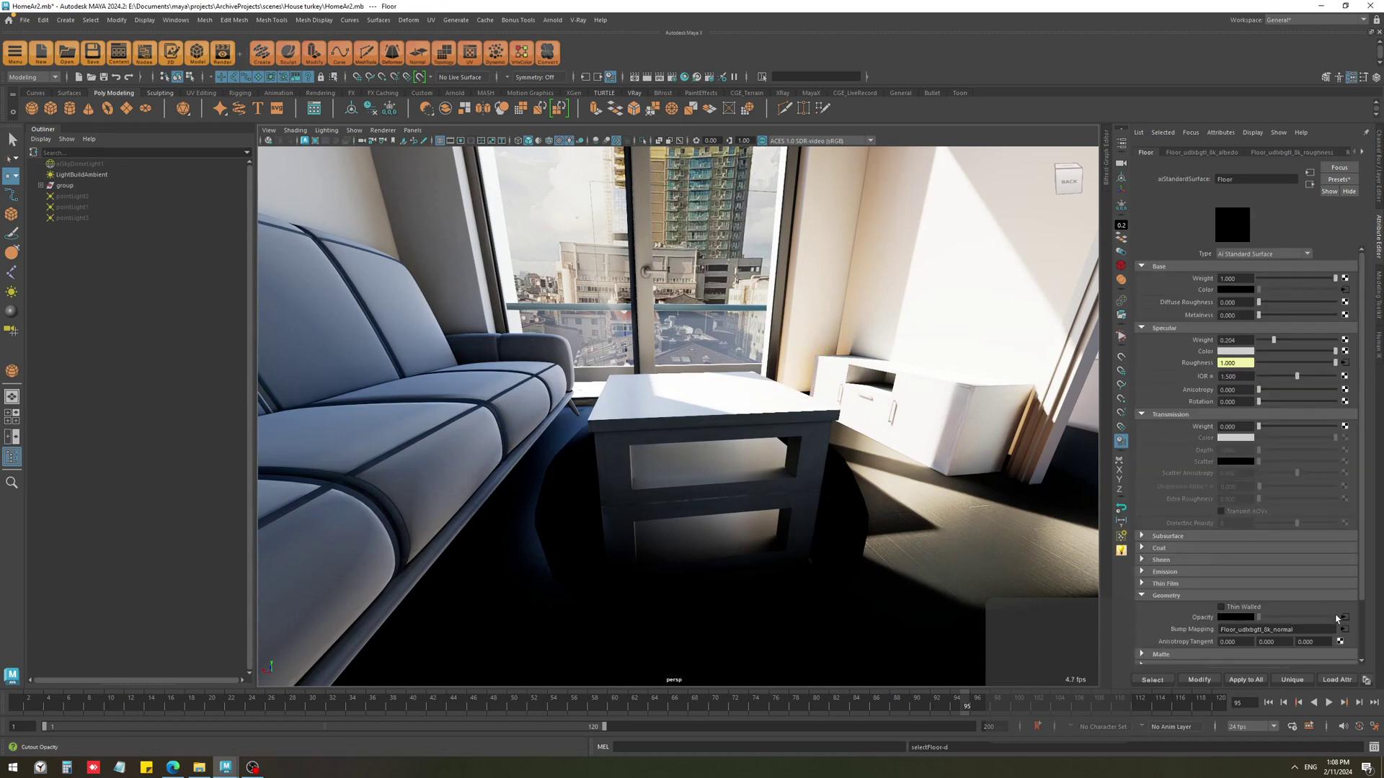
left_click(1342, 619)
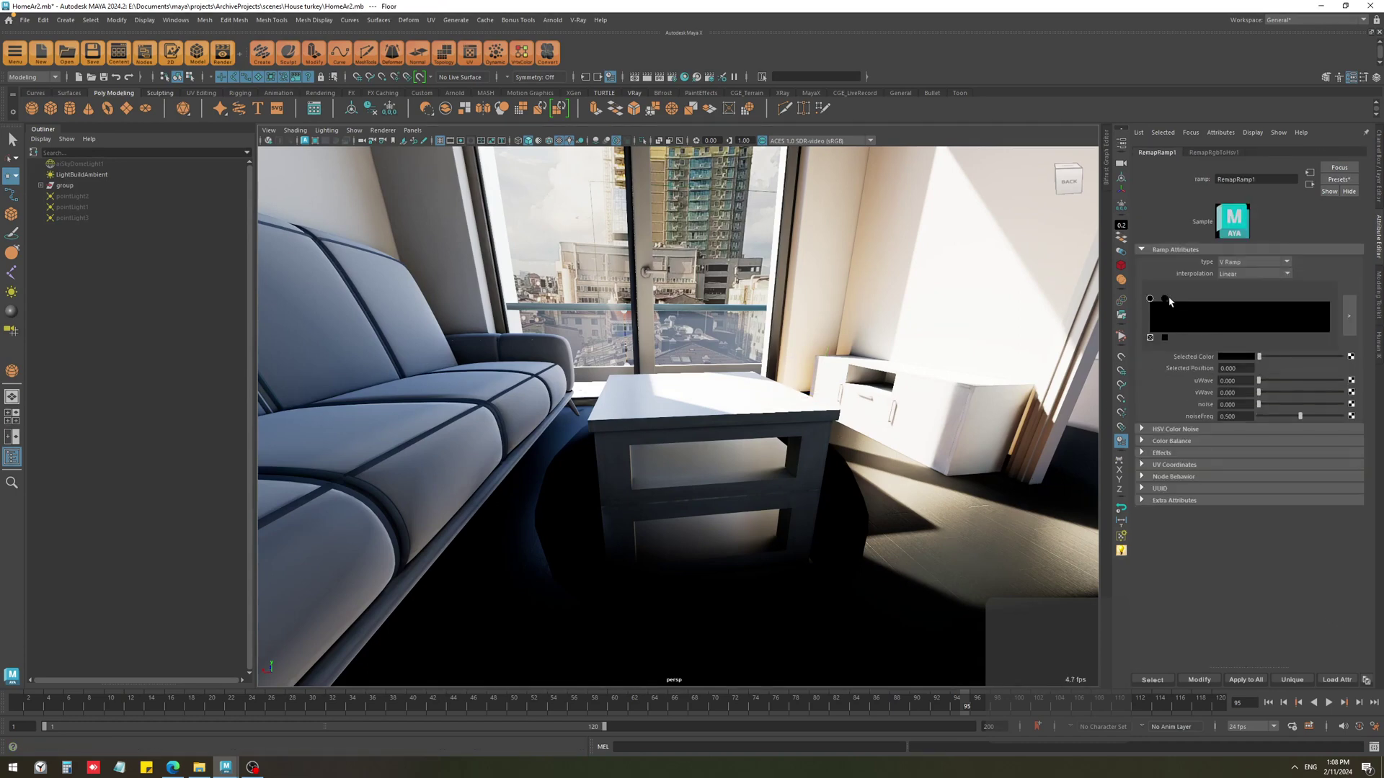
left_click_drag(1282, 357, 1382, 360)
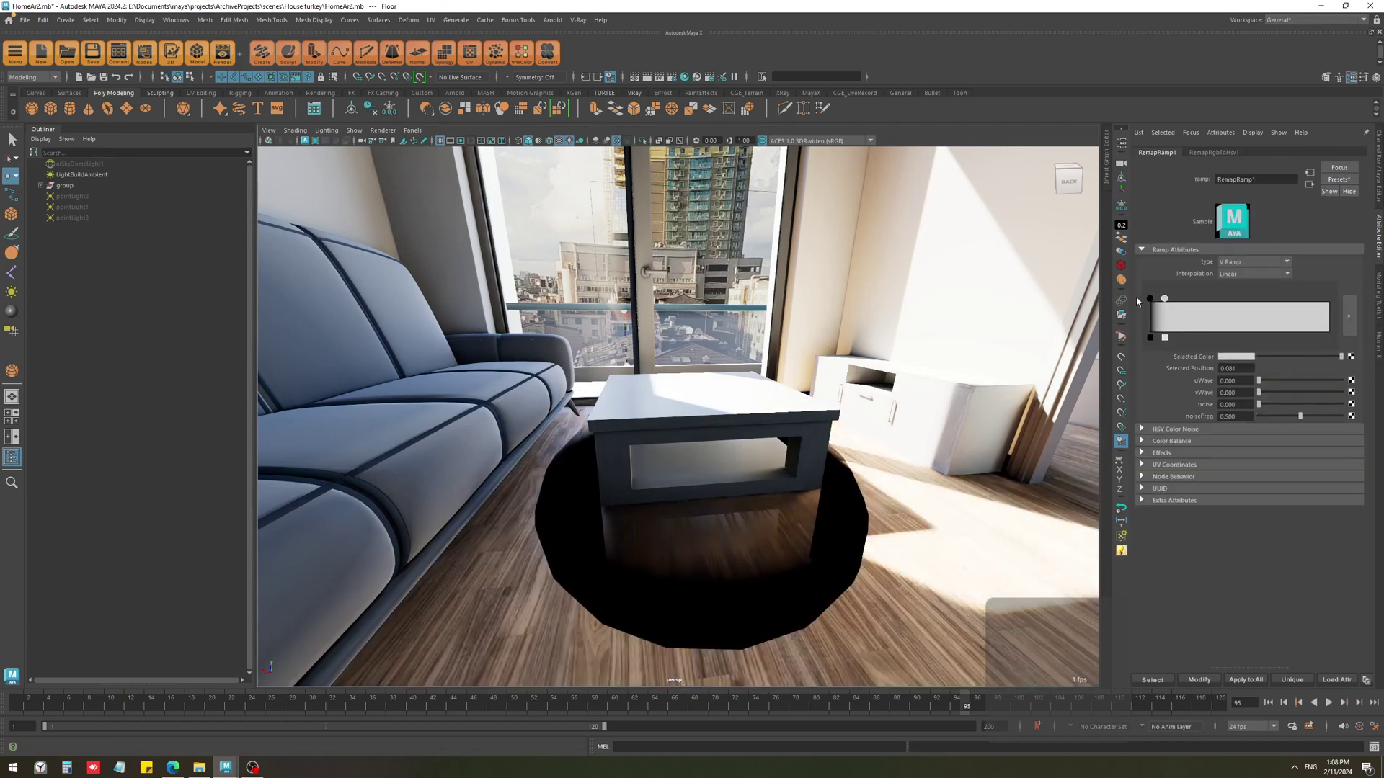
left_click_drag(1278, 359, 1200, 369)
mouse_move(652, 537)
left_mouse_down("alt")
mouse_move(646, 526)
mouse_move(611, 604)
mouse_move(658, 586)
mouse_move(642, 548)
left_mouse_up("alt")
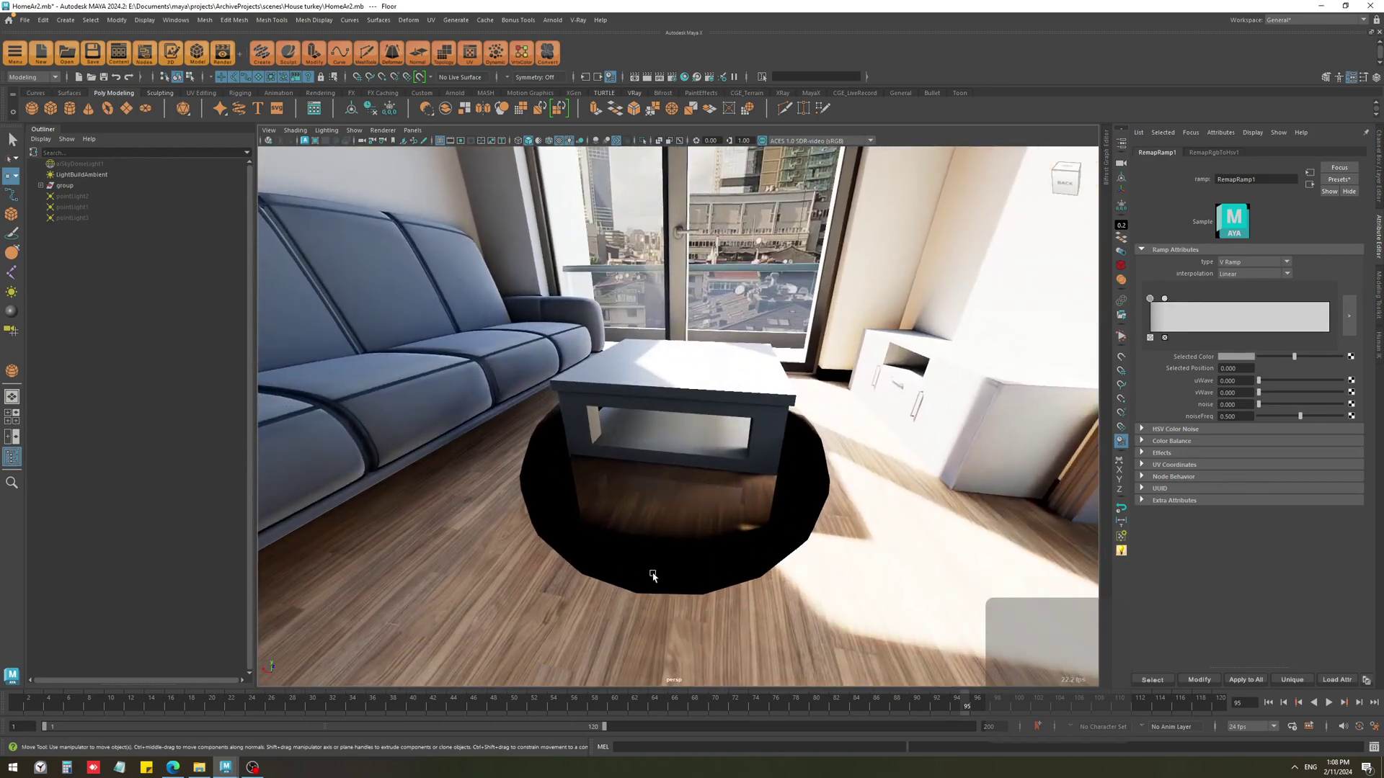
mouse_move(743, 555)
left_mouse_down("alt")
mouse_move(798, 555)
mouse_move(735, 559)
mouse_move(757, 548)
left_mouse_up("alt")
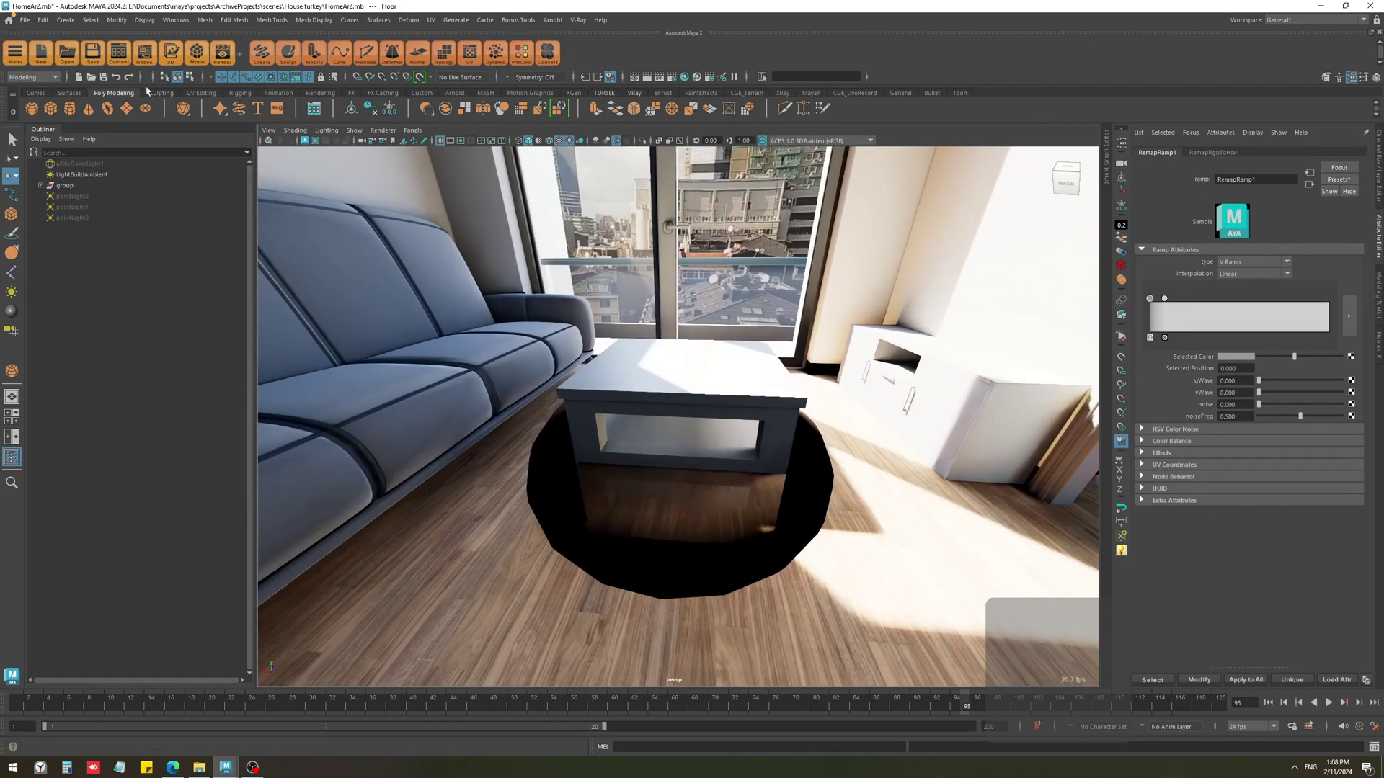
Set the Hardware Renderer 2.0 transparency algorithm to Depth Peeling.
left_click(383, 131)
left_click(511, 152)
left_click(945, 296)
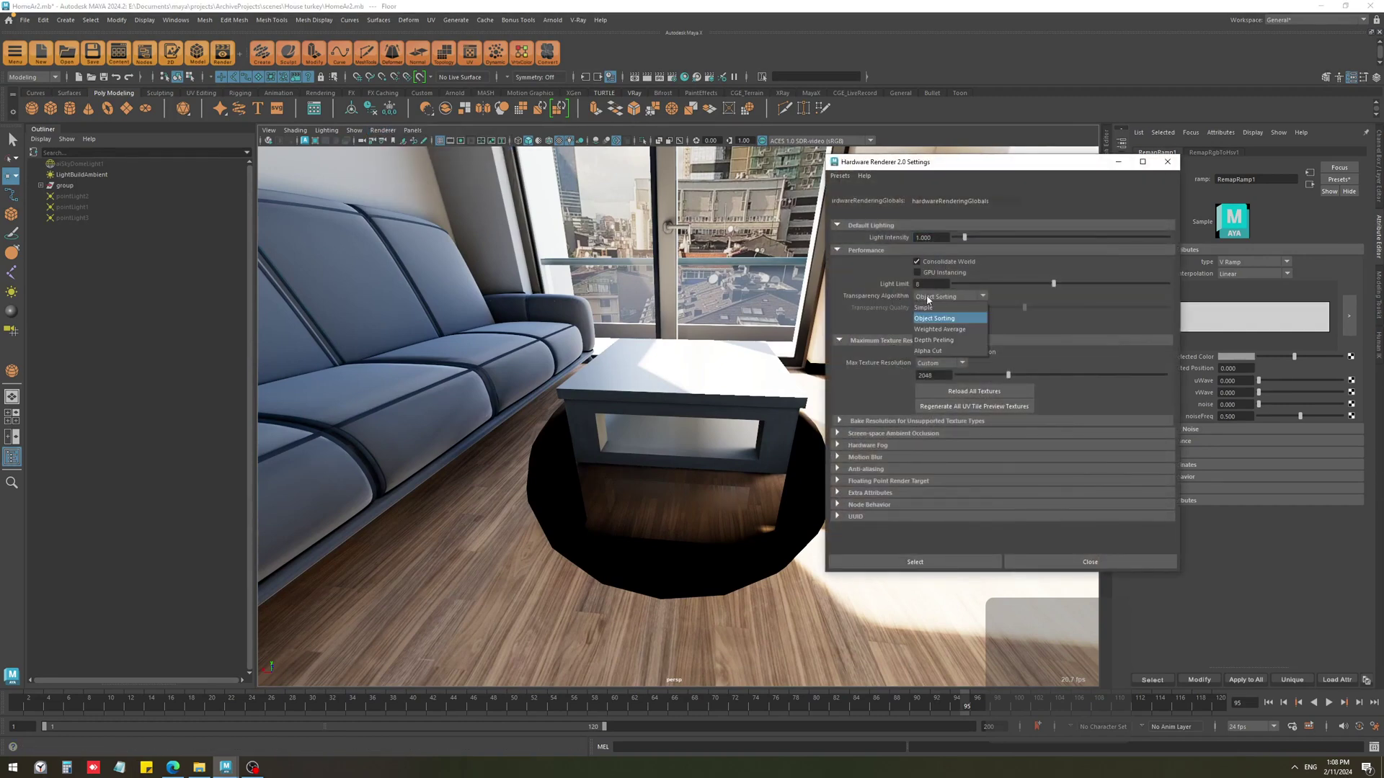
left_click(951, 296)
left_click(962, 339)
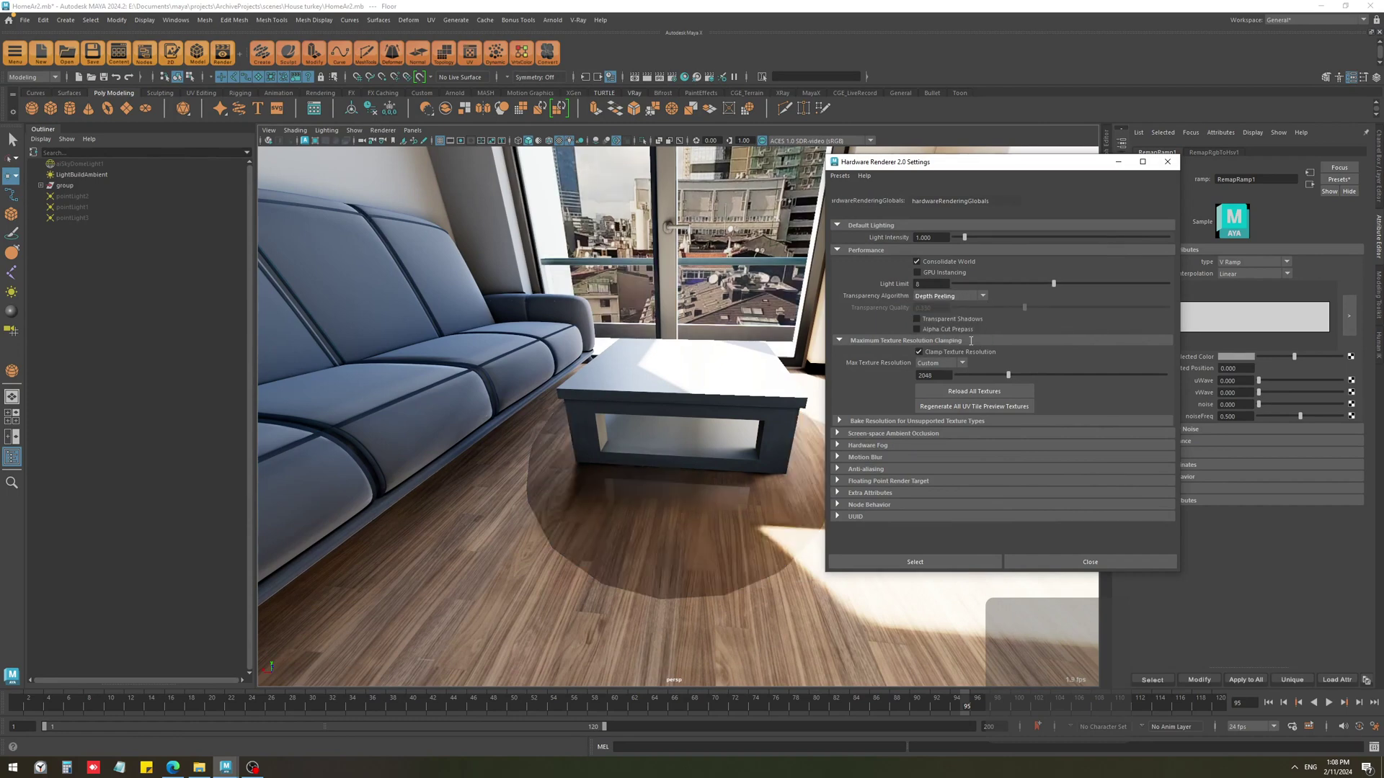
Select the fading sphere and adjust its height beneath the coffee table, checking the floor reflection from different angles.
left_click_drag(753, 534, 689, 512, "alt")
left_click(676, 504)
left_click_drag(658, 435, 667, 478)
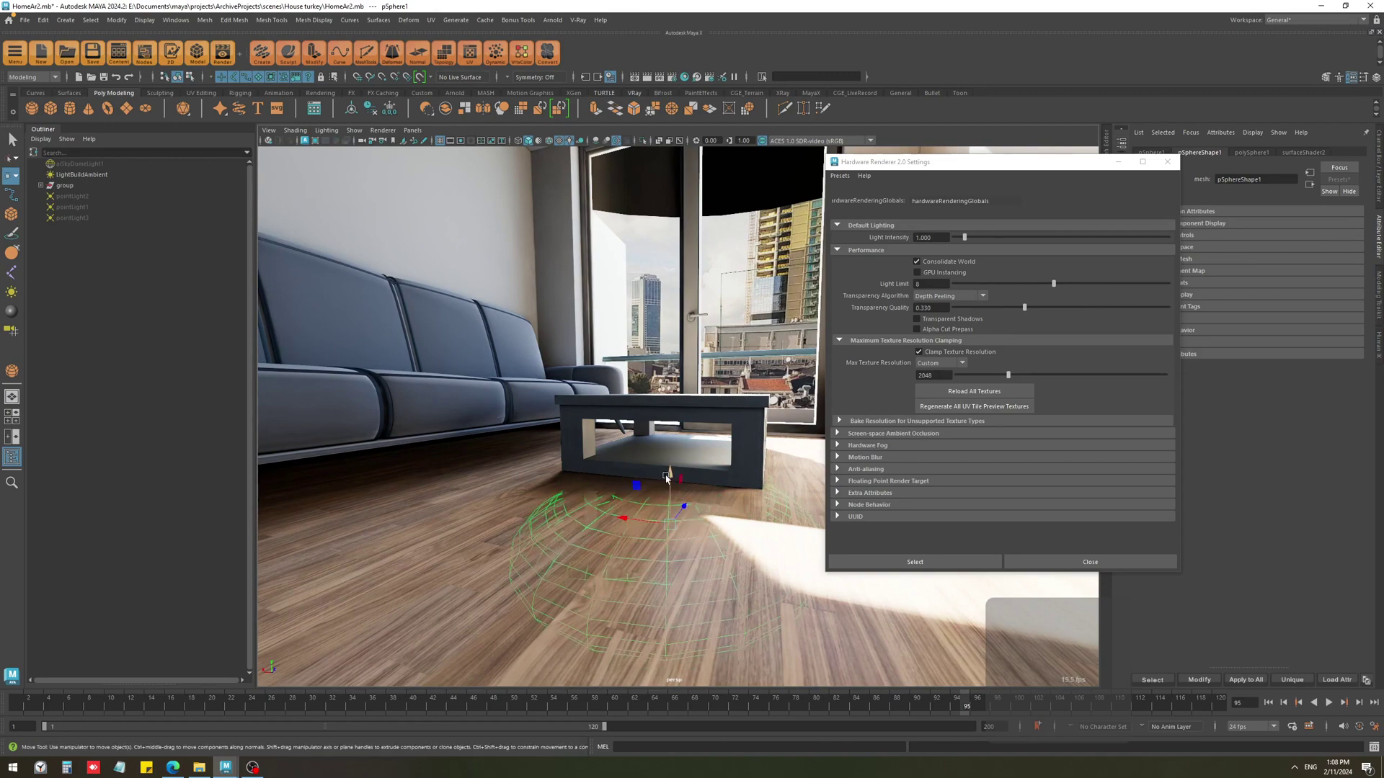
left_click(739, 500)
left_click_drag(739, 500, 721, 553, "alt")
left_click(720, 553)
left_click_drag(668, 446, 676, 441)
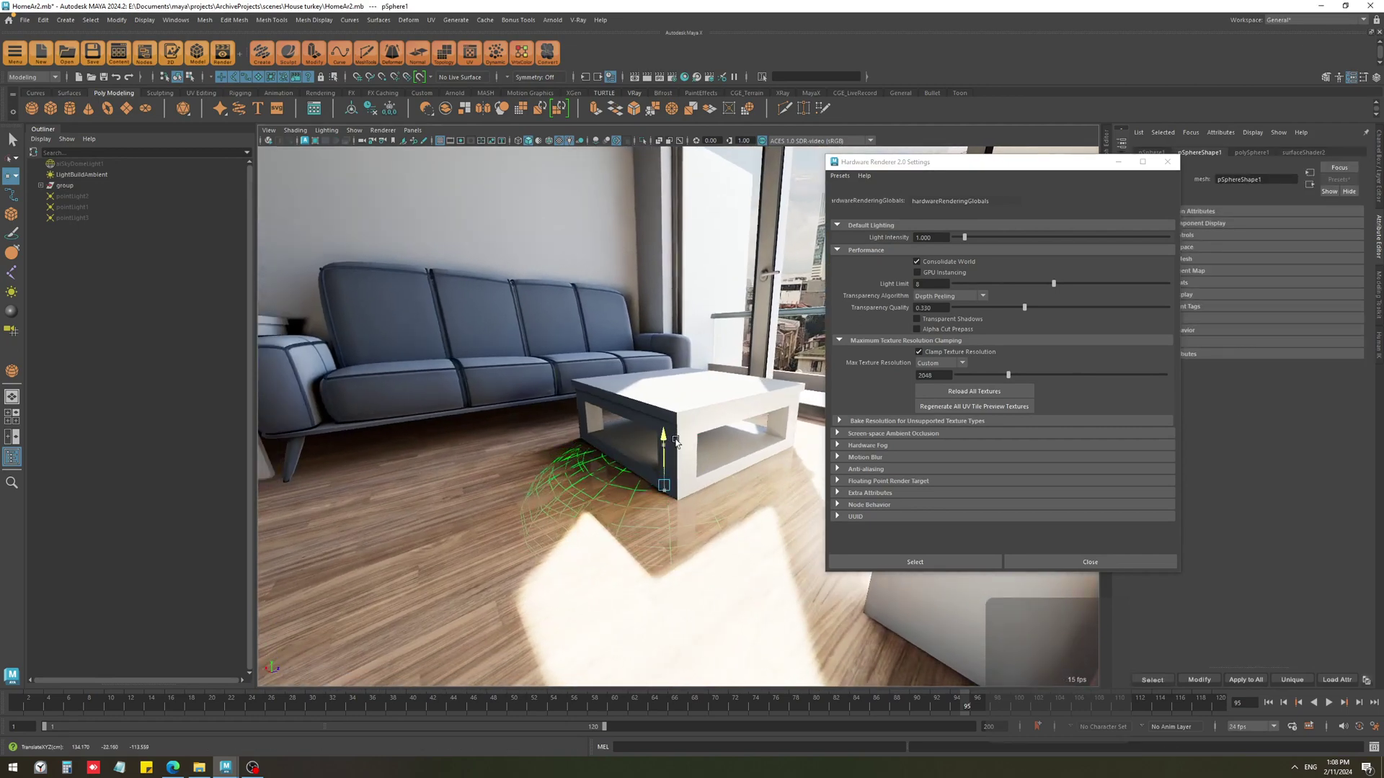
Close the renderer settings and shift both stops of the sphere's transparency ramp upward, with the black stop at 0.729.
left_click(1303, 152)
left_click(1167, 161)
left_click(1352, 285)
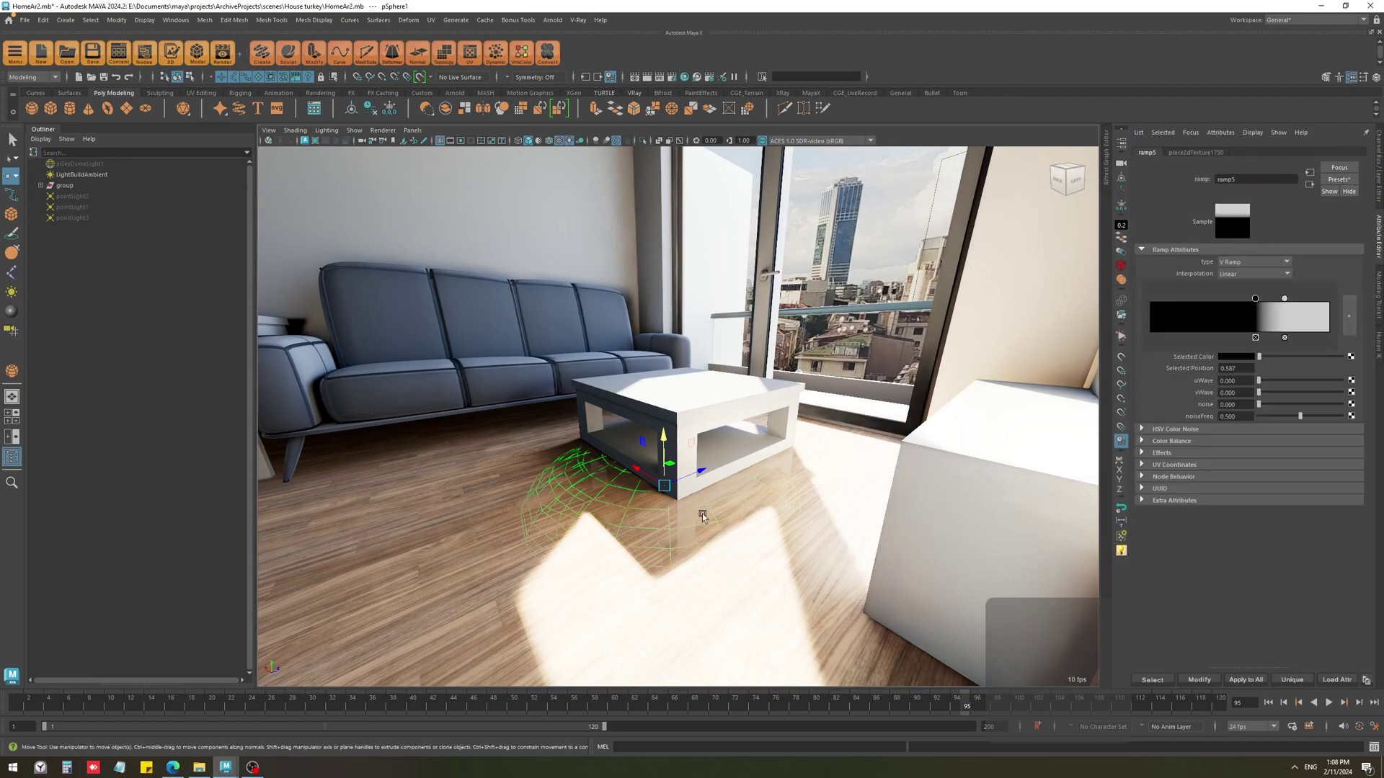
right_click_drag(704, 516, 796, 569, "alt")
left_click_drag(795, 569, 894, 522, "alt")
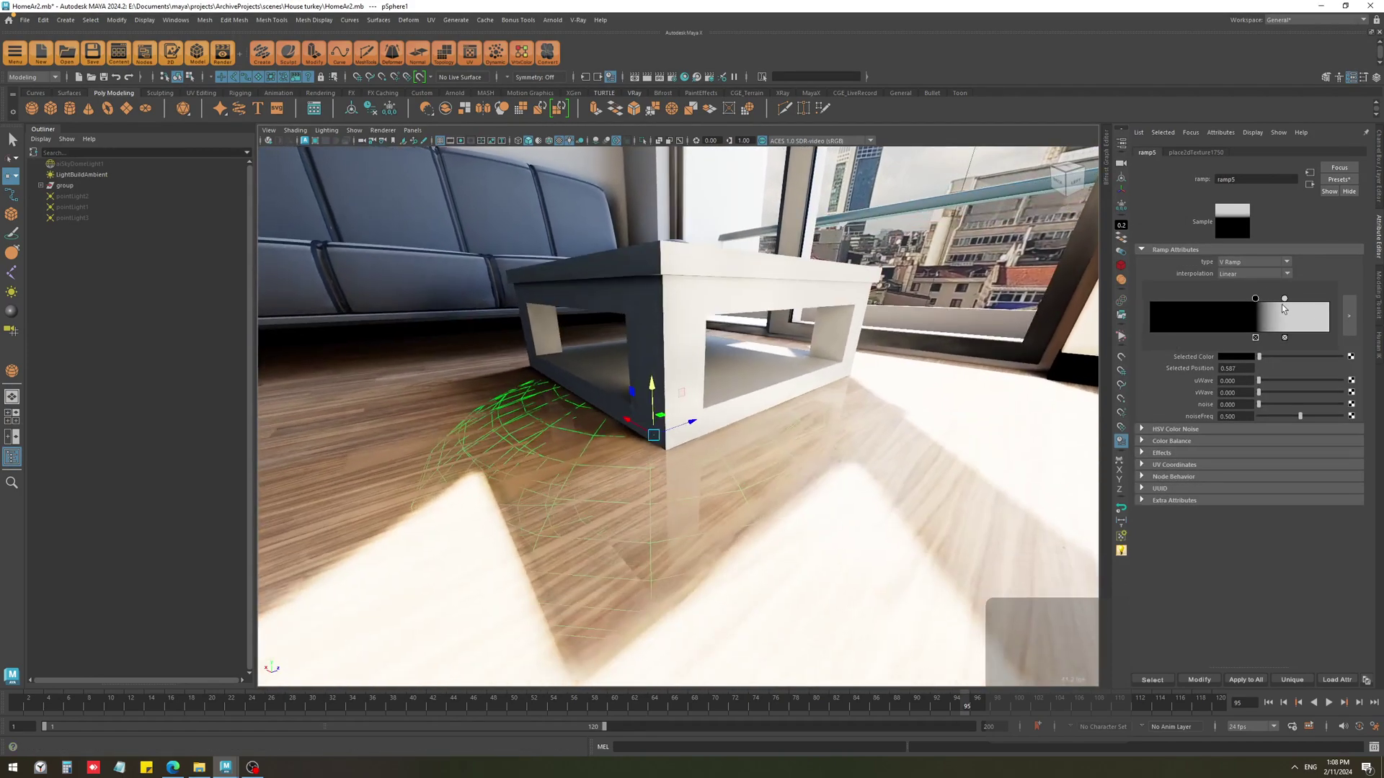
mouse_move(1285, 301)
left_mouse_down()
mouse_move(1330, 303)
mouse_move(1280, 299)
left_mouse_up()
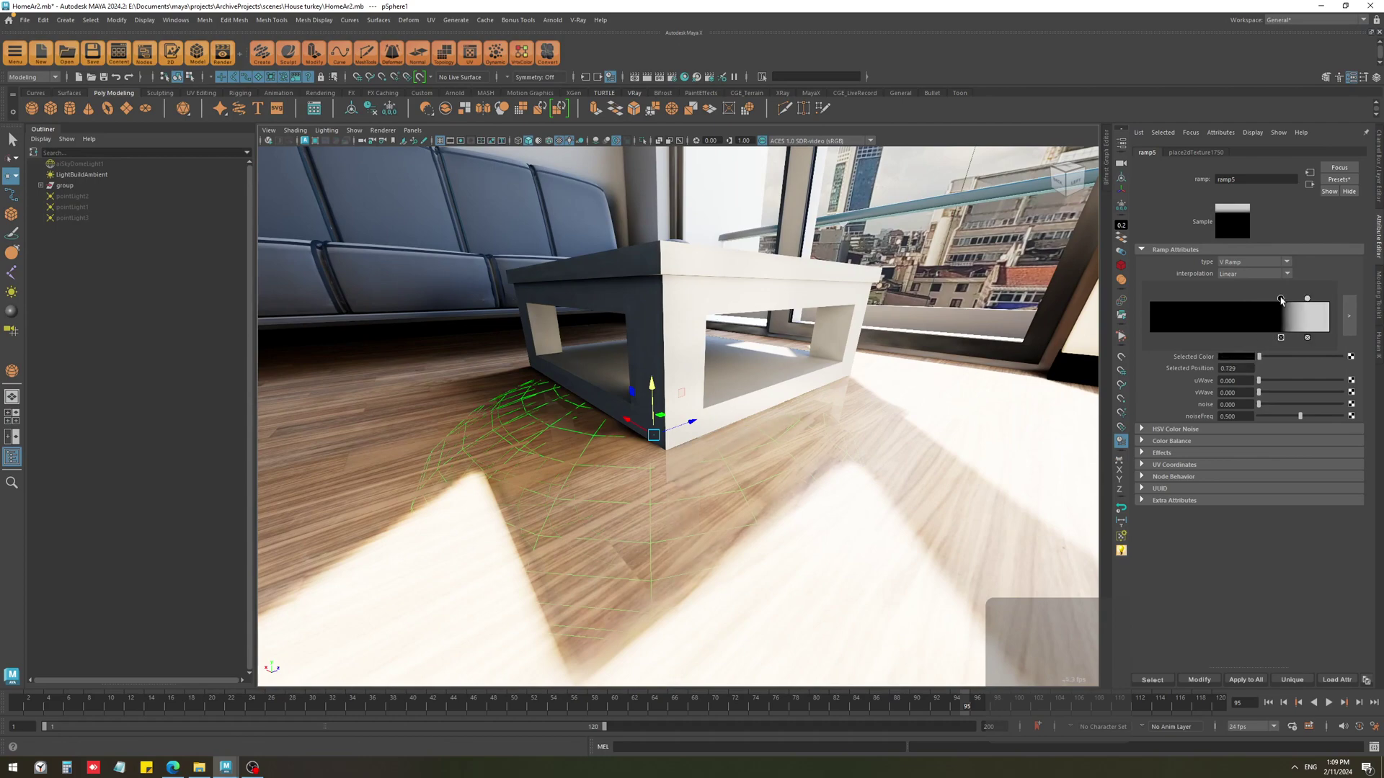
left_click(684, 534)
mouse_move(684, 534)
left_mouse_down("alt")
mouse_move(617, 516)
mouse_move(684, 518)
mouse_move(594, 521)
mouse_move(736, 449)
mouse_move(595, 512)
mouse_move(656, 459)
mouse_move(591, 491)
mouse_move(689, 496)
mouse_move(727, 520)
mouse_move(725, 505)
mouse_move(684, 525)
left_mouse_up("alt")
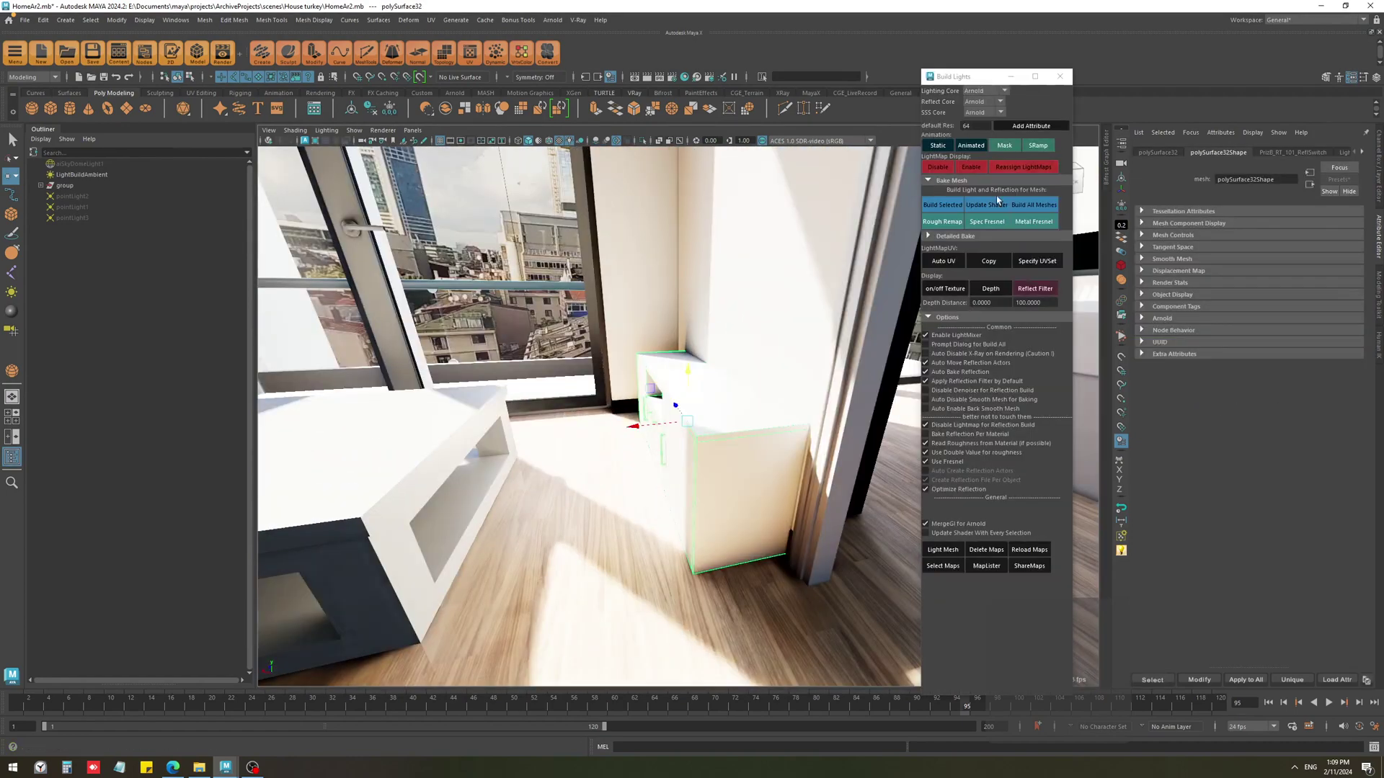
Move the duplicated TV cabinet's pivot to its bottom corner, freeze its transformations and mirror it downward with Scale Y -1.
key("d")
left_click(693, 573)
key("r")
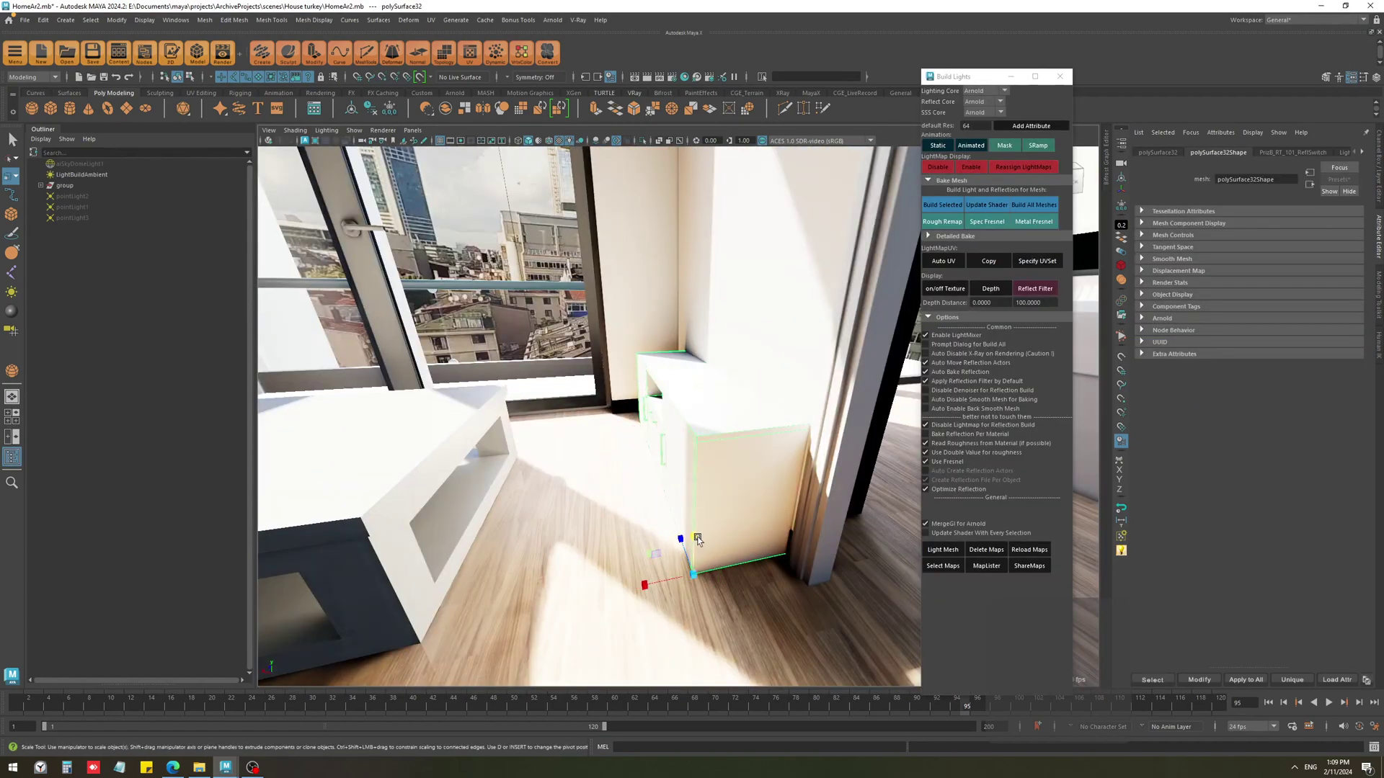
left_click(1122, 206)
key("ctrl+a")
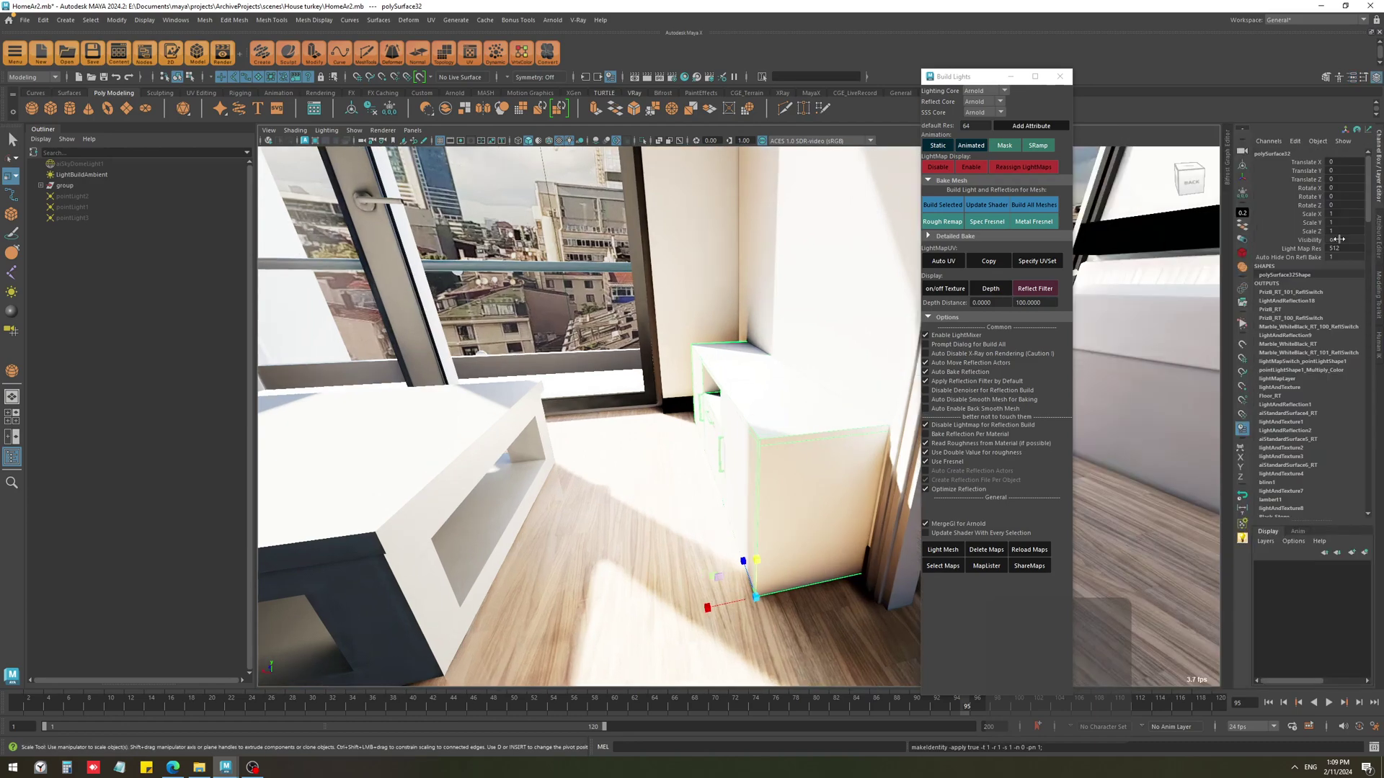
left_click(1343, 223)
type("-1")
key("Return")
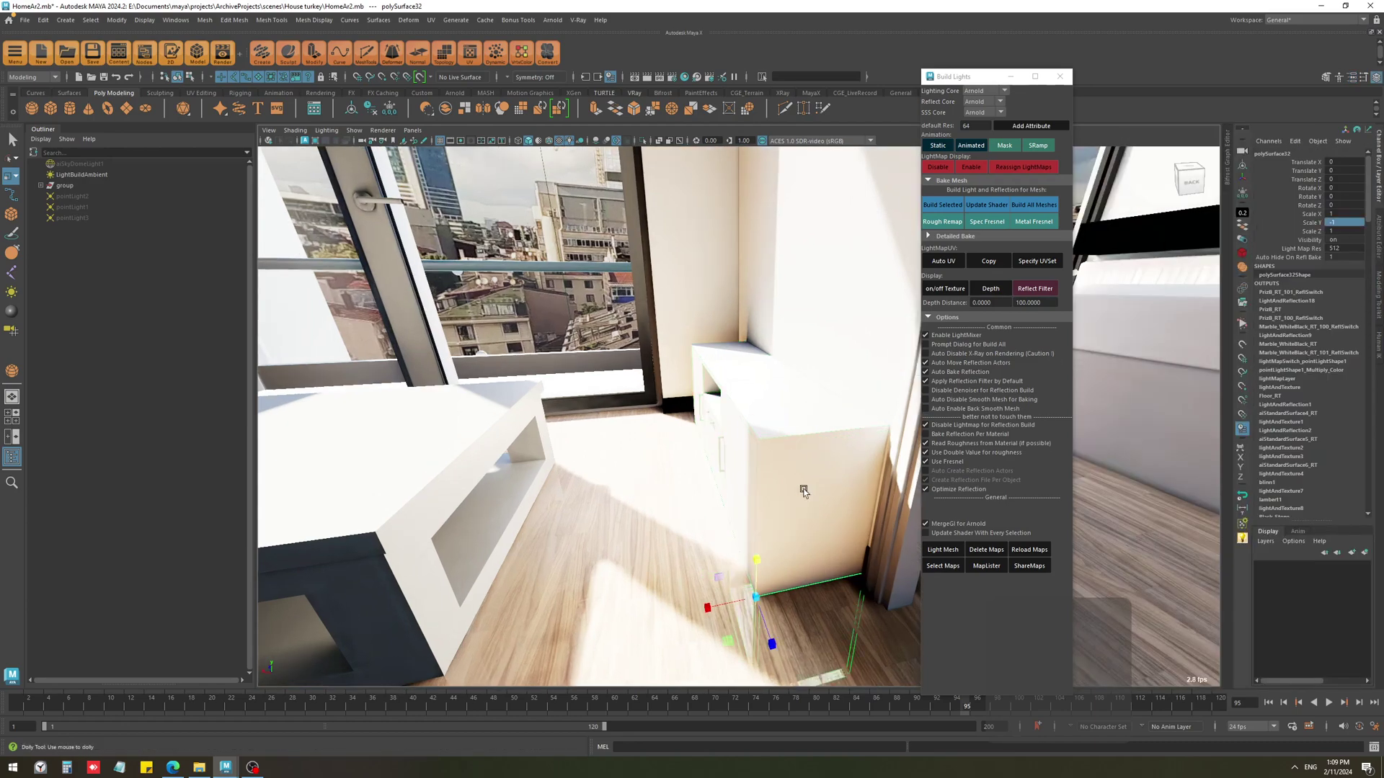
Examine the mirrored TV cabinet through the floor from several low viewpoints and look around the other rooms.
left_click_drag(803, 491, 729, 467, "alt")
right_click_drag(728, 466, 846, 532, "alt")
left_click(791, 624)
right_click_drag(791, 624, 749, 602, "alt")
left_click_drag(700, 541, 718, 426, "alt")
left_click(717, 502)
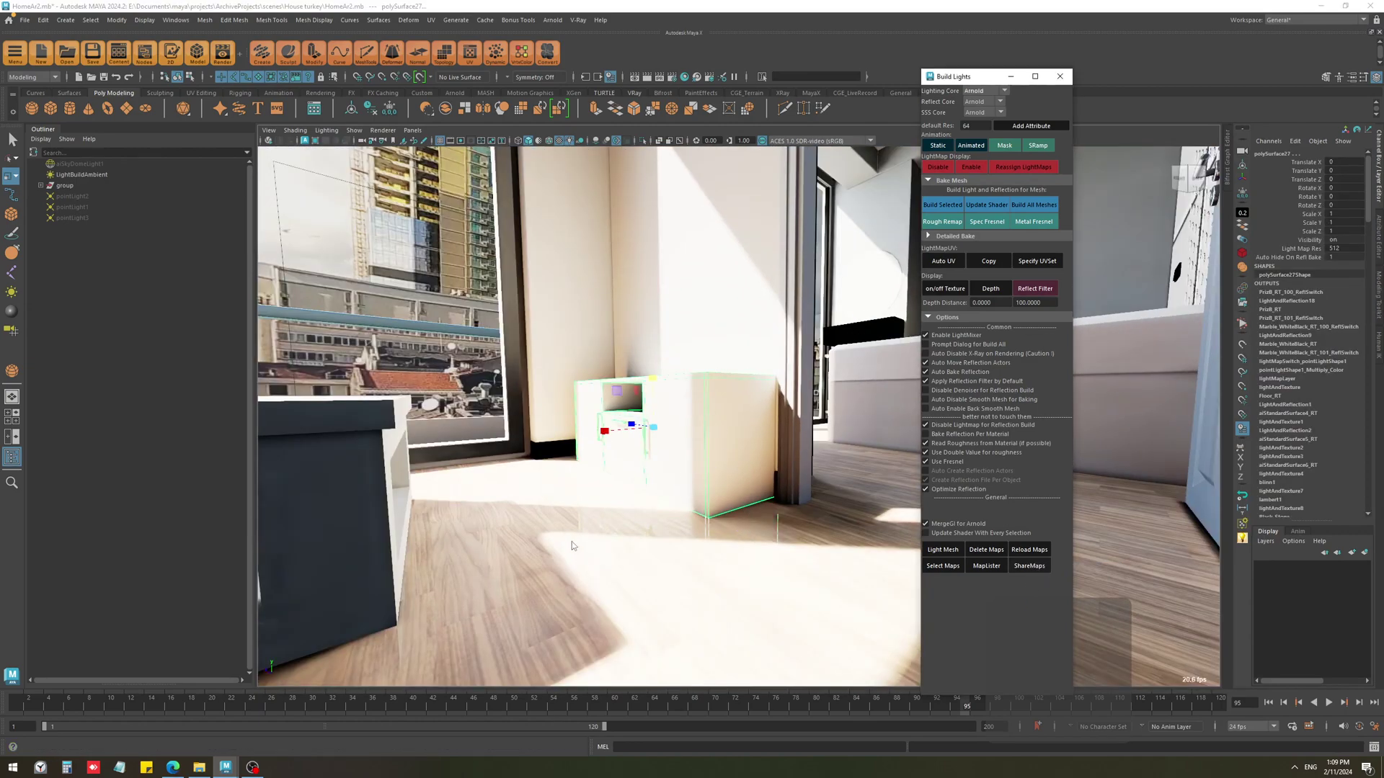
left_click(789, 559)
left_click_drag(807, 535, 737, 554, "alt")
left_click_drag(712, 536, 627, 525, "alt")
right_click_drag(627, 525, 569, 591, "alt")
left_click_drag(570, 593, 824, 557, "alt")
mouse_move(824, 556)
right_mouse_down("alt")
mouse_move(713, 609)
mouse_move(798, 555)
right_mouse_up("alt")
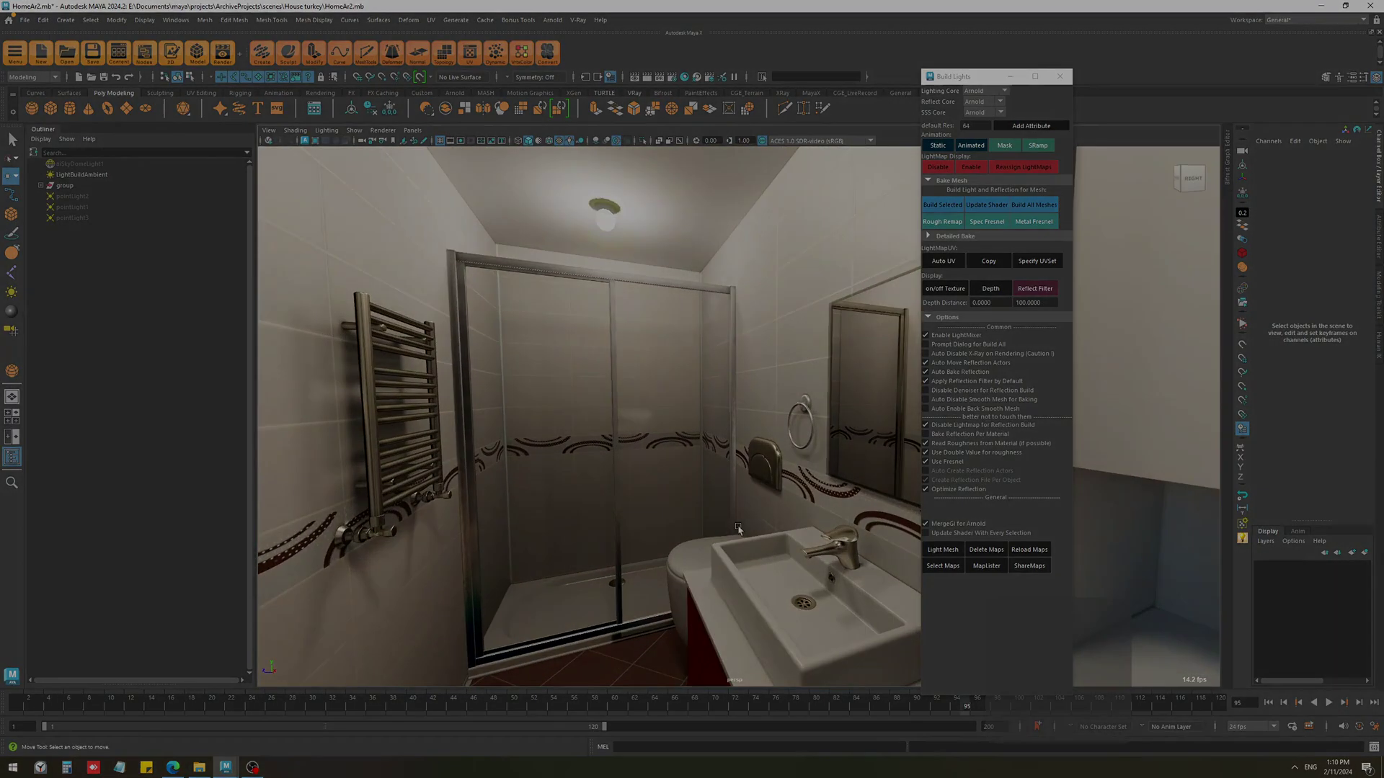